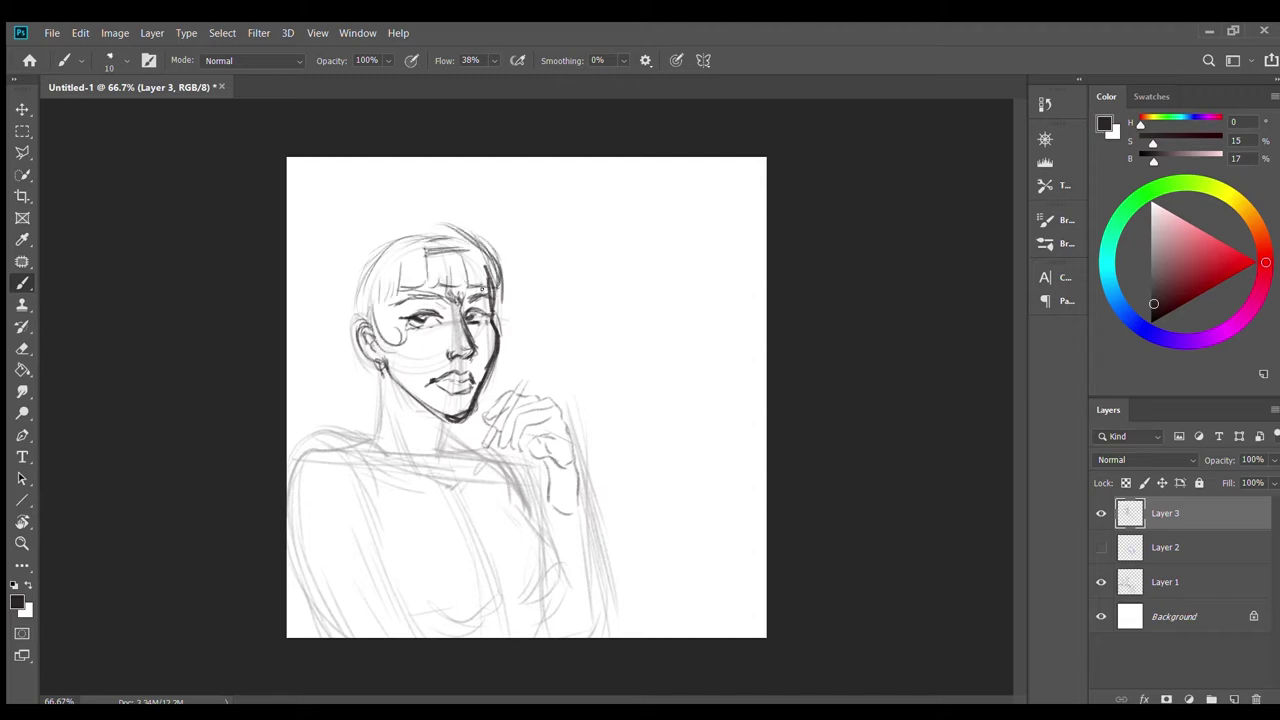
Step: Sketch a headscarf wrapped around the woman's head, with its tie and loose ends under the chin
{"action": "mouse_move", "coordinate": [384, 238]}
{"action": "left_mouse_down"}
{"action": "mouse_move", "coordinate": [464, 212]}
{"action": "mouse_move", "coordinate": [332, 372]}
{"action": "left_mouse_up"}
{"action": "left_click_drag", "start_coordinate": [378, 268], "coordinate": [338, 440]}
{"action": "left_click_drag", "start_coordinate": [404, 396], "coordinate": [444, 430]}
{"action": "left_click_drag", "start_coordinate": [498, 300], "coordinate": [476, 432]}
{"action": "left_click_drag", "start_coordinate": [496, 338], "coordinate": [464, 440]}
{"action": "left_click_drag", "start_coordinate": [436, 422], "coordinate": [462, 446]}
{"action": "left_click_drag", "start_coordinate": [388, 222], "coordinate": [336, 400]}
{"action": "left_click_drag", "start_coordinate": [352, 290], "coordinate": [414, 428]}
{"action": "left_click_drag", "start_coordinate": [376, 374], "coordinate": [460, 438]}
{"action": "mouse_move", "coordinate": [436, 442]}
{"action": "left_mouse_down"}
{"action": "mouse_move", "coordinate": [418, 498]}
{"action": "mouse_move", "coordinate": [432, 562]}
{"action": "left_mouse_up"}
{"action": "left_click_drag", "start_coordinate": [464, 434], "coordinate": [504, 570]}
{"action": "left_click_drag", "start_coordinate": [346, 250], "coordinate": [440, 214]}
{"action": "left_click_drag", "start_coordinate": [354, 390], "coordinate": [392, 446]}
Step: Sketch the neckline, the far shoulder and the curved outlines of the chest over the faint body guide
{"action": "left_click_drag", "start_coordinate": [374, 432], "coordinate": [544, 532]}
{"action": "left_click_drag", "start_coordinate": [500, 490], "coordinate": [552, 536]}
{"action": "left_click_drag", "start_coordinate": [516, 504], "coordinate": [586, 600]}
{"action": "mouse_move", "coordinate": [584, 590]}
{"action": "left_mouse_down"}
{"action": "mouse_move", "coordinate": [536, 612]}
{"action": "mouse_move", "coordinate": [538, 626]}
{"action": "left_mouse_up"}
{"action": "left_click_drag", "start_coordinate": [456, 486], "coordinate": [502, 588]}
{"action": "left_click_drag", "start_coordinate": [478, 512], "coordinate": [514, 608]}
{"action": "left_click_drag", "start_coordinate": [436, 522], "coordinate": [540, 542]}
{"action": "mouse_move", "coordinate": [404, 596]}
{"action": "left_mouse_down"}
{"action": "mouse_move", "coordinate": [464, 627]}
{"action": "mouse_move", "coordinate": [506, 612]}
{"action": "left_mouse_up"}
{"action": "left_click_drag", "start_coordinate": [418, 562], "coordinate": [462, 632]}
Step: Strengthen the near shoulder, the upper arm with its armpit folds, and the outer edge of the raised forearm
{"action": "left_click_drag", "start_coordinate": [370, 436], "coordinate": [290, 458]}
{"action": "left_click_drag", "start_coordinate": [290, 526], "coordinate": [300, 626]}
{"action": "left_click_drag", "start_coordinate": [372, 520], "coordinate": [392, 552]}
{"action": "left_click_drag", "start_coordinate": [410, 538], "coordinate": [384, 634]}
{"action": "left_click_drag", "start_coordinate": [340, 570], "coordinate": [302, 636]}
{"action": "left_click_drag", "start_coordinate": [402, 566], "coordinate": [386, 632]}
{"action": "left_click_drag", "start_coordinate": [580, 474], "coordinate": [612, 636]}
{"action": "mouse_move", "coordinate": [548, 476]}
{"action": "left_mouse_down"}
{"action": "mouse_move", "coordinate": [540, 534]}
{"action": "mouse_move", "coordinate": [612, 636]}
{"action": "left_mouse_up"}
Step: Lasso the hand sketch on Layer 3 and move it to the right, away from the face
{"action": "left_click", "coordinate": [1165, 581]}
{"action": "key", "text": "l"}
{"action": "mouse_move", "coordinate": [506, 379]}
{"action": "left_mouse_down"}
{"action": "mouse_move", "coordinate": [567, 473]}
{"action": "mouse_move", "coordinate": [484, 444]}
{"action": "mouse_move", "coordinate": [506, 379]}
{"action": "left_mouse_up"}
{"action": "key", "text": "ctrl+t"}
{"action": "key", "text": "Escape"}
{"action": "left_click", "coordinate": [1168, 515]}
{"action": "key", "text": "ctrl+t"}
{"action": "mouse_move", "coordinate": [600, 362]}
{"action": "left_mouse_down"}
{"action": "mouse_move", "coordinate": [626, 354]}
{"action": "mouse_move", "coordinate": [651, 371]}
{"action": "left_mouse_up"}
{"action": "key", "text": "Return"}
{"action": "key", "text": "ctrl+d"}
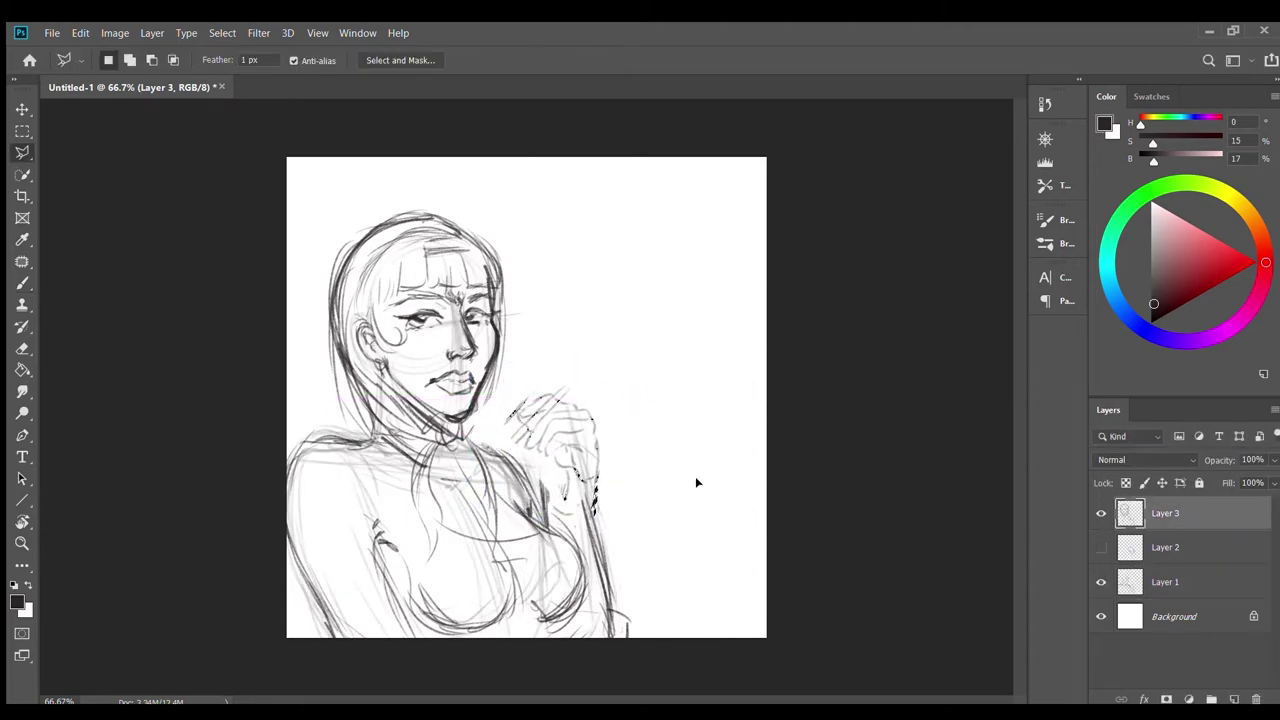
Step: Sketch both edges of the raised forearm from the wrist down to the elbow
{"action": "key", "text": "b"}
{"action": "left_click_drag", "start_coordinate": [568, 470], "coordinate": [548, 532]}
{"action": "mouse_move", "coordinate": [598, 482]}
{"action": "left_mouse_down"}
{"action": "mouse_move", "coordinate": [606, 636]}
{"action": "mouse_move", "coordinate": [626, 632]}
{"action": "mouse_move", "coordinate": [604, 580]}
{"action": "left_mouse_up"}
Step: Lasso the hand again and transform it so it sits slightly higher and further right above the forearm
{"action": "key", "text": "l"}
{"action": "mouse_move", "coordinate": [510, 440]}
{"action": "left_mouse_down"}
{"action": "mouse_move", "coordinate": [643, 408]}
{"action": "mouse_move", "coordinate": [655, 390]}
{"action": "left_mouse_up"}
{"action": "key", "text": "ctrl+t"}
{"action": "key", "text": "Return"}
{"action": "key", "text": "ctrl+d"}
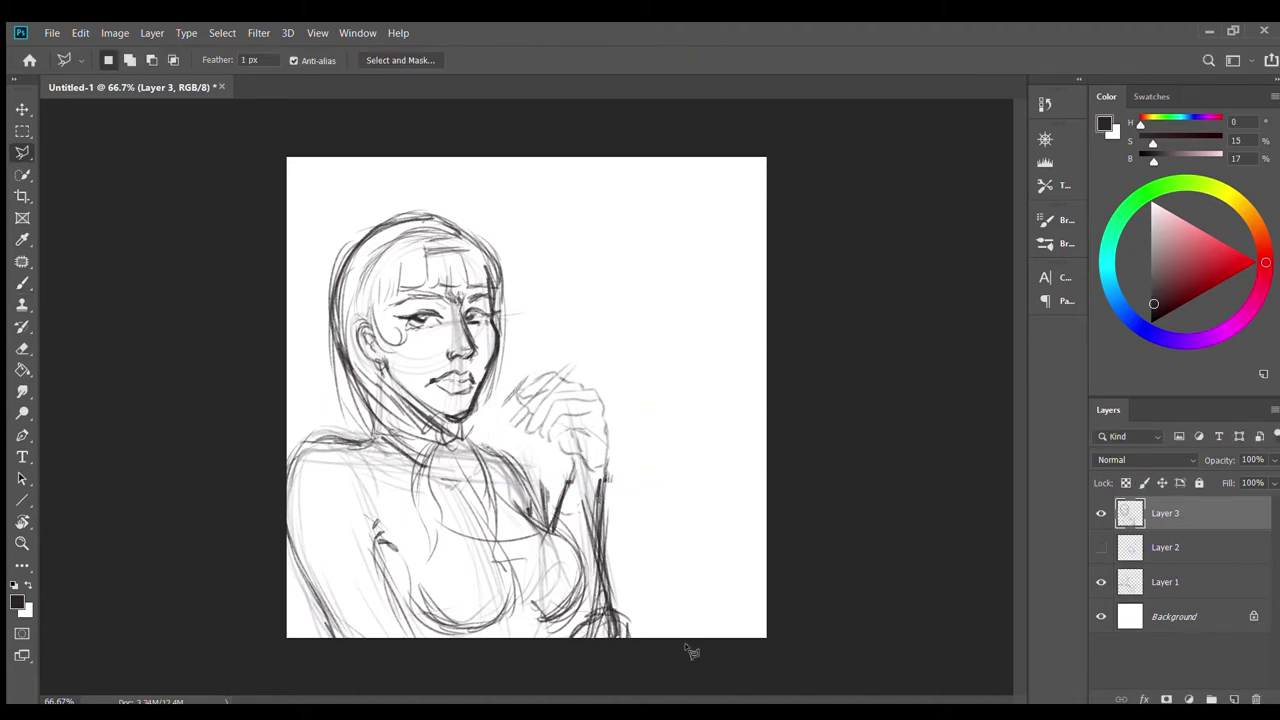
Step: Move the sketches on Layer 3 and Layer 1 together slightly to the right, and hide Layer 1
{"action": "left_click", "coordinate": [1196, 587], "text": "ctrl"}
{"action": "key", "text": "ctrl+t"}
{"action": "mouse_move", "coordinate": [520, 560]}
{"action": "left_mouse_down"}
{"action": "mouse_move", "coordinate": [551, 563]}
{"action": "mouse_move", "coordinate": [499, 568]}
{"action": "mouse_move", "coordinate": [525, 568]}
{"action": "left_mouse_up"}
{"action": "key", "text": "Return"}
{"action": "key", "text": "b"}
{"action": "left_click", "coordinate": [1101, 582]}
Step: Rework the shoulders, upper arm, chest and garment lines of the figure on Layer 3
{"action": "left_click", "coordinate": [1190, 513]}
{"action": "left_click_drag", "start_coordinate": [322, 452], "coordinate": [312, 545]}
{"action": "left_click_drag", "start_coordinate": [362, 438], "coordinate": [308, 570]}
{"action": "left_click_drag", "start_coordinate": [464, 440], "coordinate": [316, 470]}
{"action": "left_click_drag", "start_coordinate": [330, 536], "coordinate": [345, 610]}
{"action": "mouse_move", "coordinate": [384, 448]}
{"action": "left_mouse_down"}
{"action": "mouse_move", "coordinate": [496, 484]}
{"action": "mouse_move", "coordinate": [312, 508]}
{"action": "left_mouse_up"}
{"action": "mouse_move", "coordinate": [510, 440]}
{"action": "left_mouse_down"}
{"action": "mouse_move", "coordinate": [568, 520]}
{"action": "mouse_move", "coordinate": [490, 628]}
{"action": "left_mouse_up"}
{"action": "mouse_move", "coordinate": [610, 500]}
{"action": "left_mouse_down"}
{"action": "mouse_move", "coordinate": [503, 627]}
{"action": "mouse_move", "coordinate": [474, 634]}
{"action": "left_mouse_up"}
{"action": "left_click_drag", "start_coordinate": [376, 446], "coordinate": [448, 552]}
{"action": "left_click_drag", "start_coordinate": [392, 450], "coordinate": [504, 600]}
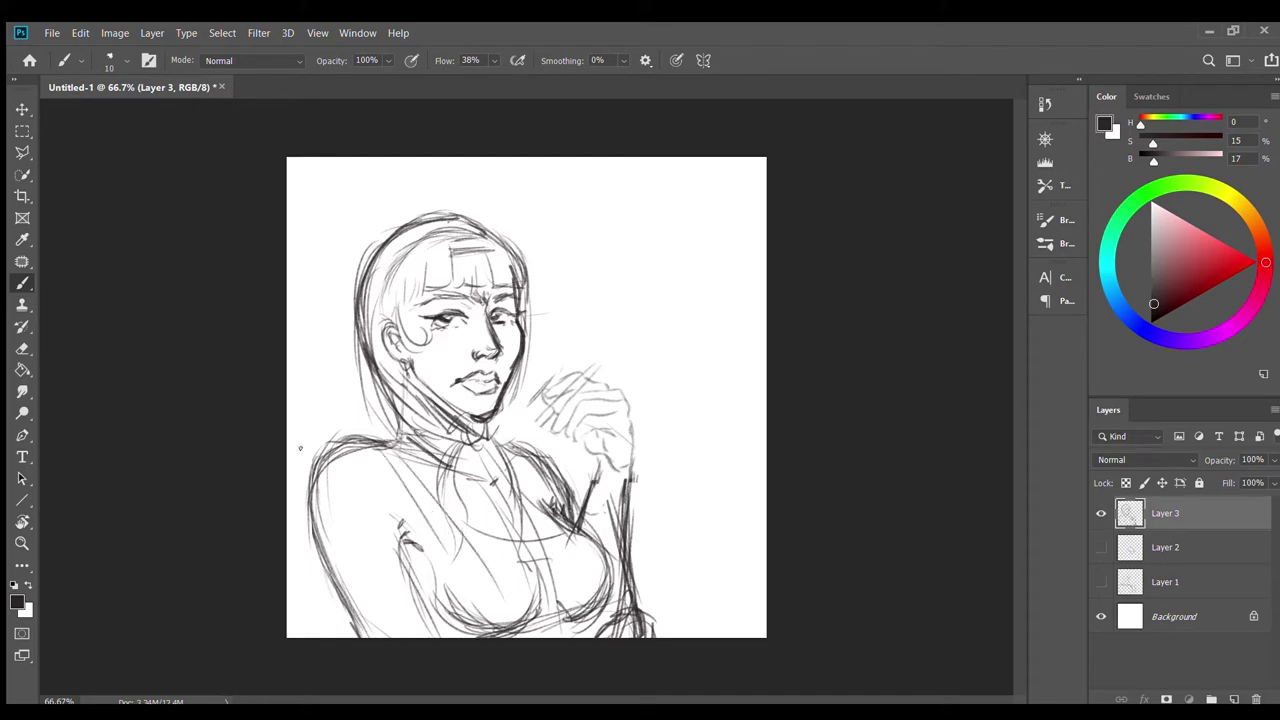
Step: Add fold lines across the sleeve and torso and refine the edges of the raised forearm
{"action": "left_click_drag", "start_coordinate": [316, 510], "coordinate": [422, 582]}
{"action": "left_click_drag", "start_coordinate": [402, 456], "coordinate": [574, 636]}
{"action": "left_click_drag", "start_coordinate": [598, 466], "coordinate": [578, 546]}
{"action": "left_click_drag", "start_coordinate": [562, 464], "coordinate": [542, 502]}
Step: Sketch a cigarette in the raised hand with smoke curling upward from its tip
{"action": "mouse_move", "coordinate": [534, 428]}
{"action": "left_mouse_down"}
{"action": "mouse_move", "coordinate": [614, 340]}
{"action": "mouse_move", "coordinate": [688, 322]}
{"action": "left_mouse_up"}
{"action": "left_click_drag", "start_coordinate": [668, 305], "coordinate": [668, 200]}
{"action": "left_click_drag", "start_coordinate": [660, 190], "coordinate": [624, 172]}
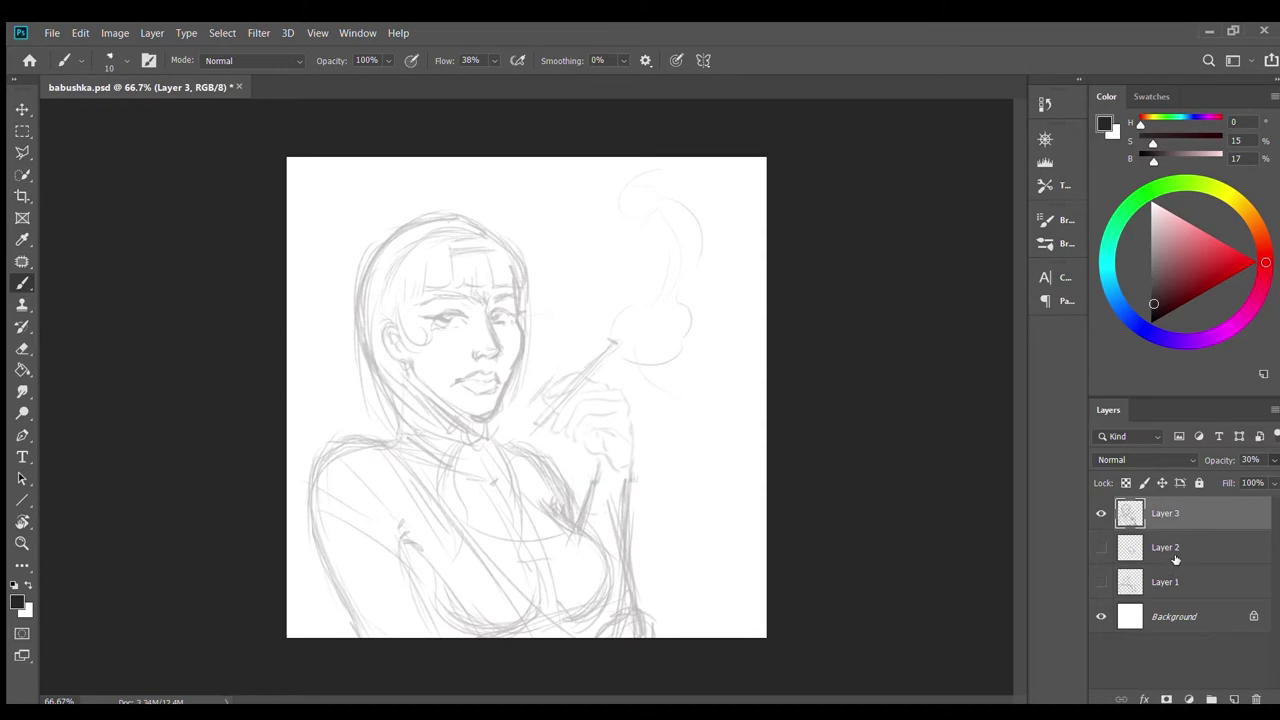
Step: Create a new layer above the faded sketch and ink the nose and the lips in dark brown
{"action": "key", "text": "ctrl+shift+alt+n"}
{"action": "scroll", "coordinate": [429, 409], "scroll_direction": "up", "scroll_amount": 3}
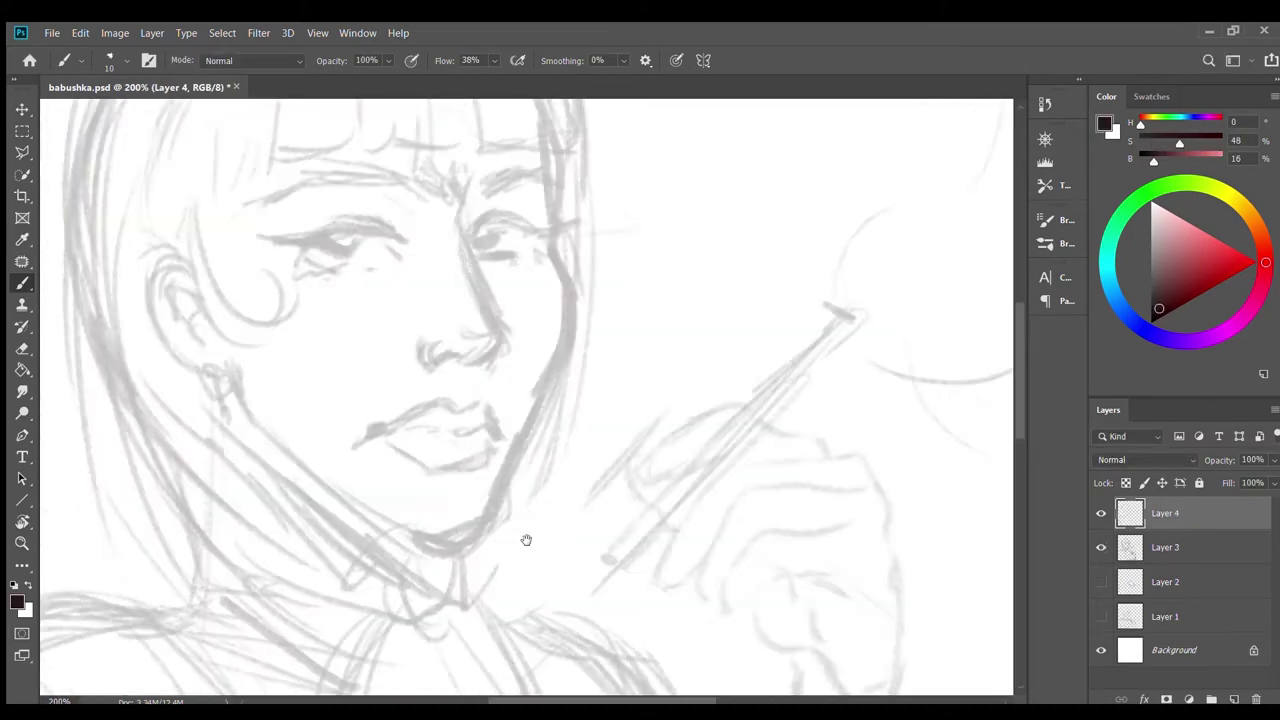
{"action": "key", "text": "alt+bracketleft"}
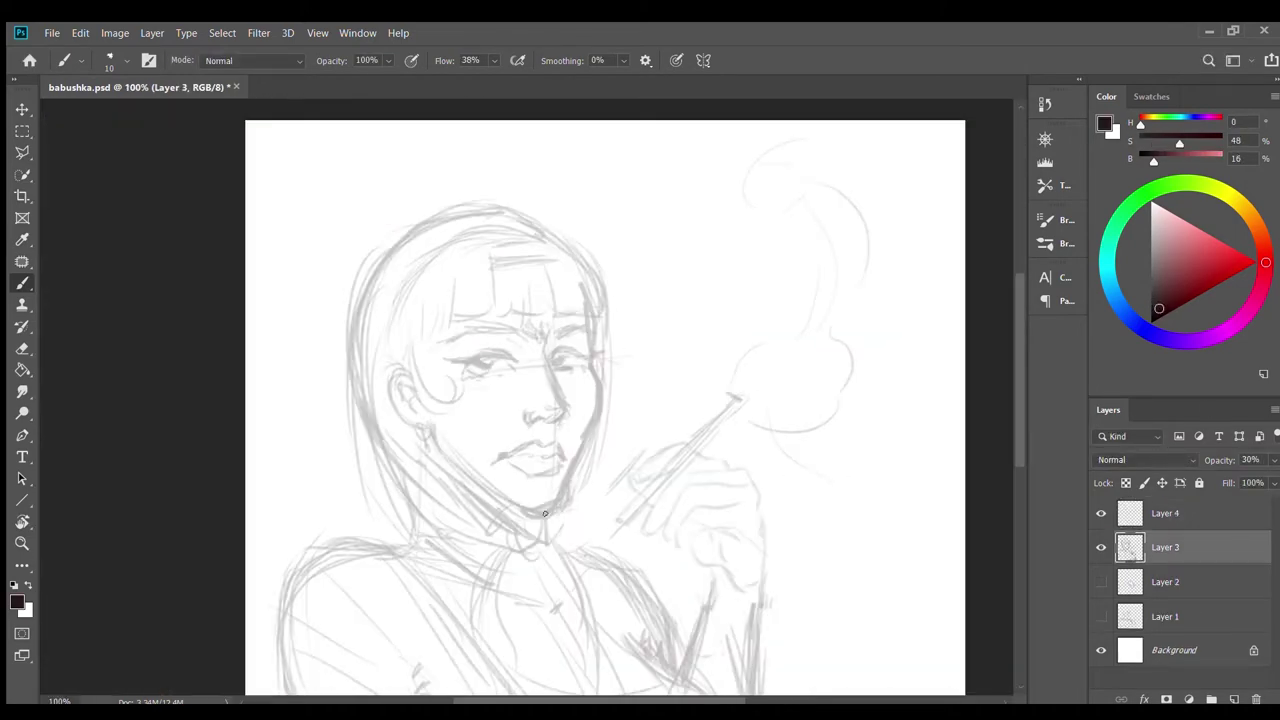
{"action": "key", "text": "alt+bracketright"}
{"action": "left_click_drag", "start_coordinate": [546, 340], "coordinate": [566, 404]}
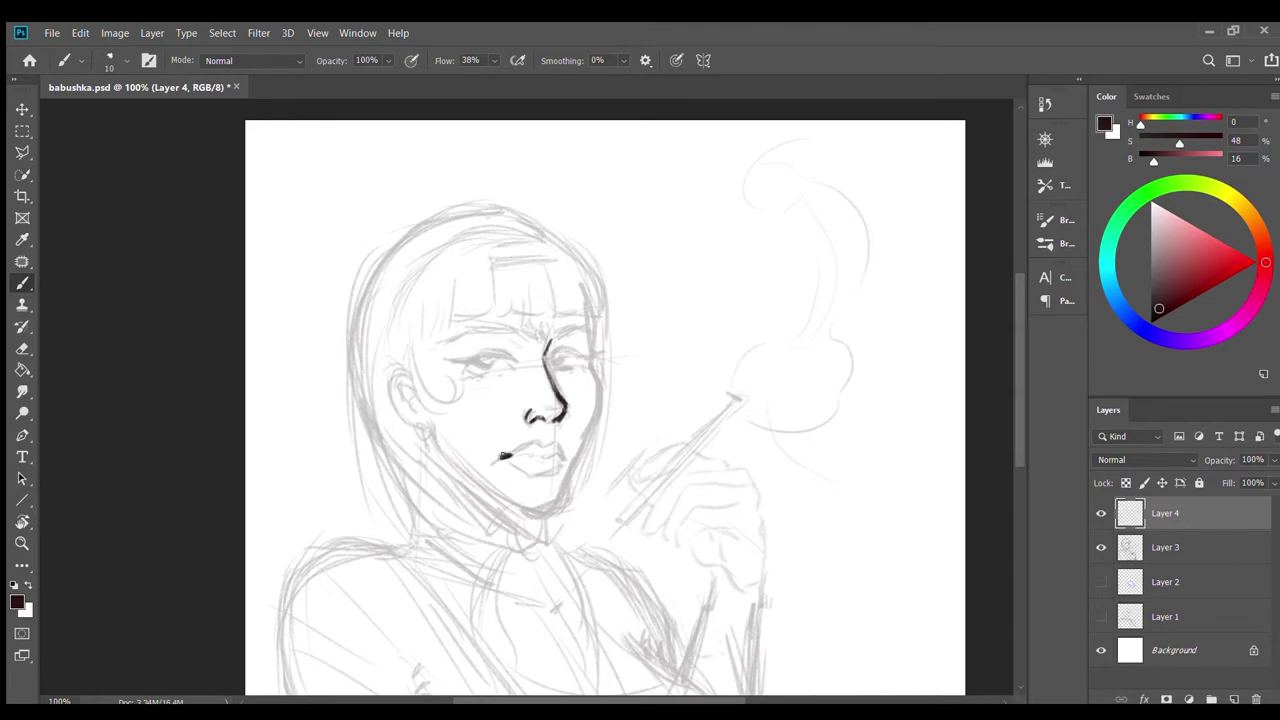
{"action": "left_click_drag", "start_coordinate": [532, 450], "coordinate": [548, 438]}
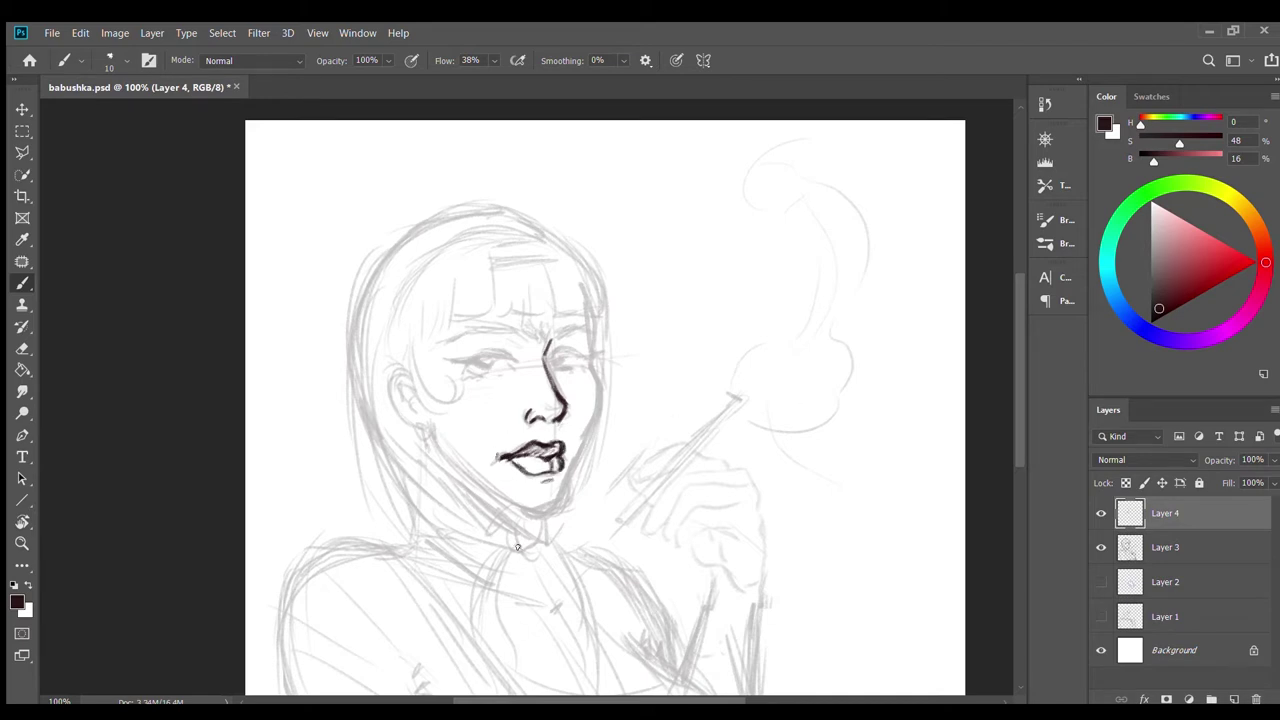
Step: Ink both eyes with irises, winged eyeliner and upper lashes over the sketch
{"action": "left_click_drag", "start_coordinate": [515, 359], "coordinate": [445, 357]}
{"action": "left_click_drag", "start_coordinate": [480, 358], "coordinate": [599, 353]}
{"action": "left_click_drag", "start_coordinate": [464, 340], "coordinate": [470, 355]}
{"action": "left_click_drag", "start_coordinate": [578, 338], "coordinate": [586, 352]}
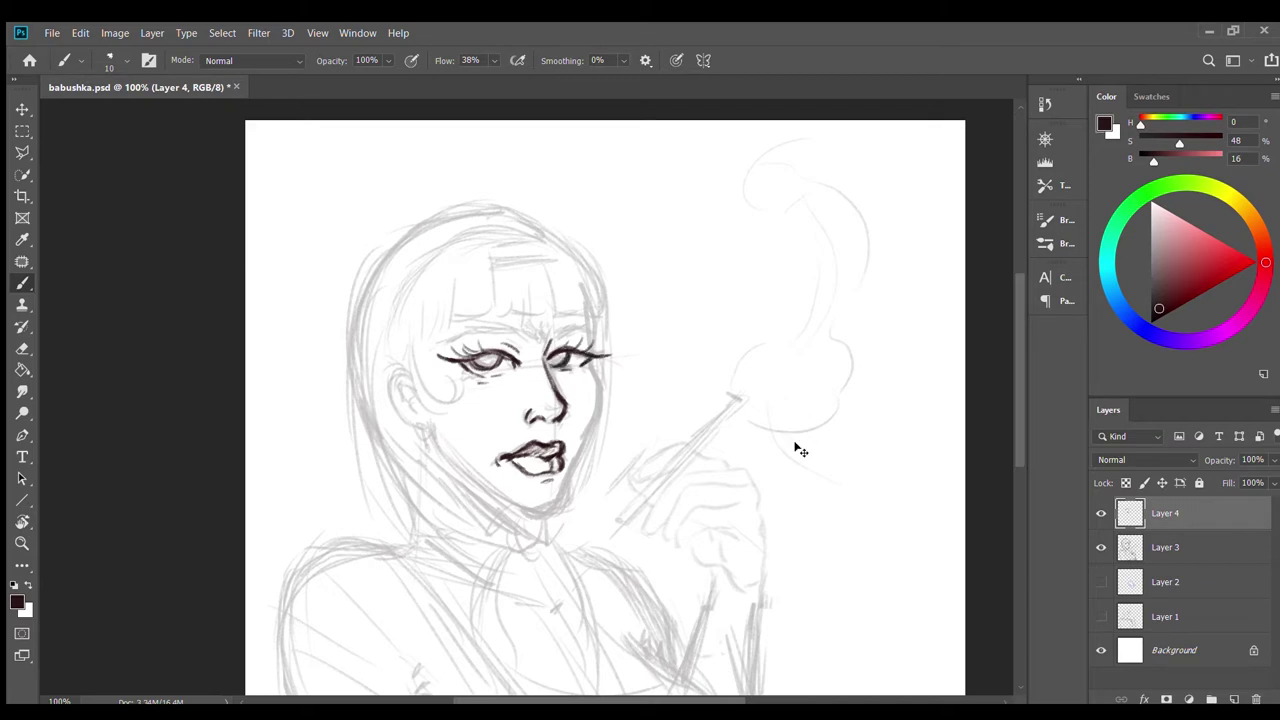
Step: Erase and redraw parts of the eyes with fuller upper and lower lashes, and ink both eyebrows with hair strokes
{"action": "key", "text": "e"}
{"action": "left_click_drag", "start_coordinate": [442, 356], "coordinate": [610, 356]}
{"action": "key", "text": "b"}
{"action": "left_click_drag", "start_coordinate": [515, 356], "coordinate": [445, 365]}
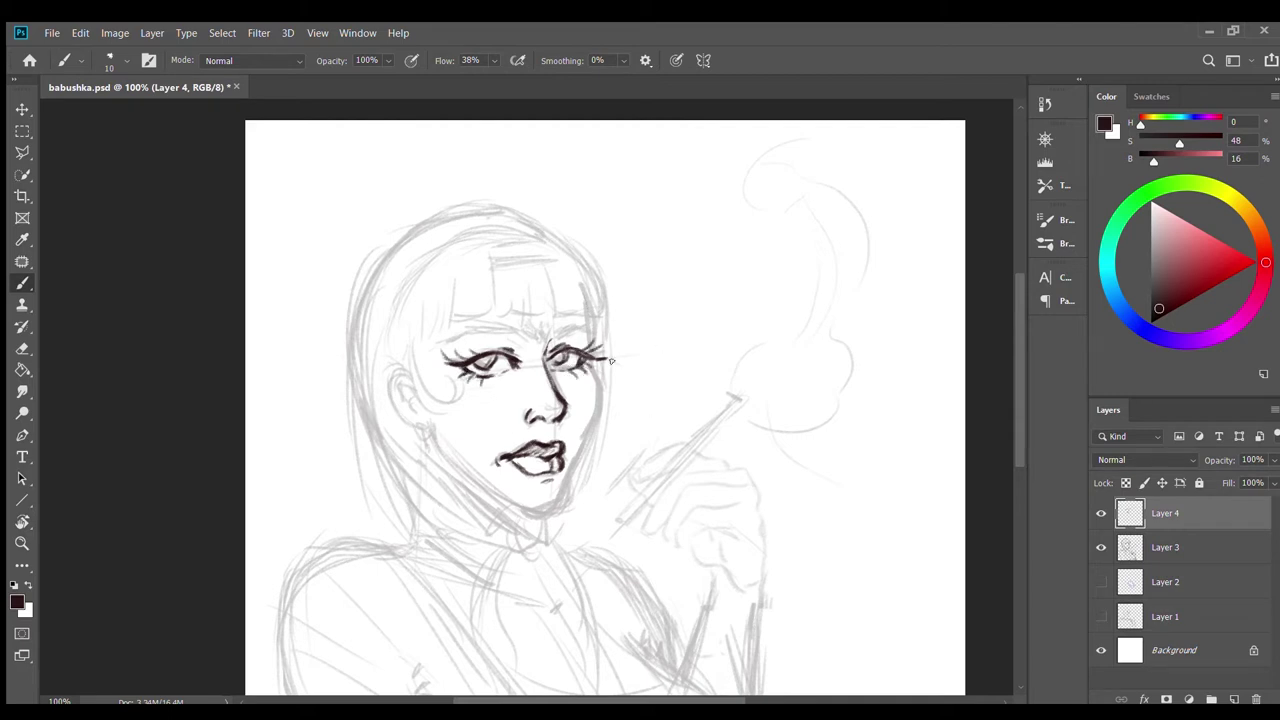
{"action": "mouse_move", "coordinate": [549, 330]}
{"action": "left_mouse_down"}
{"action": "mouse_move", "coordinate": [590, 331]}
{"action": "mouse_move", "coordinate": [440, 338]}
{"action": "left_mouse_up"}
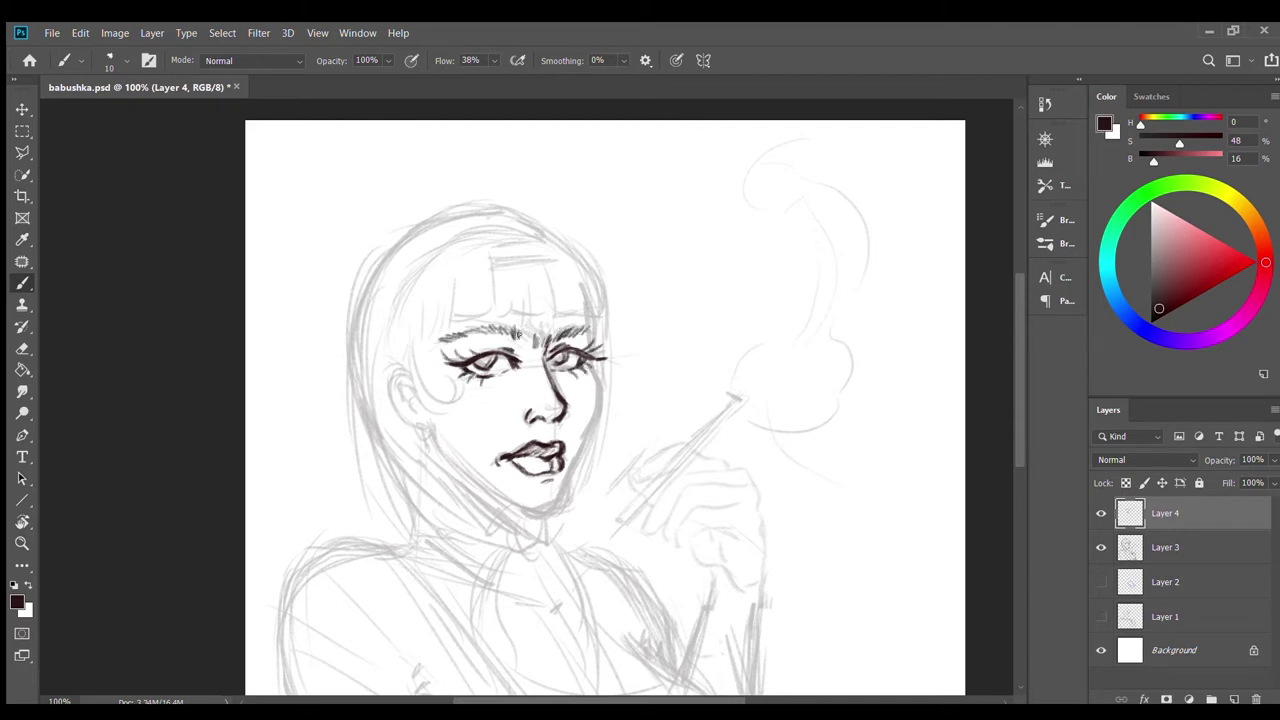
Step: Ink the face contour from the far temple down the cheek, around the chin and up the near jaw
{"action": "mouse_move", "coordinate": [588, 290]}
{"action": "left_mouse_down"}
{"action": "mouse_move", "coordinate": [592, 356]}
{"action": "mouse_move", "coordinate": [548, 516]}
{"action": "left_mouse_up"}
{"action": "key", "text": "ctrl+z"}
{"action": "left_click_drag", "start_coordinate": [570, 472], "coordinate": [526, 514]}
{"action": "left_click_drag", "start_coordinate": [432, 412], "coordinate": [528, 510]}
{"action": "key", "text": "e"}
{"action": "key", "text": "b"}
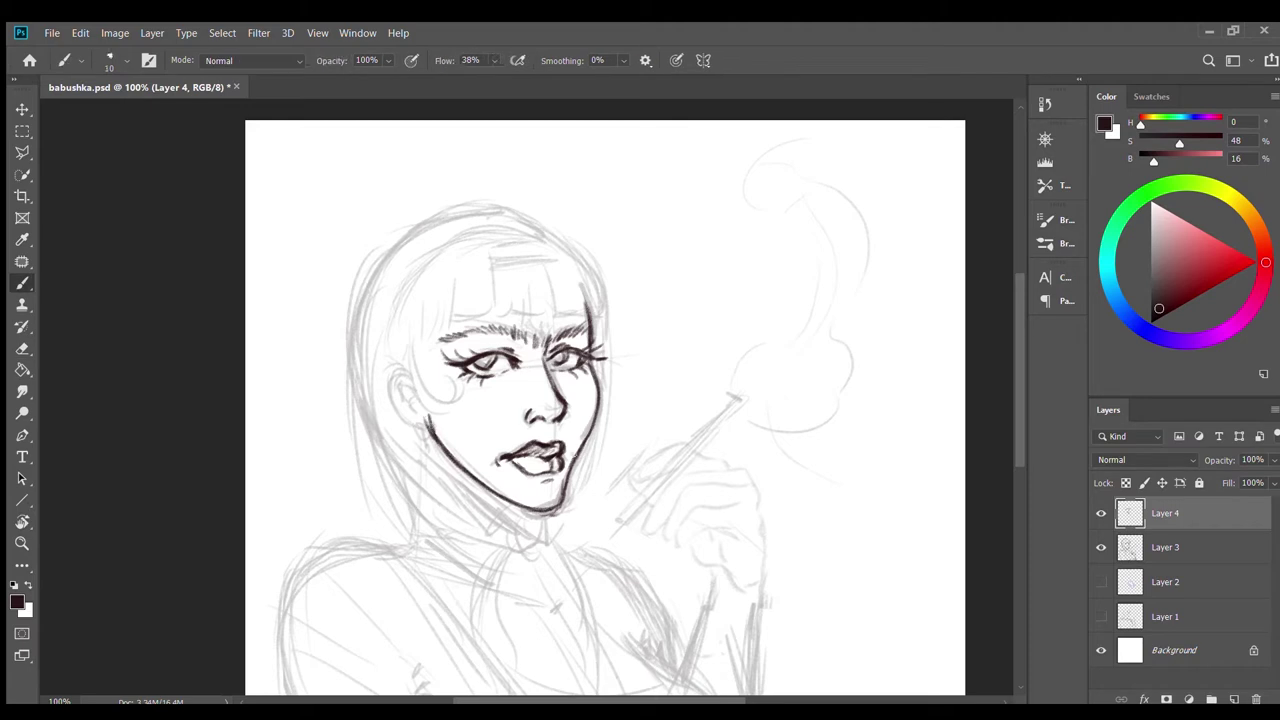
Step: Ink the ear with a hanging earring and add dark hair strokes between the eyebrows
{"action": "mouse_move", "coordinate": [430, 386]}
{"action": "left_mouse_down"}
{"action": "mouse_move", "coordinate": [466, 424]}
{"action": "mouse_move", "coordinate": [430, 406]}
{"action": "mouse_move", "coordinate": [466, 426]}
{"action": "mouse_move", "coordinate": [403, 413]}
{"action": "mouse_move", "coordinate": [414, 394]}
{"action": "mouse_move", "coordinate": [404, 402]}
{"action": "mouse_move", "coordinate": [430, 468]}
{"action": "left_mouse_up"}
{"action": "key", "text": "e"}
{"action": "key", "text": "b"}
{"action": "mouse_move", "coordinate": [535, 324]}
{"action": "left_mouse_down"}
{"action": "mouse_move", "coordinate": [540, 358]}
{"action": "mouse_move", "coordinate": [531, 350]}
{"action": "left_mouse_up"}
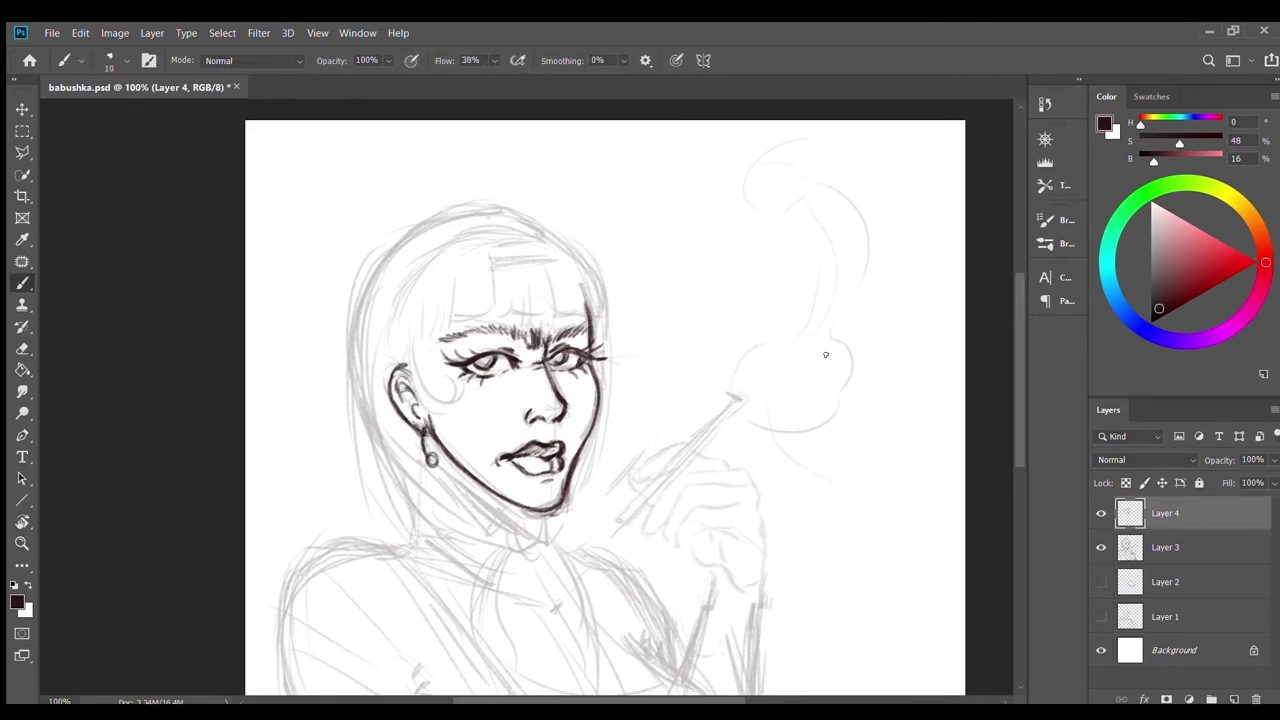
Step: Ink the fringe across the forehead with separate vertical hair strands
{"action": "left_click_drag", "start_coordinate": [518, 236], "coordinate": [538, 310]}
{"action": "mouse_move", "coordinate": [516, 232]}
{"action": "left_mouse_down"}
{"action": "mouse_move", "coordinate": [538, 306]}
{"action": "mouse_move", "coordinate": [600, 274]}
{"action": "mouse_move", "coordinate": [604, 326]}
{"action": "left_mouse_up"}
{"action": "left_click_drag", "start_coordinate": [588, 266], "coordinate": [580, 326]}
{"action": "left_click_drag", "start_coordinate": [568, 270], "coordinate": [560, 320]}
{"action": "left_click_drag", "start_coordinate": [548, 232], "coordinate": [556, 310]}
{"action": "mouse_move", "coordinate": [520, 236]}
{"action": "left_mouse_down"}
{"action": "mouse_move", "coordinate": [510, 306]}
{"action": "mouse_move", "coordinate": [490, 314]}
{"action": "left_mouse_up"}
{"action": "left_click_drag", "start_coordinate": [462, 254], "coordinate": [456, 314]}
{"action": "left_click_drag", "start_coordinate": [530, 240], "coordinate": [520, 302]}
{"action": "left_click_drag", "start_coordinate": [554, 230], "coordinate": [540, 306]}
{"action": "left_click_drag", "start_coordinate": [502, 240], "coordinate": [504, 310]}
{"action": "left_click_drag", "start_coordinate": [452, 250], "coordinate": [422, 338]}
Step: Ink the curled side locks on both cheeks and the hair edge along the far temple
{"action": "mouse_move", "coordinate": [432, 264]}
{"action": "left_mouse_down"}
{"action": "mouse_move", "coordinate": [414, 330]}
{"action": "mouse_move", "coordinate": [472, 422]}
{"action": "left_mouse_up"}
{"action": "left_click_drag", "start_coordinate": [600, 380], "coordinate": [618, 414]}
{"action": "left_click_drag", "start_coordinate": [454, 394], "coordinate": [472, 414]}
{"action": "mouse_move", "coordinate": [542, 232]}
{"action": "left_mouse_down"}
{"action": "mouse_move", "coordinate": [600, 274]}
{"action": "mouse_move", "coordinate": [612, 330]}
{"action": "left_mouse_up"}
Step: Ink the inner and outer edges of the headscarf from the crown around the face to the chin
{"action": "left_click_drag", "start_coordinate": [388, 358], "coordinate": [402, 281]}
{"action": "key", "text": "ctrl+z"}
{"action": "left_click_drag", "start_coordinate": [388, 386], "coordinate": [402, 282]}
{"action": "key", "text": "ctrl+z"}
{"action": "left_click_drag", "start_coordinate": [386, 378], "coordinate": [556, 228]}
{"action": "mouse_move", "coordinate": [398, 296]}
{"action": "left_mouse_down"}
{"action": "mouse_move", "coordinate": [554, 224]}
{"action": "mouse_move", "coordinate": [398, 232]}
{"action": "left_mouse_up"}
{"action": "left_click_drag", "start_coordinate": [510, 208], "coordinate": [352, 300]}
{"action": "mouse_move", "coordinate": [352, 300]}
{"action": "left_mouse_down"}
{"action": "mouse_move", "coordinate": [400, 480]}
{"action": "mouse_move", "coordinate": [490, 536]}
{"action": "left_mouse_up"}
{"action": "left_click_drag", "start_coordinate": [600, 326], "coordinate": [604, 360]}
{"action": "left_click_drag", "start_coordinate": [588, 440], "coordinate": [550, 532]}
Step: Ink the scarf's folds beneath the jaw, the knot under the chin and the bow loops on either side
{"action": "left_click_drag", "start_coordinate": [420, 468], "coordinate": [524, 534]}
{"action": "mouse_move", "coordinate": [462, 476]}
{"action": "left_mouse_down"}
{"action": "mouse_move", "coordinate": [532, 538]}
{"action": "mouse_move", "coordinate": [556, 520]}
{"action": "left_mouse_up"}
{"action": "left_click_drag", "start_coordinate": [516, 540], "coordinate": [558, 530]}
{"action": "mouse_move", "coordinate": [480, 502]}
{"action": "left_mouse_down"}
{"action": "mouse_move", "coordinate": [526, 524]}
{"action": "mouse_move", "coordinate": [512, 512]}
{"action": "left_mouse_up"}
{"action": "left_click_drag", "start_coordinate": [440, 506], "coordinate": [474, 592]}
{"action": "left_click_drag", "start_coordinate": [534, 546], "coordinate": [482, 632]}
{"action": "mouse_move", "coordinate": [560, 528]}
{"action": "left_mouse_down"}
{"action": "mouse_move", "coordinate": [598, 482]}
{"action": "mouse_move", "coordinate": [612, 598]}
{"action": "left_mouse_up"}
{"action": "left_click_drag", "start_coordinate": [560, 545], "coordinate": [548, 612]}
{"action": "left_click_drag", "start_coordinate": [572, 492], "coordinate": [596, 478]}
Step: Ink the scarf's loose ends hanging from the knot down over the chest
{"action": "mouse_move", "coordinate": [448, 508]}
{"action": "left_mouse_down"}
{"action": "mouse_move", "coordinate": [506, 522]}
{"action": "mouse_move", "coordinate": [472, 632]}
{"action": "left_mouse_up"}
{"action": "mouse_move", "coordinate": [472, 506]}
{"action": "left_mouse_down"}
{"action": "mouse_move", "coordinate": [516, 510]}
{"action": "mouse_move", "coordinate": [536, 680]}
{"action": "left_mouse_up"}
{"action": "key", "text": "ctrl+z"}
{"action": "left_click_drag", "start_coordinate": [534, 540], "coordinate": [562, 694]}
{"action": "mouse_move", "coordinate": [590, 548]}
{"action": "left_mouse_down"}
{"action": "mouse_move", "coordinate": [548, 628]}
{"action": "mouse_move", "coordinate": [572, 688]}
{"action": "left_mouse_up"}
{"action": "left_click_drag", "start_coordinate": [560, 600], "coordinate": [625, 512]}
Step: Reinforce the headscarf's outer edge, touch up the far curl, and ink the neck and near shoulder line
{"action": "left_click_drag", "start_coordinate": [466, 152], "coordinate": [552, 120]}
{"action": "mouse_move", "coordinate": [444, 178]}
{"action": "left_mouse_down"}
{"action": "mouse_move", "coordinate": [428, 289]}
{"action": "mouse_move", "coordinate": [486, 432]}
{"action": "left_mouse_up"}
{"action": "mouse_move", "coordinate": [460, 370]}
{"action": "left_mouse_down"}
{"action": "mouse_move", "coordinate": [508, 438]}
{"action": "mouse_move", "coordinate": [502, 456]}
{"action": "left_mouse_up"}
{"action": "left_click_drag", "start_coordinate": [488, 438], "coordinate": [464, 464]}
{"action": "mouse_move", "coordinate": [697, 316]}
{"action": "left_mouse_down"}
{"action": "mouse_move", "coordinate": [701, 372]}
{"action": "mouse_move", "coordinate": [717, 324]}
{"action": "left_mouse_up"}
{"action": "mouse_move", "coordinate": [378, 512]}
{"action": "left_mouse_down"}
{"action": "mouse_move", "coordinate": [486, 464]}
{"action": "mouse_move", "coordinate": [630, 460]}
{"action": "left_mouse_up"}
{"action": "left_click_drag", "start_coordinate": [368, 580], "coordinate": [472, 458]}
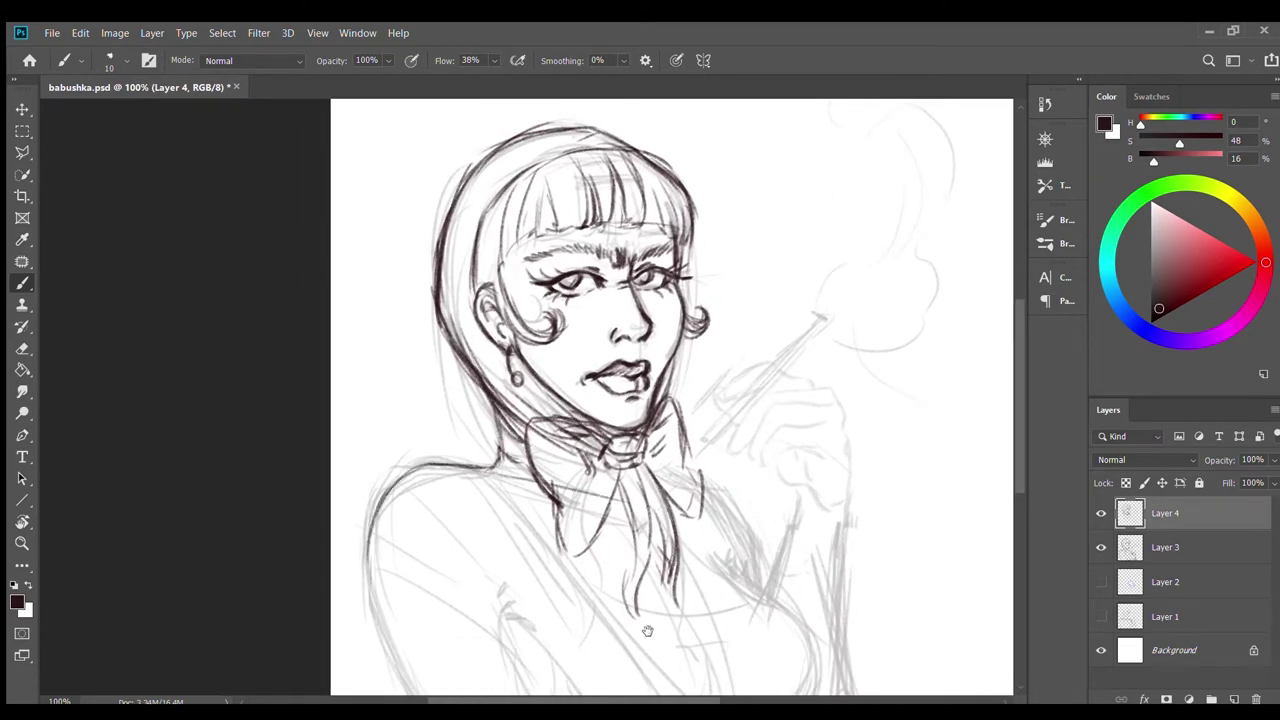
Step: Ink the near shoulder's curve and a sleeve fold running diagonally from the shoulder across the chest
{"action": "left_click_drag", "start_coordinate": [560, 470], "coordinate": [534, 328]}
{"action": "left_click_drag", "start_coordinate": [410, 328], "coordinate": [558, 474]}
{"action": "left_click_drag", "start_coordinate": [350, 378], "coordinate": [400, 342]}
{"action": "left_click_drag", "start_coordinate": [350, 428], "coordinate": [640, 604]}
{"action": "left_click_drag", "start_coordinate": [565, 453], "coordinate": [590, 630]}
{"action": "key", "text": "ctrl+z"}
{"action": "key", "text": "ctrl+z"}
{"action": "left_click_drag", "start_coordinate": [510, 410], "coordinate": [700, 615]}
{"action": "left_click_drag", "start_coordinate": [470, 480], "coordinate": [585, 630]}
{"action": "left_click_drag", "start_coordinate": [545, 530], "coordinate": [630, 628]}
{"action": "key", "text": "ctrl+z"}
{"action": "key", "text": "ctrl+z"}
{"action": "key", "text": "ctrl+z"}
Step: Ink the near shoulder's outer edge and the long diagonal contours of the upper arm and torso
{"action": "left_click_drag", "start_coordinate": [398, 336], "coordinate": [332, 438]}
{"action": "left_click_drag", "start_coordinate": [356, 420], "coordinate": [524, 512]}
{"action": "left_click_drag", "start_coordinate": [340, 436], "coordinate": [526, 578]}
{"action": "left_click_drag", "start_coordinate": [510, 400], "coordinate": [676, 614]}
{"action": "left_click_drag", "start_coordinate": [500, 485], "coordinate": [575, 630]}
Step: Ink the near arm's outer edge and the lower sleeve lines down to the canvas's lower border
{"action": "left_click_drag", "start_coordinate": [342, 440], "coordinate": [430, 630]}
{"action": "left_click_drag", "start_coordinate": [385, 515], "coordinate": [462, 596]}
{"action": "left_click_drag", "start_coordinate": [475, 495], "coordinate": [545, 630]}
{"action": "key", "text": "ctrl+z"}
{"action": "key", "text": "ctrl+z"}
{"action": "left_click_drag", "start_coordinate": [340, 395], "coordinate": [432, 630]}
{"action": "left_click_drag", "start_coordinate": [530, 578], "coordinate": [555, 630]}
{"action": "left_click_drag", "start_coordinate": [390, 545], "coordinate": [428, 630]}
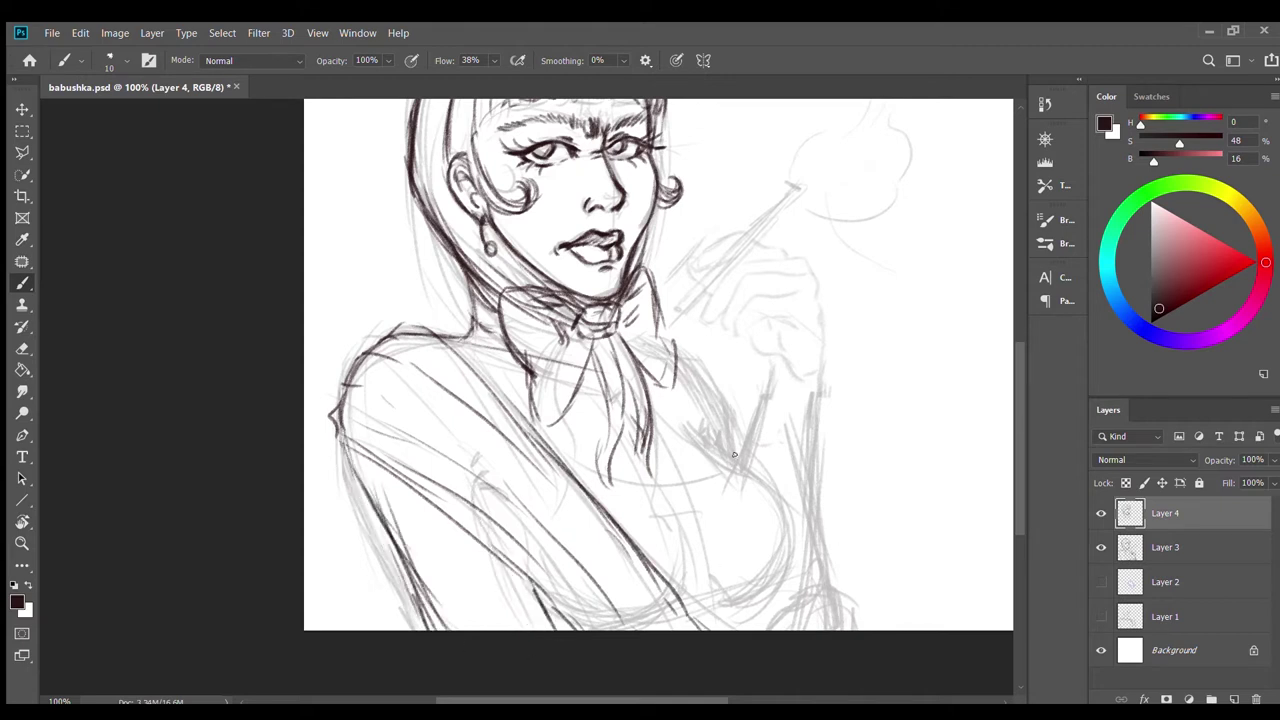
Step: Ink the far side of the chest and the bust's outer curve and underside
{"action": "scroll", "coordinate": [451, 620], "scroll_direction": "up", "scroll_amount": 3}
{"action": "key", "text": "ctrl+z"}
{"action": "left_click_drag", "start_coordinate": [650, 450], "coordinate": [698, 546]}
{"action": "scroll", "coordinate": [681, 520], "scroll_direction": "down", "scroll_amount": 3}
{"action": "left_click_drag", "start_coordinate": [736, 450], "coordinate": [765, 604]}
{"action": "left_click_drag", "start_coordinate": [695, 605], "coordinate": [750, 595]}
Step: Ink the curved line across the upper chest and reinforce the bust's edge and lower contour
{"action": "left_click_drag", "start_coordinate": [636, 490], "coordinate": [738, 484]}
{"action": "left_click_drag", "start_coordinate": [758, 598], "coordinate": [762, 618]}
{"action": "left_click_drag", "start_coordinate": [766, 468], "coordinate": [734, 508]}
{"action": "left_click_drag", "start_coordinate": [636, 612], "coordinate": [694, 606]}
{"action": "left_click_drag", "start_coordinate": [796, 498], "coordinate": [786, 552]}
{"action": "left_click_drag", "start_coordinate": [564, 496], "coordinate": [740, 460]}
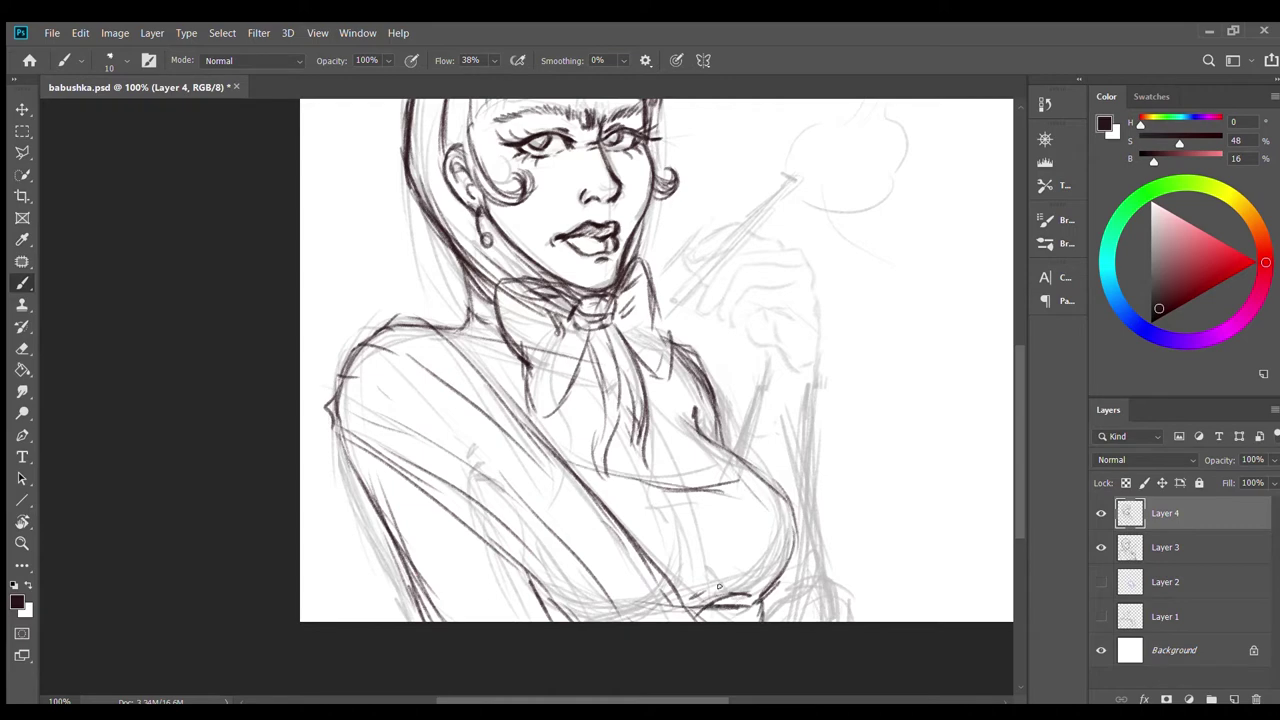
Step: Ink both edges of the raised forearm down to the elbow
{"action": "mouse_move", "coordinate": [815, 534]}
{"action": "left_mouse_down"}
{"action": "mouse_move", "coordinate": [795, 584]}
{"action": "mouse_move", "coordinate": [722, 504]}
{"action": "mouse_move", "coordinate": [690, 588]}
{"action": "left_mouse_up"}
{"action": "left_click_drag", "start_coordinate": [726, 370], "coordinate": [704, 595]}
{"action": "left_click_drag", "start_coordinate": [734, 320], "coordinate": [720, 470]}
{"action": "left_click_drag", "start_coordinate": [683, 330], "coordinate": [655, 430]}
{"action": "mouse_move", "coordinate": [730, 530]}
{"action": "left_mouse_down"}
{"action": "mouse_move", "coordinate": [710, 595]}
{"action": "mouse_move", "coordinate": [675, 595]}
{"action": "left_mouse_up"}
{"action": "left_click_drag", "start_coordinate": [700, 560], "coordinate": [718, 584]}
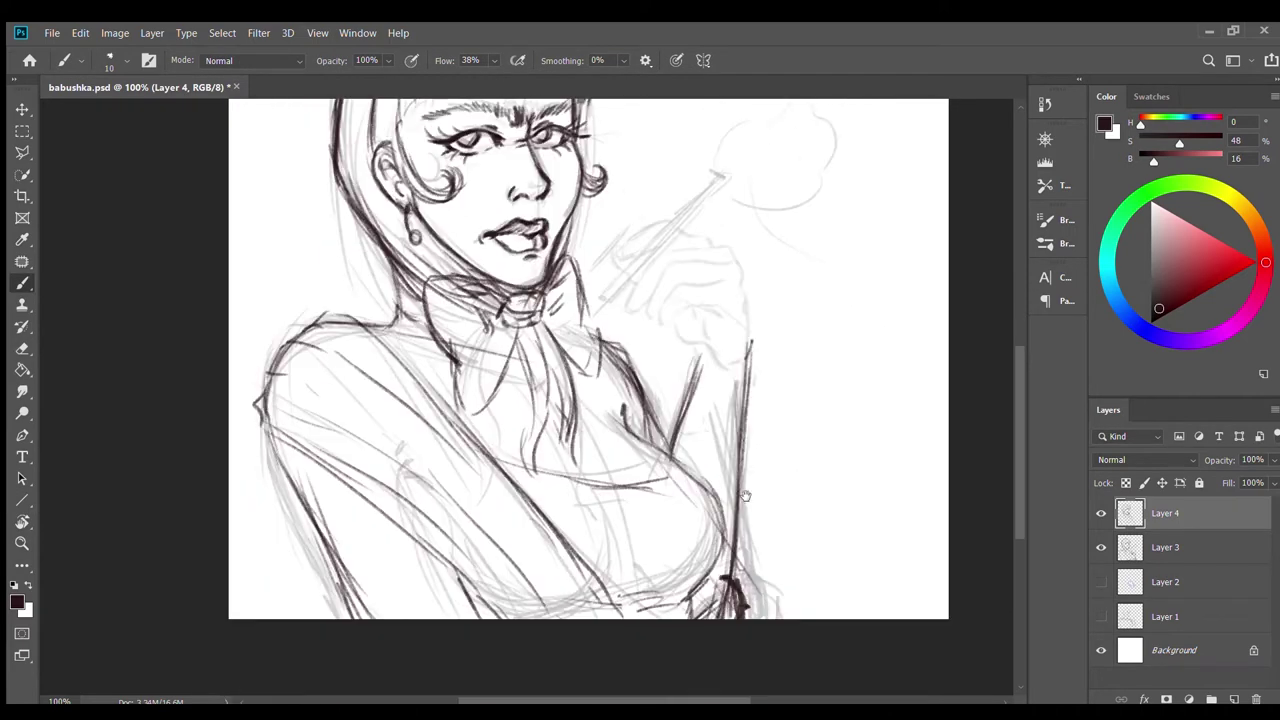
Step: Ink the crossed forearm's line along the canvas's lower border and touch up the raised arm's elbow
{"action": "left_click_drag", "start_coordinate": [490, 612], "coordinate": [624, 607]}
{"action": "left_click_drag", "start_coordinate": [500, 612], "coordinate": [728, 588]}
{"action": "left_click_drag", "start_coordinate": [734, 572], "coordinate": [746, 590]}
{"action": "left_click_drag", "start_coordinate": [455, 615], "coordinate": [716, 584]}
{"action": "key", "text": "ctrl+z"}
{"action": "key", "text": "ctrl+z"}
{"action": "left_click_drag", "start_coordinate": [738, 578], "coordinate": [754, 620]}
Step: Ink the raised arm's wrist and the outer edge of the hand
{"action": "left_click_drag", "start_coordinate": [703, 334], "coordinate": [690, 408]}
{"action": "left_click_drag", "start_coordinate": [755, 336], "coordinate": [750, 380]}
{"action": "mouse_move", "coordinate": [672, 306]}
{"action": "left_mouse_down"}
{"action": "mouse_move", "coordinate": [752, 372]}
{"action": "mouse_move", "coordinate": [736, 250]}
{"action": "left_mouse_up"}
{"action": "left_click_drag", "start_coordinate": [740, 246], "coordinate": [702, 248]}
{"action": "key", "text": "ctrl+z"}
{"action": "key", "text": "ctrl+z"}
{"action": "left_click_drag", "start_coordinate": [752, 344], "coordinate": [740, 258]}
Step: Ink the fingers and palm of the hand holding the cigarette
{"action": "mouse_move", "coordinate": [694, 218]}
{"action": "left_mouse_down"}
{"action": "mouse_move", "coordinate": [612, 254]}
{"action": "mouse_move", "coordinate": [658, 240]}
{"action": "left_mouse_up"}
{"action": "mouse_move", "coordinate": [688, 232]}
{"action": "left_mouse_down"}
{"action": "mouse_move", "coordinate": [733, 256]}
{"action": "mouse_move", "coordinate": [668, 244]}
{"action": "left_mouse_up"}
{"action": "left_click_drag", "start_coordinate": [662, 248], "coordinate": [620, 312]}
{"action": "mouse_move", "coordinate": [614, 256]}
{"action": "left_mouse_down"}
{"action": "mouse_move", "coordinate": [644, 316]}
{"action": "mouse_move", "coordinate": [728, 258]}
{"action": "mouse_move", "coordinate": [650, 326]}
{"action": "left_mouse_up"}
{"action": "left_click_drag", "start_coordinate": [716, 312], "coordinate": [694, 318]}
{"action": "key", "text": "ctrl+z"}
{"action": "key", "text": "ctrl+z"}
{"action": "left_click_drag", "start_coordinate": [738, 308], "coordinate": [700, 340]}
Step: Ink the cigarette, the remaining finger lines and the smoke rising from the tip
{"action": "mouse_move", "coordinate": [604, 270]}
{"action": "left_mouse_down"}
{"action": "mouse_move", "coordinate": [650, 300]}
{"action": "mouse_move", "coordinate": [700, 184]}
{"action": "left_mouse_up"}
{"action": "mouse_move", "coordinate": [656, 242]}
{"action": "left_mouse_down"}
{"action": "mouse_move", "coordinate": [722, 168]}
{"action": "mouse_move", "coordinate": [661, 337]}
{"action": "left_mouse_up"}
{"action": "mouse_move", "coordinate": [676, 296]}
{"action": "left_mouse_down"}
{"action": "mouse_move", "coordinate": [654, 312]}
{"action": "mouse_move", "coordinate": [750, 260]}
{"action": "left_mouse_up"}
{"action": "left_click_drag", "start_coordinate": [700, 276], "coordinate": [735, 125]}
{"action": "key", "text": "ctrl+minus"}
{"action": "key", "text": "ctrl+minus"}
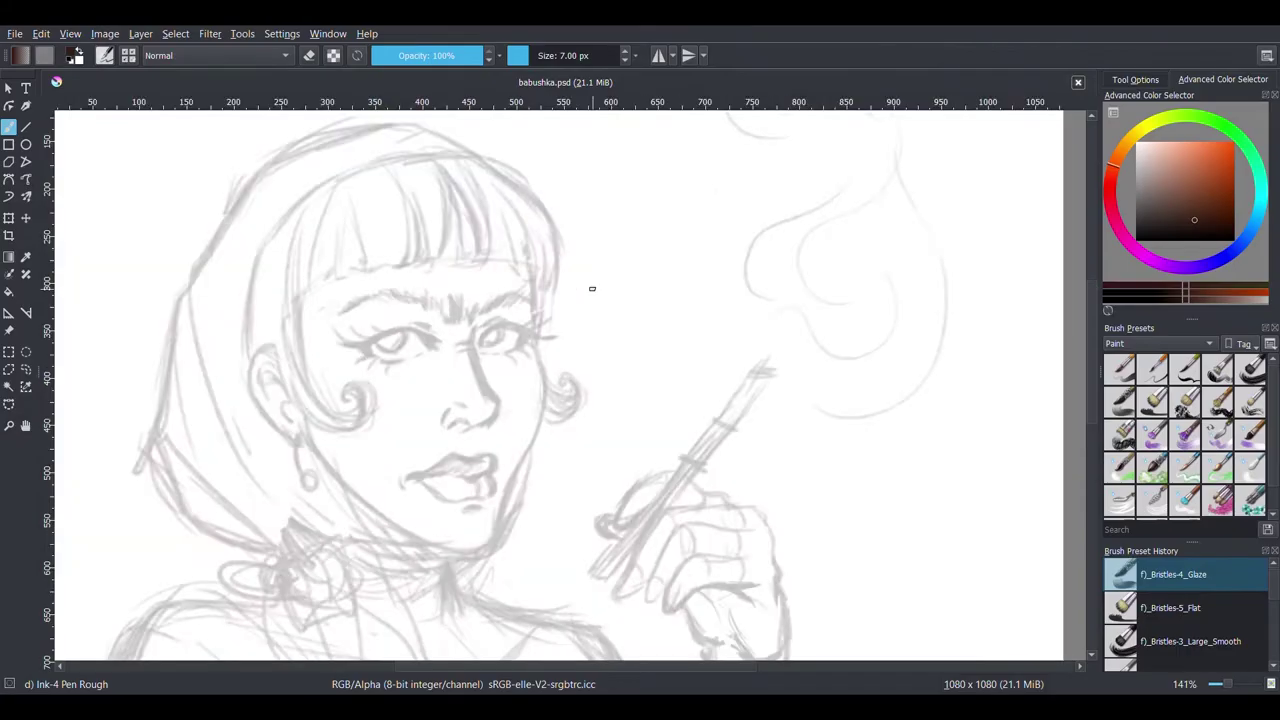
Step: Switch to babushka.psd in Krita and select the Bristles-1 Details brush at 6 px
{"action": "key", "text": "minus"}
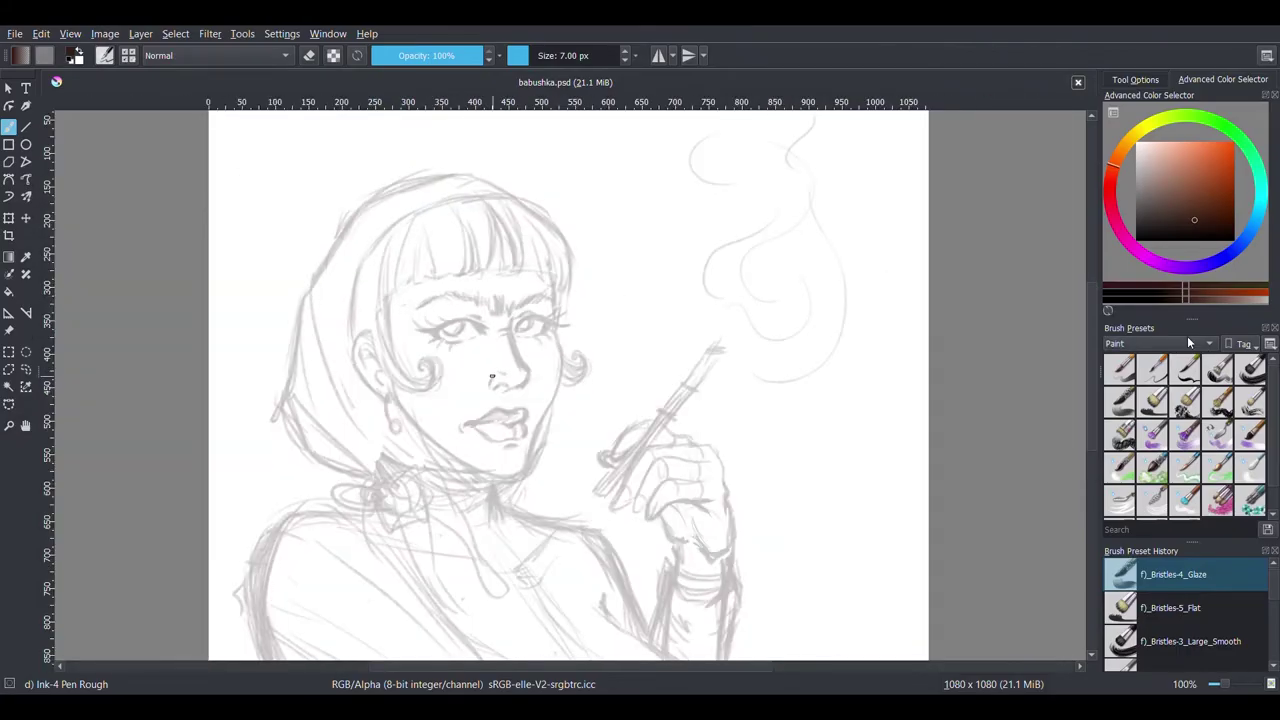
{"action": "left_click", "coordinate": [1185, 370]}
{"action": "left_click_drag", "start_coordinate": [540, 374], "coordinate": [707, 378]}
{"action": "key", "text": "ctrl+z"}
{"action": "key", "text": "bracketleft"}
{"action": "key", "text": "plus"}
Step: Ink the face outline from the far temple around the chin to the ear, and save the file
{"action": "mouse_move", "coordinate": [620, 284]}
{"action": "left_mouse_down"}
{"action": "mouse_move", "coordinate": [636, 416]}
{"action": "mouse_move", "coordinate": [620, 480]}
{"action": "mouse_move", "coordinate": [566, 568]}
{"action": "left_mouse_up"}
{"action": "mouse_move", "coordinate": [400, 445]}
{"action": "left_mouse_down"}
{"action": "mouse_move", "coordinate": [417, 481]}
{"action": "mouse_move", "coordinate": [500, 552]}
{"action": "left_mouse_up"}
{"action": "key", "text": "ctrl+z"}
{"action": "mouse_move", "coordinate": [420, 486]}
{"action": "left_mouse_down"}
{"action": "mouse_move", "coordinate": [550, 570]}
{"action": "mouse_move", "coordinate": [496, 548]}
{"action": "mouse_move", "coordinate": [582, 567]}
{"action": "mouse_move", "coordinate": [603, 546]}
{"action": "left_mouse_up"}
{"action": "key", "text": "ctrl+z"}
{"action": "key", "text": "ctrl+s"}
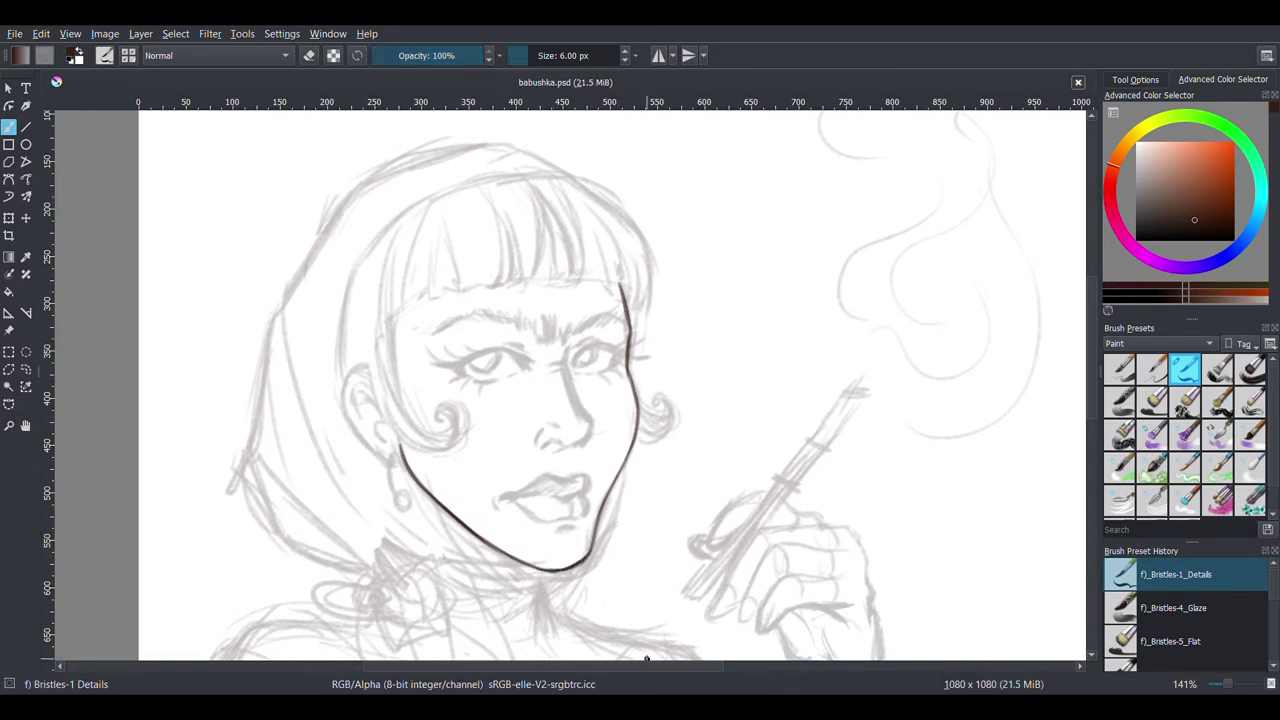
Step: Ink the ear with its inner folds and the hanging earring, and save the file
{"action": "mouse_move", "coordinate": [366, 370]}
{"action": "left_mouse_down"}
{"action": "mouse_move", "coordinate": [361, 432]}
{"action": "mouse_move", "coordinate": [397, 460]}
{"action": "left_mouse_up"}
{"action": "left_click_drag", "start_coordinate": [360, 389], "coordinate": [386, 436]}
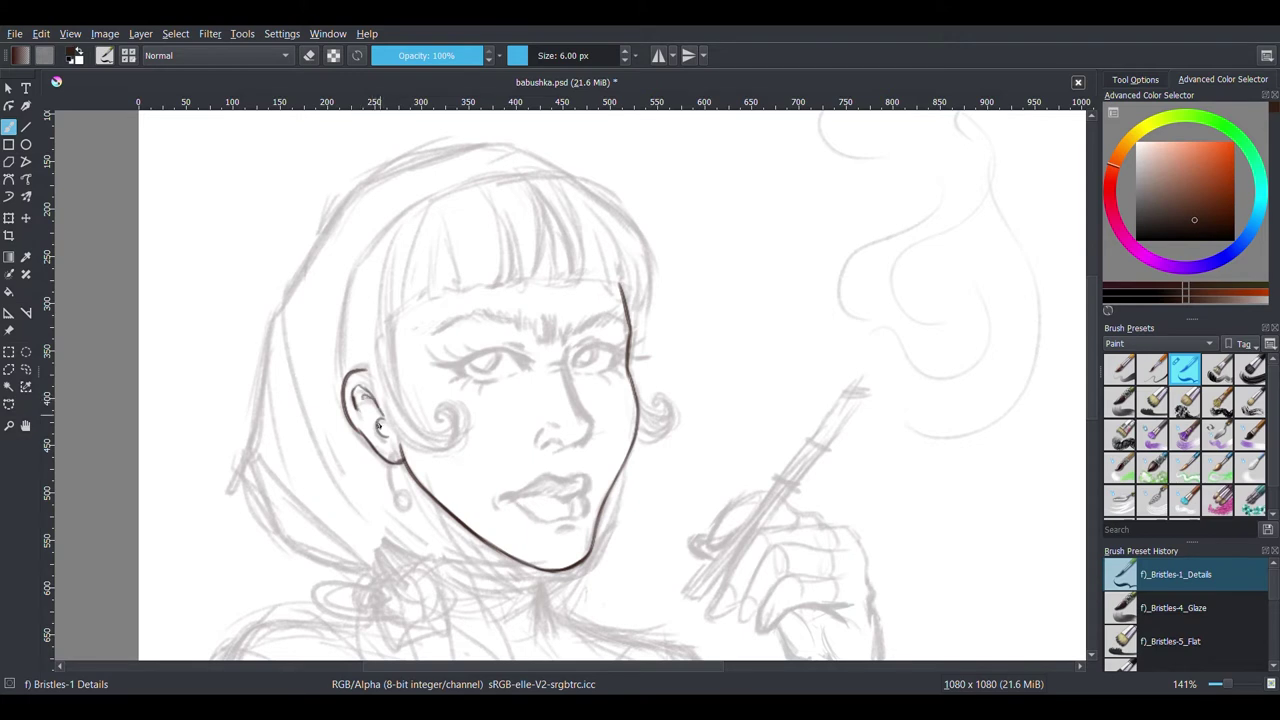
{"action": "left_click_drag", "start_coordinate": [398, 486], "coordinate": [400, 487]}
{"action": "key", "text": "ctrl+s"}
Step: Ink the nose's bridge and nostrils, the lips and the far eye
{"action": "mouse_move", "coordinate": [566, 365]}
{"action": "left_mouse_down"}
{"action": "mouse_move", "coordinate": [570, 347]}
{"action": "mouse_move", "coordinate": [585, 420]}
{"action": "mouse_move", "coordinate": [549, 444]}
{"action": "left_mouse_up"}
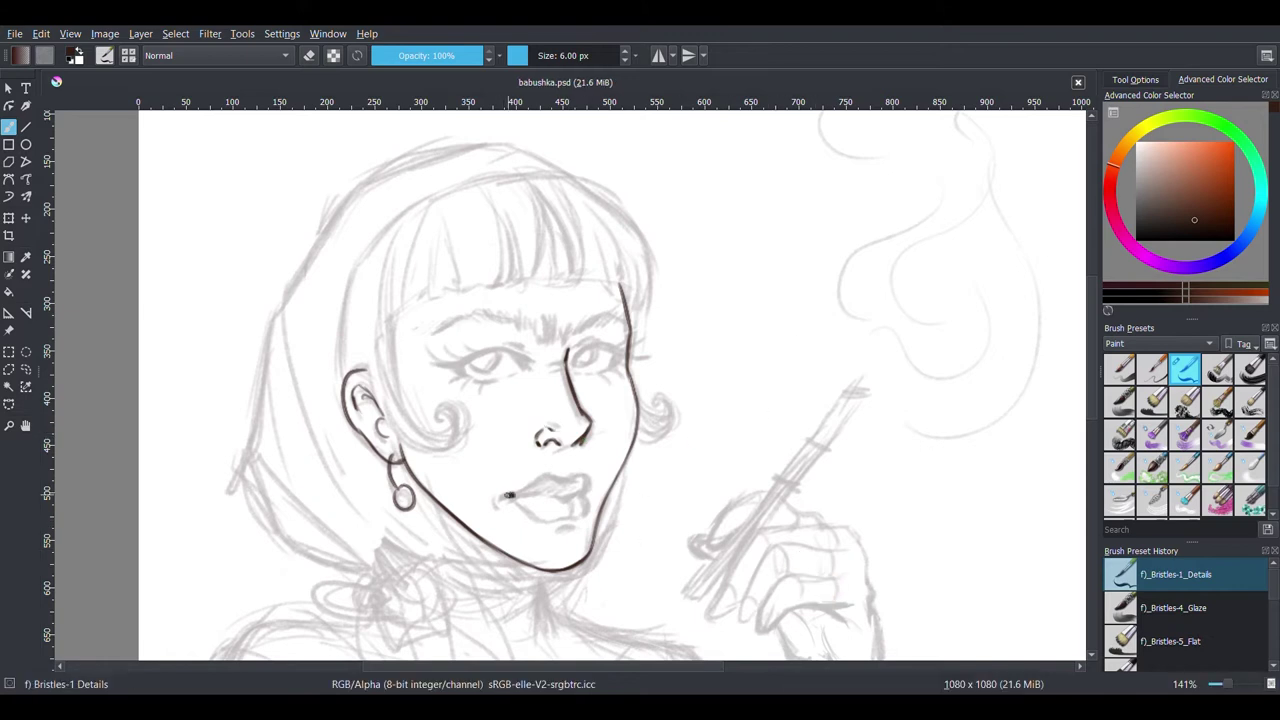
{"action": "mouse_move", "coordinate": [500, 497]}
{"action": "left_mouse_down"}
{"action": "mouse_move", "coordinate": [584, 475]}
{"action": "mouse_move", "coordinate": [587, 492]}
{"action": "left_mouse_up"}
{"action": "key", "text": "ctrl+z"}
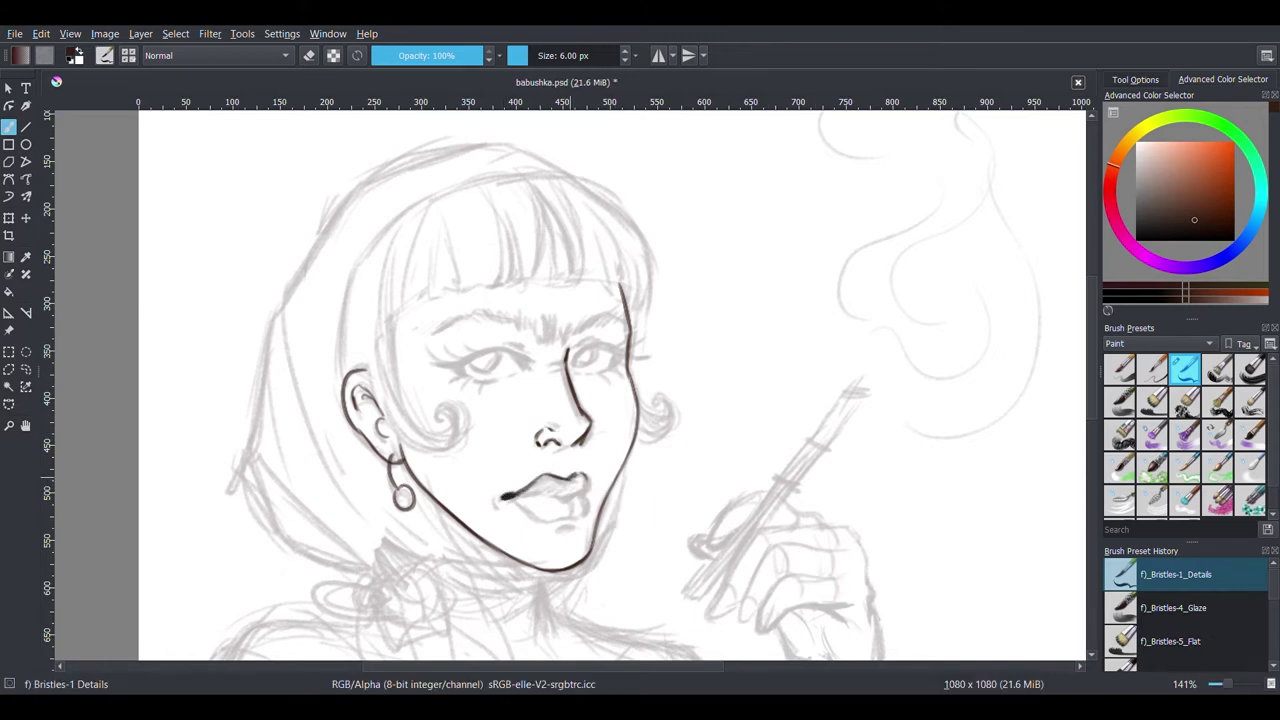
{"action": "left_click_drag", "start_coordinate": [501, 495], "coordinate": [588, 492]}
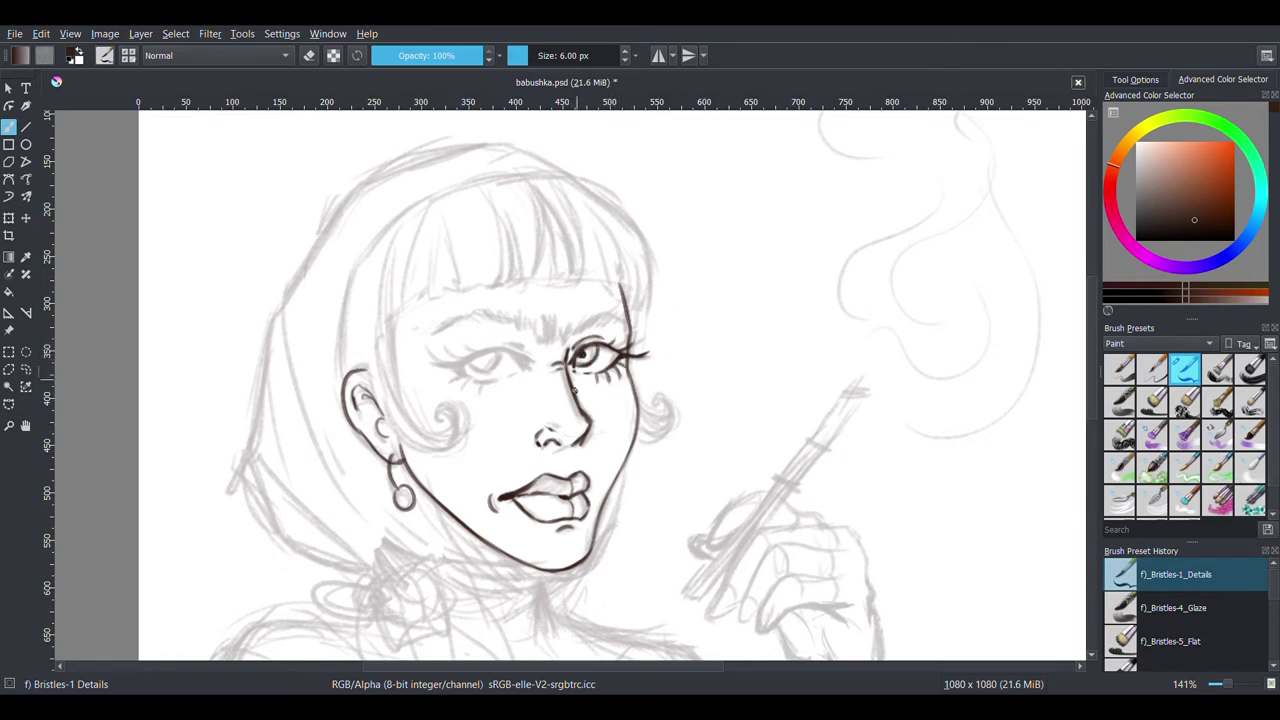
Step: Ink the near eye with its lash line, iris, eyelid crease and lashes
{"action": "left_click_drag", "start_coordinate": [430, 363], "coordinate": [528, 358]}
{"action": "left_click_drag", "start_coordinate": [428, 362], "coordinate": [526, 357]}
{"action": "mouse_move", "coordinate": [450, 366]}
{"action": "left_mouse_down"}
{"action": "mouse_move", "coordinate": [492, 382]}
{"action": "mouse_move", "coordinate": [528, 376]}
{"action": "mouse_move", "coordinate": [496, 360]}
{"action": "left_mouse_up"}
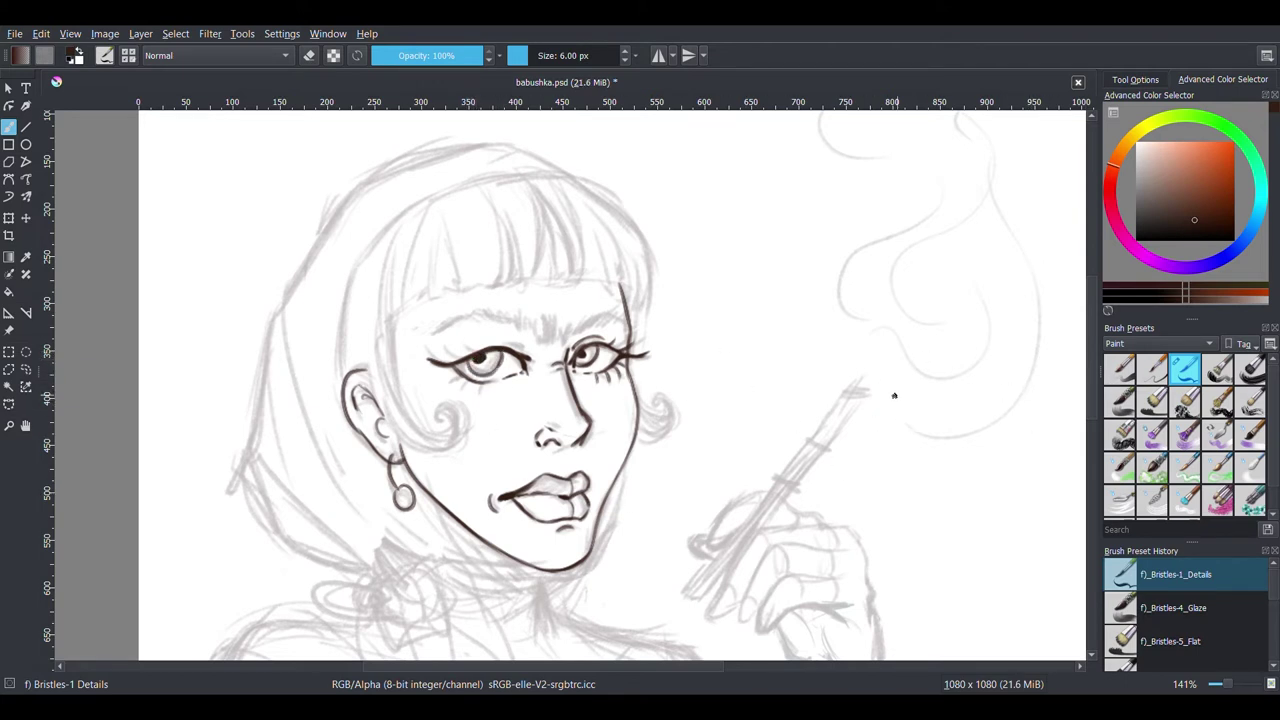
{"action": "left_click_drag", "start_coordinate": [464, 352], "coordinate": [456, 337]}
{"action": "key", "text": "ctrl+z"}
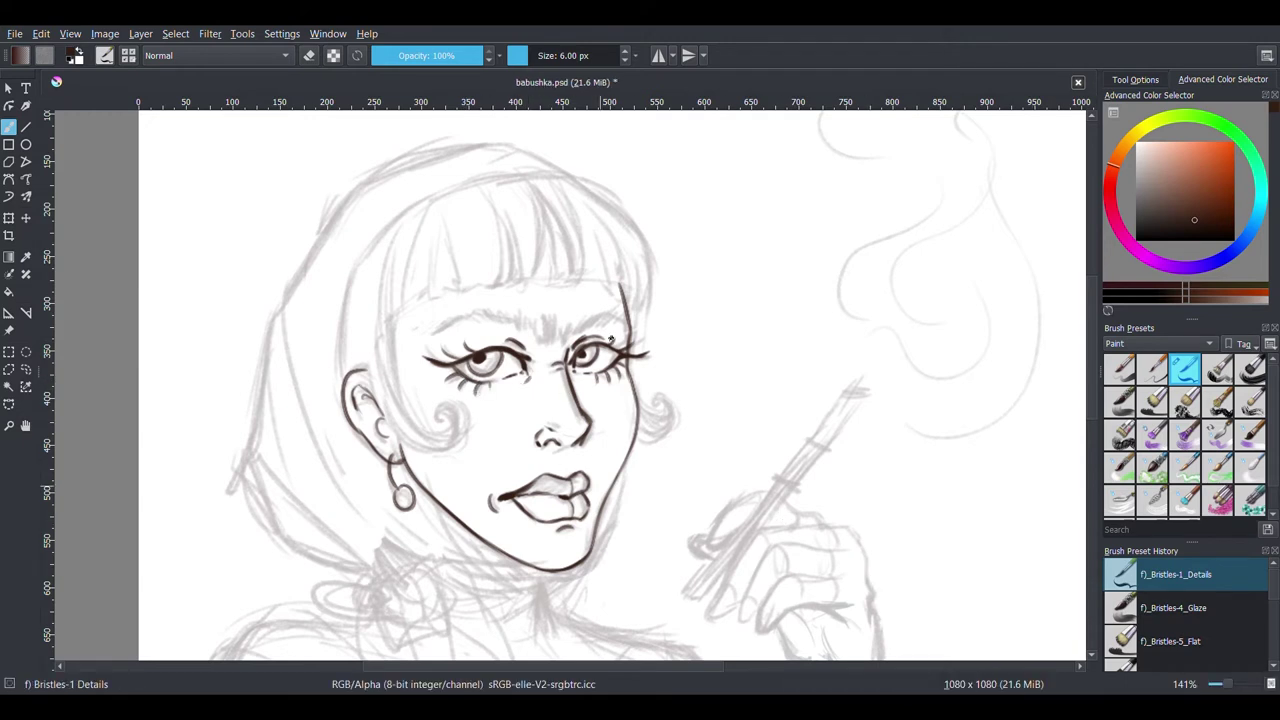
Step: Ink both eyebrows with short hair strokes that meet above the nose
{"action": "left_click_drag", "start_coordinate": [620, 316], "coordinate": [430, 340]}
{"action": "mouse_move", "coordinate": [544, 316]}
{"action": "left_mouse_down"}
{"action": "mouse_move", "coordinate": [514, 334]}
{"action": "mouse_move", "coordinate": [464, 326]}
{"action": "mouse_move", "coordinate": [426, 344]}
{"action": "left_mouse_up"}
{"action": "left_click_drag", "start_coordinate": [626, 318], "coordinate": [598, 330]}
{"action": "left_click_drag", "start_coordinate": [538, 308], "coordinate": [526, 332]}
{"action": "left_click_drag", "start_coordinate": [530, 306], "coordinate": [504, 332]}
Step: Erase the far eyebrow, redraw its hairs, and reinforce the face line at the far temple
{"action": "key", "text": "e"}
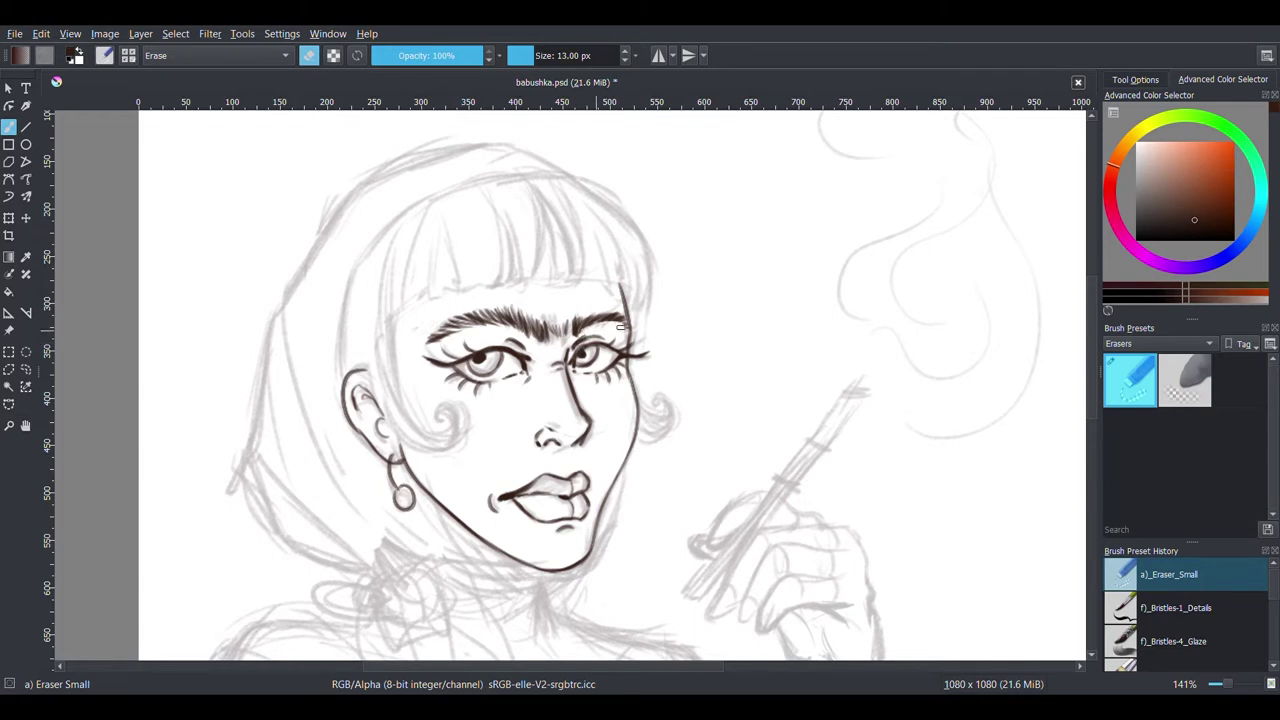
{"action": "key", "text": "e"}
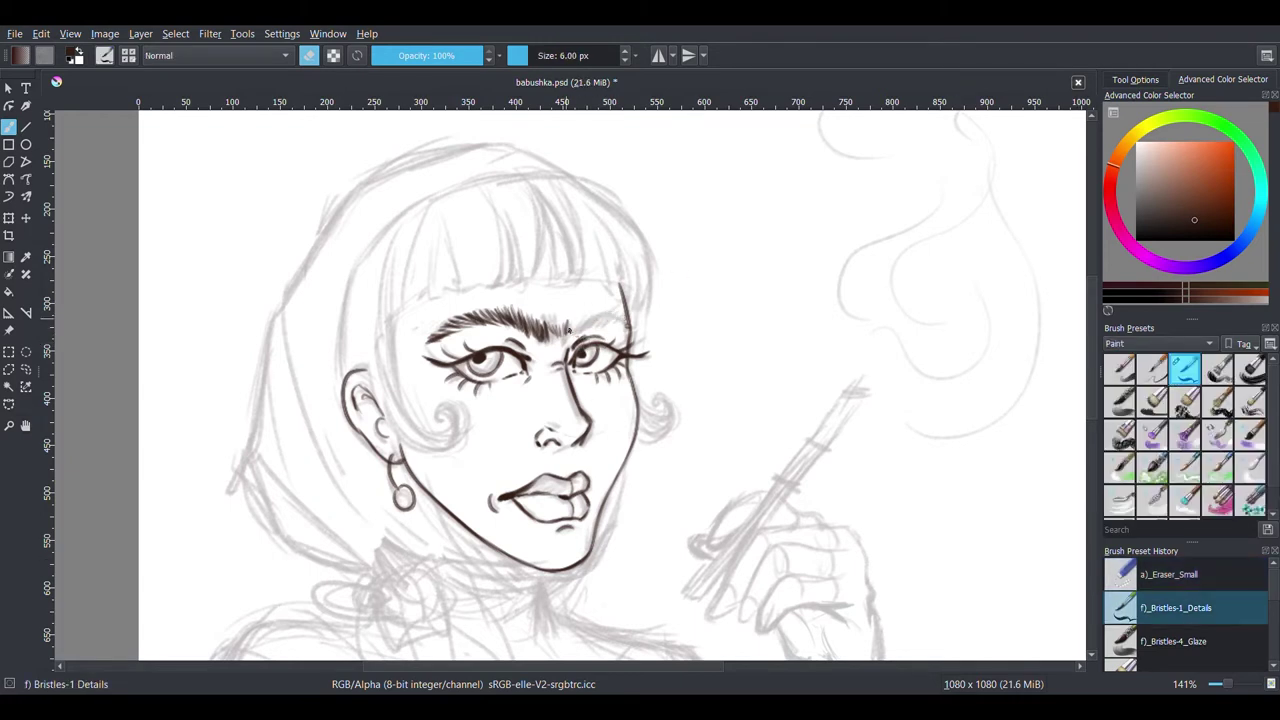
{"action": "mouse_move", "coordinate": [558, 328]}
{"action": "left_mouse_down"}
{"action": "mouse_move", "coordinate": [568, 340]}
{"action": "mouse_move", "coordinate": [585, 322]}
{"action": "left_mouse_up"}
{"action": "left_click_drag", "start_coordinate": [619, 282], "coordinate": [632, 344]}
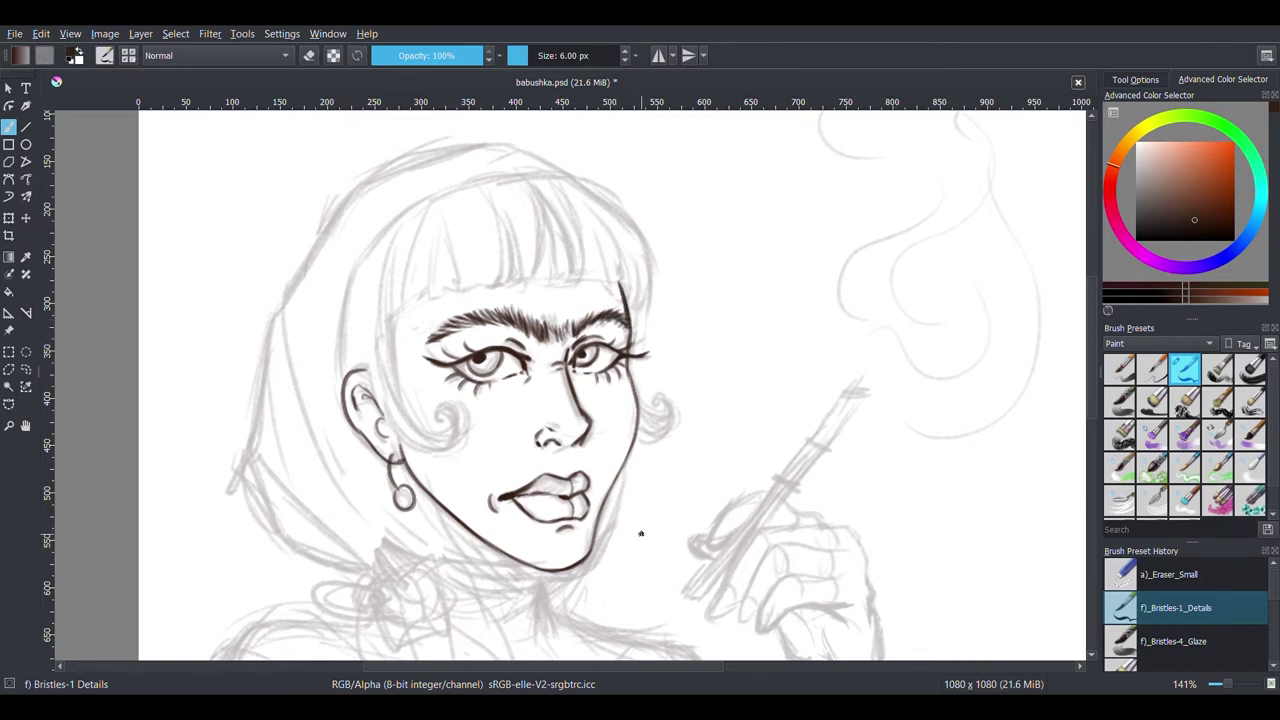
Step: Ink the index finger with its nail, the top of the hand and the middle finger
{"action": "mouse_move", "coordinate": [853, 559]}
{"action": "left_mouse_down"}
{"action": "mouse_move", "coordinate": [837, 394]}
{"action": "mouse_move", "coordinate": [740, 350]}
{"action": "mouse_move", "coordinate": [655, 373]}
{"action": "left_mouse_up"}
{"action": "key", "text": "ctrl+z"}
{"action": "left_click_drag", "start_coordinate": [698, 322], "coordinate": [653, 378]}
{"action": "key", "text": "ctrl+z"}
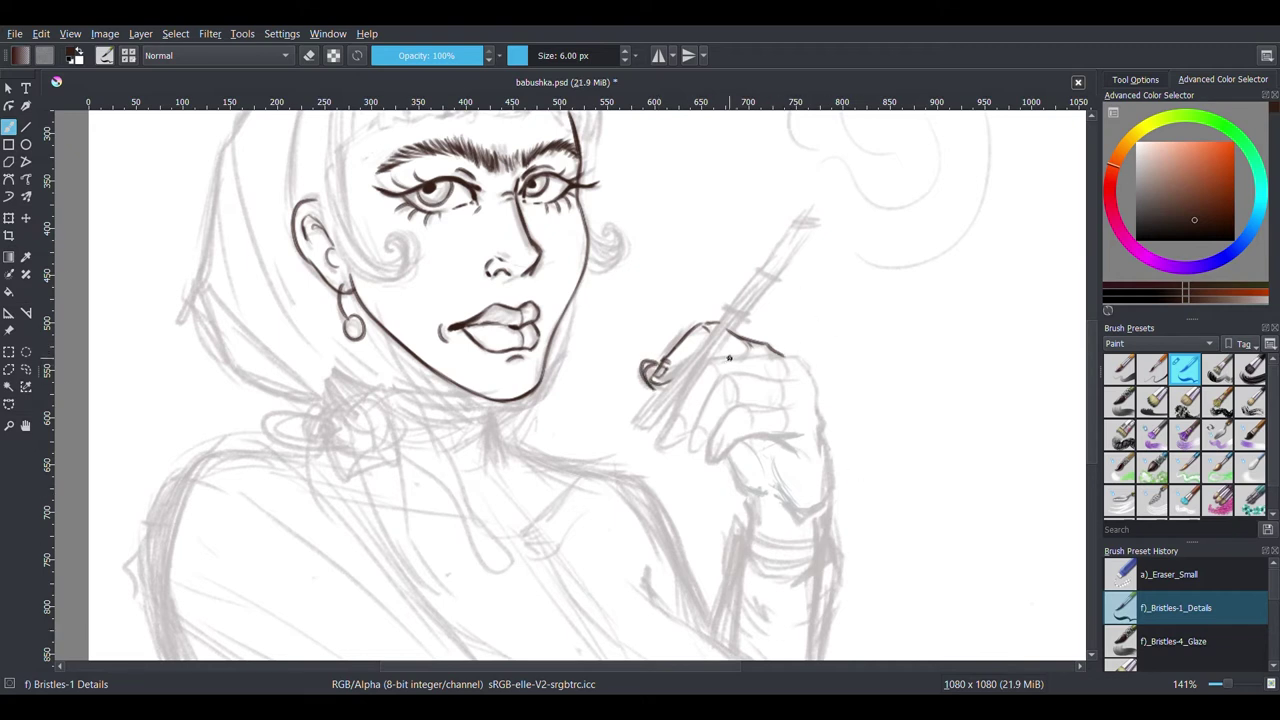
{"action": "left_click_drag", "start_coordinate": [775, 356], "coordinate": [706, 360]}
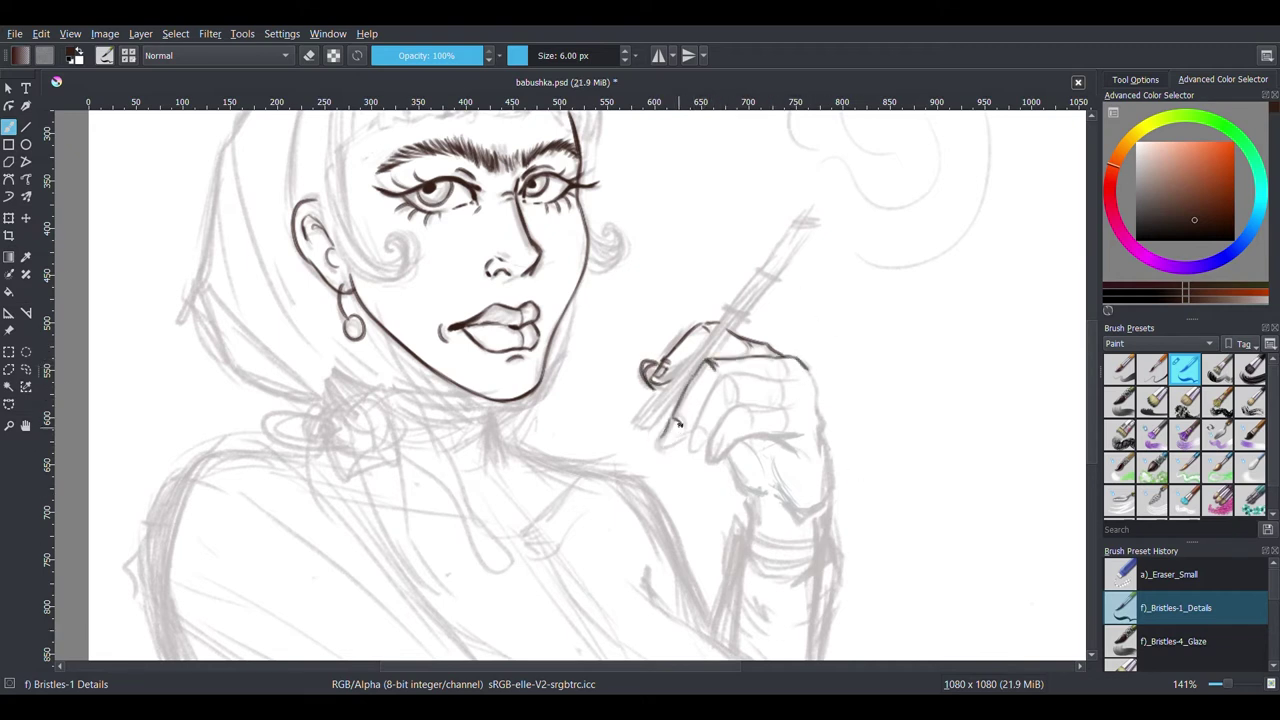
{"action": "left_click_drag", "start_coordinate": [679, 425], "coordinate": [666, 440]}
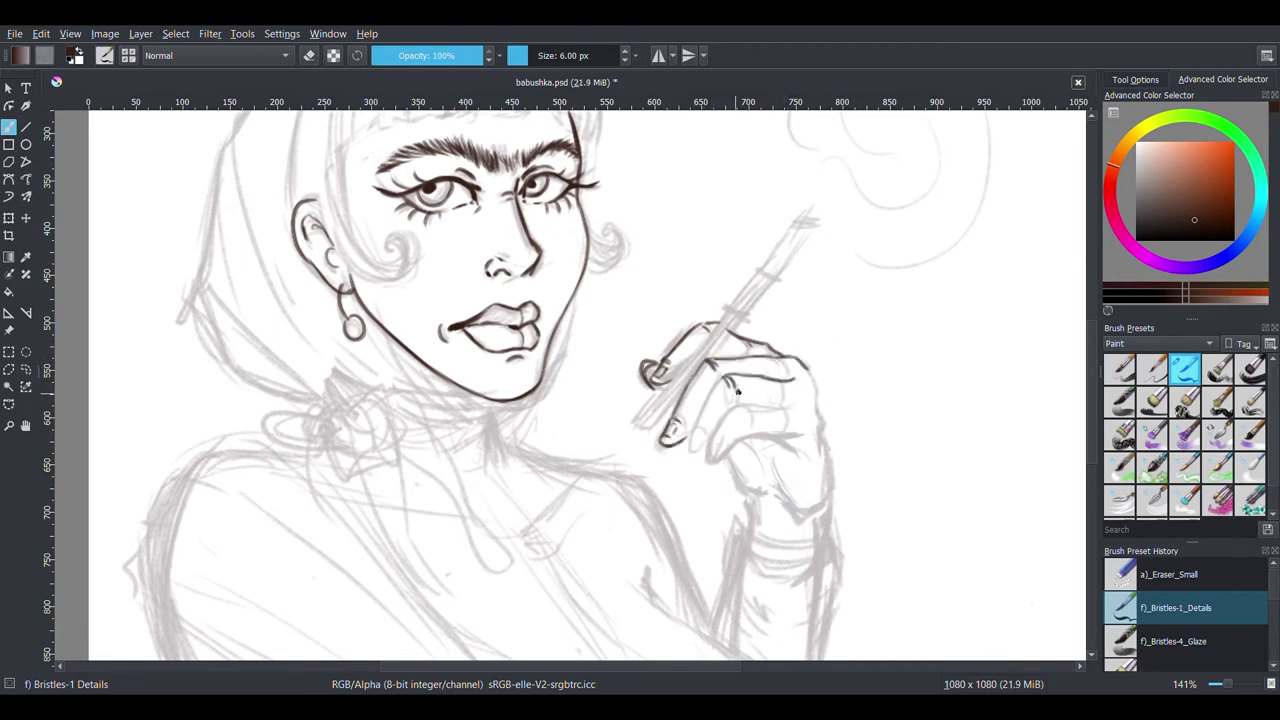
Step: Ink the two remaining fingers with their nails, the back of the hand and the palm
{"action": "left_click_drag", "start_coordinate": [718, 378], "coordinate": [688, 451]}
{"action": "mouse_move", "coordinate": [797, 402]}
{"action": "left_mouse_down"}
{"action": "mouse_move", "coordinate": [739, 406]}
{"action": "mouse_move", "coordinate": [708, 453]}
{"action": "left_mouse_up"}
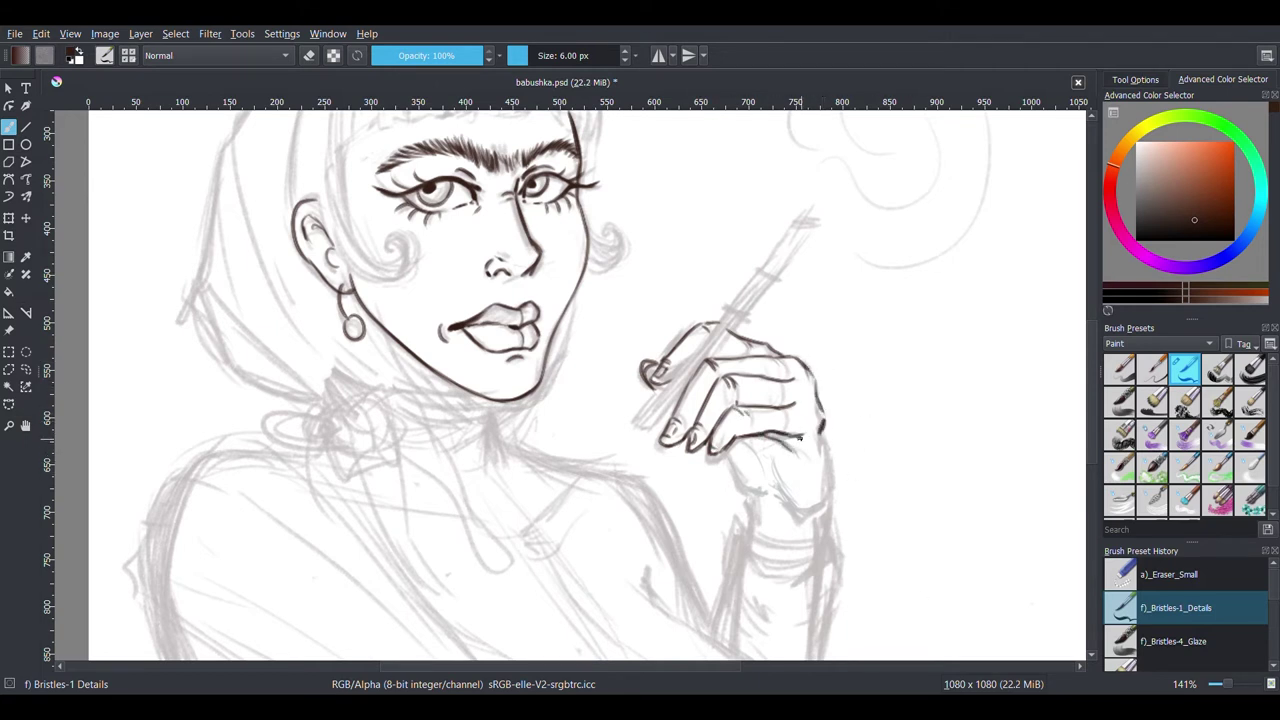
{"action": "left_click_drag", "start_coordinate": [818, 402], "coordinate": [834, 497]}
{"action": "left_click_drag", "start_coordinate": [724, 452], "coordinate": [748, 490]}
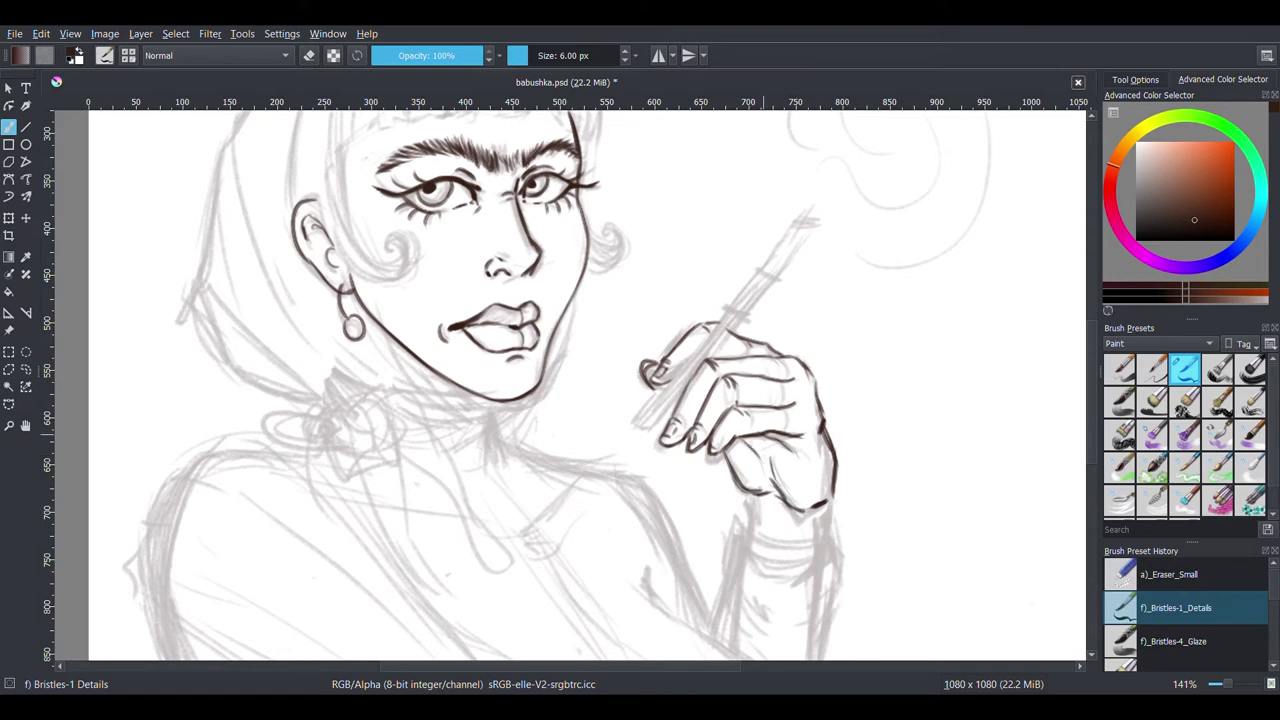
Step: Ink both sides of the raised wrist down to the cuff
{"action": "scroll", "coordinate": [744, 480], "scroll_direction": "down", "scroll_amount": 2}
{"action": "left_click_drag", "start_coordinate": [738, 384], "coordinate": [748, 420]}
{"action": "key", "text": "ctrl+z"}
{"action": "left_click_drag", "start_coordinate": [826, 392], "coordinate": [820, 424]}
{"action": "scroll", "coordinate": [592, 523], "scroll_direction": "down", "scroll_amount": 3}
{"action": "scroll", "coordinate": [761, 406], "scroll_direction": "up", "scroll_amount": 3}
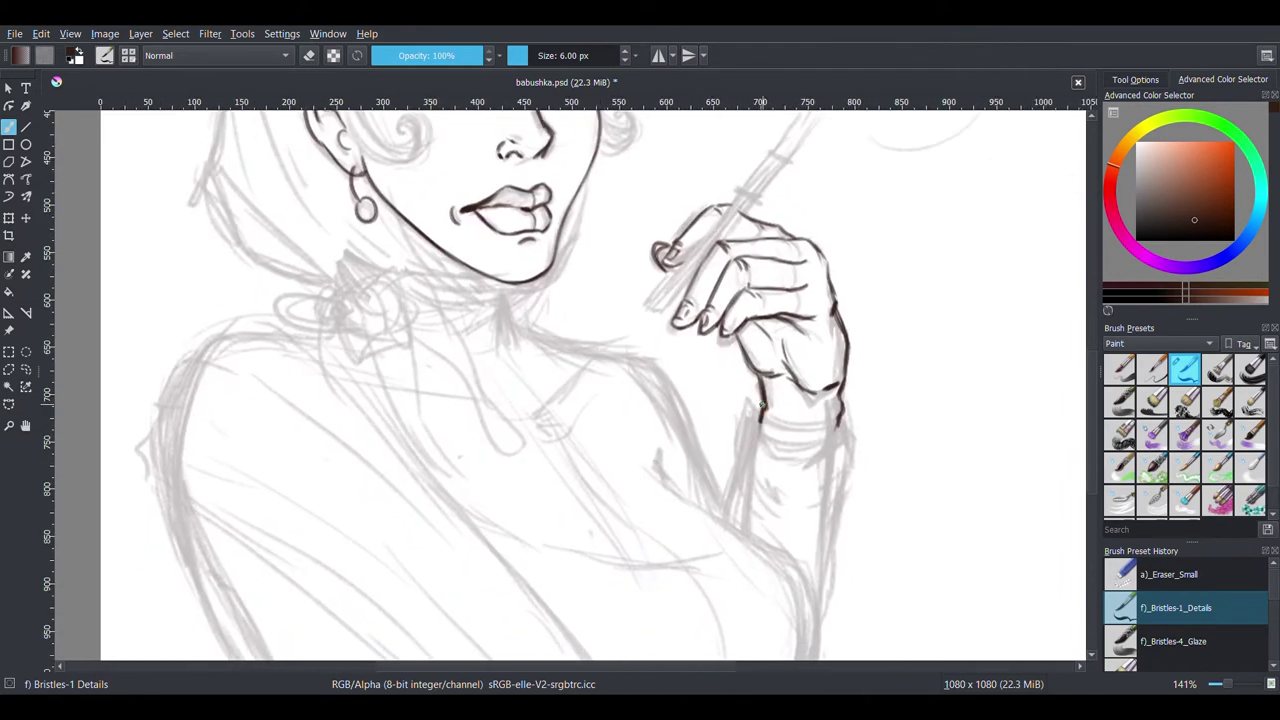
Step: Ink the central parting strand of the fringe and the locks curving down toward the far temple
{"action": "scroll", "coordinate": [759, 481], "scroll_direction": "down", "scroll_amount": 4}
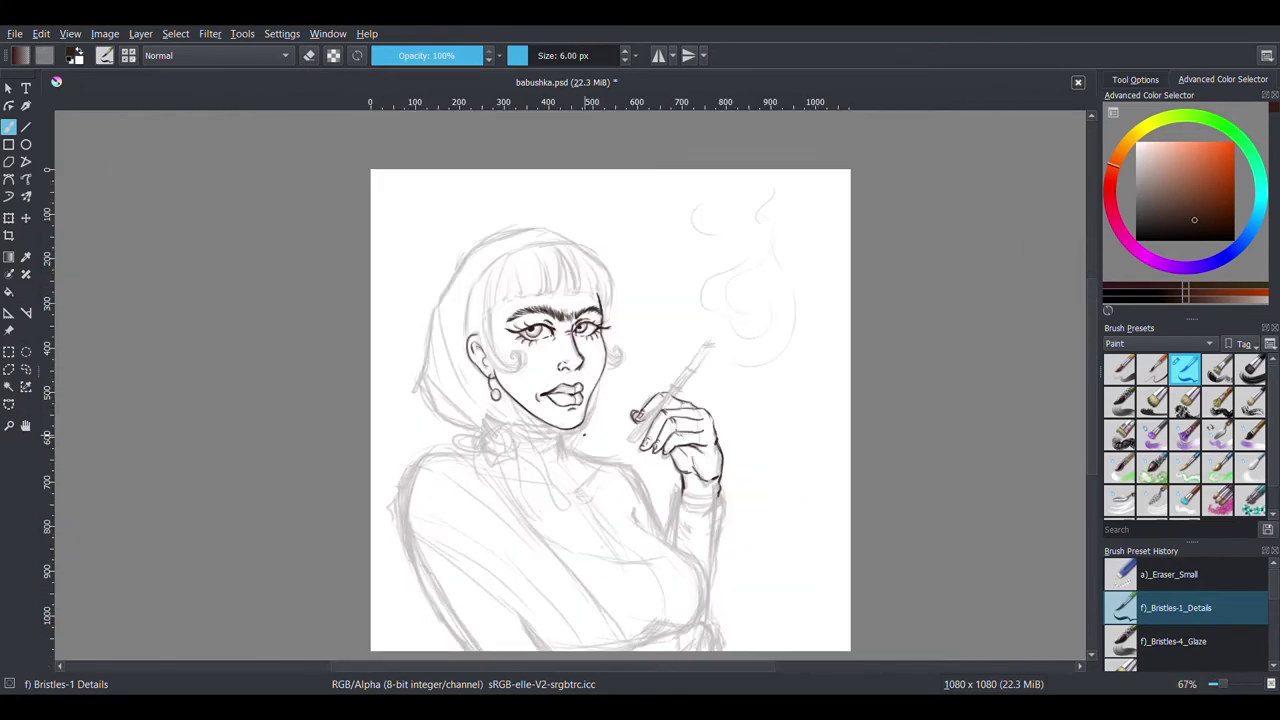
{"action": "scroll", "coordinate": [637, 462], "scroll_direction": "up", "scroll_amount": 2}
{"action": "scroll", "coordinate": [637, 462], "scroll_direction": "down", "scroll_amount": 2}
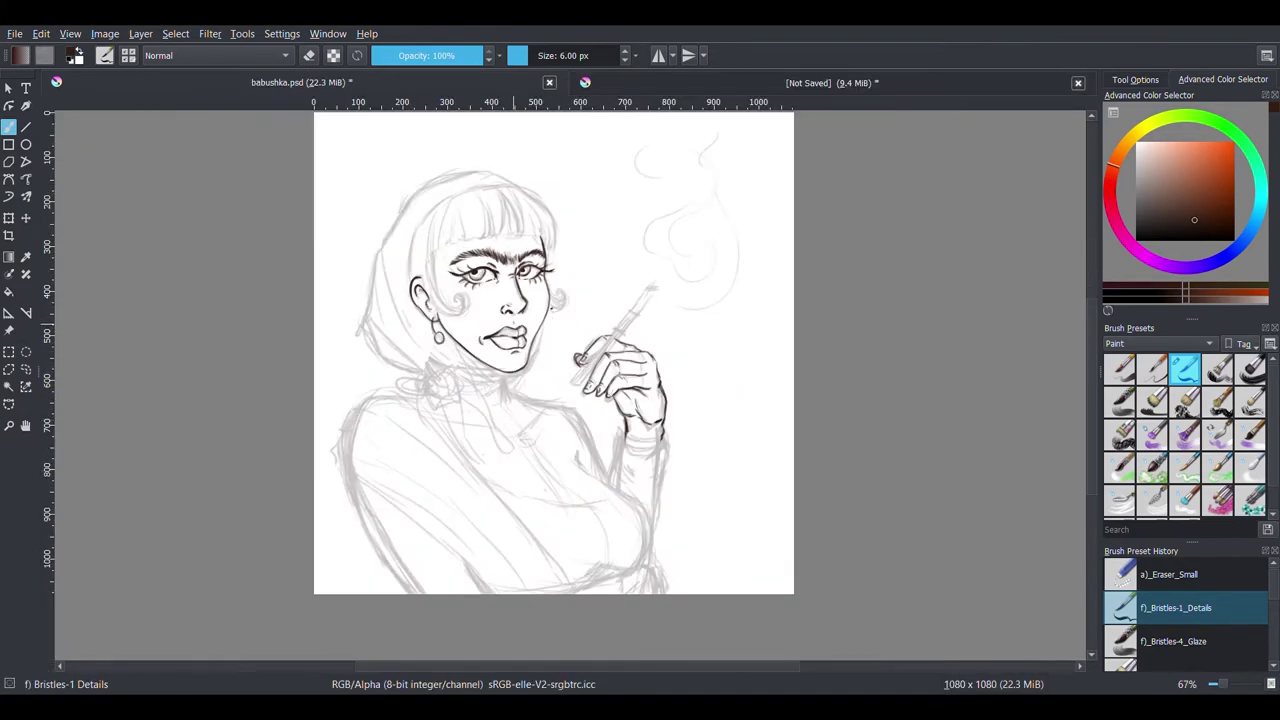
{"action": "key", "text": "minus"}
{"action": "scroll", "coordinate": [494, 287], "scroll_direction": "up", "scroll_amount": 3}
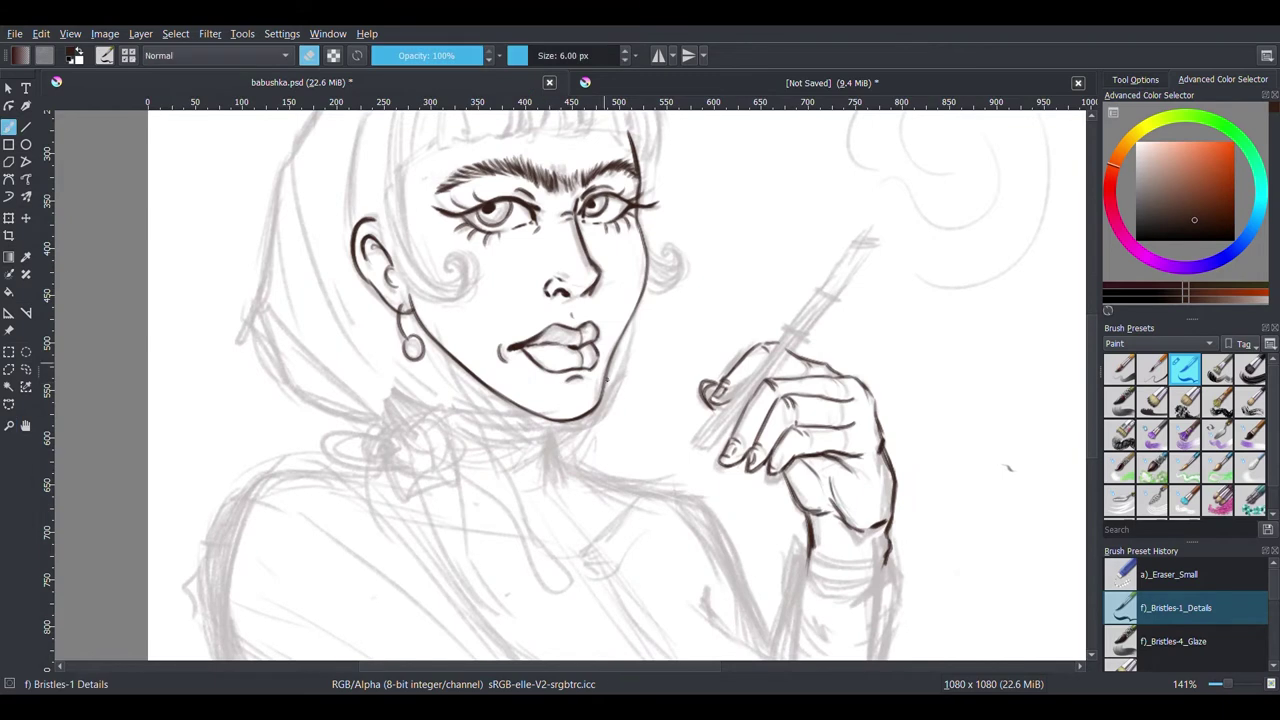
{"action": "left_click_drag", "start_coordinate": [563, 183], "coordinate": [557, 244]}
{"action": "left_click_drag", "start_coordinate": [553, 160], "coordinate": [556, 262]}
{"action": "left_click_drag", "start_coordinate": [555, 162], "coordinate": [599, 236]}
{"action": "mouse_move", "coordinate": [608, 162]}
{"action": "left_mouse_down"}
{"action": "mouse_move", "coordinate": [646, 188]}
{"action": "mouse_move", "coordinate": [672, 262]}
{"action": "left_mouse_up"}
{"action": "mouse_move", "coordinate": [604, 198]}
{"action": "left_mouse_down"}
{"action": "mouse_move", "coordinate": [640, 262]}
{"action": "mouse_move", "coordinate": [612, 240]}
{"action": "mouse_move", "coordinate": [648, 262]}
{"action": "left_mouse_up"}
{"action": "key", "text": "ctrl+z"}
{"action": "left_click_drag", "start_coordinate": [650, 206], "coordinate": [658, 280]}
Step: Ink the first strands on the near side of the fringe, from beside the parting outward
{"action": "left_click_drag", "start_coordinate": [528, 210], "coordinate": [537, 264]}
{"action": "left_click_drag", "start_coordinate": [550, 222], "coordinate": [538, 264]}
{"action": "left_click_drag", "start_coordinate": [478, 212], "coordinate": [474, 266]}
{"action": "left_click_drag", "start_coordinate": [452, 180], "coordinate": [424, 288]}
{"action": "key", "text": "ctrl+z"}
Step: Ink the side lock running from the fringe past the ear into the curl on the near cheek
{"action": "left_click_drag", "start_coordinate": [414, 226], "coordinate": [388, 348]}
{"action": "left_click_drag", "start_coordinate": [434, 282], "coordinate": [408, 306]}
{"action": "left_click_drag", "start_coordinate": [408, 284], "coordinate": [428, 396]}
{"action": "mouse_move", "coordinate": [410, 340]}
{"action": "left_mouse_down"}
{"action": "mouse_move", "coordinate": [424, 424]}
{"action": "mouse_move", "coordinate": [456, 432]}
{"action": "mouse_move", "coordinate": [484, 392]}
{"action": "left_mouse_up"}
Step: Add short strands along the fringe's lower edge above the near eyebrow
{"action": "left_click_drag", "start_coordinate": [508, 210], "coordinate": [498, 268]}
{"action": "left_click_drag", "start_coordinate": [522, 212], "coordinate": [520, 262]}
{"action": "left_click_drag", "start_coordinate": [548, 226], "coordinate": [548, 264]}
{"action": "left_click_drag", "start_coordinate": [458, 218], "coordinate": [454, 270]}
{"action": "left_click_drag", "start_coordinate": [476, 246], "coordinate": [473, 256]}
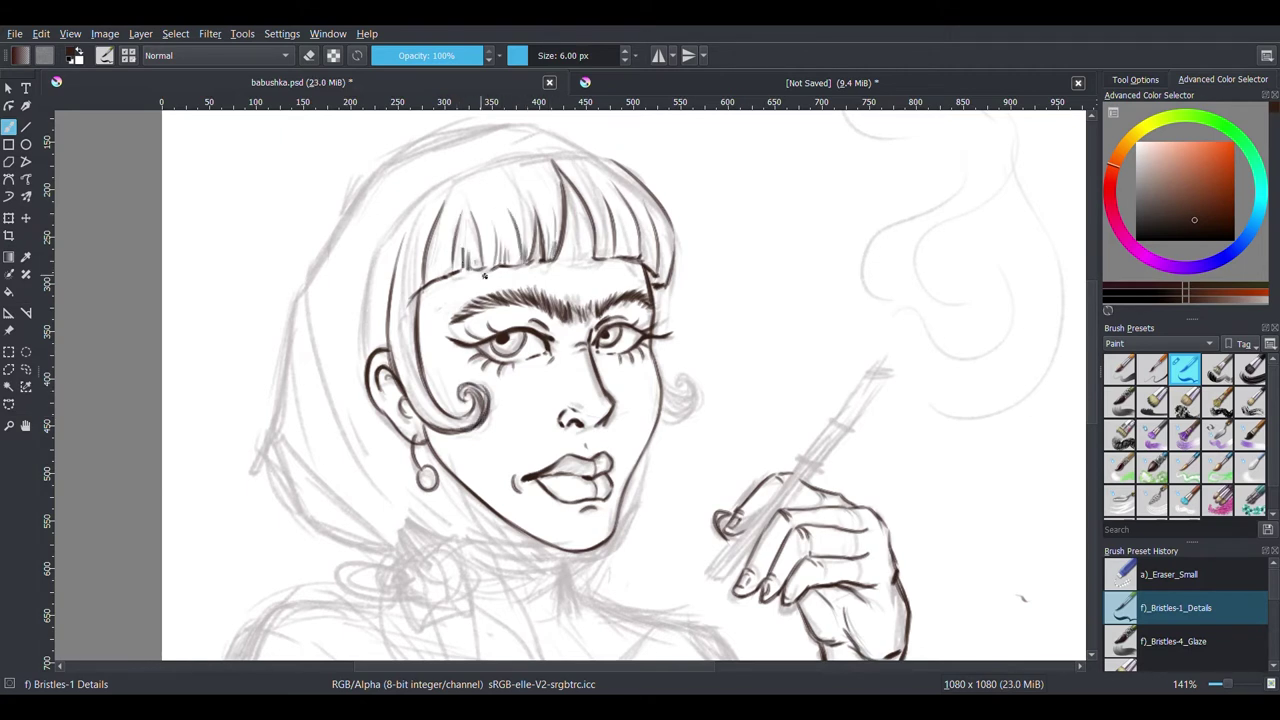
Step: Fill the near half of the fringe with fine strands from its upper edge and add a side-lock strand
{"action": "left_click_drag", "start_coordinate": [448, 206], "coordinate": [424, 278]}
{"action": "left_click_drag", "start_coordinate": [412, 224], "coordinate": [404, 354]}
{"action": "left_click_drag", "start_coordinate": [554, 170], "coordinate": [546, 222]}
{"action": "left_click_drag", "start_coordinate": [486, 172], "coordinate": [480, 208]}
{"action": "left_click_drag", "start_coordinate": [512, 164], "coordinate": [498, 200]}
{"action": "left_click_drag", "start_coordinate": [464, 176], "coordinate": [458, 210]}
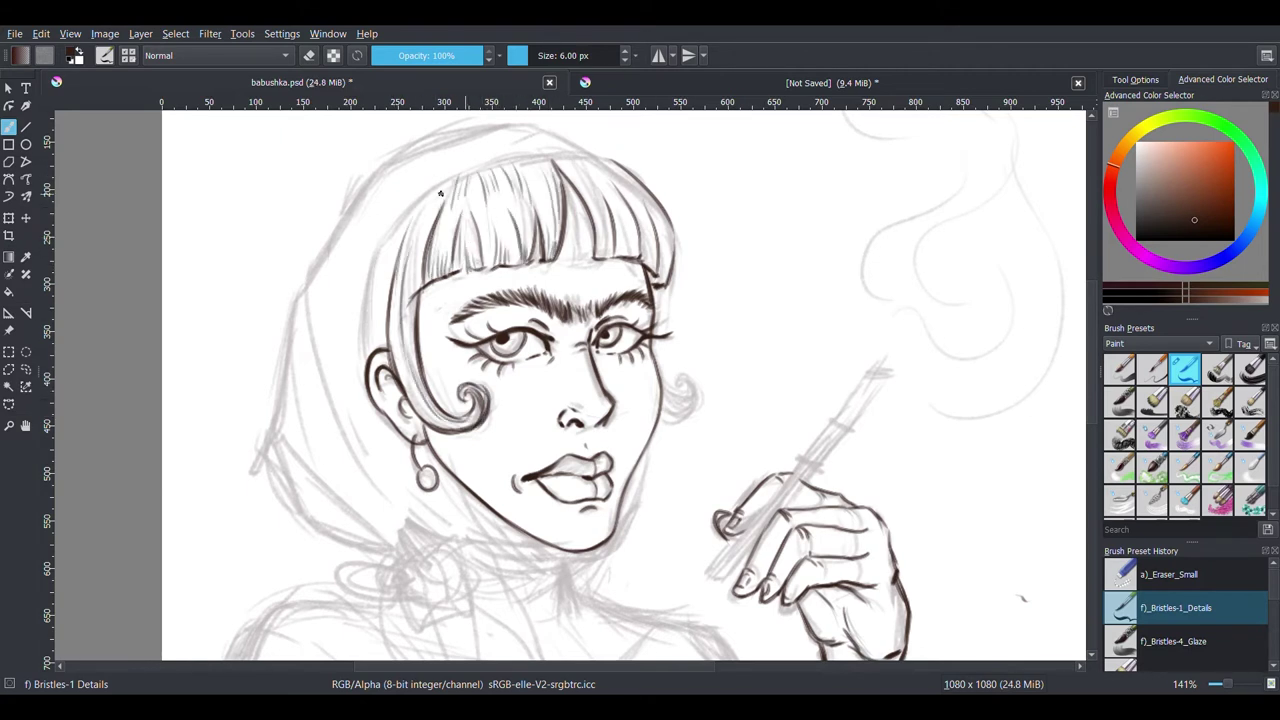
Step: Fill the far half of the fringe with fine strands down to its outer tip
{"action": "left_click_drag", "start_coordinate": [584, 160], "coordinate": [602, 258]}
{"action": "left_click_drag", "start_coordinate": [622, 230], "coordinate": [620, 256]}
{"action": "left_click_drag", "start_coordinate": [600, 158], "coordinate": [632, 200]}
{"action": "left_click_drag", "start_coordinate": [646, 234], "coordinate": [656, 274]}
{"action": "left_click_drag", "start_coordinate": [652, 208], "coordinate": [664, 282]}
{"action": "left_click_drag", "start_coordinate": [668, 214], "coordinate": [676, 276]}
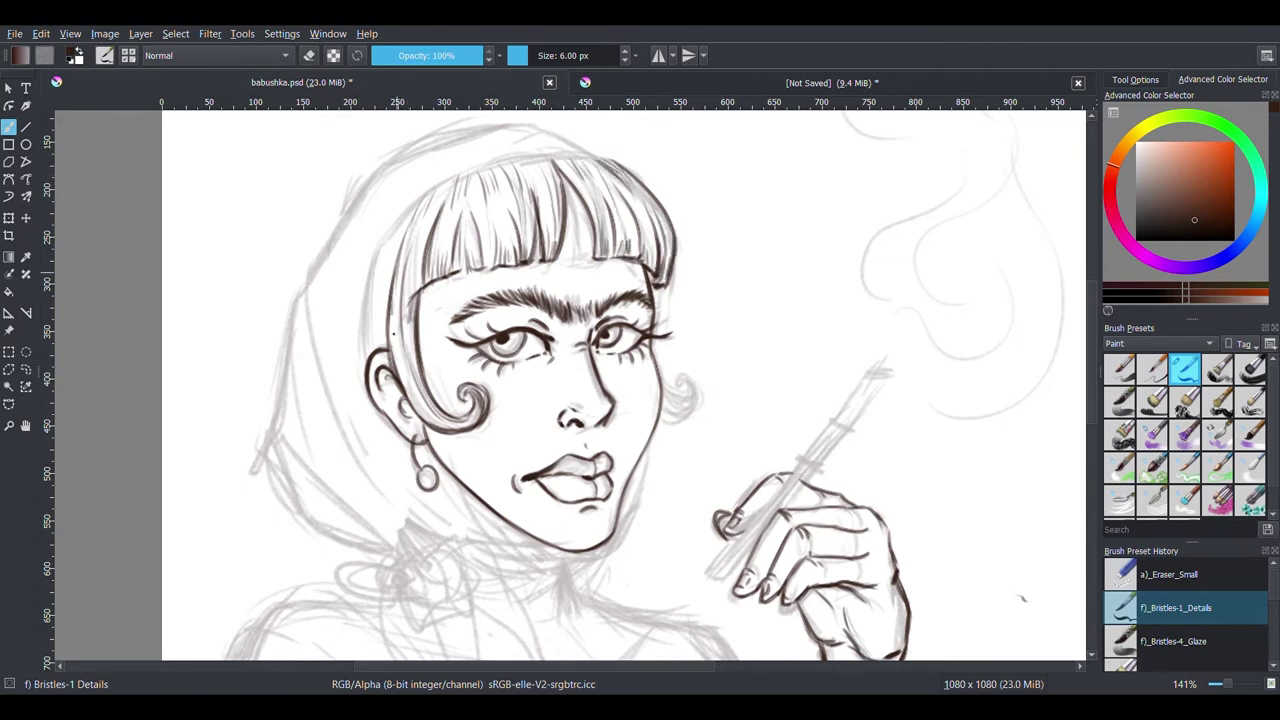
Step: Fill the near side lock with fine strands and ink the spiral curl on the far cheek
{"action": "left_click_drag", "start_coordinate": [395, 290], "coordinate": [440, 425]}
{"action": "left_click_drag", "start_coordinate": [440, 425], "coordinate": [473, 455]}
{"action": "mouse_move", "coordinate": [420, 228]}
{"action": "left_mouse_down"}
{"action": "mouse_move", "coordinate": [402, 350]}
{"action": "mouse_move", "coordinate": [418, 380]}
{"action": "left_mouse_up"}
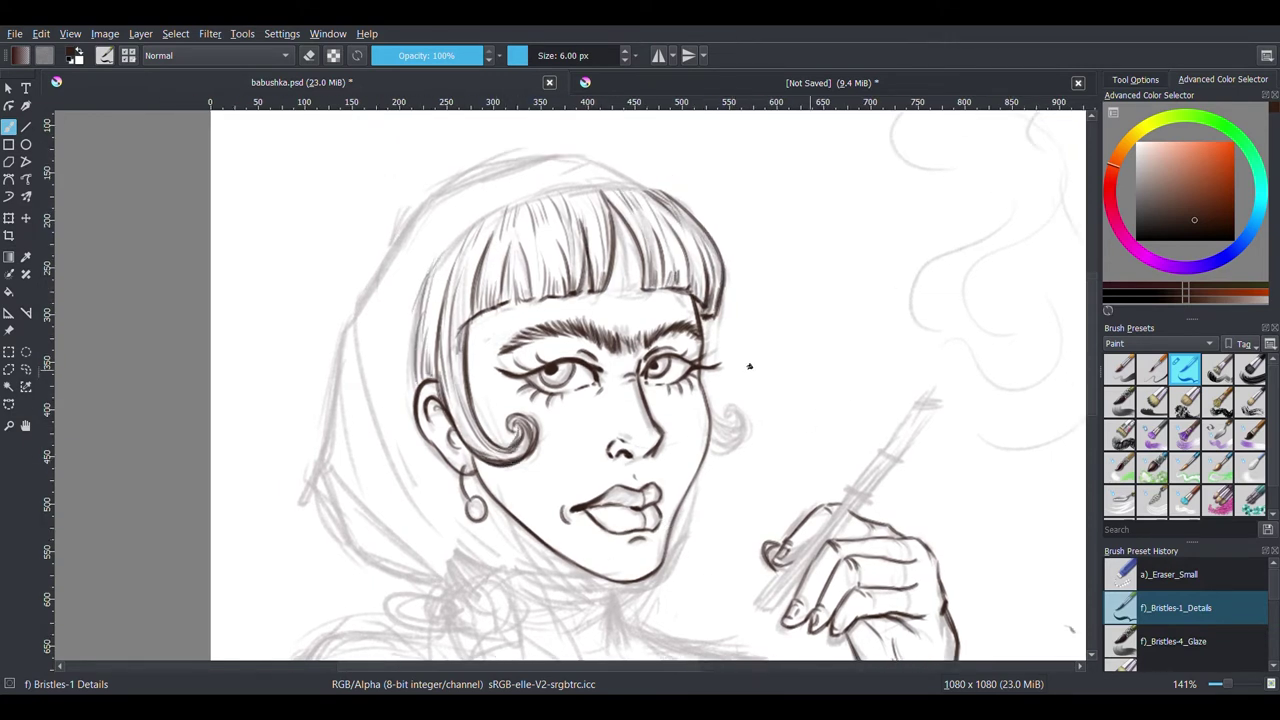
{"action": "mouse_move", "coordinate": [732, 407]}
{"action": "left_mouse_down"}
{"action": "mouse_move", "coordinate": [716, 440]}
{"action": "mouse_move", "coordinate": [742, 448]}
{"action": "left_mouse_up"}
{"action": "left_click_drag", "start_coordinate": [526, 414], "coordinate": [514, 450]}
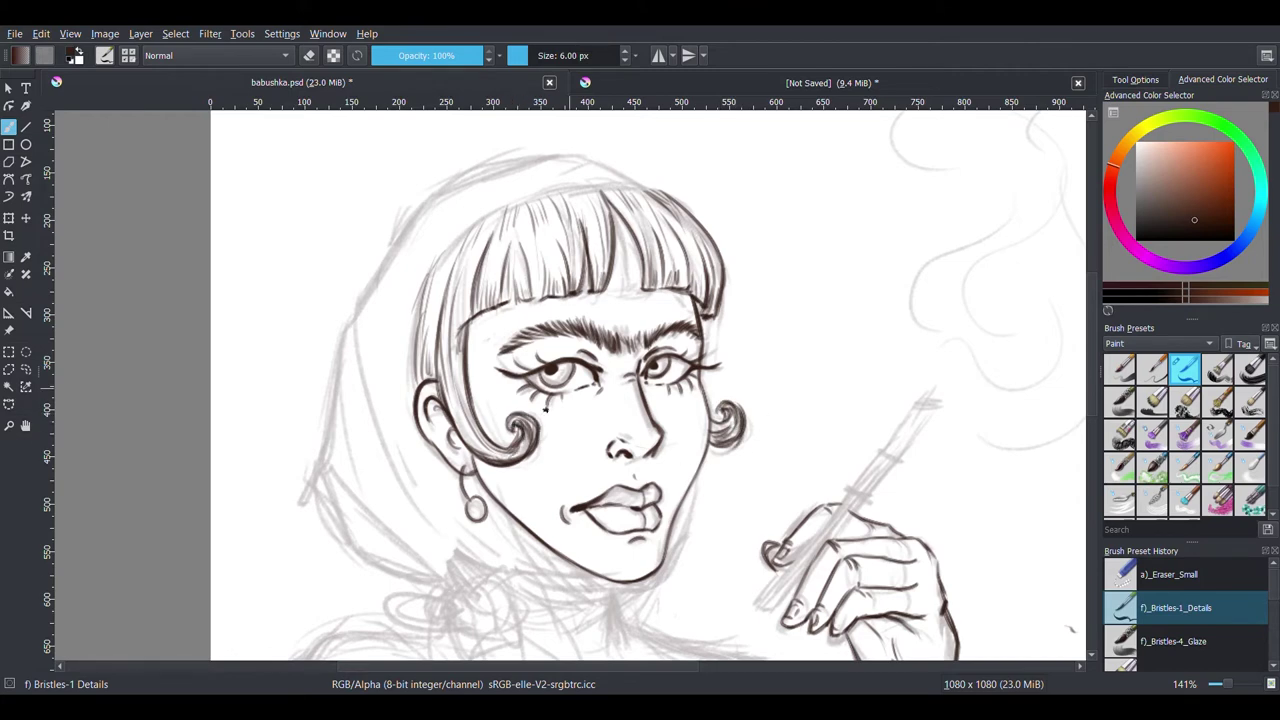
Step: Ink the headscarf's outer edge over the crown, its inner edge around the hair, and the long fold behind the ear
{"action": "left_click_drag", "start_coordinate": [716, 414], "coordinate": [692, 484]}
{"action": "left_click_drag", "start_coordinate": [692, 484], "coordinate": [741, 494]}
{"action": "mouse_move", "coordinate": [702, 196]}
{"action": "left_mouse_down"}
{"action": "mouse_move", "coordinate": [630, 198]}
{"action": "mouse_move", "coordinate": [466, 390]}
{"action": "left_mouse_up"}
{"action": "mouse_move", "coordinate": [540, 222]}
{"action": "left_mouse_down"}
{"action": "mouse_move", "coordinate": [468, 390]}
{"action": "mouse_move", "coordinate": [700, 198]}
{"action": "mouse_move", "coordinate": [520, 176]}
{"action": "mouse_move", "coordinate": [488, 192]}
{"action": "mouse_move", "coordinate": [368, 464]}
{"action": "left_mouse_up"}
{"action": "mouse_move", "coordinate": [484, 192]}
{"action": "left_mouse_down"}
{"action": "mouse_move", "coordinate": [646, 162]}
{"action": "mouse_move", "coordinate": [505, 224]}
{"action": "left_mouse_up"}
{"action": "left_click_drag", "start_coordinate": [452, 292], "coordinate": [436, 410]}
{"action": "left_click_drag", "start_coordinate": [693, 641], "coordinate": [706, 486]}
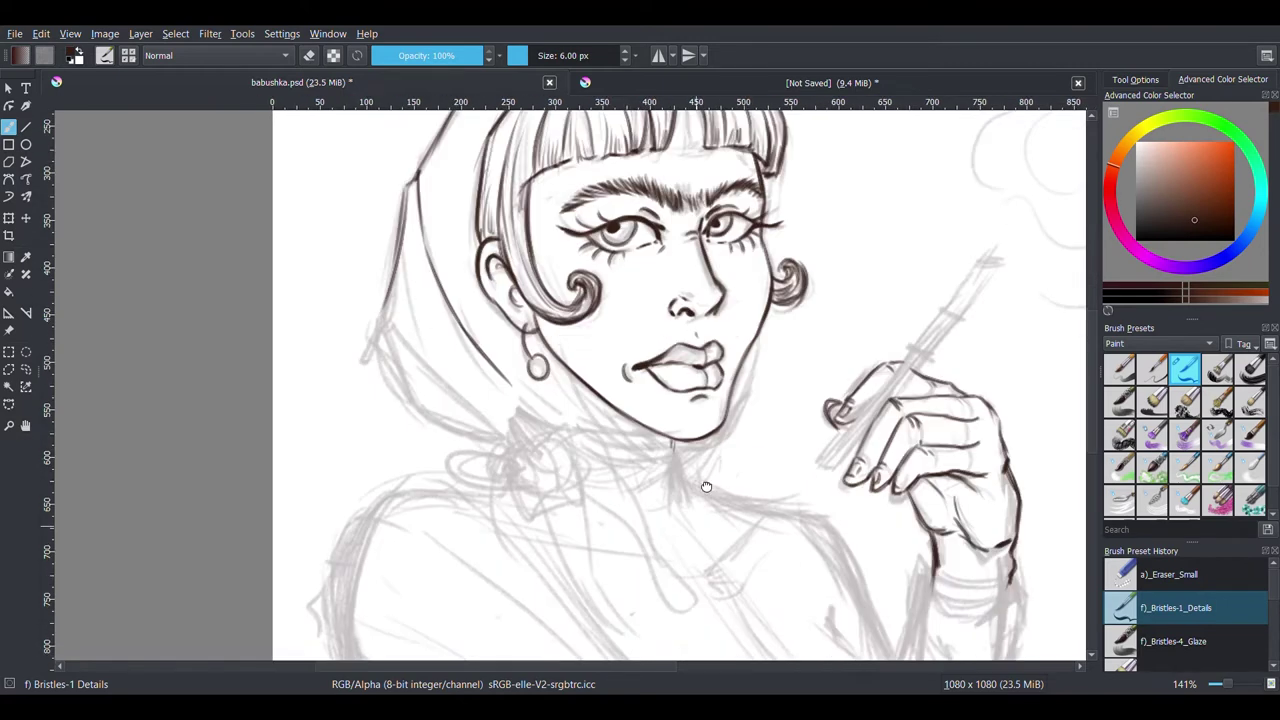
Step: Ink the headscarf's lower back contour and the folds running towards the knot
{"action": "left_click_drag", "start_coordinate": [380, 310], "coordinate": [446, 436]}
{"action": "left_click_drag", "start_coordinate": [446, 436], "coordinate": [472, 486]}
{"action": "mouse_move", "coordinate": [432, 362]}
{"action": "left_mouse_down"}
{"action": "mouse_move", "coordinate": [418, 438]}
{"action": "mouse_move", "coordinate": [512, 487]}
{"action": "left_mouse_up"}
{"action": "mouse_move", "coordinate": [437, 422]}
{"action": "left_mouse_down"}
{"action": "mouse_move", "coordinate": [441, 466]}
{"action": "mouse_move", "coordinate": [422, 497]}
{"action": "left_mouse_up"}
{"action": "left_click_drag", "start_coordinate": [786, 262], "coordinate": [776, 352]}
{"action": "left_click_drag", "start_coordinate": [786, 190], "coordinate": [778, 352]}
{"action": "key", "text": "ctrl+z"}
{"action": "key", "text": "ctrl+z"}
{"action": "key", "text": "ctrl+z"}
Step: Ink the scarf band around the neck beneath the chin and the rounded knot at its near end
{"action": "left_click_drag", "start_coordinate": [782, 300], "coordinate": [772, 376]}
{"action": "left_click_drag", "start_coordinate": [705, 579], "coordinate": [717, 538]}
{"action": "left_click_drag", "start_coordinate": [766, 444], "coordinate": [748, 506]}
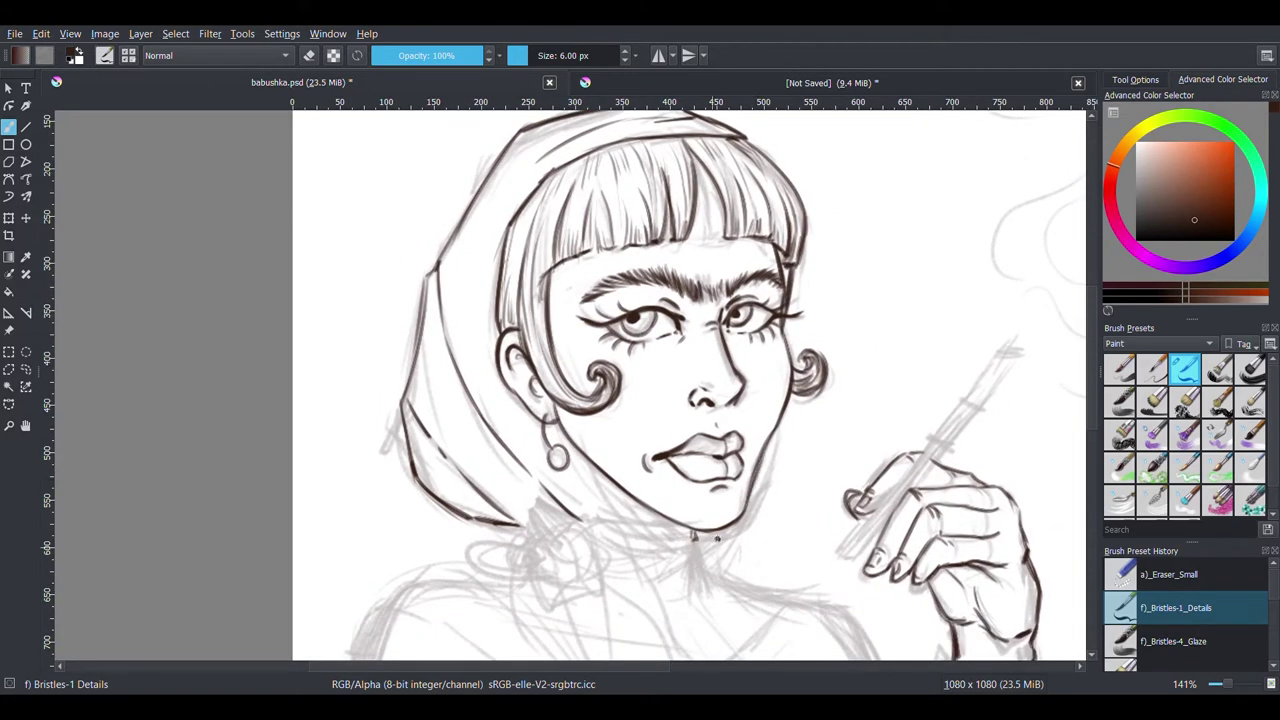
{"action": "left_click_drag", "start_coordinate": [614, 536], "coordinate": [700, 548]}
{"action": "left_click_drag", "start_coordinate": [614, 570], "coordinate": [700, 566]}
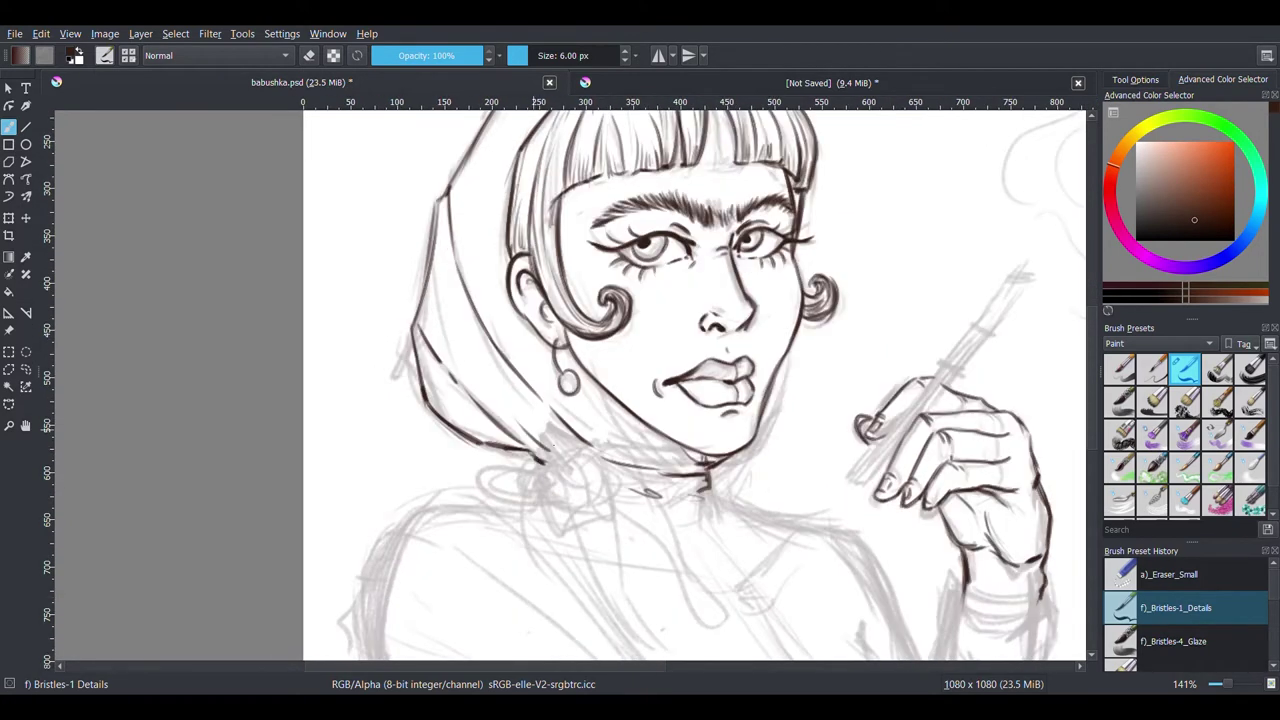
{"action": "mouse_move", "coordinate": [548, 462]}
{"action": "left_mouse_down"}
{"action": "mouse_move", "coordinate": [576, 500]}
{"action": "mouse_move", "coordinate": [612, 468]}
{"action": "left_mouse_up"}
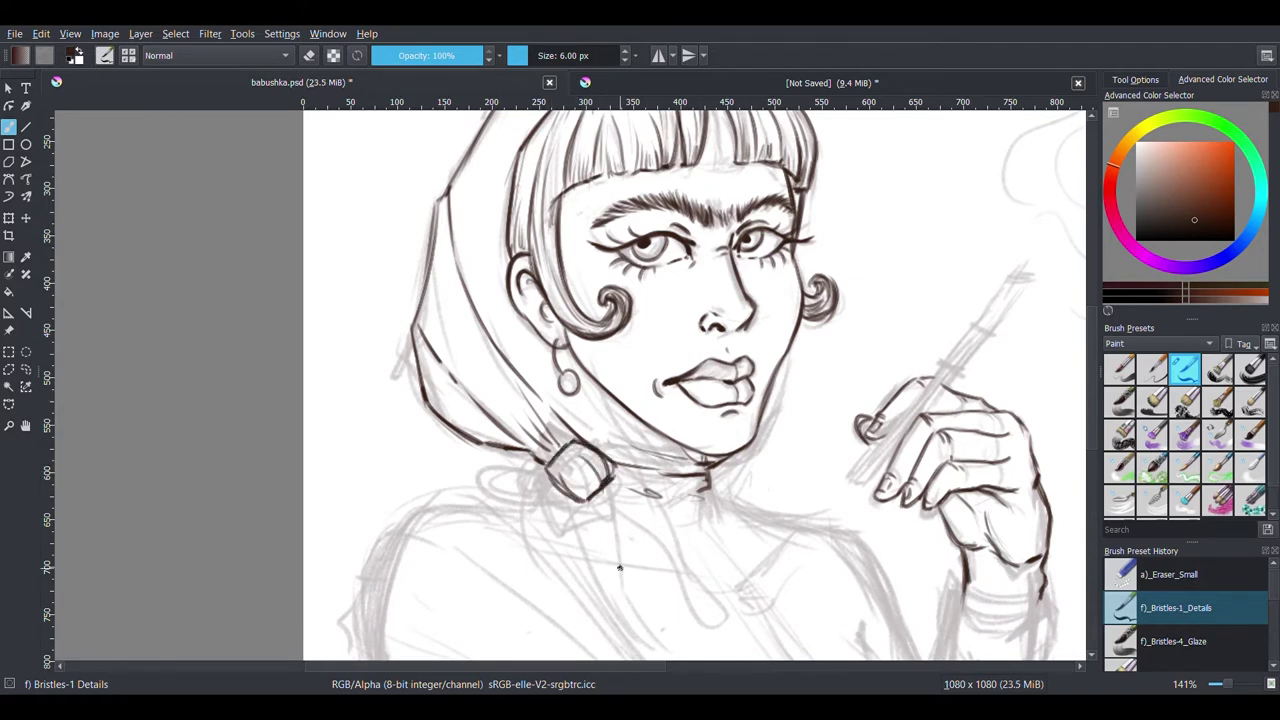
Step: Ink the two pointed scarf tails hanging below the knot, including their inner fold lines
{"action": "left_click_drag", "start_coordinate": [540, 510], "coordinate": [628, 600]}
{"action": "mouse_move", "coordinate": [584, 494]}
{"action": "left_mouse_down"}
{"action": "mouse_move", "coordinate": [622, 558]}
{"action": "mouse_move", "coordinate": [630, 614]}
{"action": "left_mouse_up"}
{"action": "left_click_drag", "start_coordinate": [554, 492], "coordinate": [616, 574]}
{"action": "mouse_move", "coordinate": [606, 460]}
{"action": "left_mouse_down"}
{"action": "mouse_move", "coordinate": [648, 566]}
{"action": "mouse_move", "coordinate": [652, 620]}
{"action": "left_mouse_up"}
{"action": "left_click_drag", "start_coordinate": [596, 496], "coordinate": [642, 566]}
{"action": "key", "text": "ctrl+z"}
{"action": "left_click_drag", "start_coordinate": [640, 512], "coordinate": [644, 562]}
{"action": "left_click_drag", "start_coordinate": [592, 498], "coordinate": [634, 556]}
{"action": "left_click_drag", "start_coordinate": [642, 536], "coordinate": [646, 606]}
{"action": "mouse_move", "coordinate": [594, 500]}
{"action": "left_mouse_down"}
{"action": "mouse_move", "coordinate": [650, 602]}
{"action": "mouse_move", "coordinate": [634, 548]}
{"action": "left_mouse_up"}
{"action": "left_click_drag", "start_coordinate": [546, 466], "coordinate": [588, 502]}
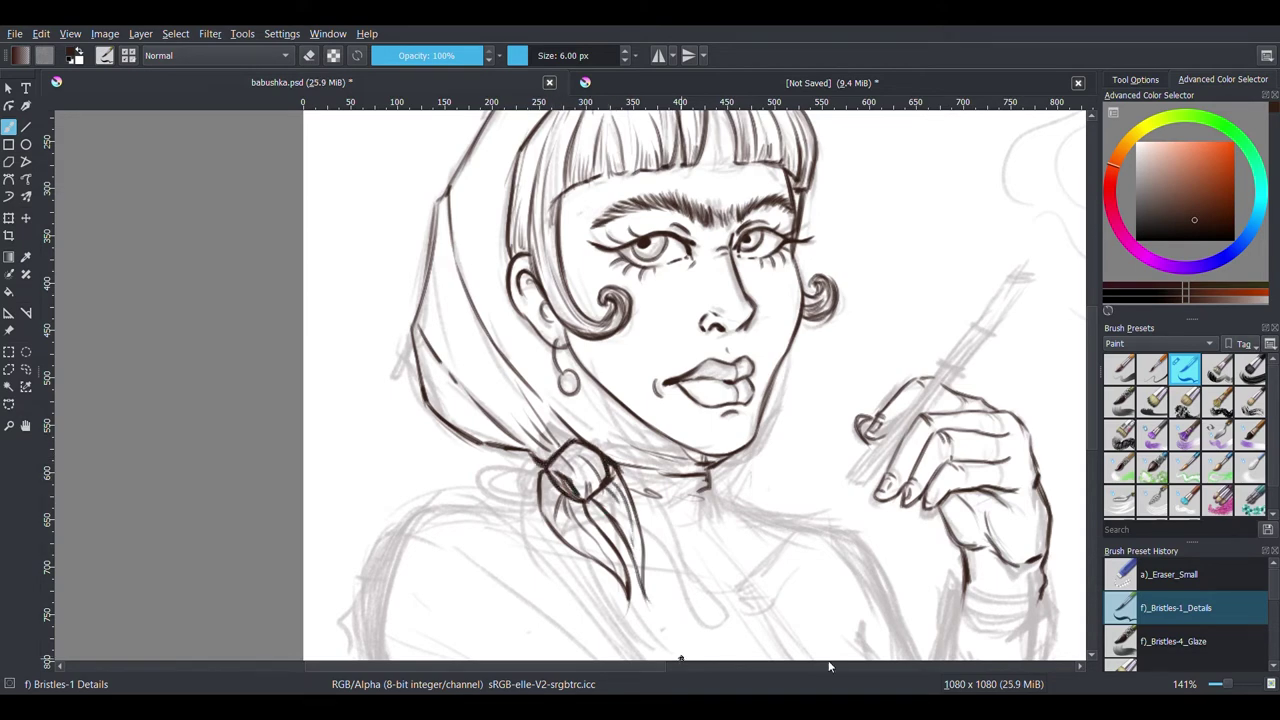
Step: Ink the neckline from the base of the neck across the far shoulder and down the upper arm
{"action": "scroll", "coordinate": [680, 658], "scroll_direction": "up", "scroll_amount": 2}
{"action": "scroll", "coordinate": [680, 440], "scroll_direction": "down", "scroll_amount": 6}
{"action": "scroll", "coordinate": [680, 440], "scroll_direction": "up", "scroll_amount": 5}
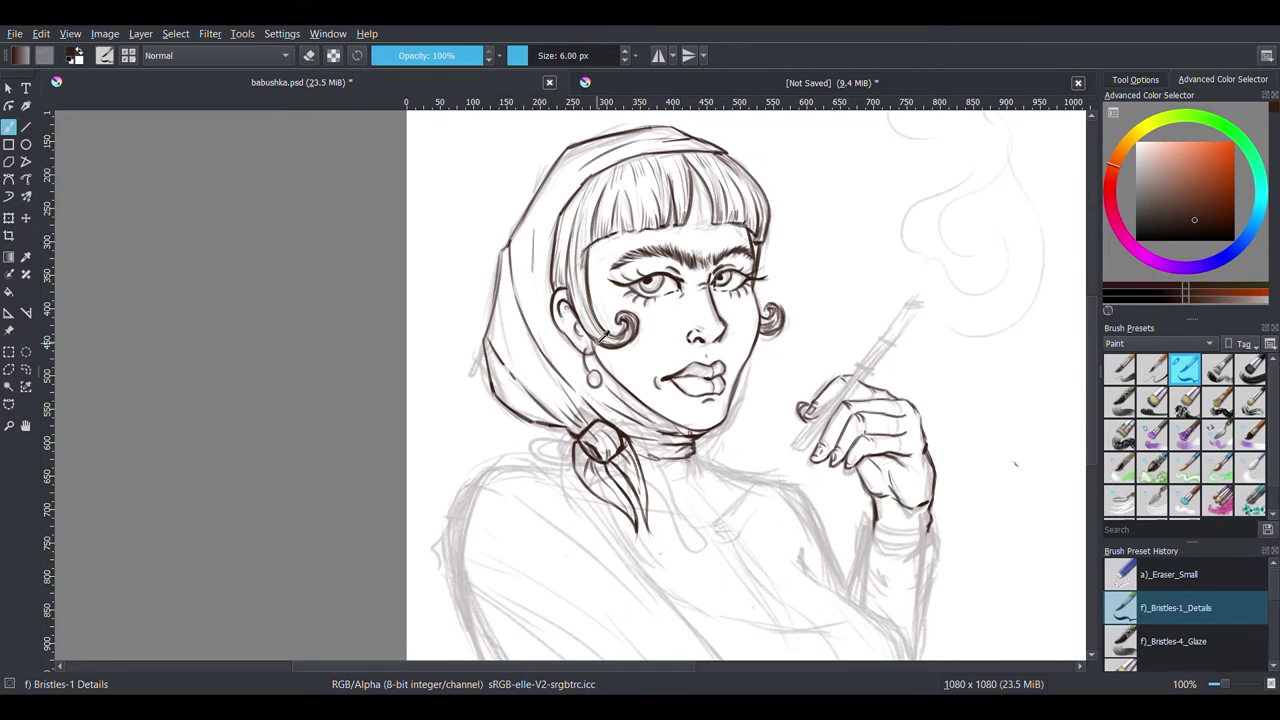
{"action": "scroll", "coordinate": [786, 540], "scroll_direction": "down", "scroll_amount": 1}
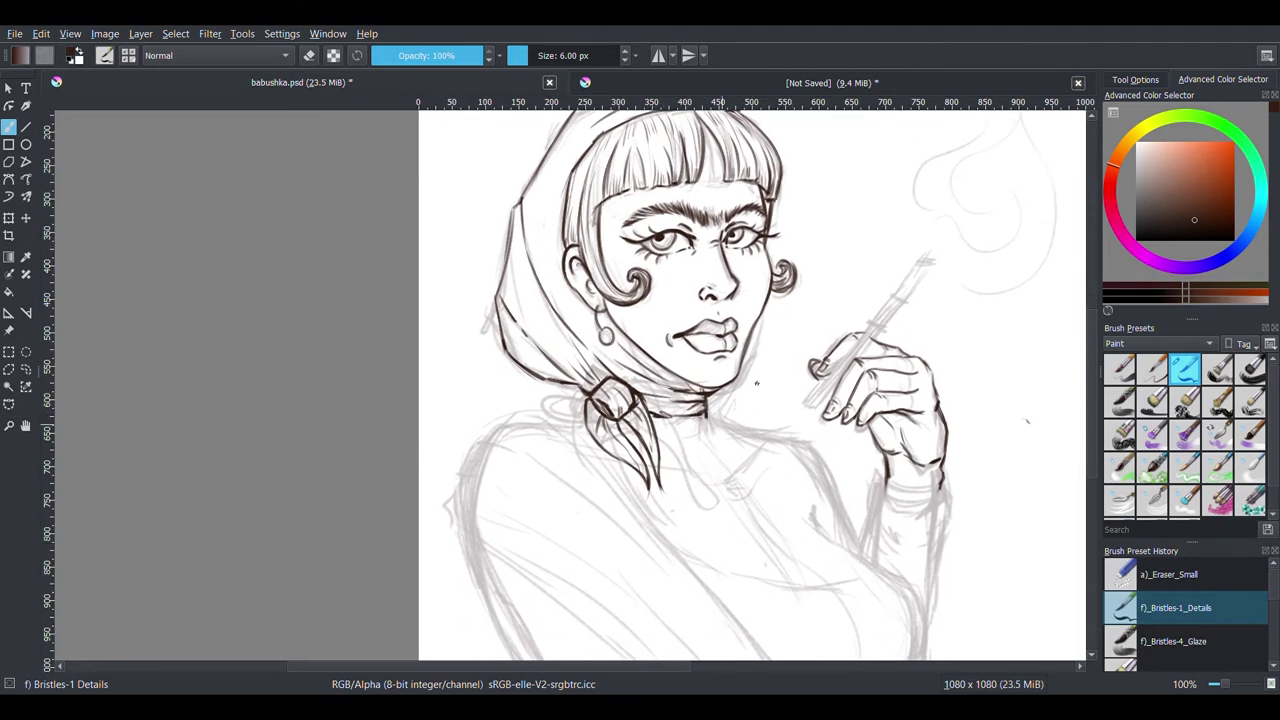
{"action": "key", "text": "ctrl+z"}
{"action": "mouse_move", "coordinate": [706, 426]}
{"action": "left_mouse_down"}
{"action": "mouse_move", "coordinate": [772, 442]}
{"action": "mouse_move", "coordinate": [860, 550]}
{"action": "left_mouse_up"}
{"action": "scroll", "coordinate": [860, 550], "scroll_direction": "down", "scroll_amount": 2}
{"action": "mouse_move", "coordinate": [806, 428]}
{"action": "left_mouse_down"}
{"action": "mouse_move", "coordinate": [812, 446]}
{"action": "mouse_move", "coordinate": [776, 505]}
{"action": "left_mouse_up"}
Step: Ink the armpit crease, the bust contour and the curved fold across the chest
{"action": "scroll", "coordinate": [812, 446], "scroll_direction": "down", "scroll_amount": 3}
{"action": "scroll", "coordinate": [812, 446], "scroll_direction": "right", "scroll_amount": 3}
{"action": "left_click_drag", "start_coordinate": [698, 342], "coordinate": [762, 392]}
{"action": "left_click_drag", "start_coordinate": [568, 372], "coordinate": [738, 398]}
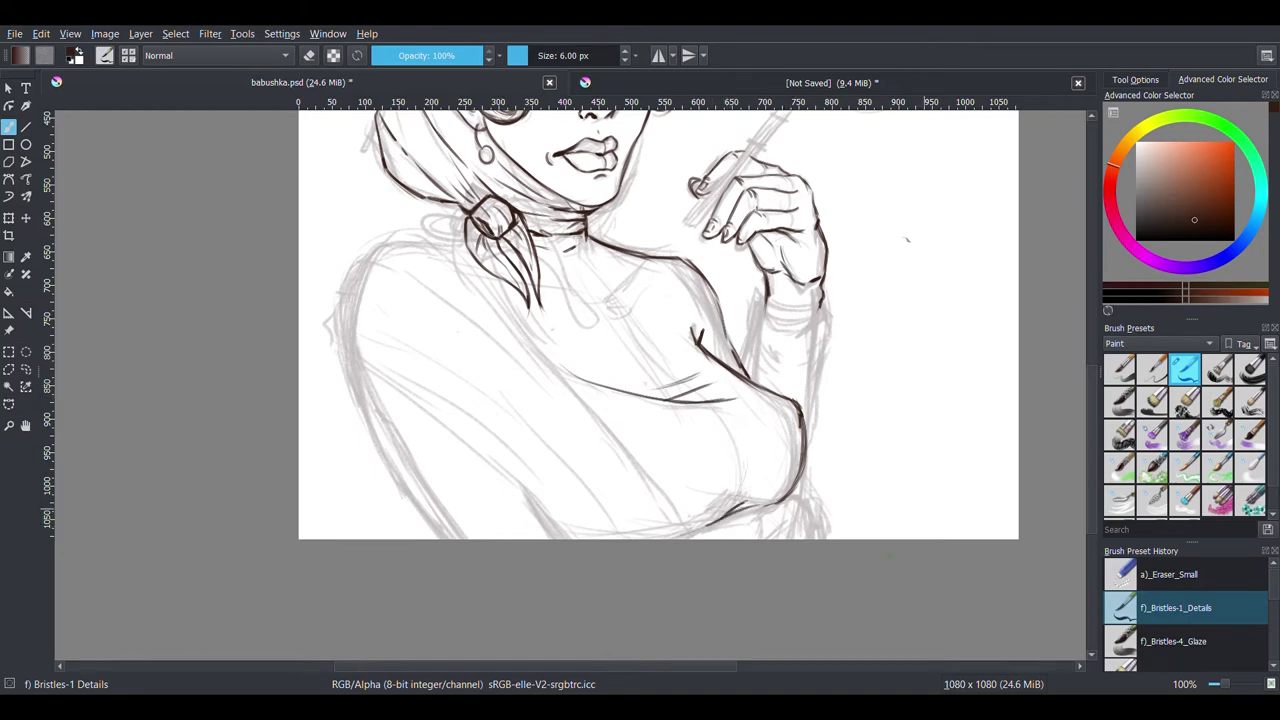
Step: Ink the near shoulder contour and the long diagonal folds of the shawl draped across the chest
{"action": "scroll", "coordinate": [660, 330], "scroll_direction": "up", "scroll_amount": 3}
{"action": "scroll", "coordinate": [660, 330], "scroll_direction": "left", "scroll_amount": 3}
{"action": "mouse_move", "coordinate": [500, 386]}
{"action": "left_mouse_down"}
{"action": "mouse_move", "coordinate": [554, 390]}
{"action": "mouse_move", "coordinate": [446, 470]}
{"action": "mouse_move", "coordinate": [598, 412]}
{"action": "left_mouse_up"}
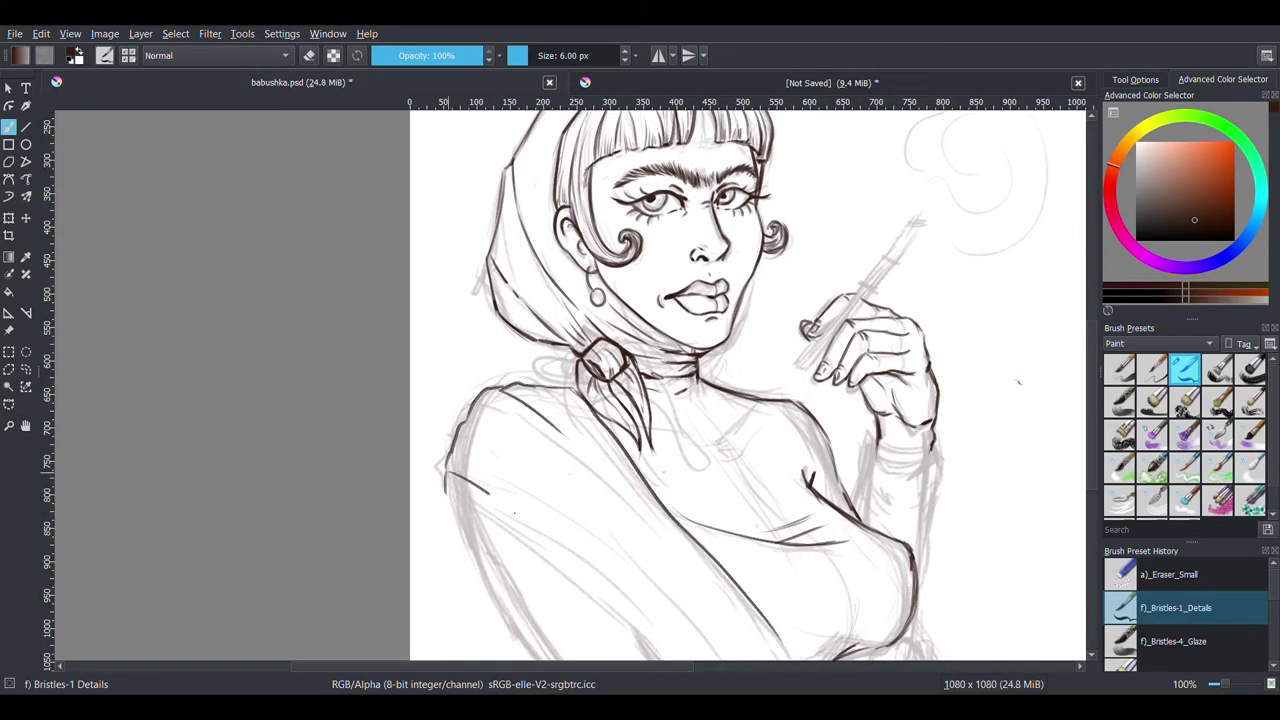
{"action": "left_click_drag", "start_coordinate": [480, 430], "coordinate": [700, 630]}
{"action": "left_click_drag", "start_coordinate": [450, 492], "coordinate": [663, 672]}
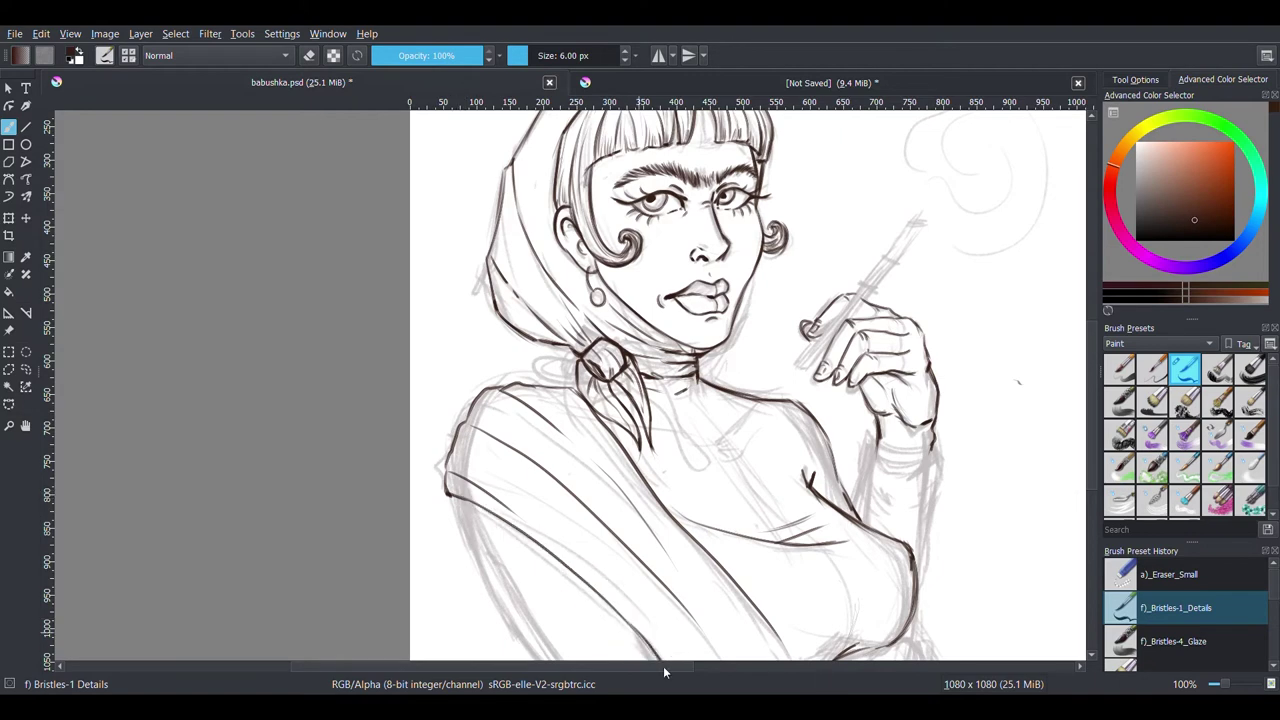
Step: Ink the near arm's outer contour from beneath the shawl down to the canvas's lower edge
{"action": "scroll", "coordinate": [663, 660], "scroll_direction": "down", "scroll_amount": 2}
{"action": "scroll", "coordinate": [663, 660], "scroll_direction": "right", "scroll_amount": 5}
{"action": "scroll", "coordinate": [640, 600], "scroll_direction": "left", "scroll_amount": 3}
{"action": "left_click_drag", "start_coordinate": [284, 400], "coordinate": [334, 494]}
{"action": "left_click_drag", "start_coordinate": [300, 430], "coordinate": [388, 578]}
{"action": "left_click_drag", "start_coordinate": [286, 400], "coordinate": [380, 580]}
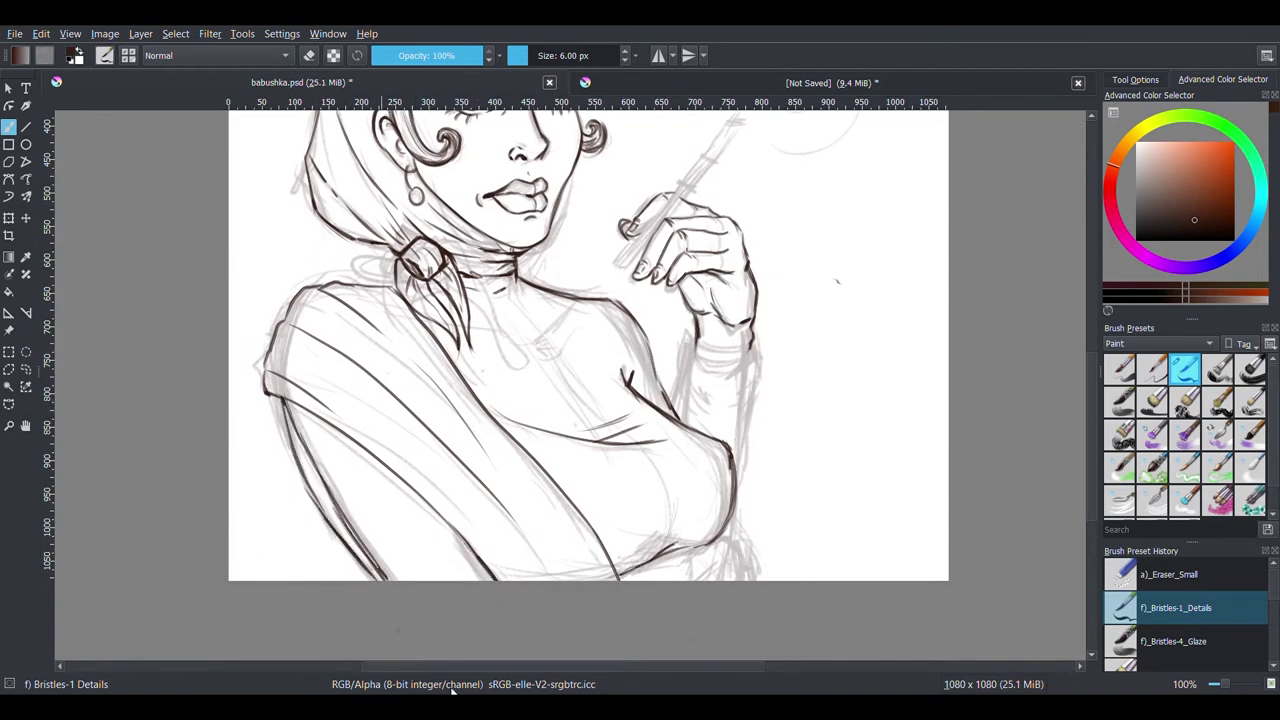
Step: Ink the scarf edge along the far jaw, then the raised forearm's inner edge and the sleeve cuff
{"action": "scroll", "coordinate": [585, 385], "scroll_direction": "up", "scroll_amount": 4}
{"action": "left_click_drag", "start_coordinate": [566, 386], "coordinate": [548, 440]}
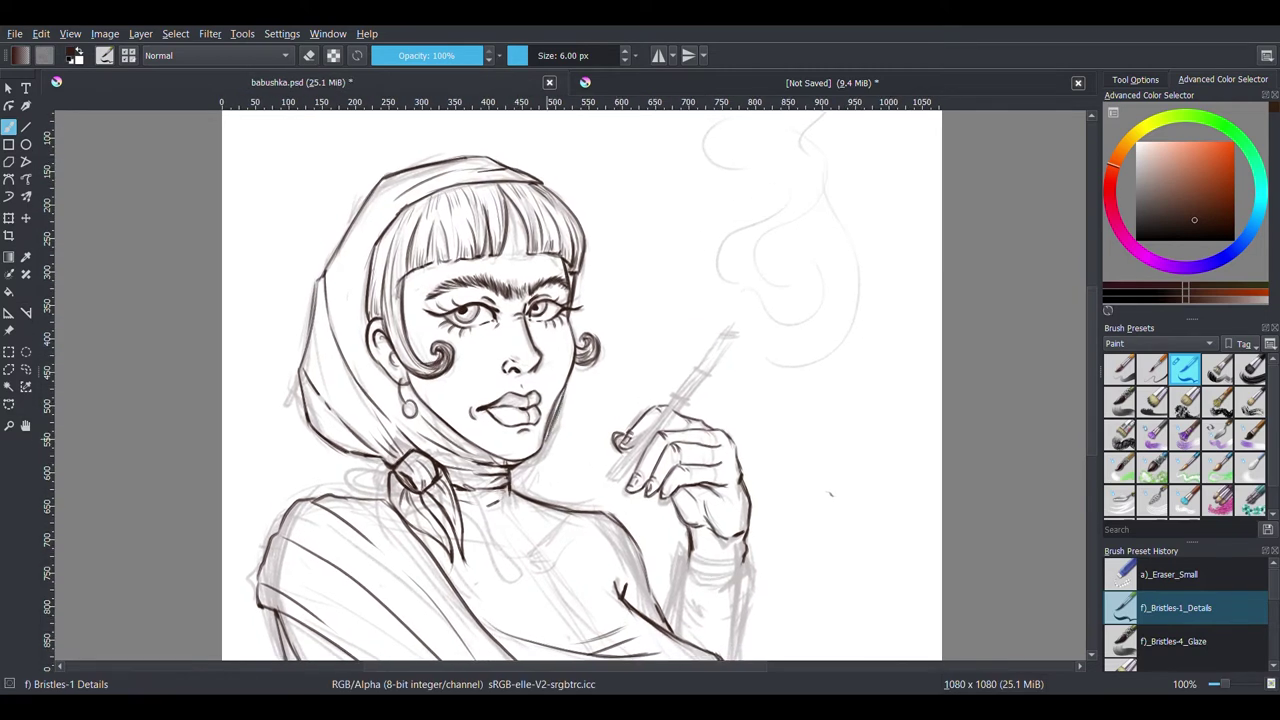
{"action": "left_click_drag", "start_coordinate": [830, 493], "coordinate": [726, 341]}
{"action": "left_click_drag", "start_coordinate": [582, 404], "coordinate": [571, 482]}
{"action": "mouse_move", "coordinate": [642, 407]}
{"action": "left_mouse_down"}
{"action": "mouse_move", "coordinate": [626, 582]}
{"action": "mouse_move", "coordinate": [613, 586]}
{"action": "left_mouse_up"}
{"action": "key", "text": "ctrl+z"}
{"action": "left_click_drag", "start_coordinate": [665, 490], "coordinate": [691, 509]}
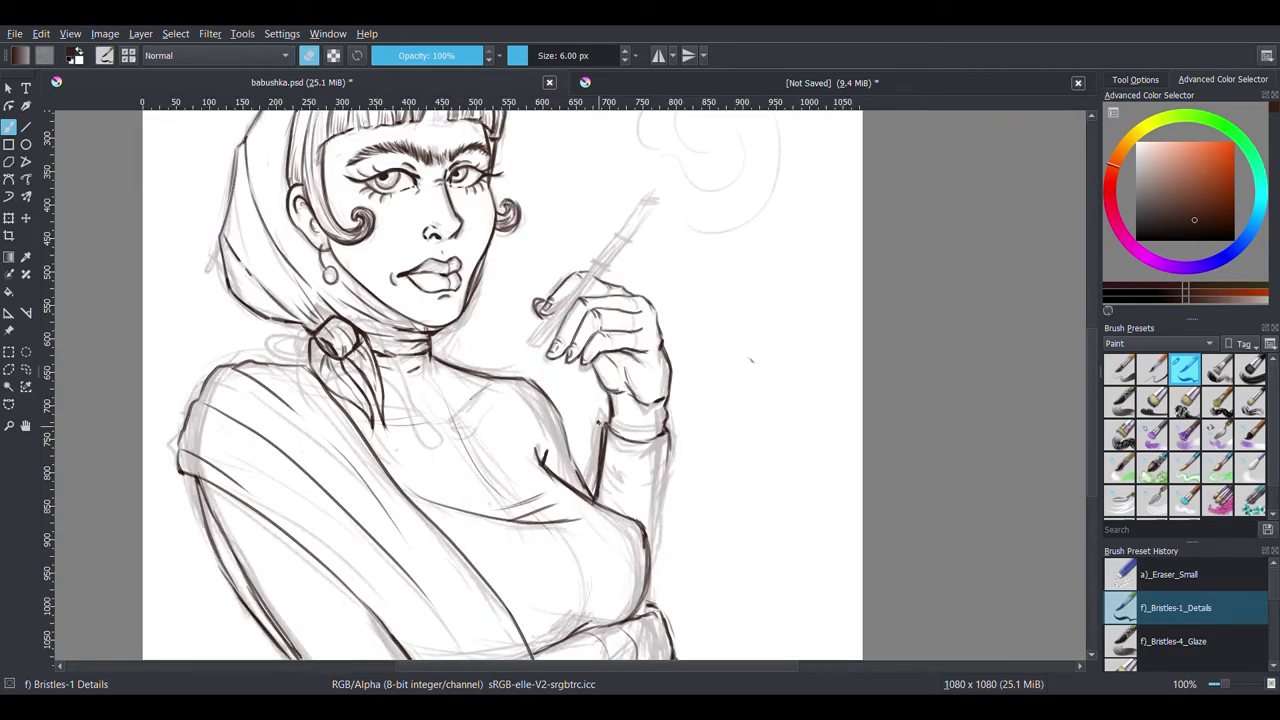
Step: Remove the stray line beside the bust contour and save the drawing
{"action": "key", "text": "minus"}
{"action": "key", "text": "minus"}
{"action": "key", "text": "minus"}
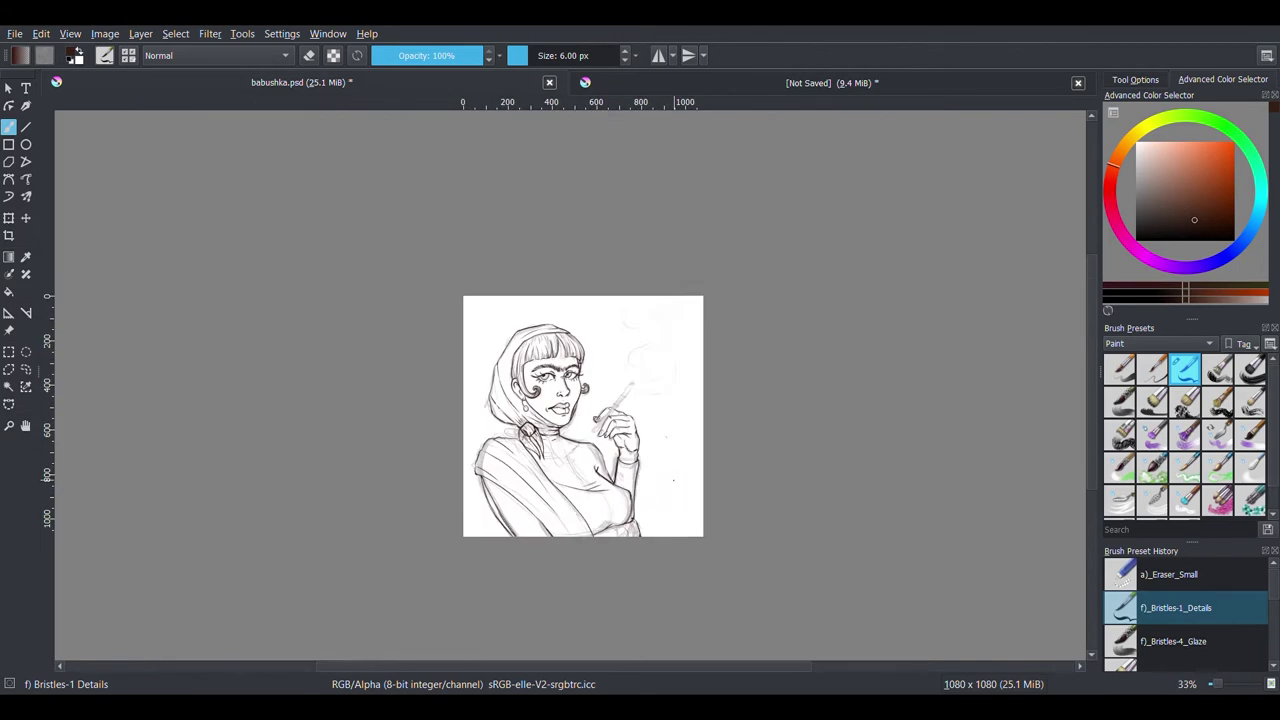
{"action": "key", "text": "plus"}
{"action": "key", "text": "plus"}
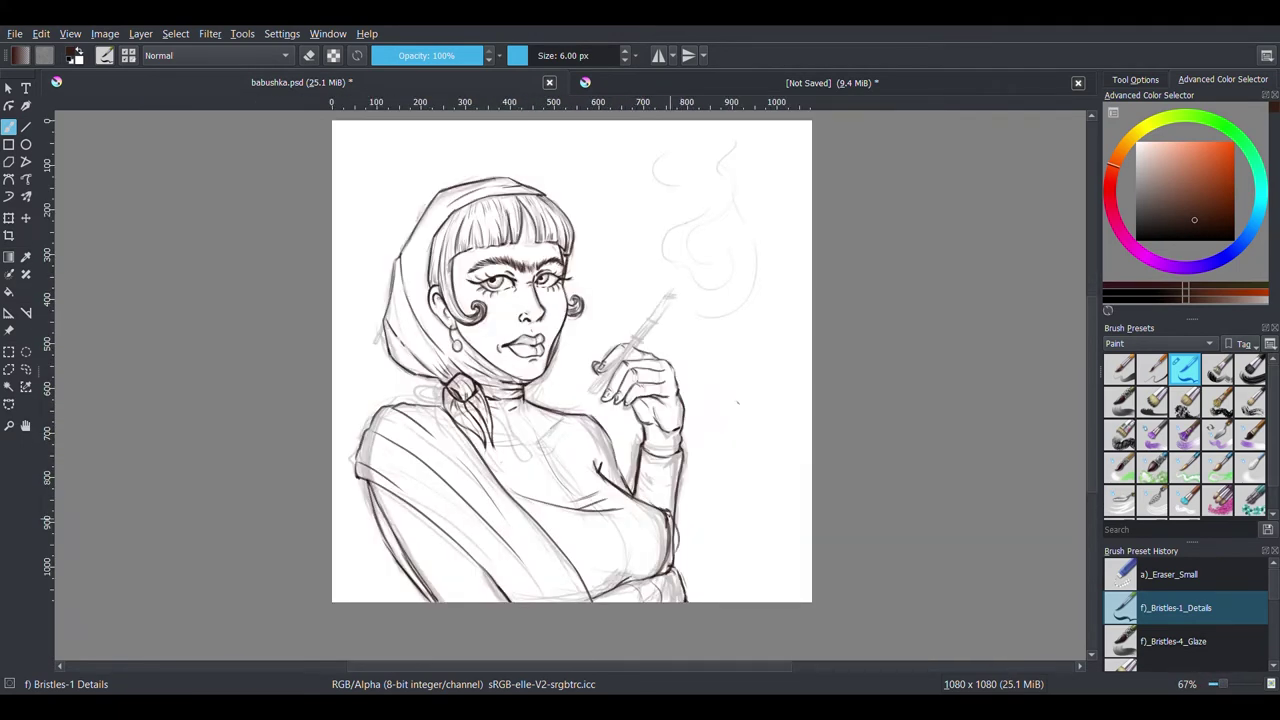
{"action": "key", "text": "e"}
{"action": "key", "text": "e"}
{"action": "mouse_move", "coordinate": [598, 466]}
{"action": "left_mouse_down"}
{"action": "mouse_move", "coordinate": [672, 510]}
{"action": "mouse_move", "coordinate": [668, 568]}
{"action": "left_mouse_up"}
{"action": "key", "text": "ctrl+z"}
{"action": "key", "text": "ctrl+z"}
{"action": "key", "text": "e"}
{"action": "key", "text": "ctrl+s"}
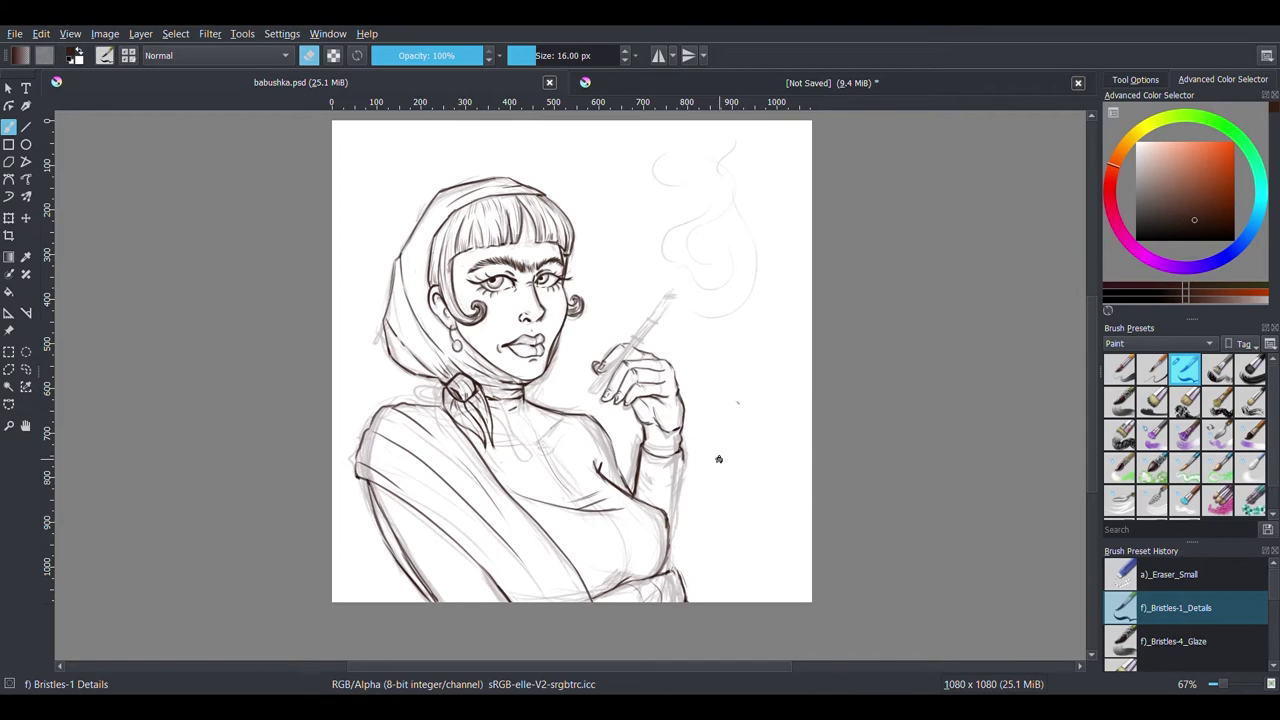
Step: Ink the cigarette holder, its ring and the cigarette with the 6 px brush
{"action": "scroll", "coordinate": [718, 459], "scroll_direction": "up", "scroll_amount": 3}
{"action": "key", "text": "bracketleft"}
{"action": "key", "text": "bracketleft"}
{"action": "key", "text": "bracketleft"}
{"action": "key", "text": "bracketleft"}
{"action": "key", "text": "bracketleft"}
{"action": "key", "text": "e"}
{"action": "mouse_move", "coordinate": [484, 471]}
{"action": "left_mouse_down"}
{"action": "mouse_move", "coordinate": [452, 486]}
{"action": "mouse_move", "coordinate": [546, 371]}
{"action": "left_mouse_up"}
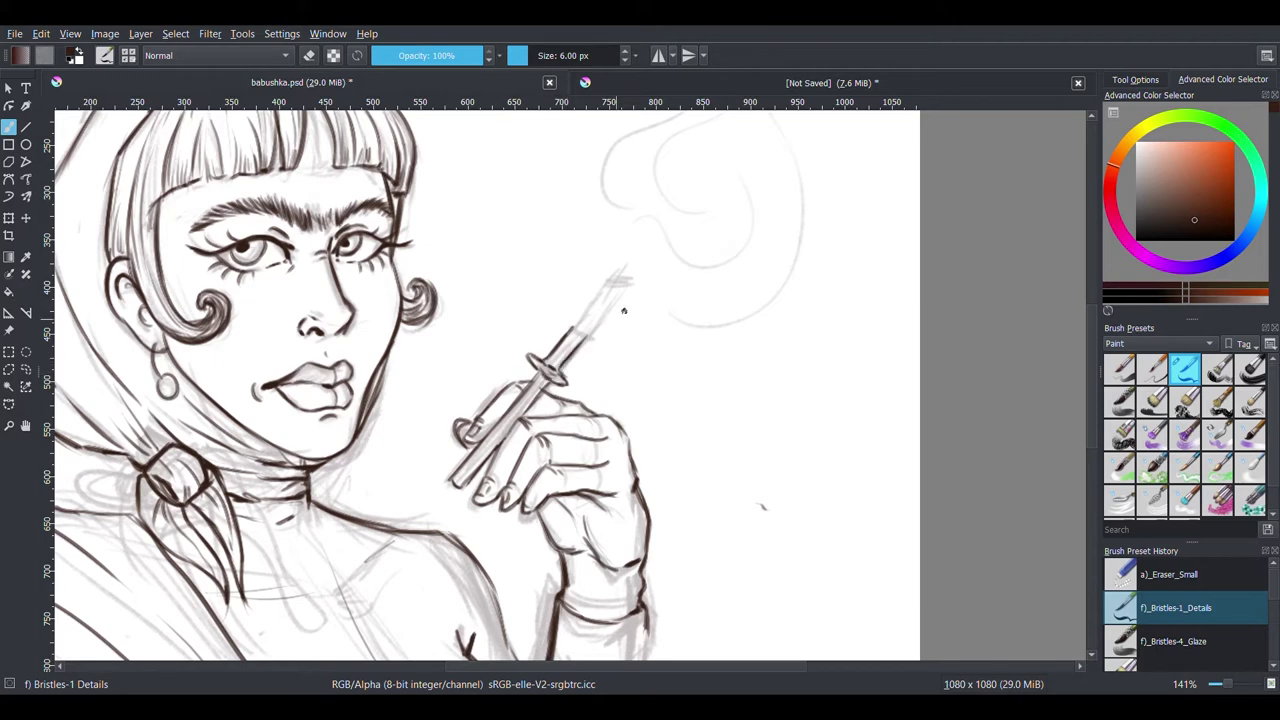
{"action": "left_click_drag", "start_coordinate": [588, 322], "coordinate": [638, 266]}
{"action": "scroll", "coordinate": [762, 507], "scroll_direction": "down", "scroll_amount": 5}
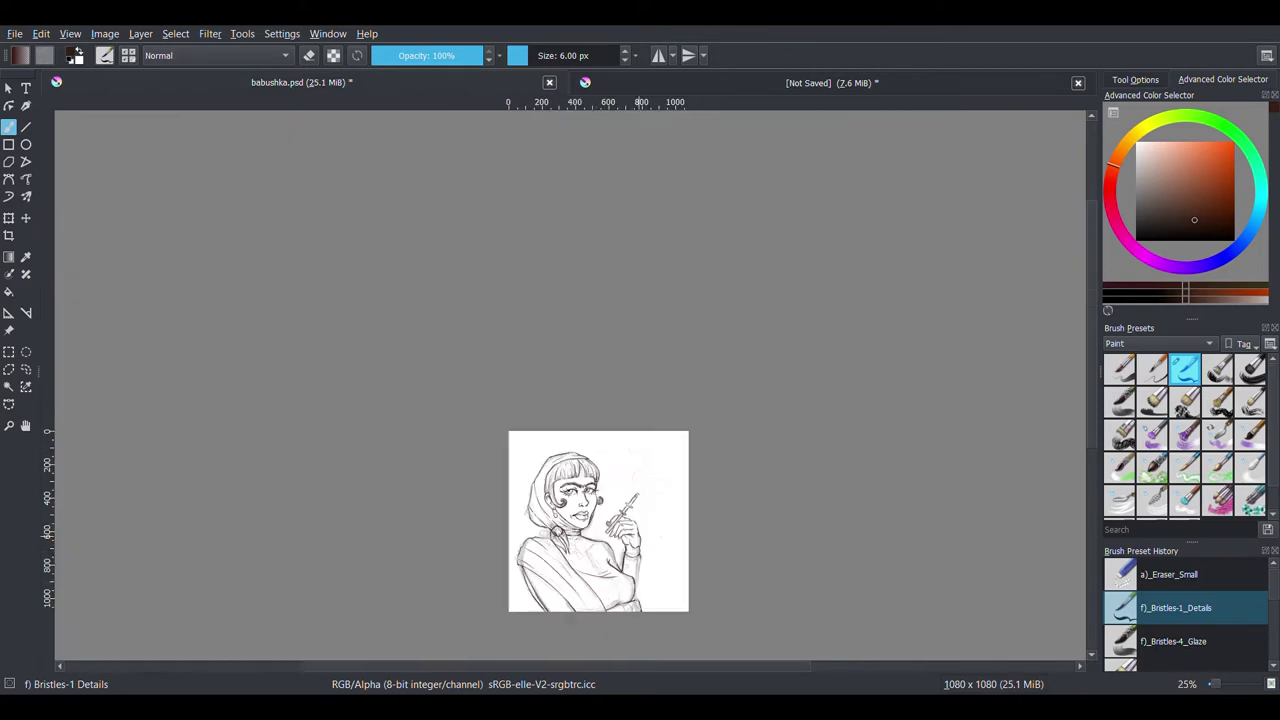
{"action": "scroll", "coordinate": [845, 367], "scroll_direction": "up", "scroll_amount": 6}
{"action": "scroll", "coordinate": [845, 367], "scroll_direction": "down", "scroll_amount": 4}
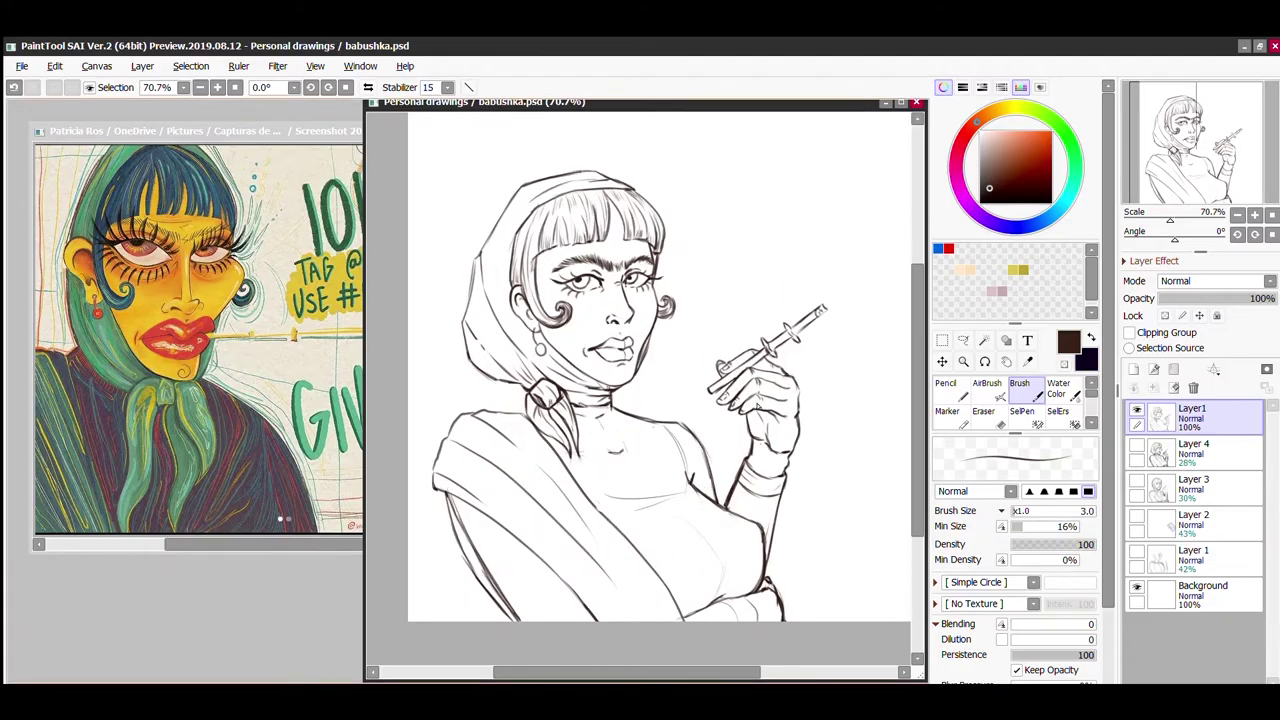
Step: Switch to PaintTool SAI and block in the face, ear and hands in yellow on a layer below the line art
{"action": "left_click", "coordinate": [1195, 445]}
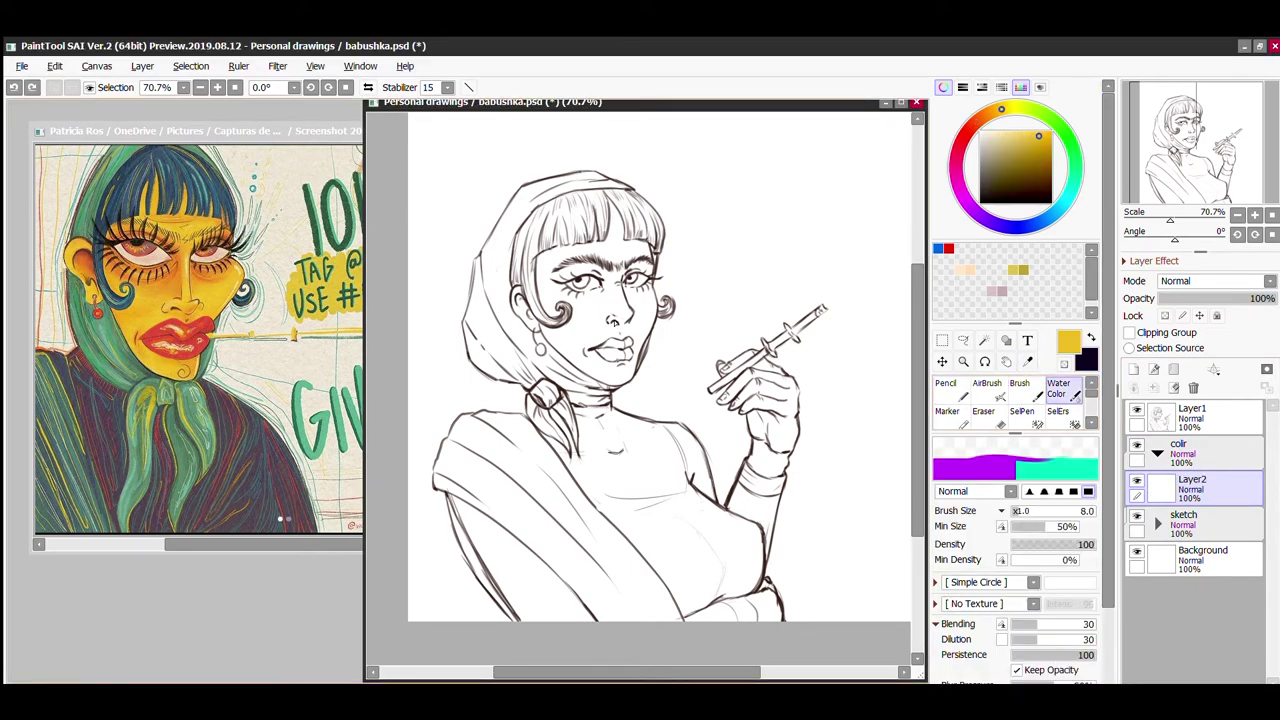
{"action": "mouse_move", "coordinate": [540, 300]}
{"action": "left_mouse_down"}
{"action": "mouse_move", "coordinate": [620, 200]}
{"action": "mouse_move", "coordinate": [560, 250]}
{"action": "mouse_move", "coordinate": [545, 287]}
{"action": "left_mouse_up"}
{"action": "key", "text": "ctrl+z"}
{"action": "left_click", "coordinate": [1021, 411]}
{"action": "key", "text": "b"}
{"action": "mouse_move", "coordinate": [610, 200]}
{"action": "left_mouse_down"}
{"action": "mouse_move", "coordinate": [560, 295]}
{"action": "mouse_move", "coordinate": [630, 370]}
{"action": "mouse_move", "coordinate": [525, 330]}
{"action": "left_mouse_up"}
{"action": "mouse_move", "coordinate": [765, 400]}
{"action": "left_mouse_down"}
{"action": "mouse_move", "coordinate": [727, 362]}
{"action": "mouse_move", "coordinate": [775, 455]}
{"action": "left_mouse_up"}
{"action": "left_click", "coordinate": [765, 585]}
{"action": "left_click_drag", "start_coordinate": [560, 250], "coordinate": [620, 340]}
{"action": "left_click_drag", "start_coordinate": [603, 195], "coordinate": [770, 440]}
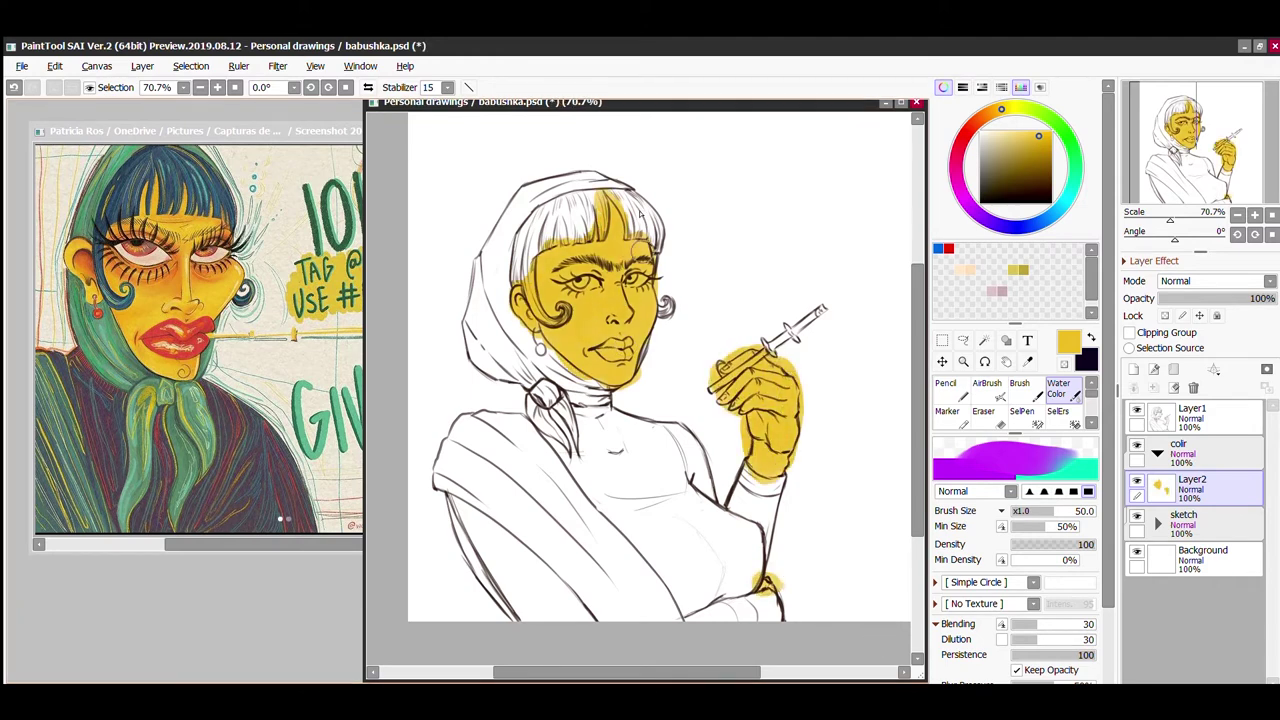
Step: Refine the yellow fill on the raised hand and erase the spill around the fingers and cigarette holder
{"action": "left_click", "coordinate": [1021, 411]}
{"action": "key", "text": "ctrl+plus"}
{"action": "key", "text": "ctrl+plus"}
{"action": "key", "text": "ctrl+plus"}
{"action": "left_click_drag", "start_coordinate": [780, 372], "coordinate": [855, 348]}
{"action": "mouse_move", "coordinate": [855, 348]}
{"action": "left_mouse_down"}
{"action": "mouse_move", "coordinate": [725, 293]}
{"action": "mouse_move", "coordinate": [782, 428]}
{"action": "mouse_move", "coordinate": [755, 510]}
{"action": "left_mouse_up"}
{"action": "mouse_move", "coordinate": [650, 298]}
{"action": "left_mouse_down"}
{"action": "mouse_move", "coordinate": [616, 384]}
{"action": "mouse_move", "coordinate": [680, 436]}
{"action": "mouse_move", "coordinate": [688, 482]}
{"action": "left_mouse_up"}
{"action": "key", "text": "e"}
{"action": "key", "text": "ctrl+minus"}
{"action": "key", "text": "ctrl+plus"}
{"action": "left_click_drag", "start_coordinate": [679, 454], "coordinate": [843, 328]}
{"action": "key", "text": "ctrl+minus"}
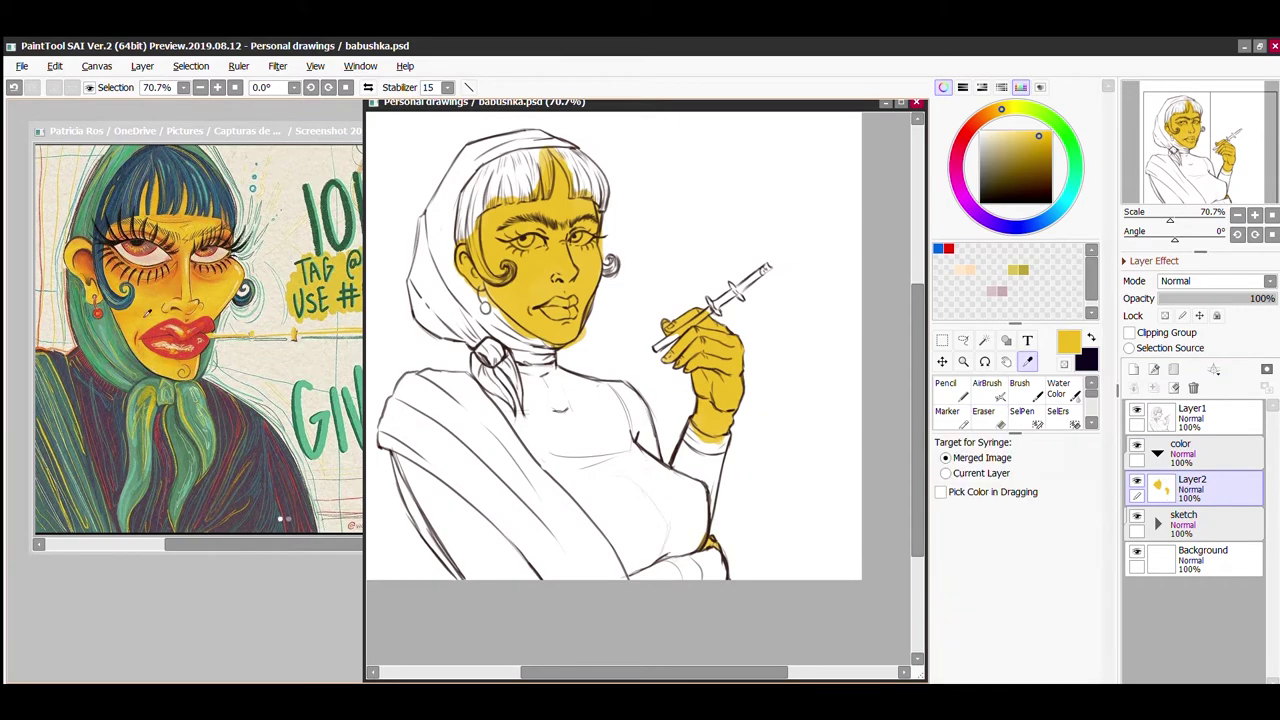
Step: Sample green from the reference and paint the headscarf, knot and tails on a new layer named scarf
{"action": "left_click", "coordinate": [150, 460], "text": "alt"}
{"action": "left_click", "coordinate": [1058, 388]}
{"action": "left_click", "coordinate": [1133, 369]}
{"action": "double_click", "coordinate": [1192, 480]}
{"action": "type", "text": "scarf"}
{"action": "key", "text": "Return"}
{"action": "key", "text": "ctrl+plus"}
{"action": "mouse_move", "coordinate": [620, 190]}
{"action": "left_mouse_down"}
{"action": "mouse_move", "coordinate": [470, 400]}
{"action": "mouse_move", "coordinate": [500, 460]}
{"action": "mouse_move", "coordinate": [590, 555]}
{"action": "left_mouse_up"}
{"action": "left_click_drag", "start_coordinate": [560, 505], "coordinate": [605, 575]}
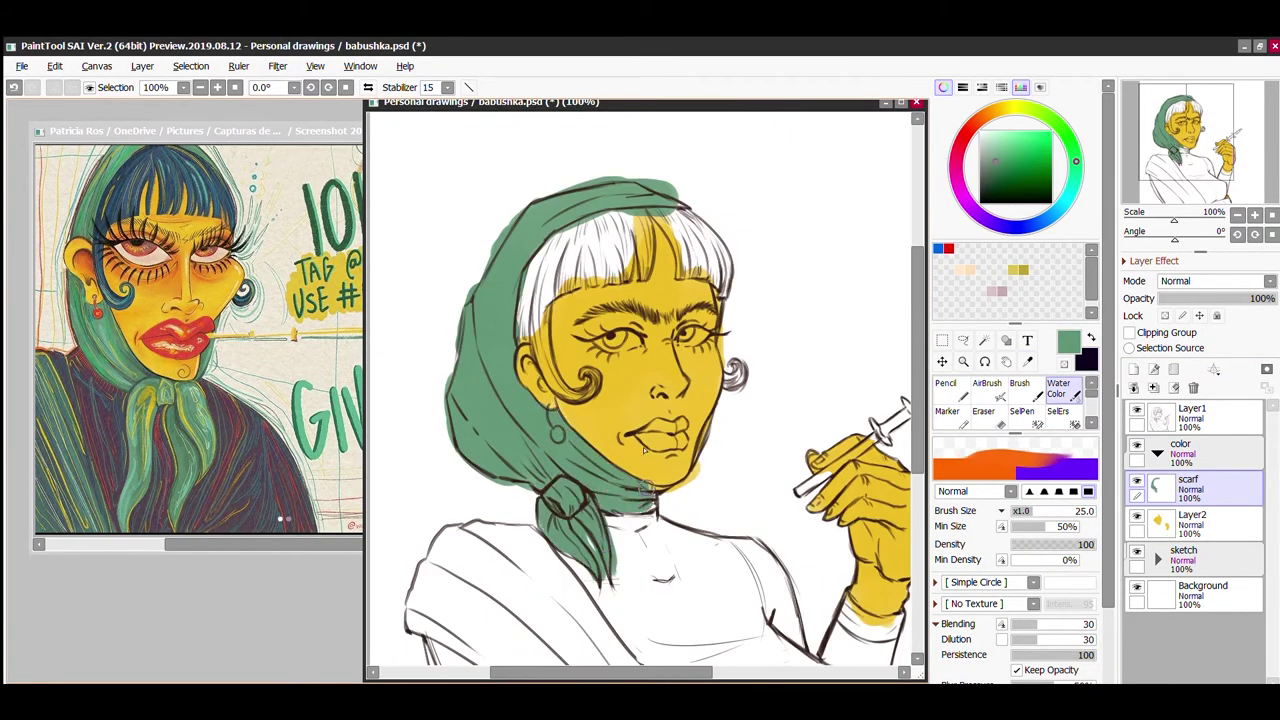
Step: Paint the hair dark blue on the hair layer with the brush's minimum size at 4%, and save the file
{"action": "key", "text": "ctrl+plus"}
{"action": "left_click_drag", "start_coordinate": [655, 343], "coordinate": [725, 293]}
{"action": "key", "text": "ctrl+minus"}
{"action": "mouse_move", "coordinate": [560, 260]}
{"action": "left_mouse_down"}
{"action": "mouse_move", "coordinate": [600, 320]}
{"action": "mouse_move", "coordinate": [530, 300]}
{"action": "mouse_move", "coordinate": [470, 330]}
{"action": "mouse_move", "coordinate": [530, 300]}
{"action": "mouse_move", "coordinate": [600, 310]}
{"action": "left_mouse_up"}
{"action": "key", "text": "ctrl+plus"}
{"action": "left_click_drag", "start_coordinate": [1063, 526], "coordinate": [1015, 526]}
{"action": "mouse_move", "coordinate": [590, 280]}
{"action": "left_mouse_down"}
{"action": "mouse_move", "coordinate": [560, 335]}
{"action": "mouse_move", "coordinate": [530, 345]}
{"action": "mouse_move", "coordinate": [480, 445]}
{"action": "mouse_move", "coordinate": [545, 472]}
{"action": "left_mouse_up"}
{"action": "left_click_drag", "start_coordinate": [612, 250], "coordinate": [698, 358]}
{"action": "left_click_drag", "start_coordinate": [710, 432], "coordinate": [712, 465]}
{"action": "key", "text": "ctrl+s"}
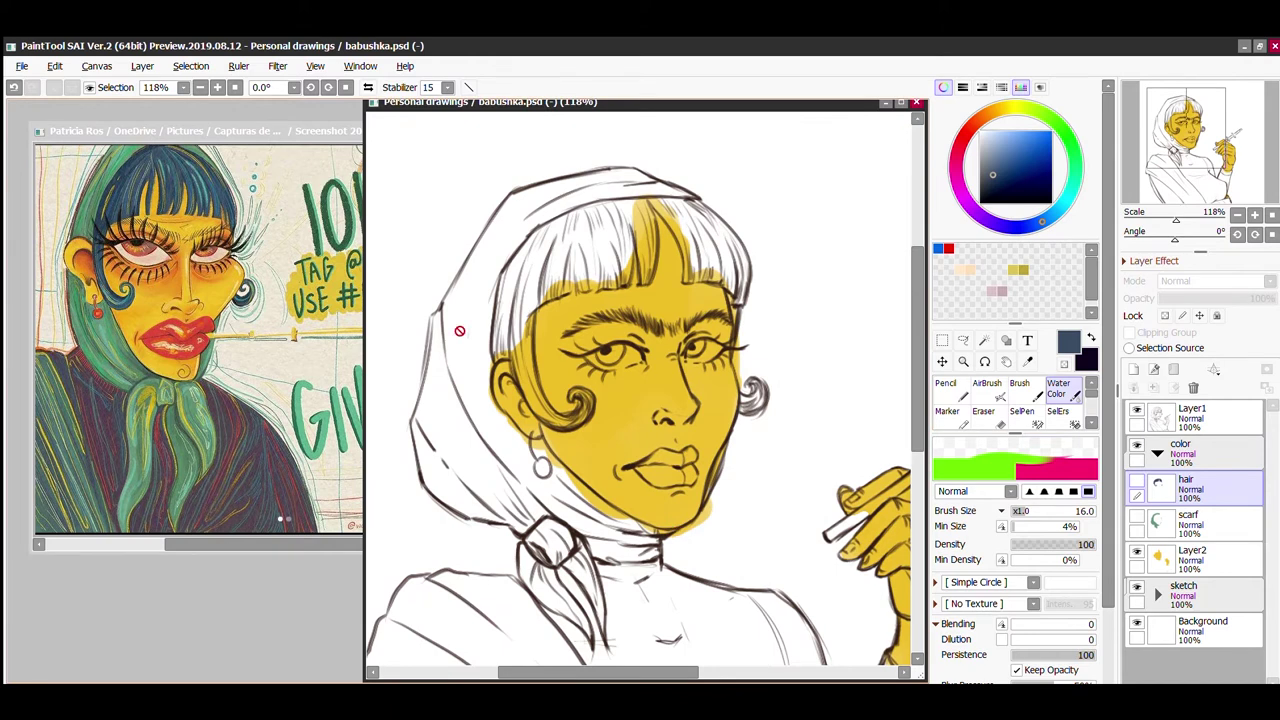
Step: Add orange Pencil shading around both eyes on the skin layer, blend it with a size 16 Water Color brush, and save
{"action": "key", "text": "n"}
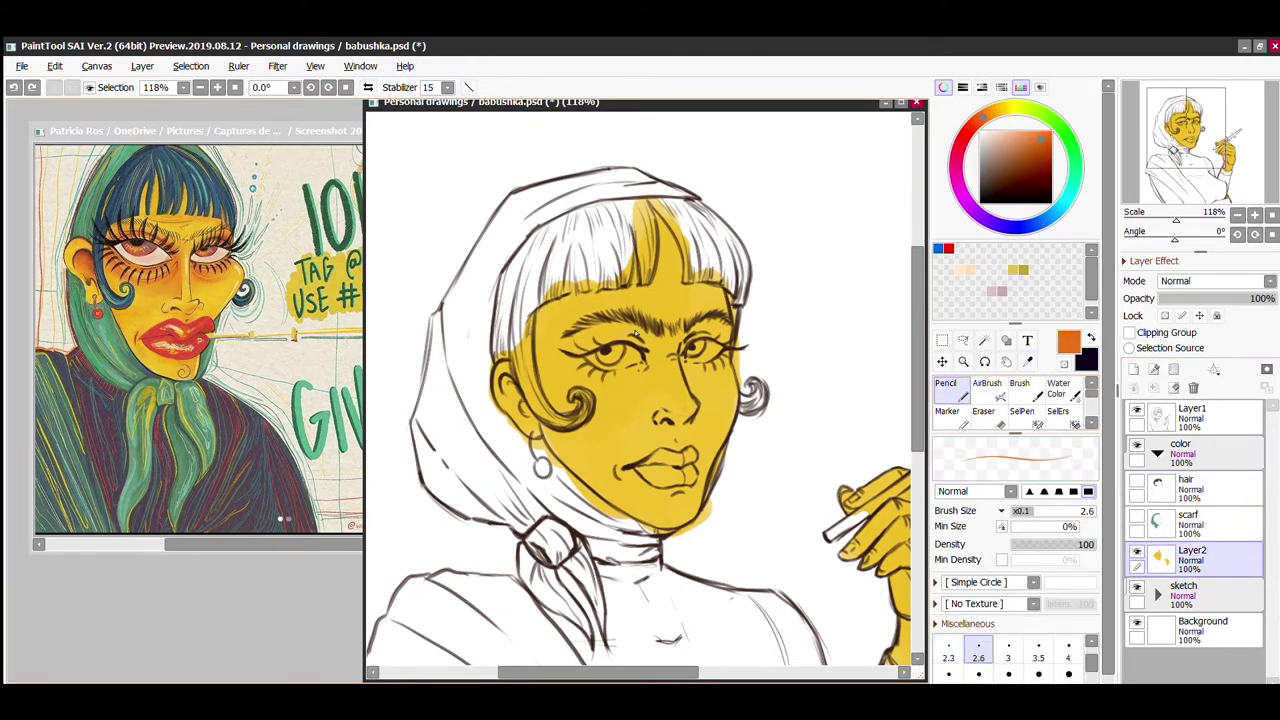
{"action": "left_click_drag", "start_coordinate": [614, 380], "coordinate": [648, 368]}
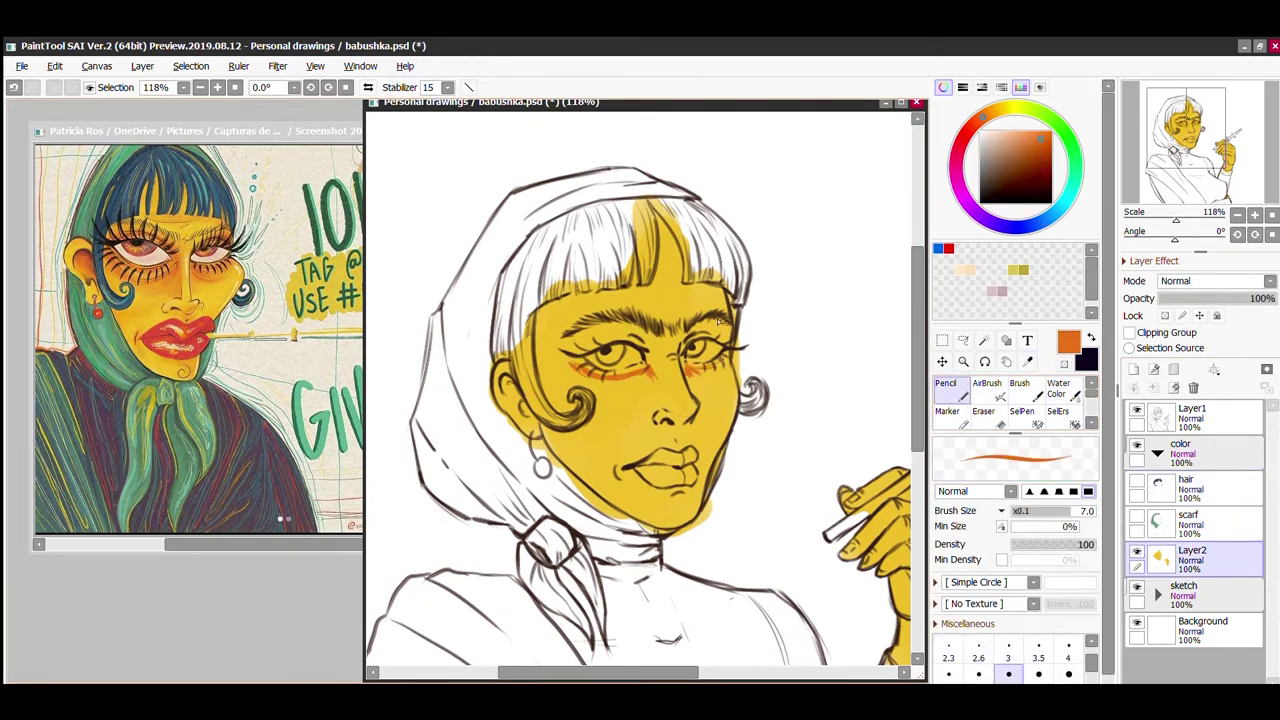
{"action": "key", "text": "c"}
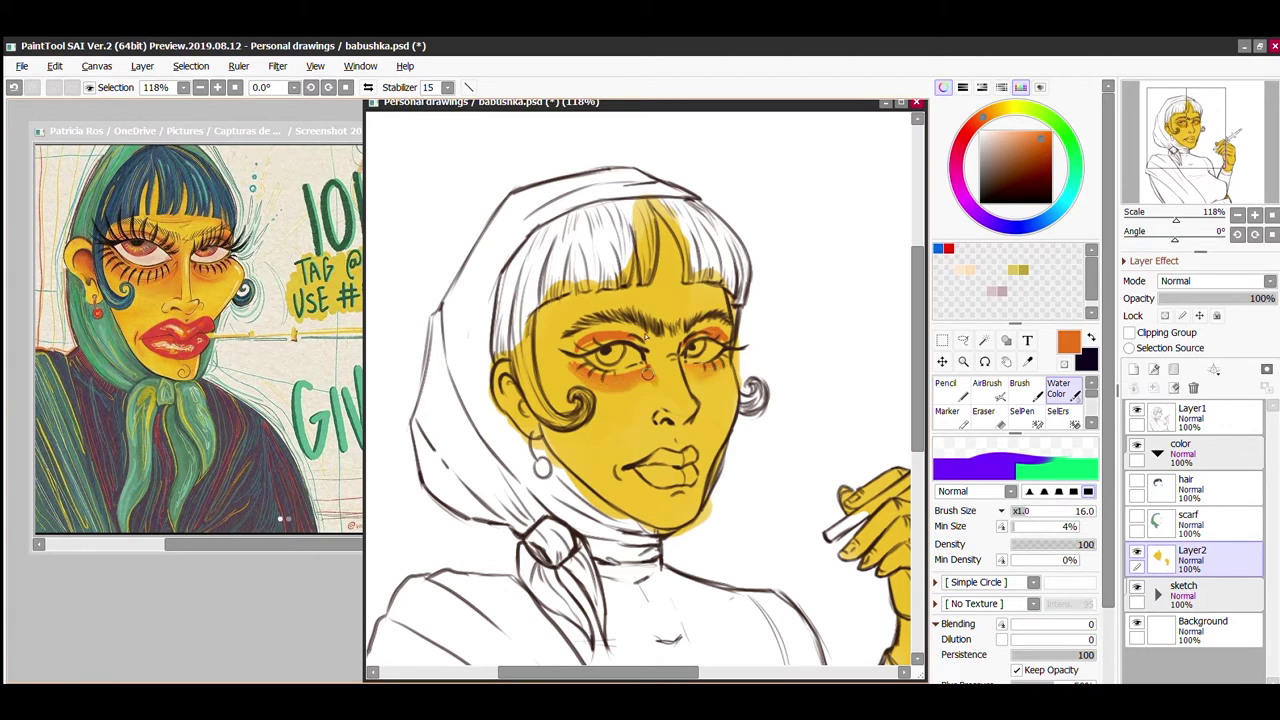
{"action": "left_click_drag", "start_coordinate": [625, 385], "coordinate": [576, 366]}
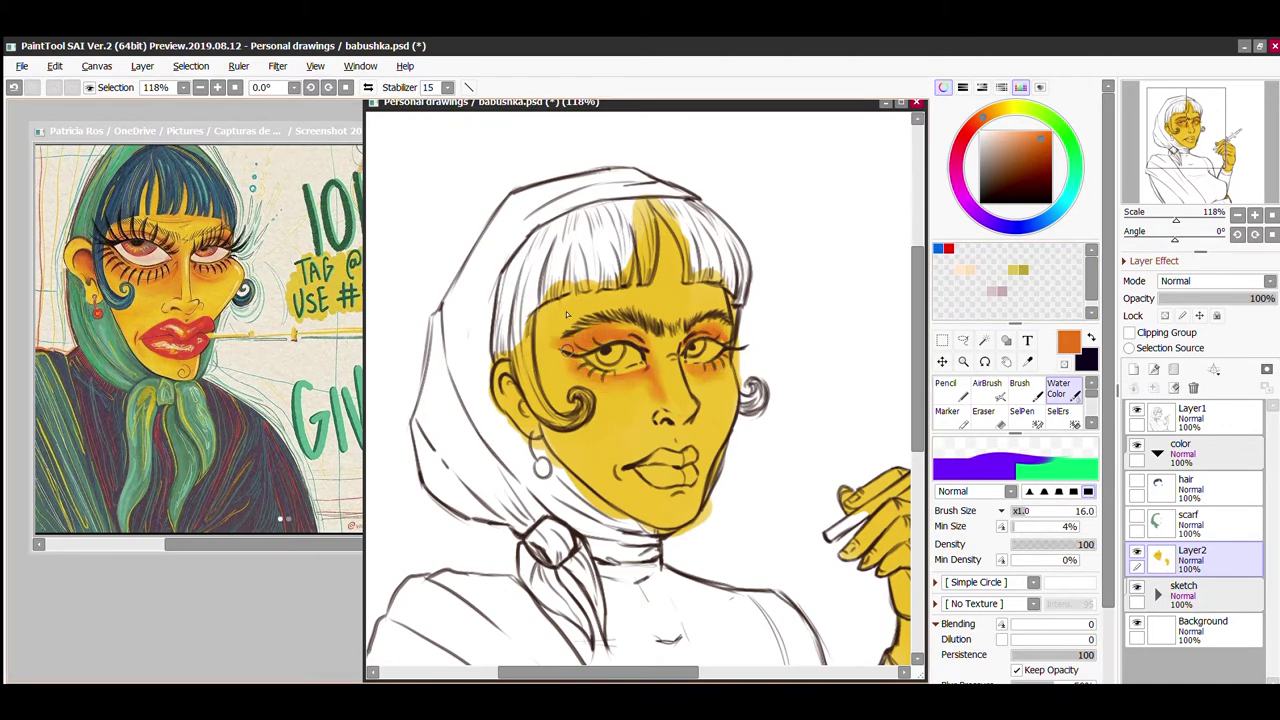
{"action": "key", "text": "ctrl+s"}
Step: Shade below the nose and around the mouth and chin in lighter orange, then blend with Water Color
{"action": "key", "text": "n"}
{"action": "left_click", "coordinate": [674, 383], "text": "alt"}
{"action": "left_click", "coordinate": [676, 420]}
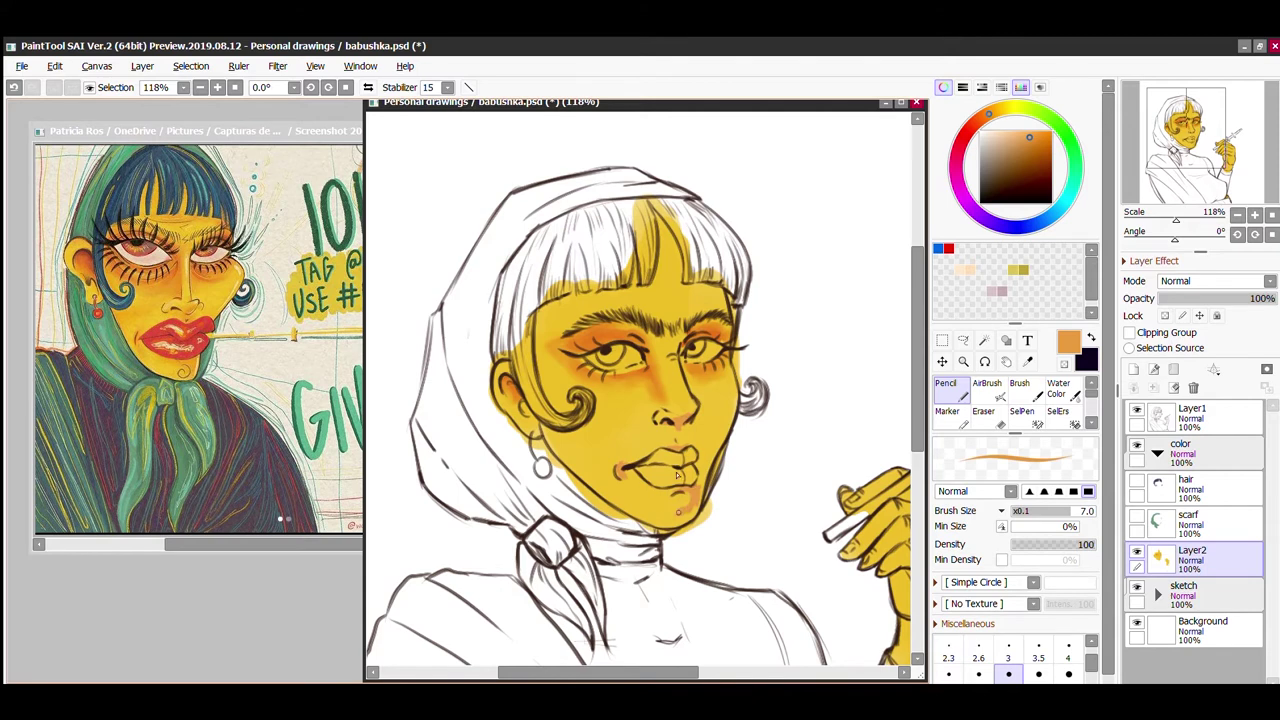
{"action": "key", "text": "c"}
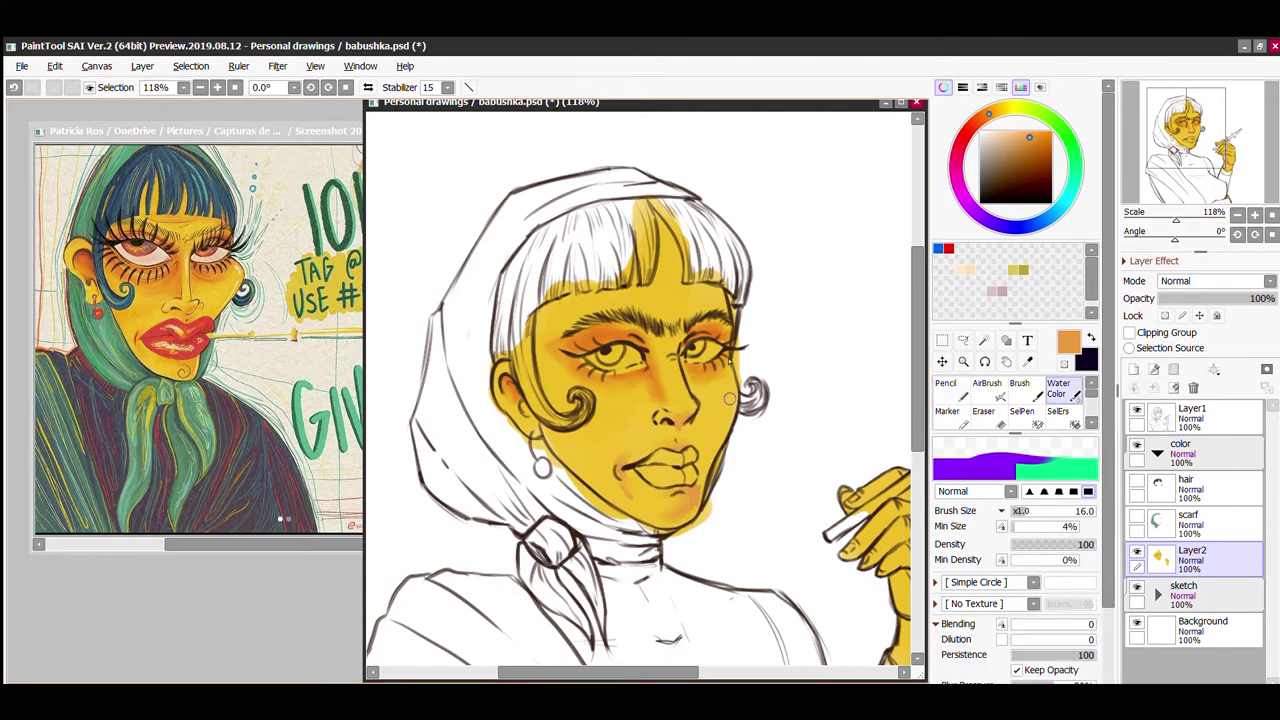
Step: Shade the near cheek and far side of the forehead in orange, blend with Water Color, and save
{"action": "key", "text": "n"}
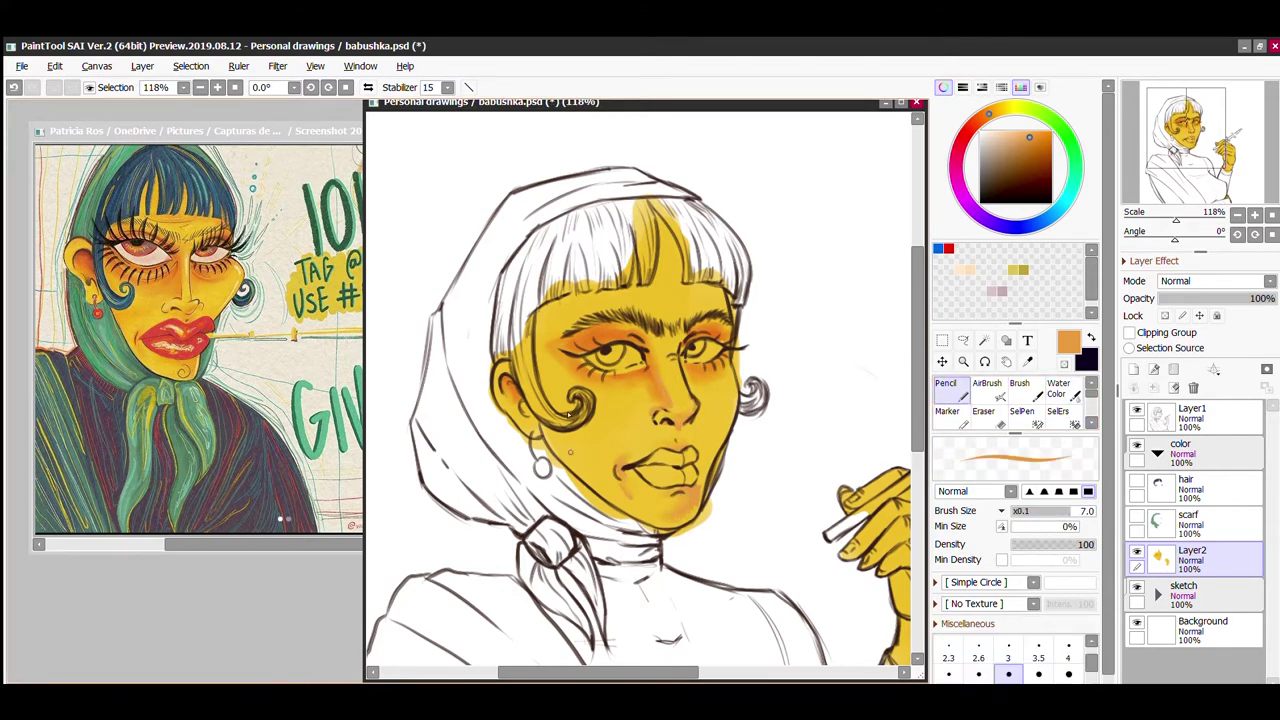
{"action": "left_click", "coordinate": [568, 447], "text": "alt"}
{"action": "key", "text": "c"}
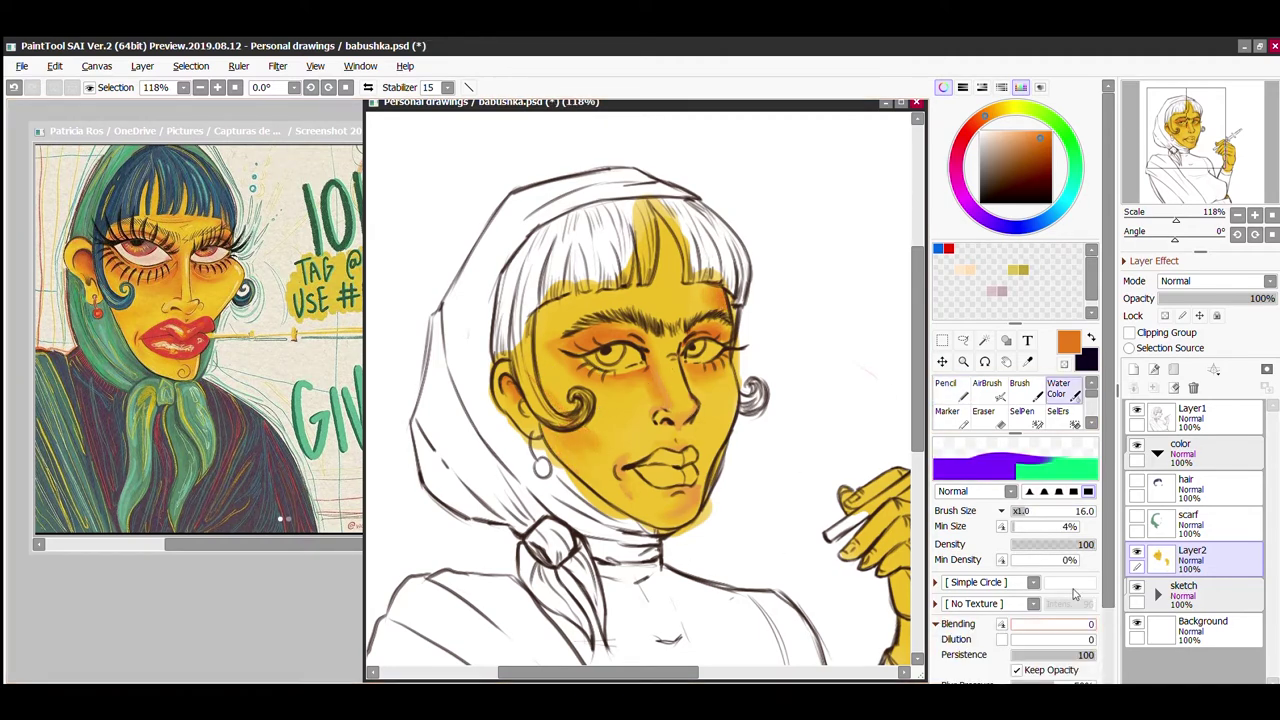
{"action": "key", "text": "ctrl+s"}
{"action": "key", "text": "n"}
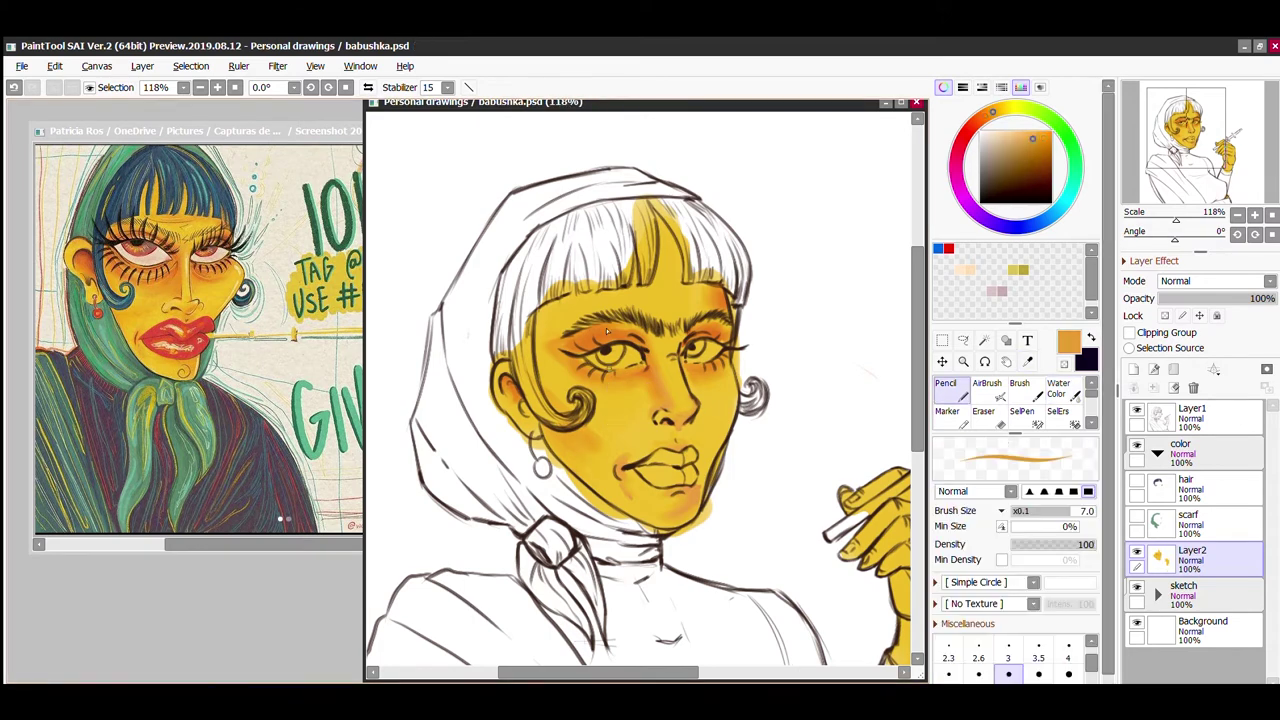
Step: Add darker orange Pencil shading around the upper eyelids, blend it with a size 12 Water Color brush, and save
{"action": "left_click", "coordinate": [700, 326], "text": "alt"}
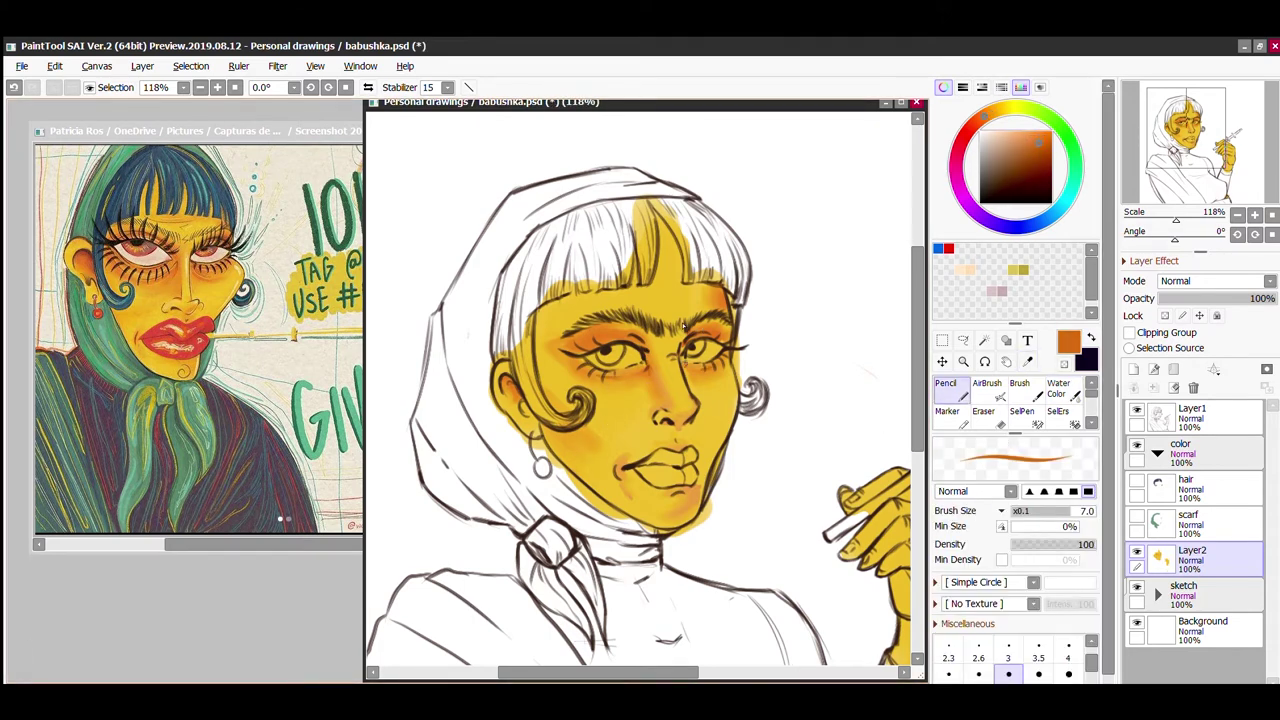
{"action": "key", "text": "c"}
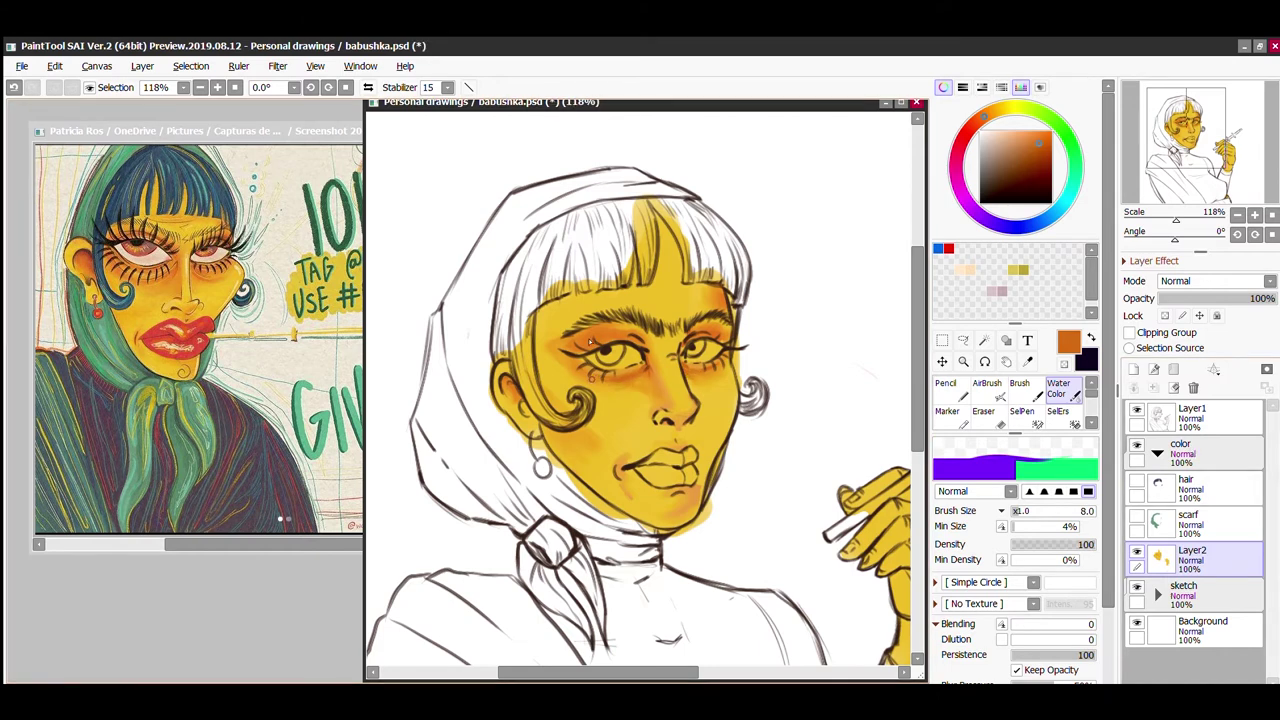
{"action": "key", "text": "bracketright"}
{"action": "key", "text": "bracketright"}
{"action": "key", "text": "bracketright"}
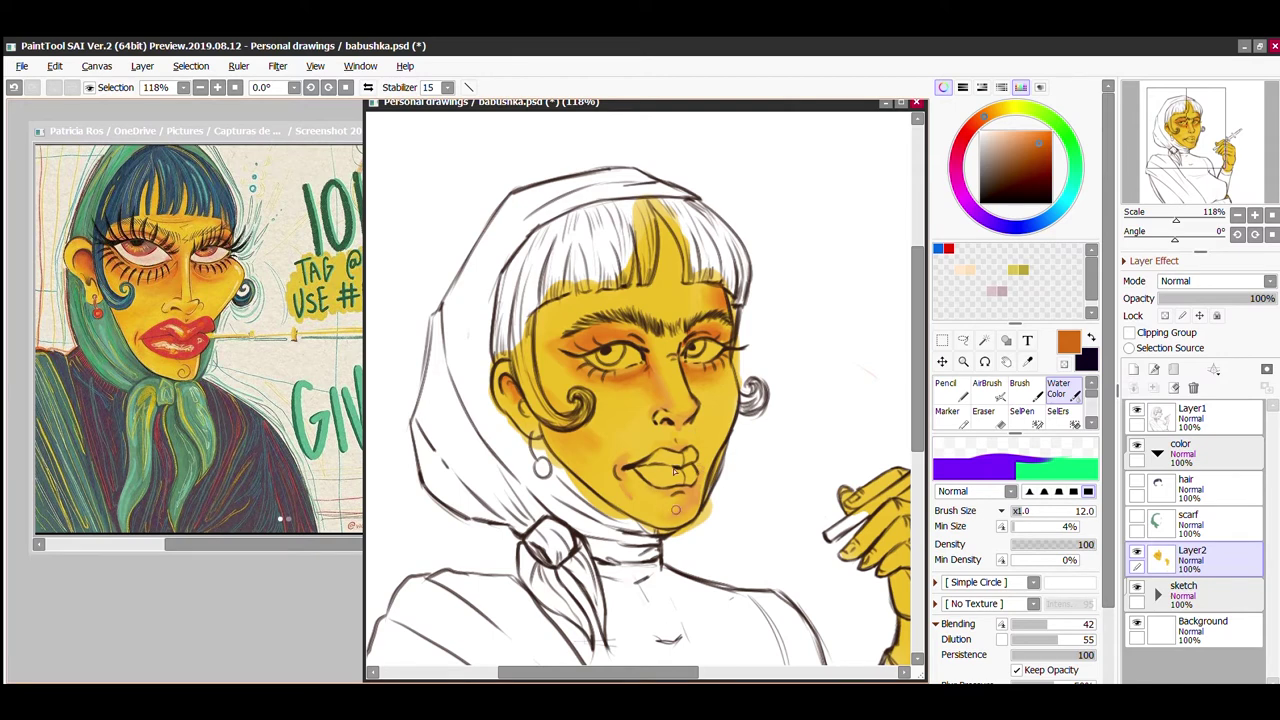
{"action": "key", "text": "ctrl+s"}
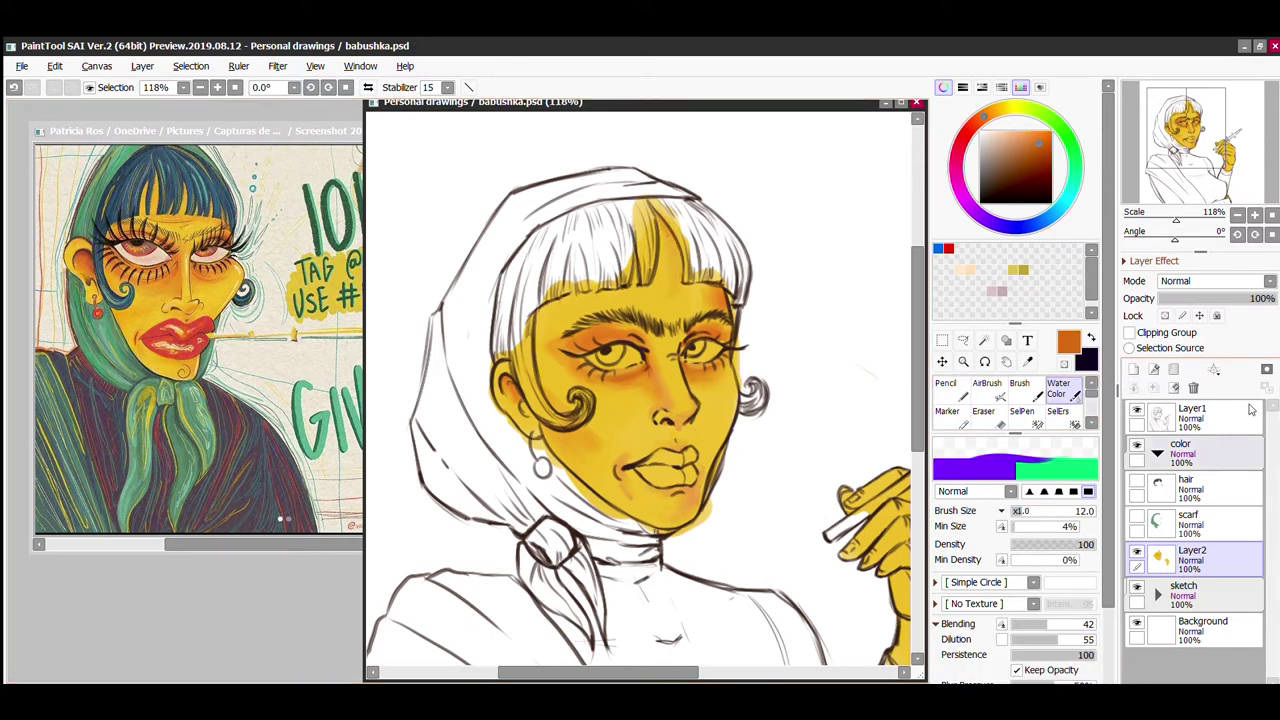
Step: Paint dark orange eyeshadow over the near eye's lid with a size 4 Acrylic Pencil, and save
{"action": "key", "text": "n"}
{"action": "key", "text": "c"}
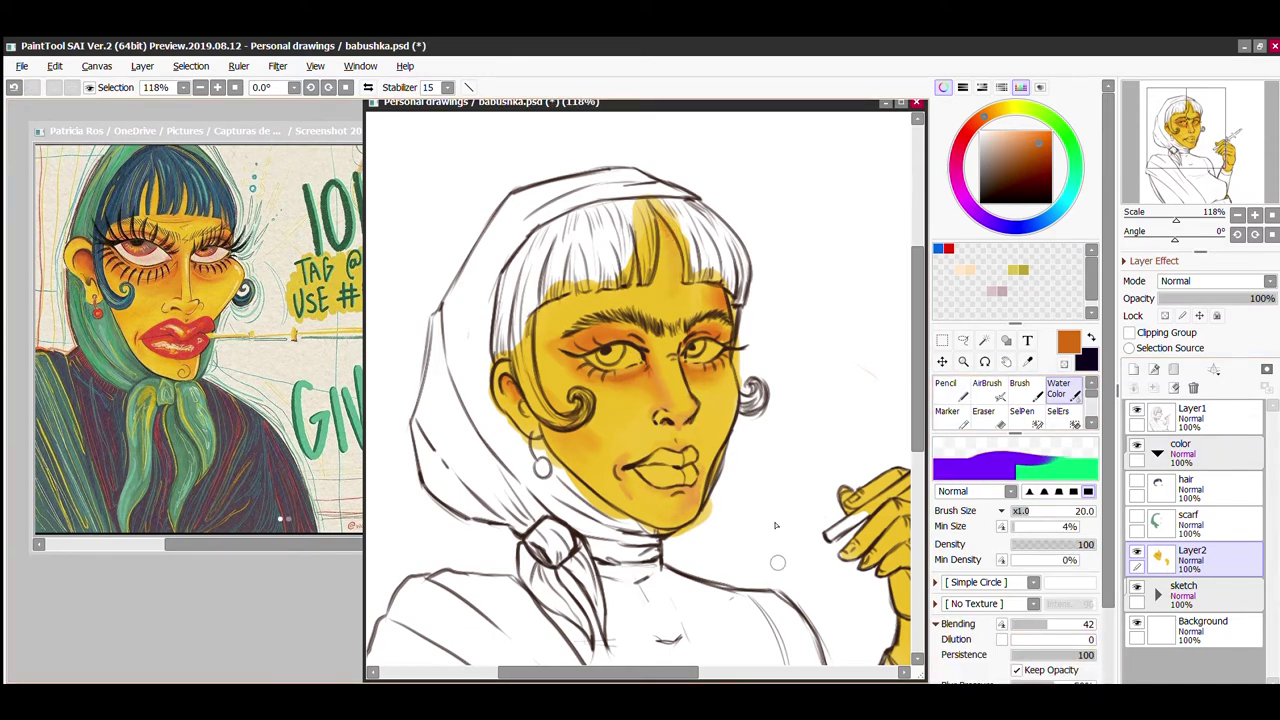
{"action": "key", "text": "n"}
{"action": "scroll", "coordinate": [646, 362], "scroll_direction": "up", "scroll_amount": 4}
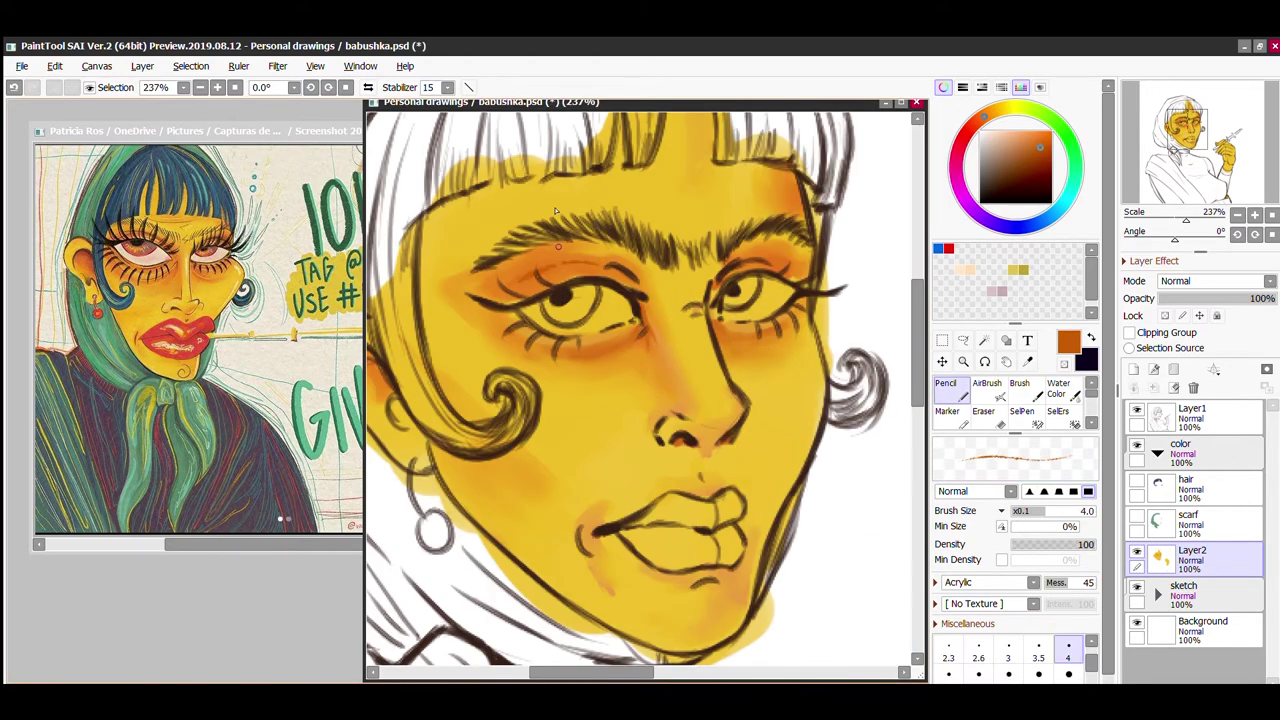
{"action": "left_click_drag", "start_coordinate": [478, 268], "coordinate": [612, 300]}
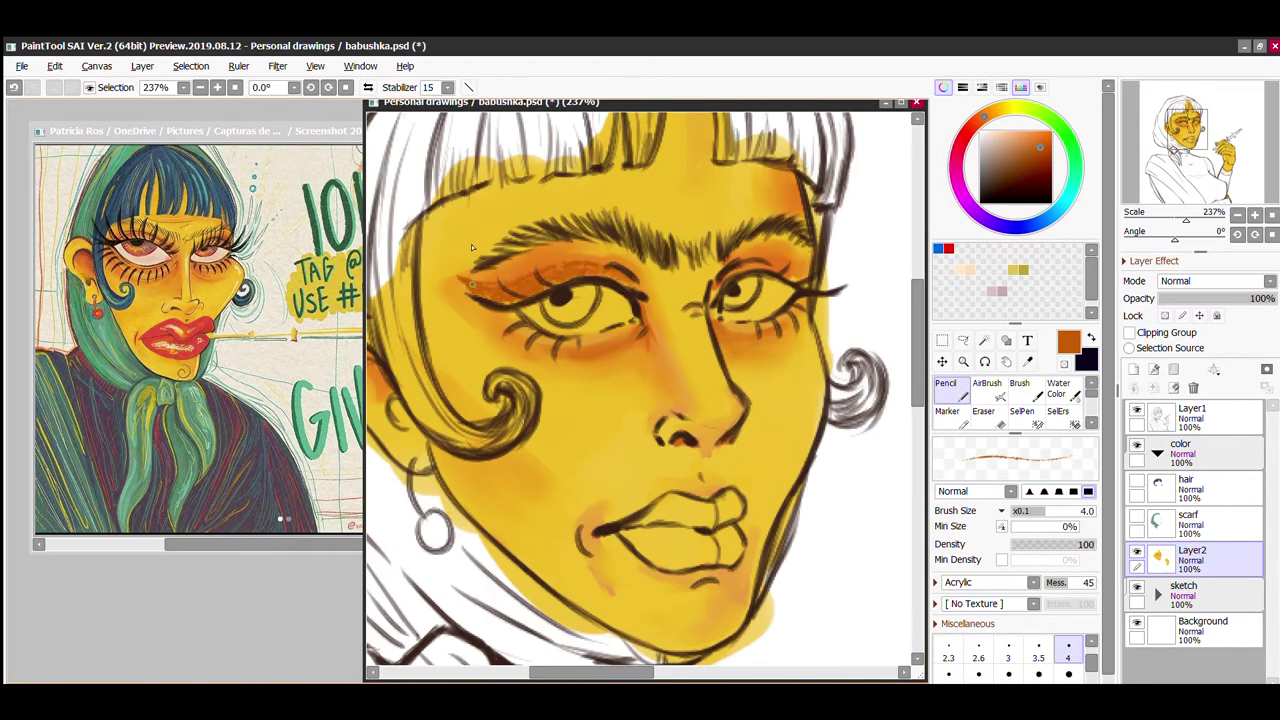
{"action": "scroll", "coordinate": [640, 390], "scroll_direction": "down", "scroll_amount": 4}
{"action": "scroll", "coordinate": [640, 390], "scroll_direction": "up", "scroll_amount": 3}
{"action": "key", "text": "ctrl+s"}
Step: Extend the dark orange eyeshadow to the far eye's lid with the size 4 Pencil, and save
{"action": "scroll", "coordinate": [583, 248], "scroll_direction": "up", "scroll_amount": 3}
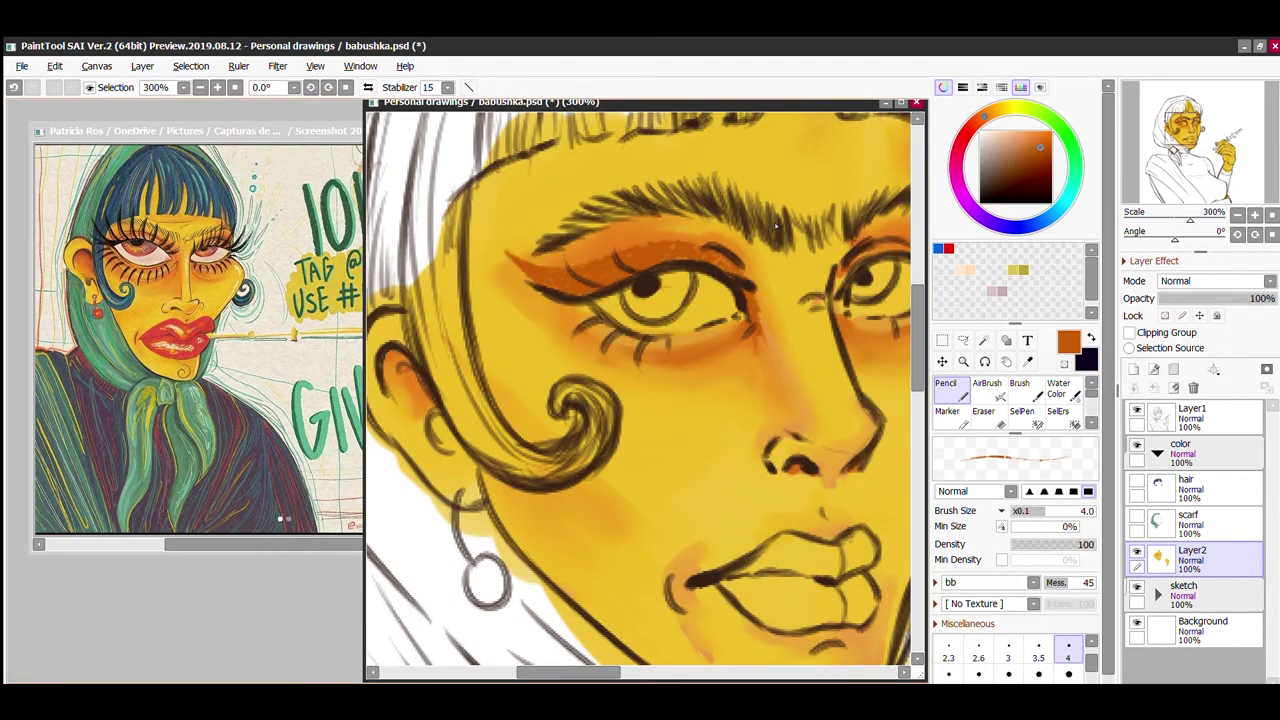
{"action": "scroll", "coordinate": [776, 226], "scroll_direction": "down", "scroll_amount": 2}
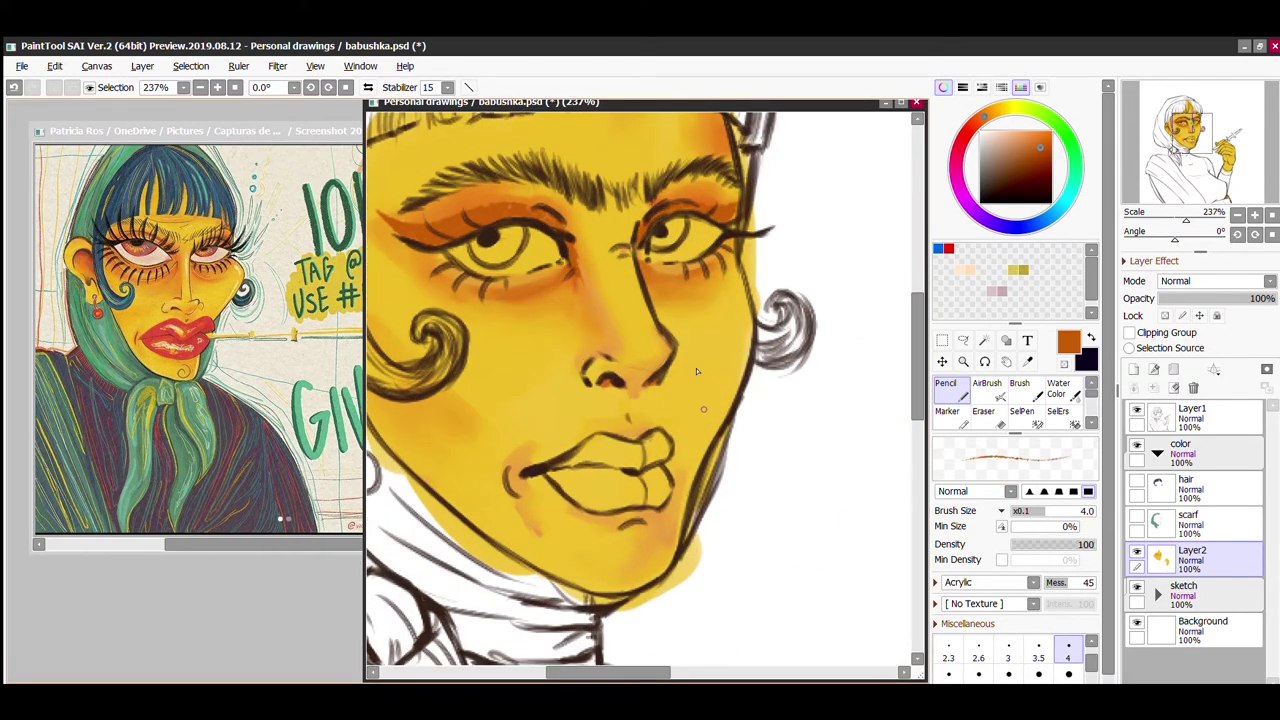
{"action": "scroll", "coordinate": [697, 371], "scroll_direction": "down", "scroll_amount": 3}
{"action": "scroll", "coordinate": [686, 468], "scroll_direction": "up", "scroll_amount": 3}
{"action": "key", "text": "ctrl+s"}
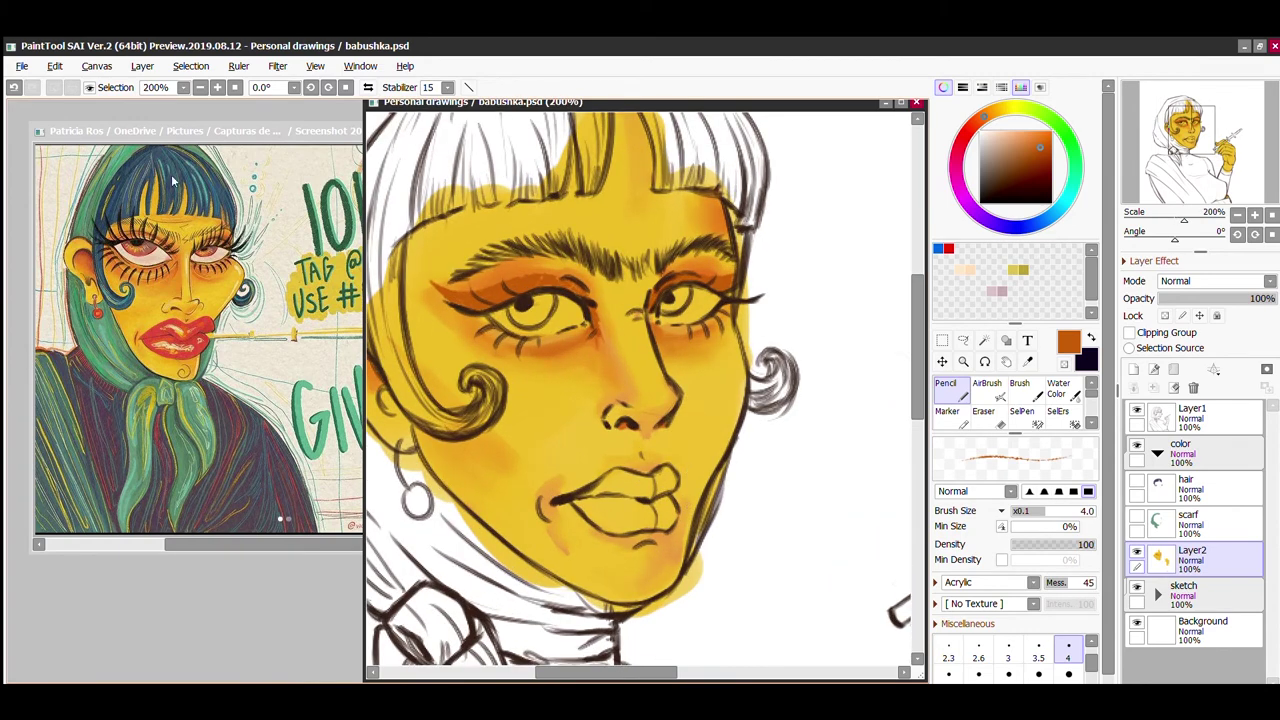
Step: Colour both irises coral red and the whites of the eyes pale beige with the size 7 Pencil
{"action": "left_click_drag", "start_coordinate": [548, 318], "coordinate": [516, 290]}
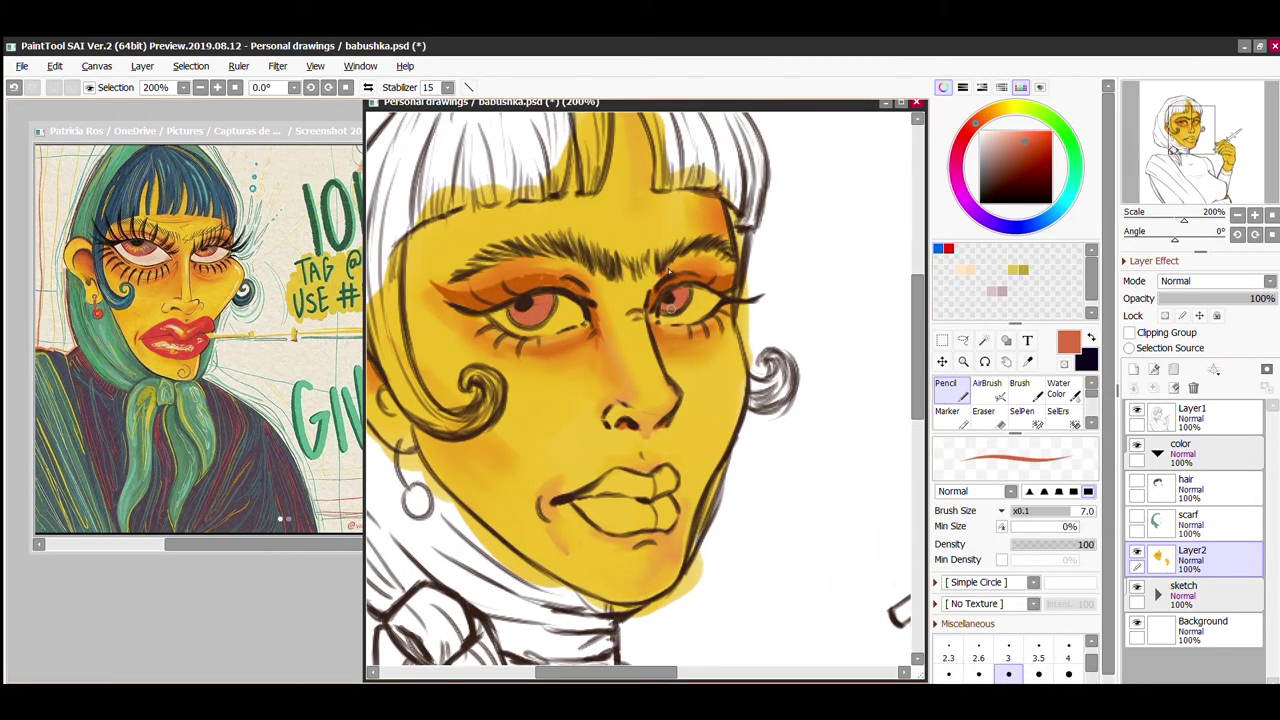
{"action": "left_click", "coordinate": [498, 283], "text": "alt"}
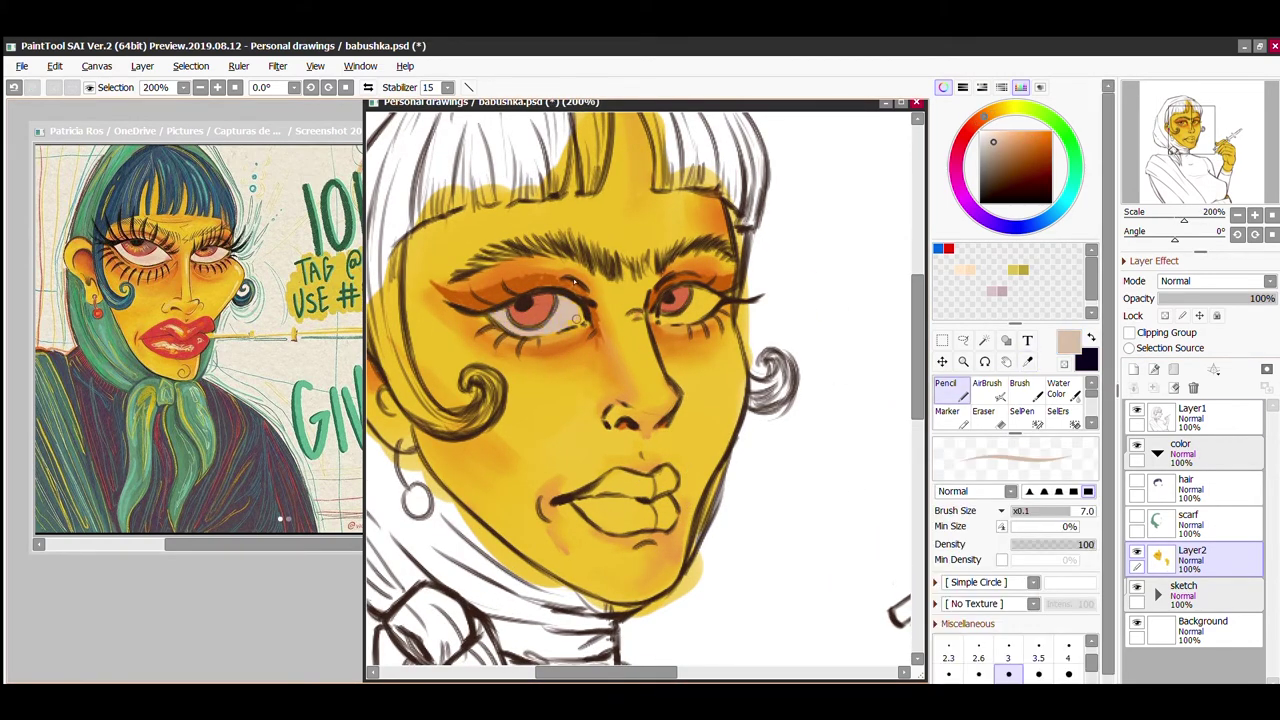
{"action": "scroll", "coordinate": [676, 424], "scroll_direction": "up", "scroll_amount": 1}
Step: Fill the upper and lower lips with the red swatch colour, and save
{"action": "left_click", "coordinate": [949, 248]}
{"action": "mouse_move", "coordinate": [565, 440]}
{"action": "left_mouse_down"}
{"action": "mouse_move", "coordinate": [615, 422]}
{"action": "mouse_move", "coordinate": [660, 428]}
{"action": "mouse_move", "coordinate": [600, 425]}
{"action": "mouse_move", "coordinate": [630, 475]}
{"action": "mouse_move", "coordinate": [670, 458]}
{"action": "left_mouse_up"}
{"action": "left_click_drag", "start_coordinate": [592, 472], "coordinate": [676, 462]}
{"action": "key", "text": "ctrl+s"}
Step: Paint lighter orange-red areas on the upper and lower lips with colours sampled from the picture
{"action": "key", "text": "alt"}
{"action": "left_click", "coordinate": [657, 432], "text": "alt"}
{"action": "left_click_drag", "start_coordinate": [590, 434], "coordinate": [657, 432]}
{"action": "left_click_drag", "start_coordinate": [588, 470], "coordinate": [666, 470]}
{"action": "key", "text": "alt"}
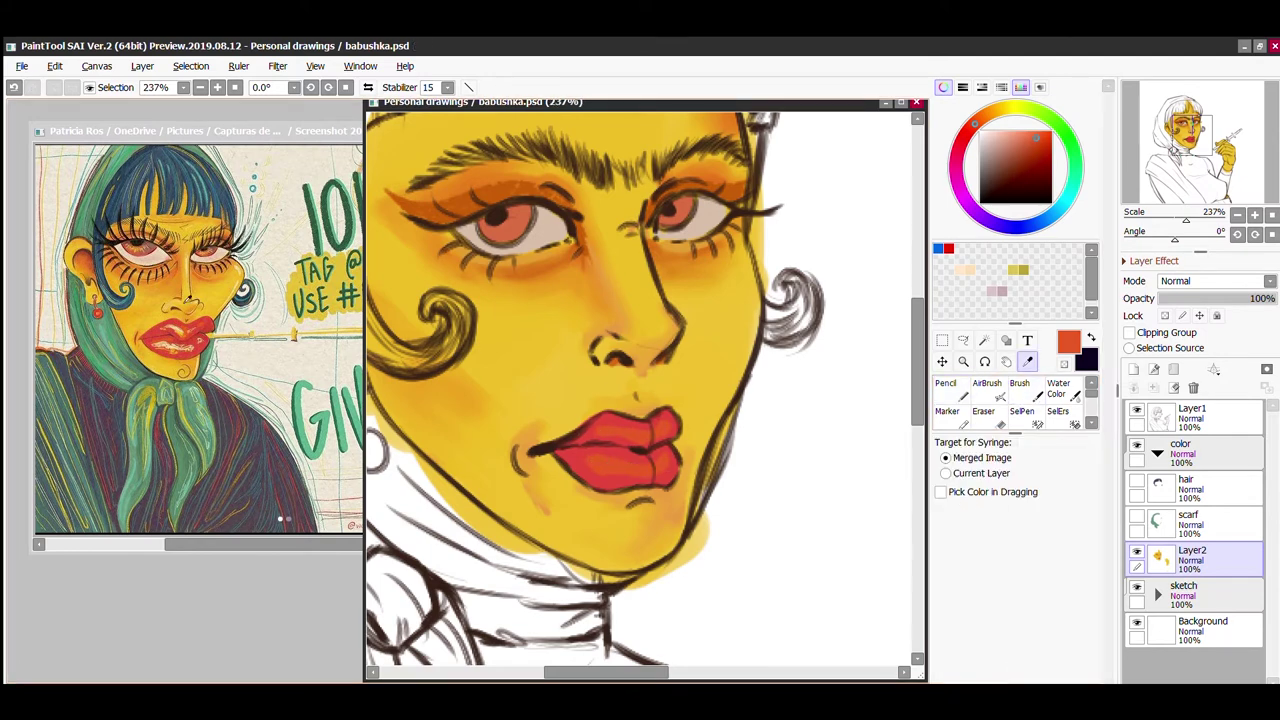
{"action": "left_click", "coordinate": [620, 460], "text": "alt"}
{"action": "left_click", "coordinate": [620, 460]}
Step: Try pale yellow highlights on the upper lip with the Brush and Pencil tools
{"action": "left_click", "coordinate": [643, 400], "text": "alt"}
{"action": "key", "text": "b"}
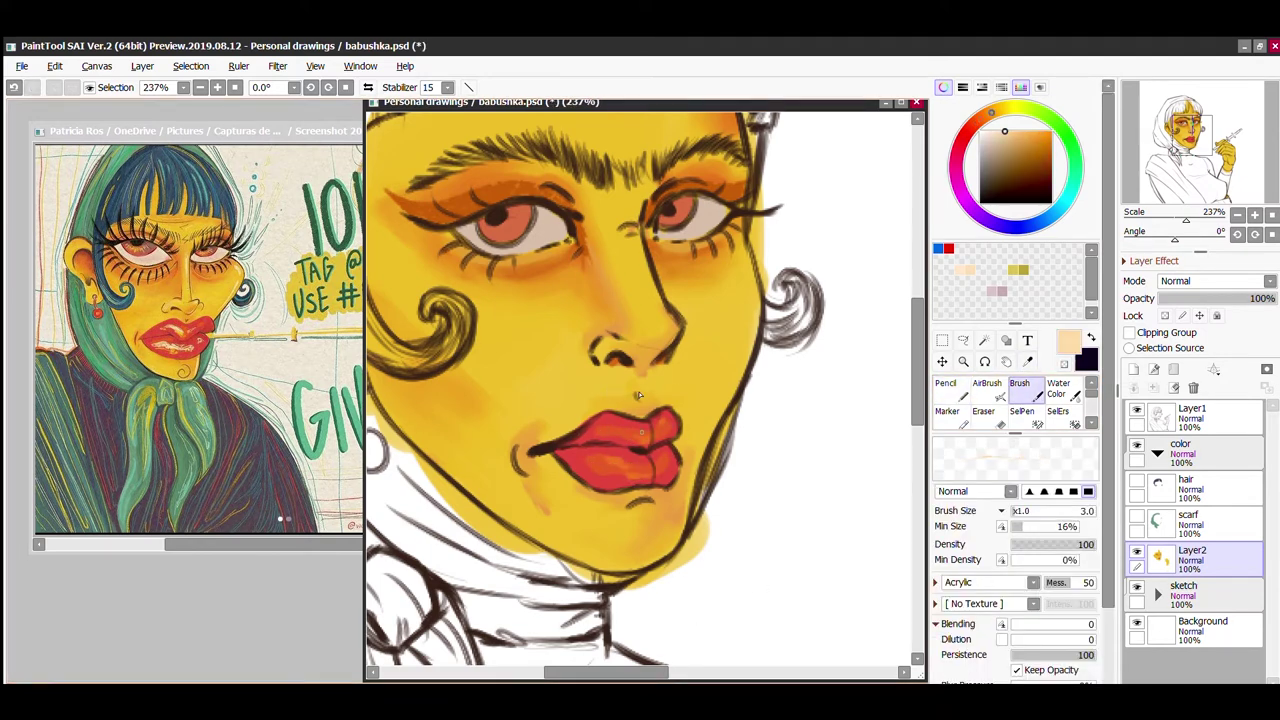
{"action": "left_click", "coordinate": [643, 401], "text": "alt"}
{"action": "key", "text": "n"}
{"action": "left_click_drag", "start_coordinate": [608, 436], "coordinate": [650, 432]}
{"action": "key", "text": "ctrl+z"}
{"action": "key", "text": "ctrl+z"}
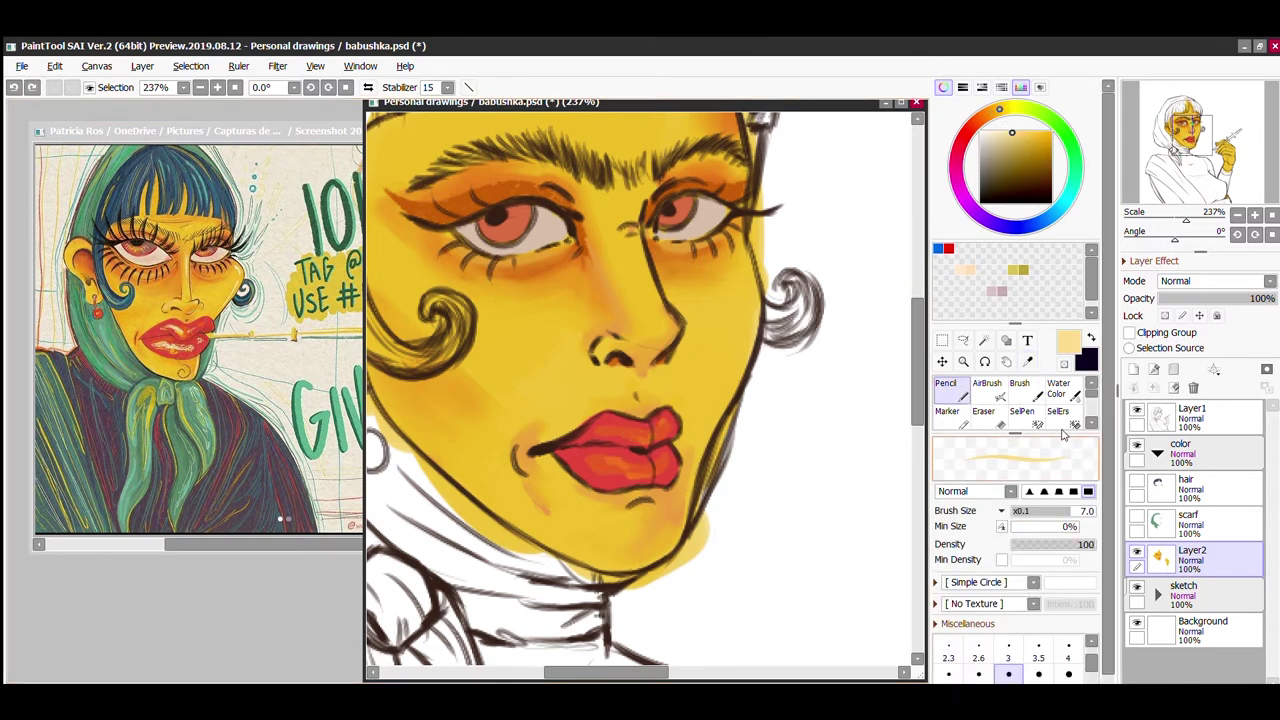
Step: Set the Brush to the Hair shape at 100, size 7, with 1% minimum size and 100% minimum density, and save
{"action": "key", "text": "b"}
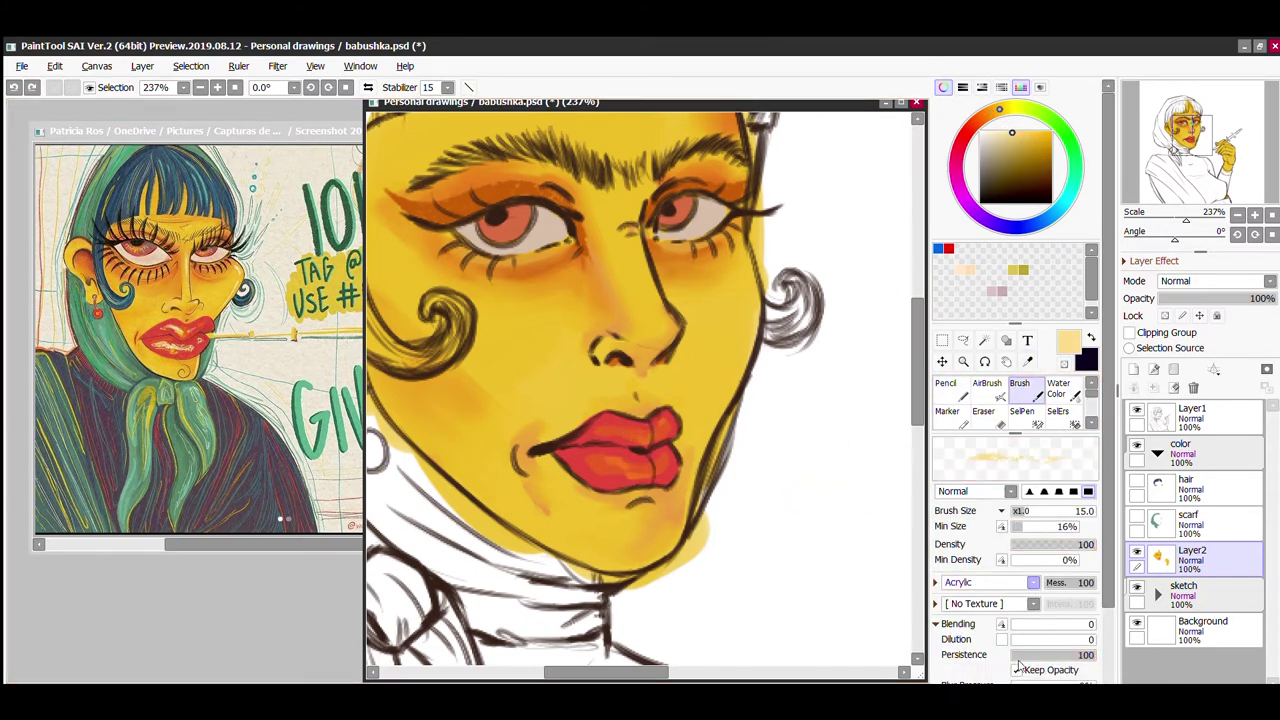
{"action": "key", "text": "b"}
{"action": "key", "text": "ctrl+s"}
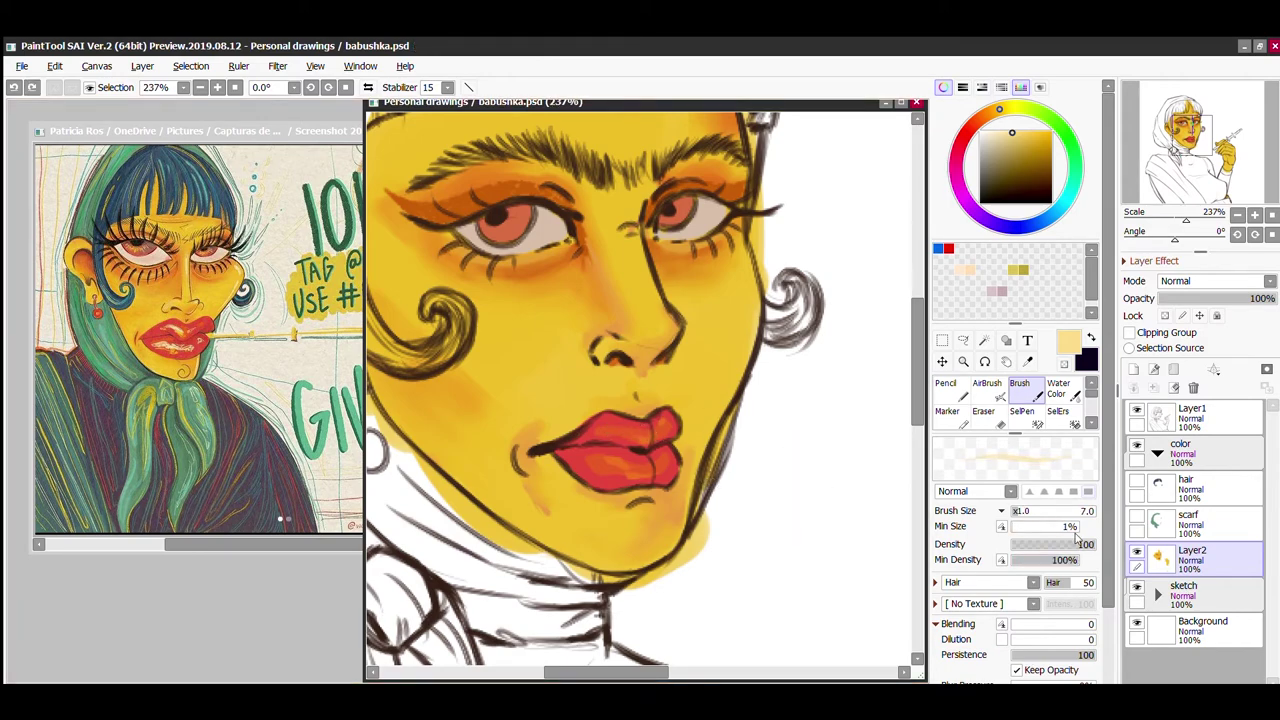
{"action": "key", "text": "ctrl+minus"}
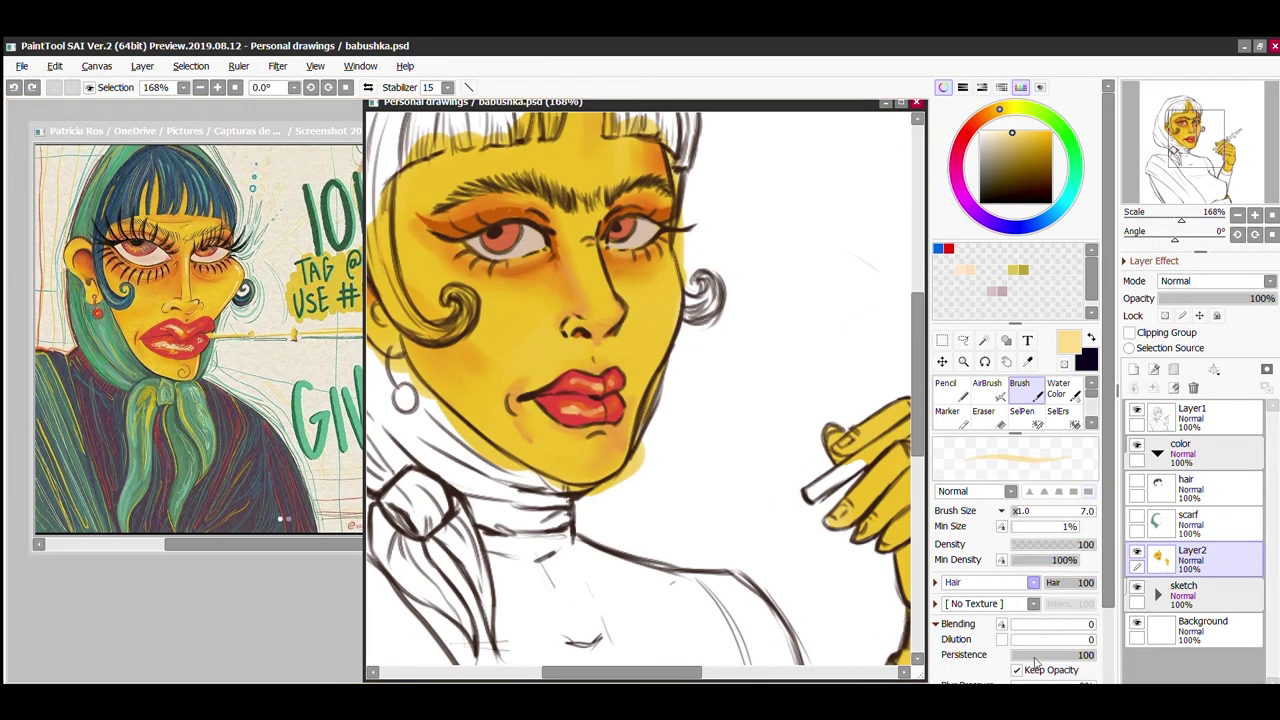
Step: Paint pale orange highlights on both lips with the size 7 Pencil, and save
{"action": "scroll", "coordinate": [586, 506], "scroll_direction": "up", "scroll_amount": 4}
{"action": "key", "text": "n"}
{"action": "scroll", "coordinate": [620, 400], "scroll_direction": "down", "scroll_amount": 3}
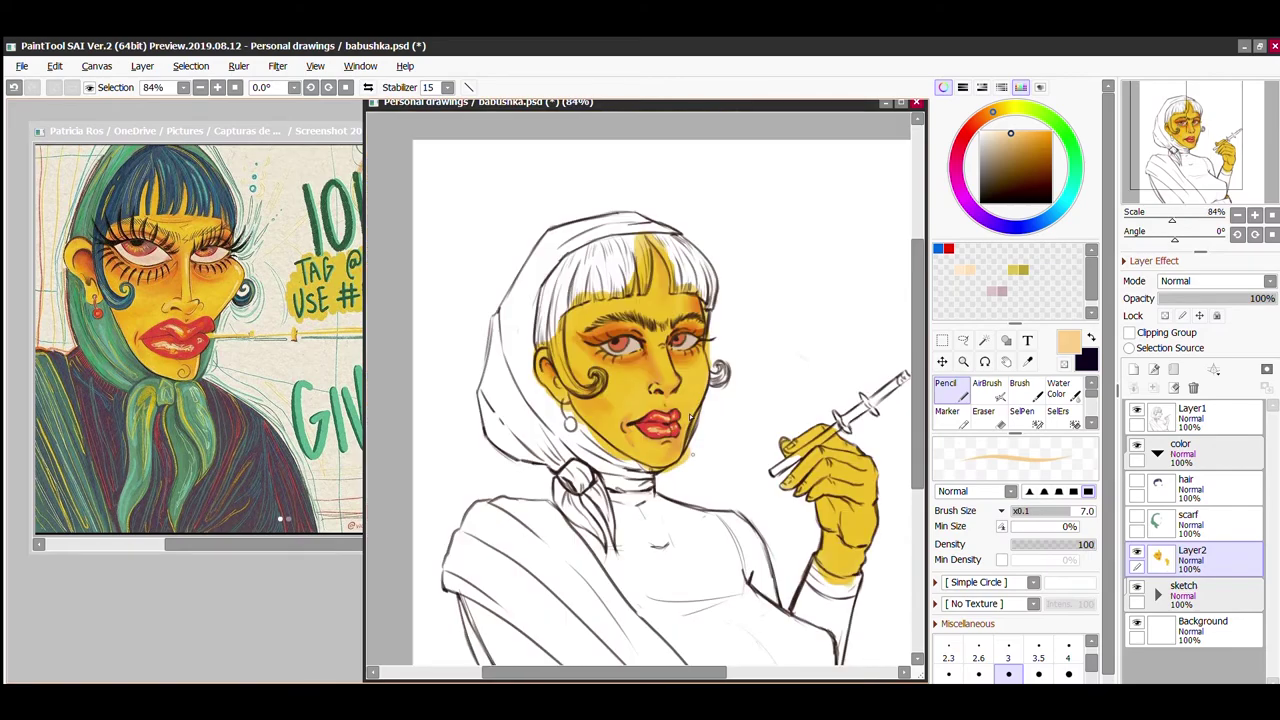
{"action": "right_click", "coordinate": [600, 430]}
{"action": "key", "text": "ctrl+s"}
{"action": "scroll", "coordinate": [771, 430], "scroll_direction": "down", "scroll_amount": 4}
{"action": "scroll", "coordinate": [771, 430], "scroll_direction": "up", "scroll_amount": 4}
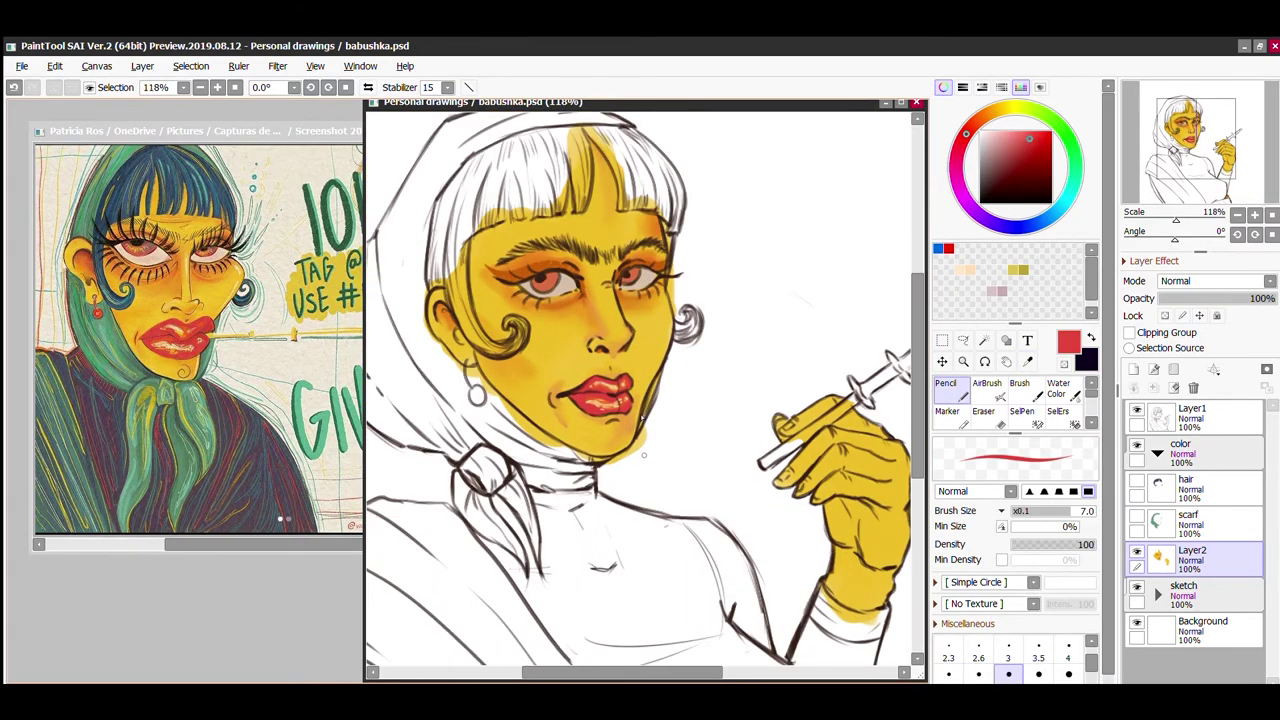
Step: Add reddish orange accents around the inner corner of the near eye with the size 7 Pencil
{"action": "left_click_drag", "start_coordinate": [617, 357], "coordinate": [661, 273]}
{"action": "scroll", "coordinate": [573, 540], "scroll_direction": "up", "scroll_amount": 2}
{"action": "right_click", "coordinate": [540, 310]}
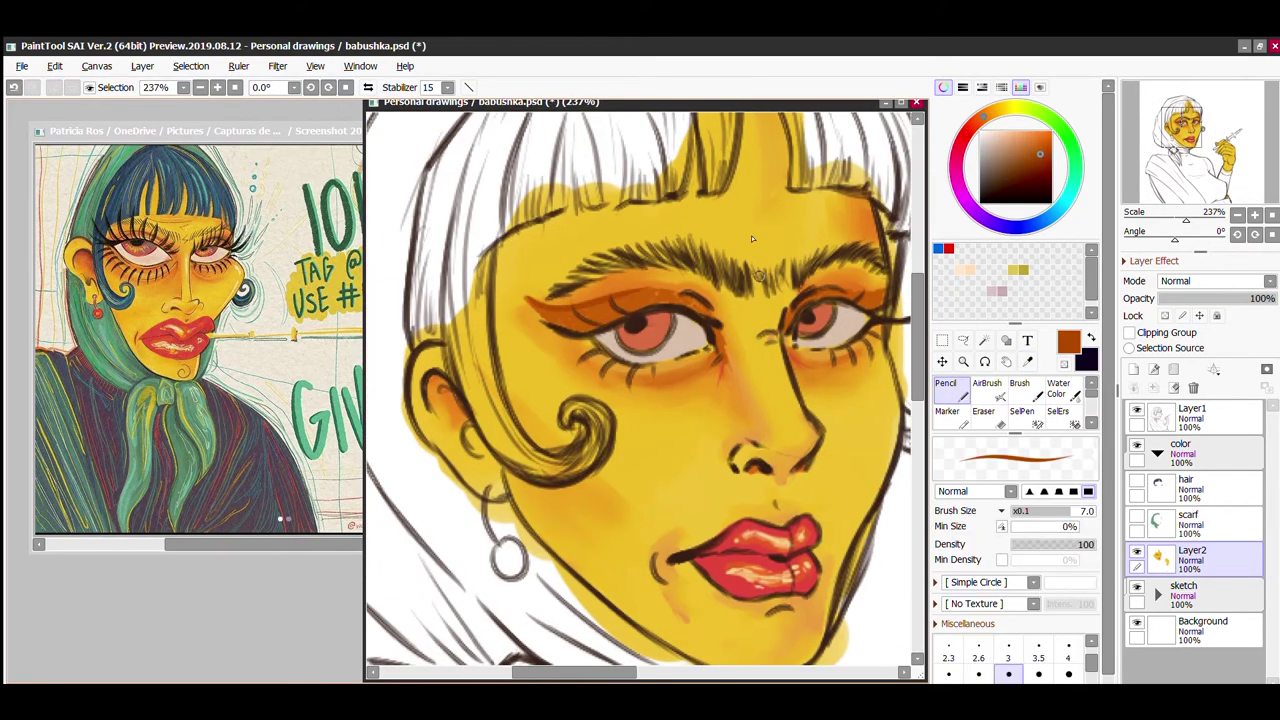
{"action": "scroll", "coordinate": [759, 430], "scroll_direction": "down", "scroll_amount": 4}
{"action": "scroll", "coordinate": [759, 430], "scroll_direction": "up", "scroll_amount": 2}
{"action": "scroll", "coordinate": [759, 430], "scroll_direction": "up", "scroll_amount": 2}
Step: Paint a pale yellow highlight along the far cheek with a size 5 Bristle Pencil, and save
{"action": "right_click", "coordinate": [693, 294]}
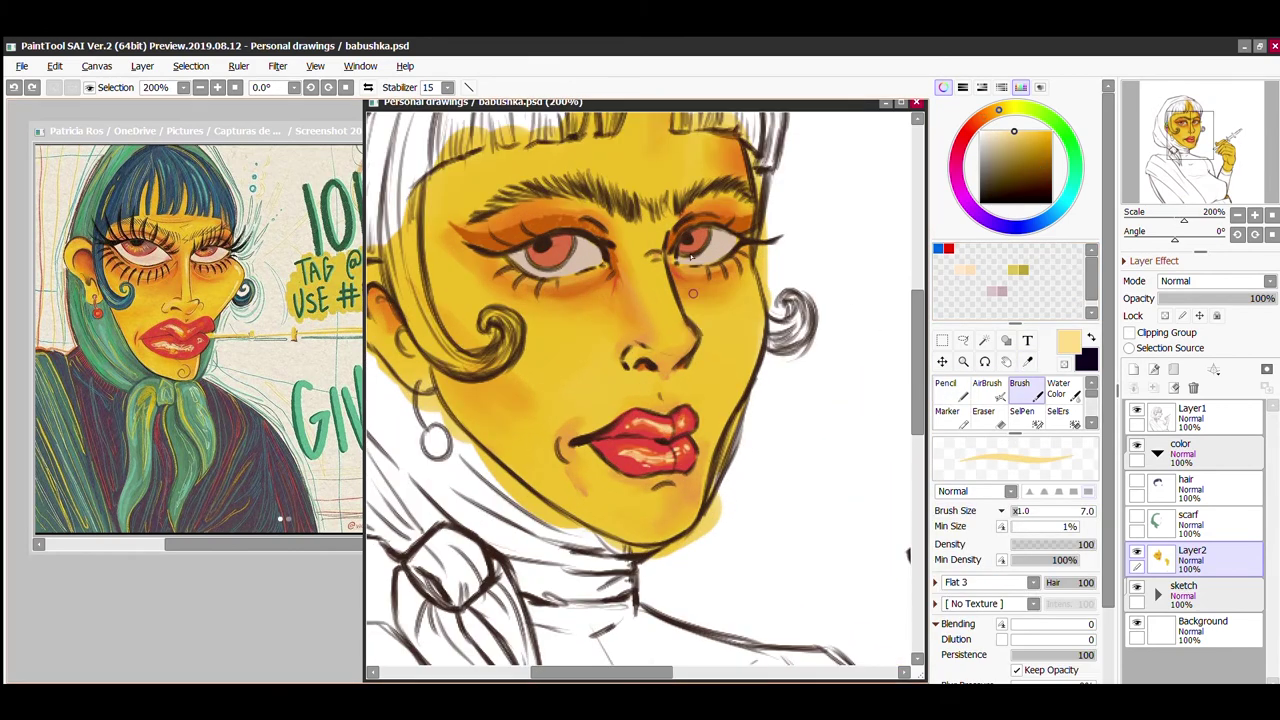
{"action": "key", "text": "b"}
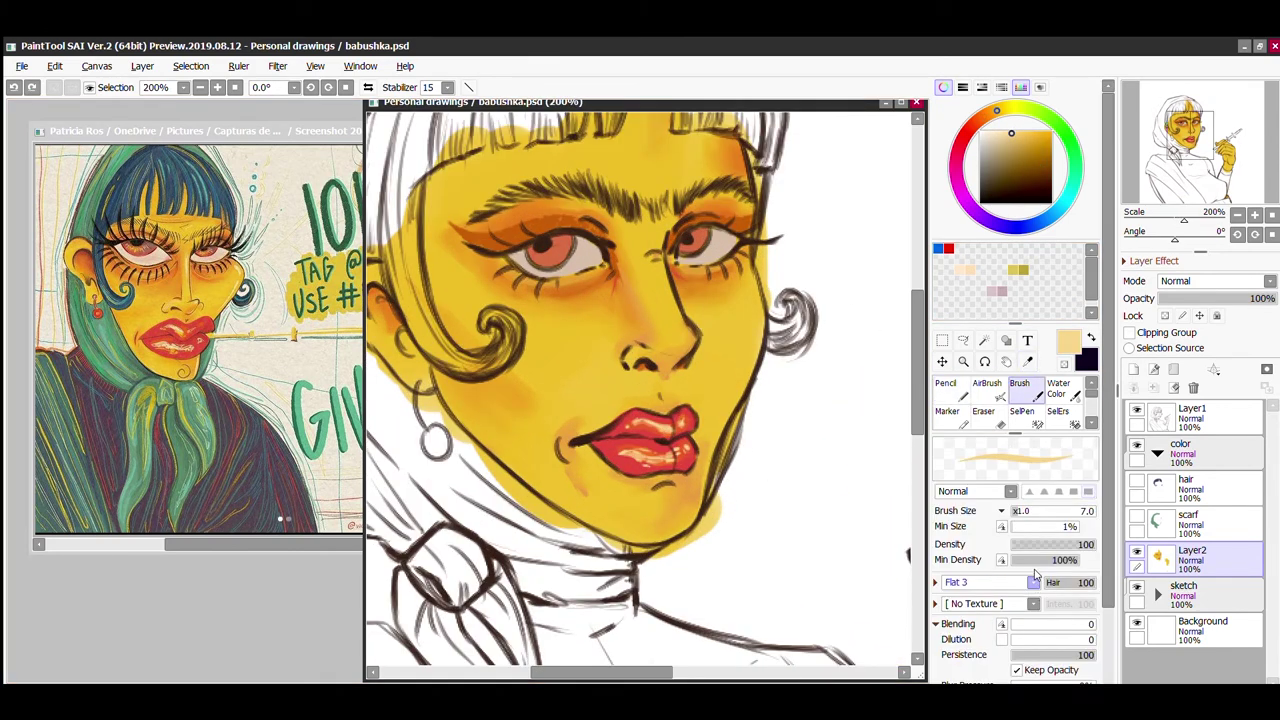
{"action": "key", "text": "n"}
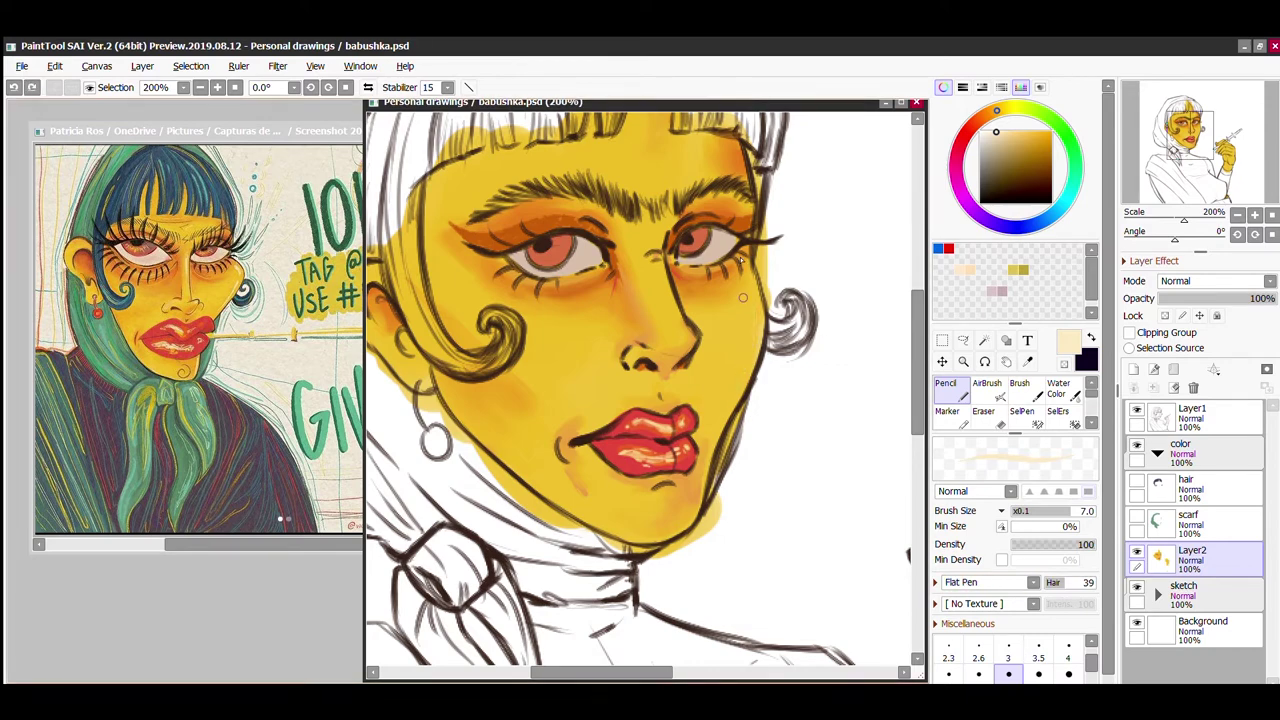
{"action": "key", "text": "["}
{"action": "key", "text": "["}
{"action": "right_click", "coordinate": [750, 291]}
{"action": "left_click_drag", "start_coordinate": [740, 410], "coordinate": [739, 368]}
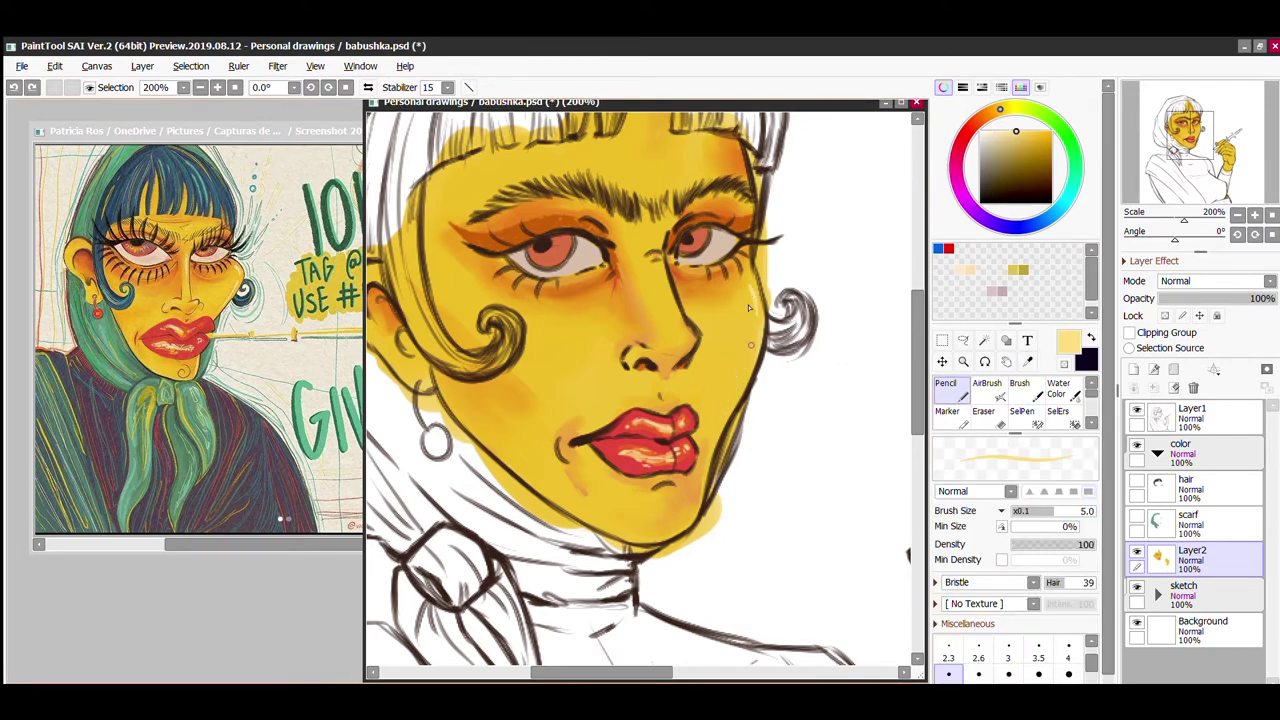
{"action": "scroll", "coordinate": [748, 307], "scroll_direction": "down", "scroll_amount": 2}
{"action": "scroll", "coordinate": [527, 197], "scroll_direction": "up", "scroll_amount": 2}
{"action": "scroll", "coordinate": [768, 195], "scroll_direction": "down", "scroll_amount": 2}
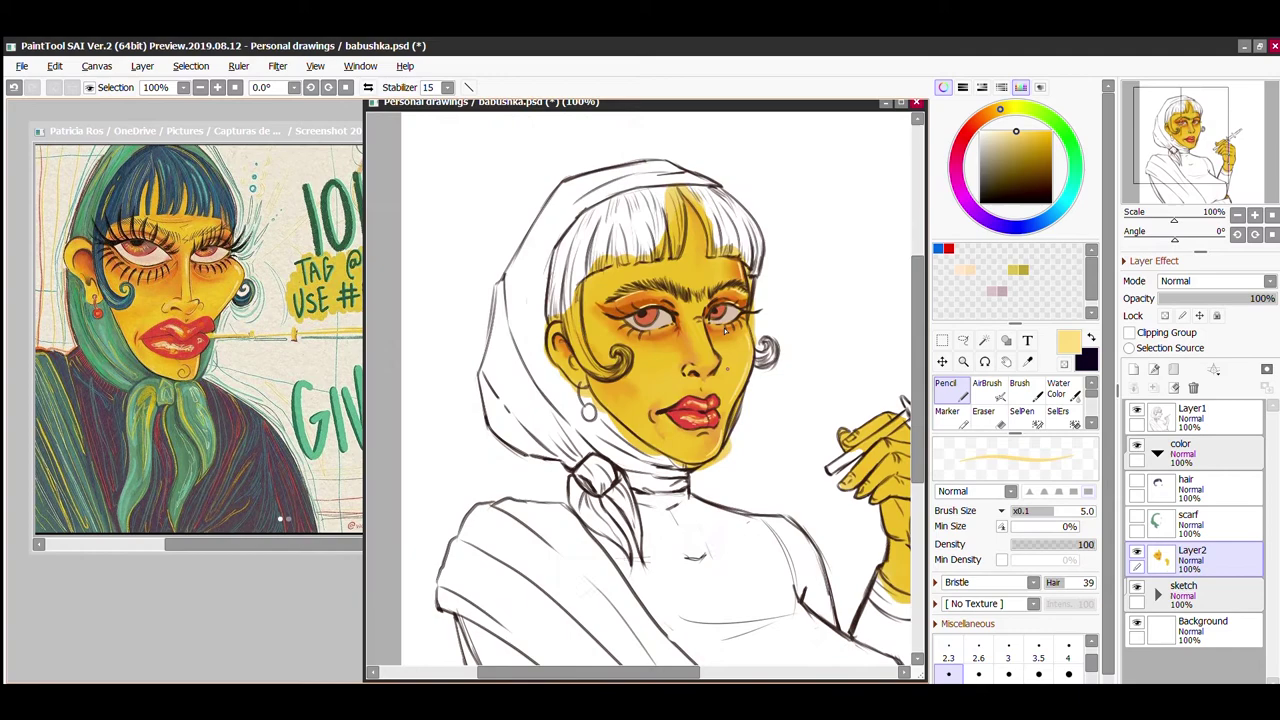
{"action": "scroll", "coordinate": [697, 296], "scroll_direction": "up", "scroll_amount": 1}
{"action": "key", "text": "ctrl+s"}
{"action": "scroll", "coordinate": [780, 430], "scroll_direction": "down", "scroll_amount": 2}
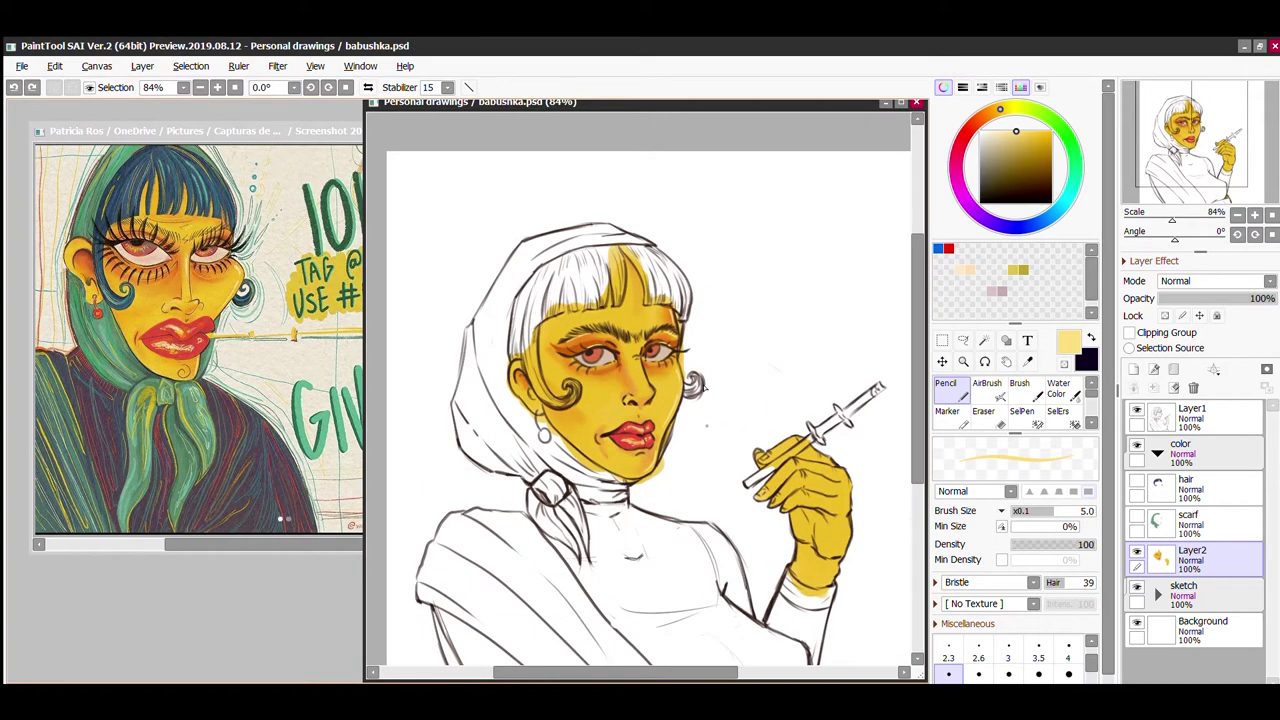
Step: Paint a short vertical pale yellow stroke on the chest
{"action": "left_click_drag", "start_coordinate": [707, 425], "coordinate": [680, 405]}
{"action": "left_click_drag", "start_coordinate": [586, 498], "coordinate": [586, 524]}
{"action": "key", "text": "w"}
{"action": "scroll", "coordinate": [620, 400], "scroll_direction": "up", "scroll_amount": 2}
{"action": "scroll", "coordinate": [641, 387], "scroll_direction": "down", "scroll_amount": 2}
{"action": "scroll", "coordinate": [641, 387], "scroll_direction": "up", "scroll_amount": 2}
Step: Shade the raised hand's fingers, palm and wrist in sampled orange with the Pencil, and blend with a size 20 Water Color brush
{"action": "left_click", "coordinate": [485, 329], "text": "alt"}
{"action": "key", "text": "n"}
{"action": "left_click_drag", "start_coordinate": [666, 408], "coordinate": [672, 415]}
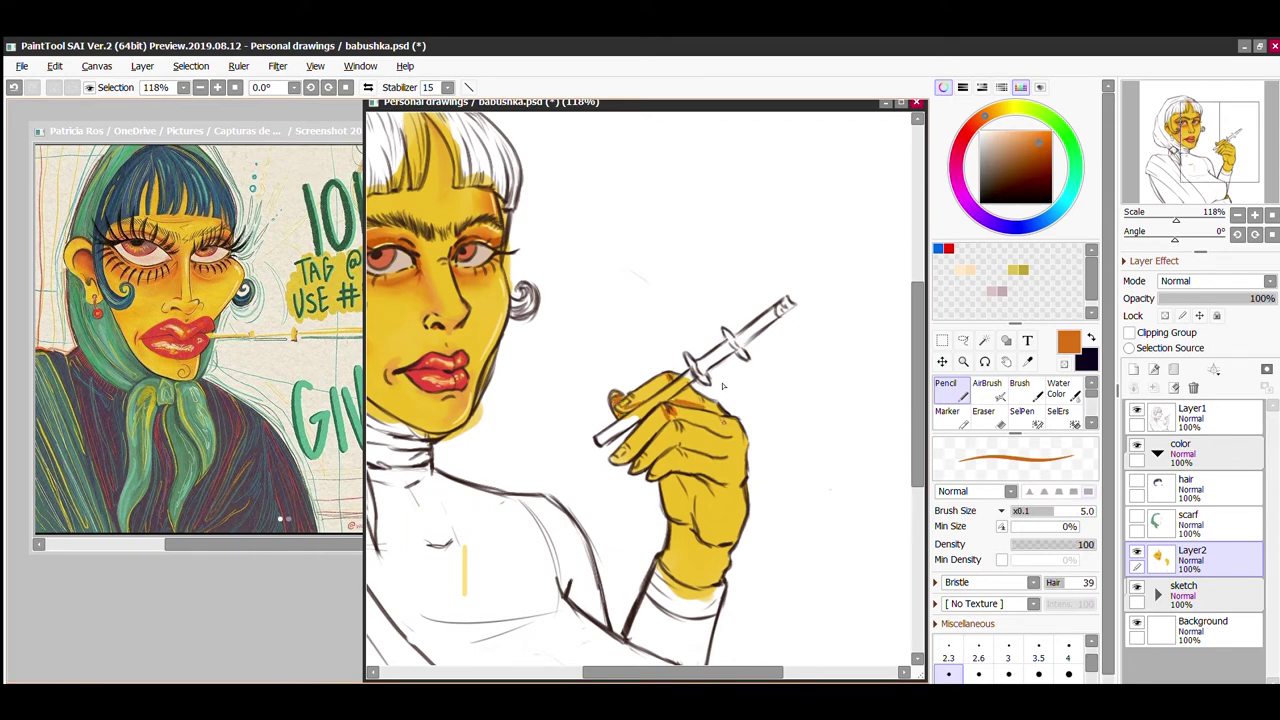
{"action": "left_click_drag", "start_coordinate": [700, 472], "coordinate": [684, 535]}
{"action": "left_click_drag", "start_coordinate": [700, 500], "coordinate": [784, 458]}
{"action": "key", "text": "w"}
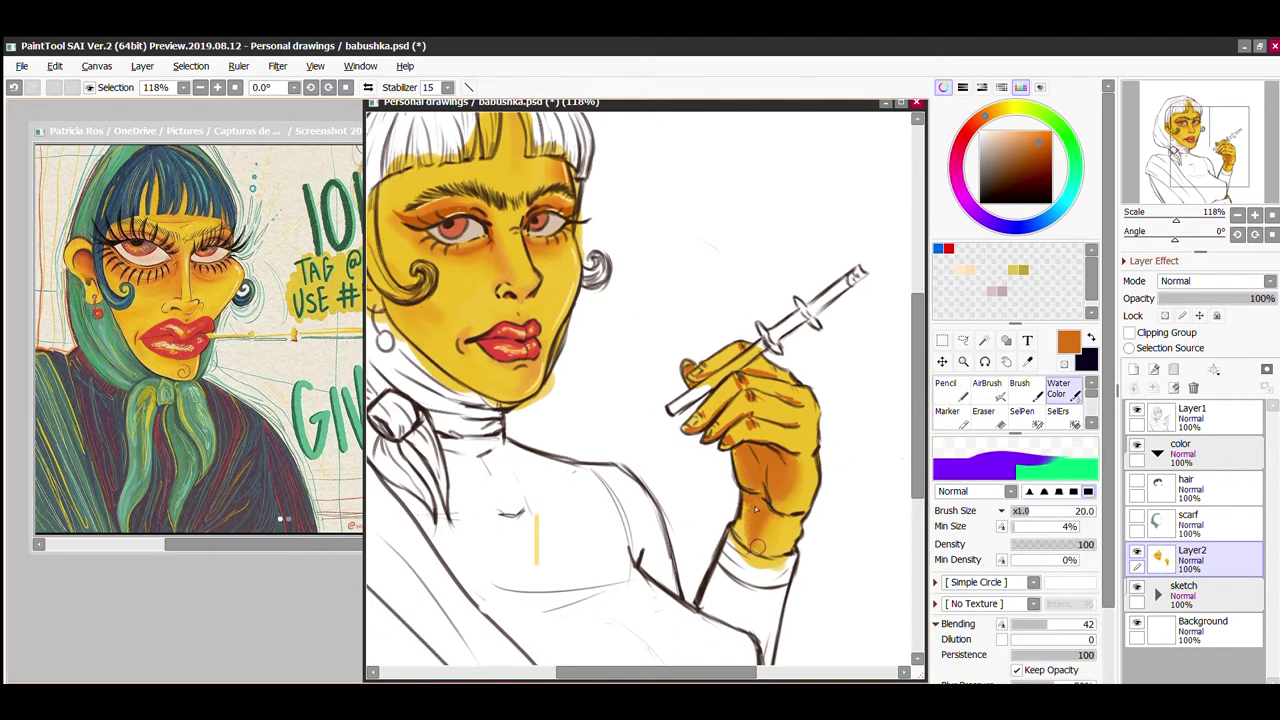
{"action": "scroll", "coordinate": [783, 397], "scroll_direction": "down", "scroll_amount": 4}
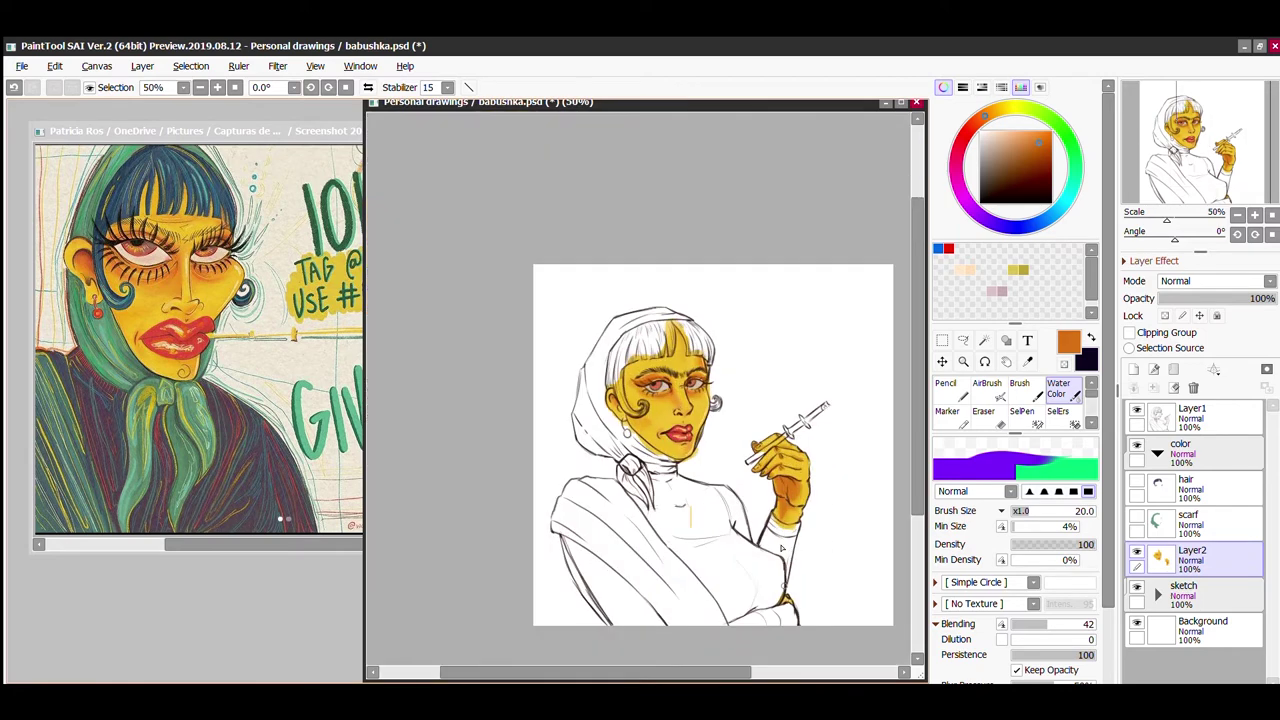
Step: Refine the orange shading on the raised hand and wrist with Pencil and Water Color, and save
{"action": "scroll", "coordinate": [710, 384], "scroll_direction": "up", "scroll_amount": 5}
{"action": "key", "text": "n"}
{"action": "key", "text": "w"}
{"action": "scroll", "coordinate": [760, 400], "scroll_direction": "down", "scroll_amount": 3}
{"action": "key", "text": "ctrl+s"}
Step: Soften the shading on the raised fingers with a size 12 Water Color brush, and save
{"action": "scroll", "coordinate": [898, 386], "scroll_direction": "up", "scroll_amount": 3}
{"action": "key", "text": "bracketright"}
{"action": "key", "text": "bracketright"}
{"action": "key", "text": "bracketright"}
{"action": "key", "text": "bracketright"}
{"action": "left_click_drag", "start_coordinate": [790, 374], "coordinate": [776, 389]}
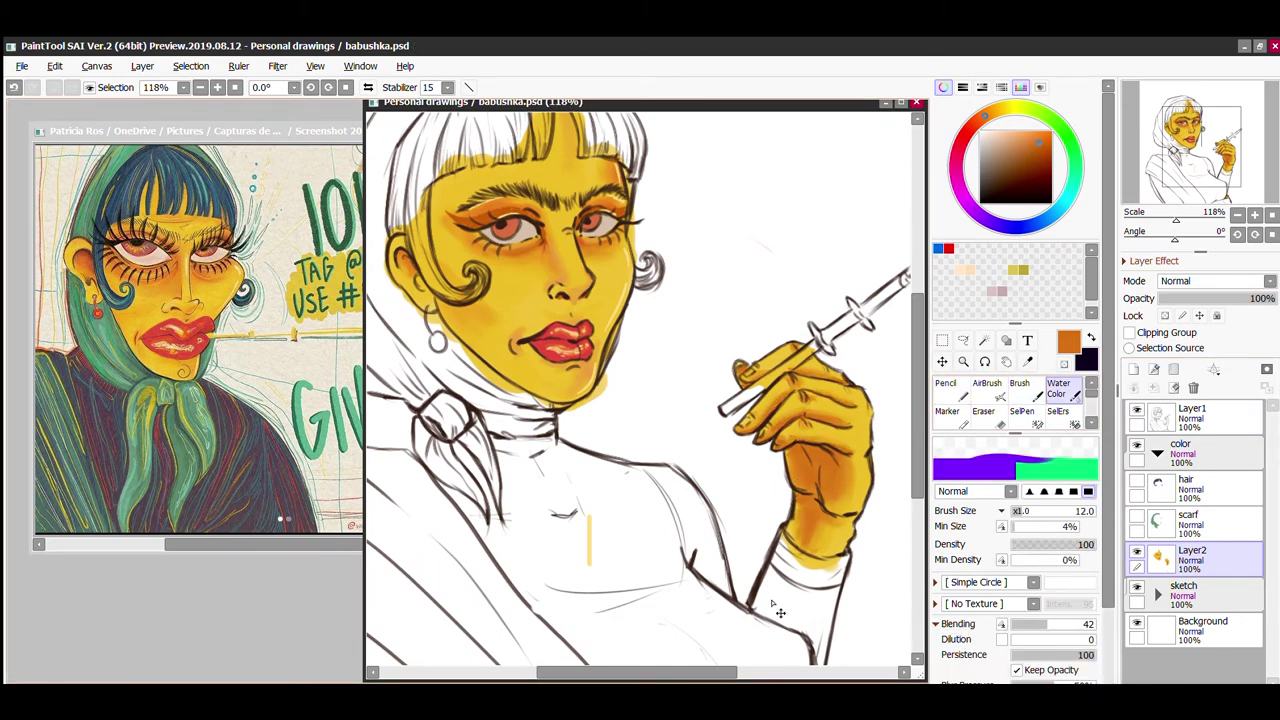
{"action": "key", "text": "n"}
{"action": "key", "text": "ctrl+s"}
Step: Erase the stray yellow stroke on the chest with a size 40 Eraser
{"action": "scroll", "coordinate": [780, 480], "scroll_direction": "down", "scroll_amount": 3}
{"action": "scroll", "coordinate": [726, 400], "scroll_direction": "up", "scroll_amount": 4}
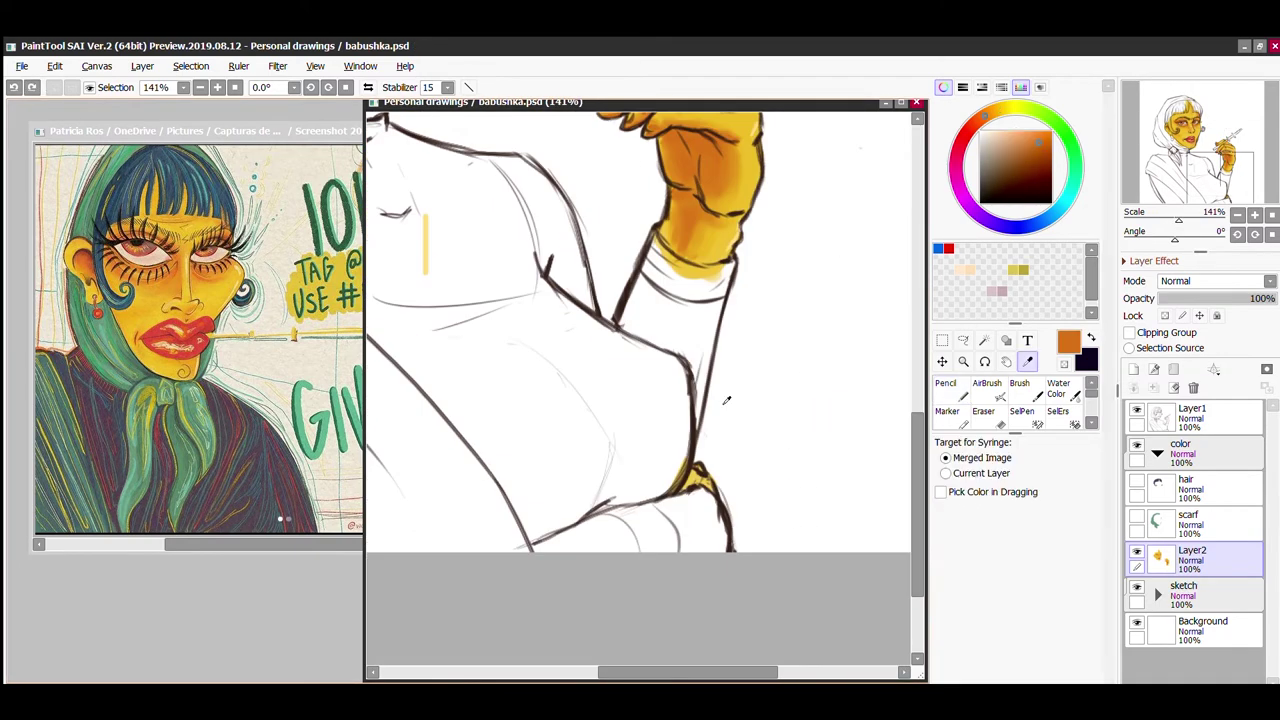
{"action": "key", "text": "e"}
{"action": "scroll", "coordinate": [726, 400], "scroll_direction": "down", "scroll_amount": 4}
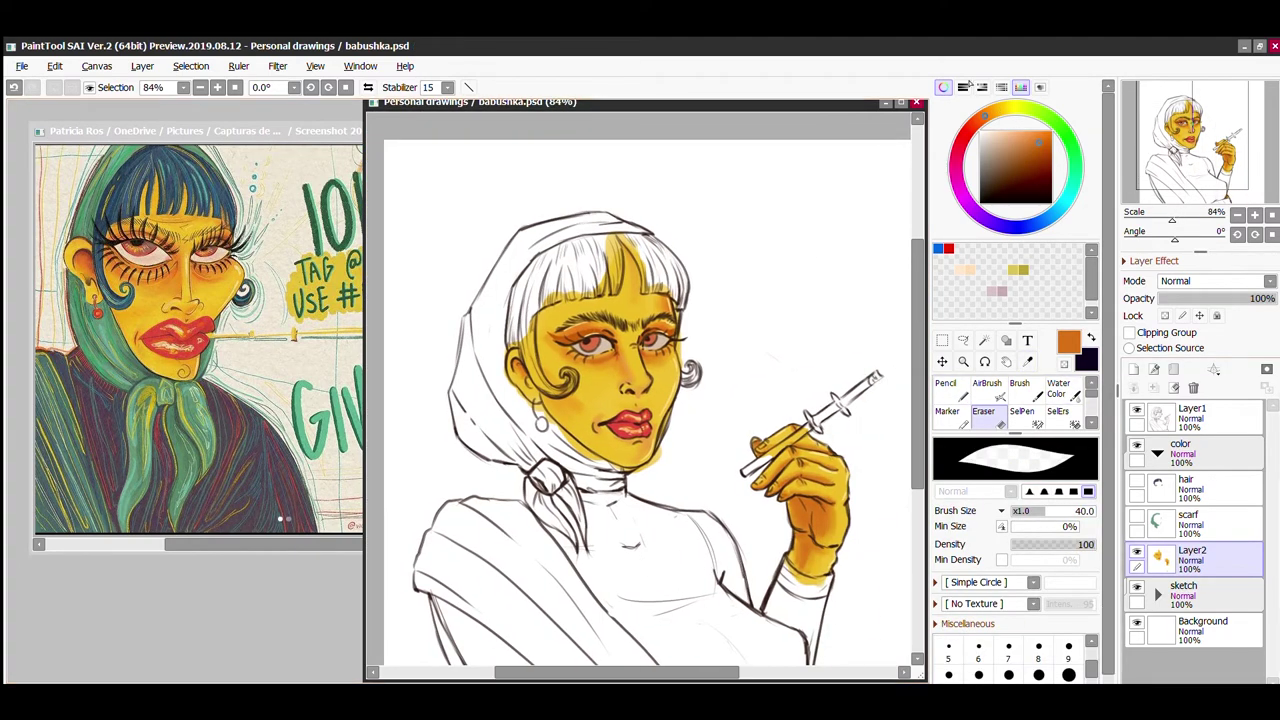
Step: Blend the skin tones with a size 100 AirBrush, using sampled yellow and orange
{"action": "key", "text": "v"}
{"action": "scroll", "coordinate": [640, 400], "scroll_direction": "down", "scroll_amount": 1}
{"action": "key", "text": "n"}
{"action": "scroll", "coordinate": [640, 400], "scroll_direction": "up", "scroll_amount": 5}
{"action": "scroll", "coordinate": [632, 453], "scroll_direction": "down", "scroll_amount": 3}
{"action": "key", "text": "v"}
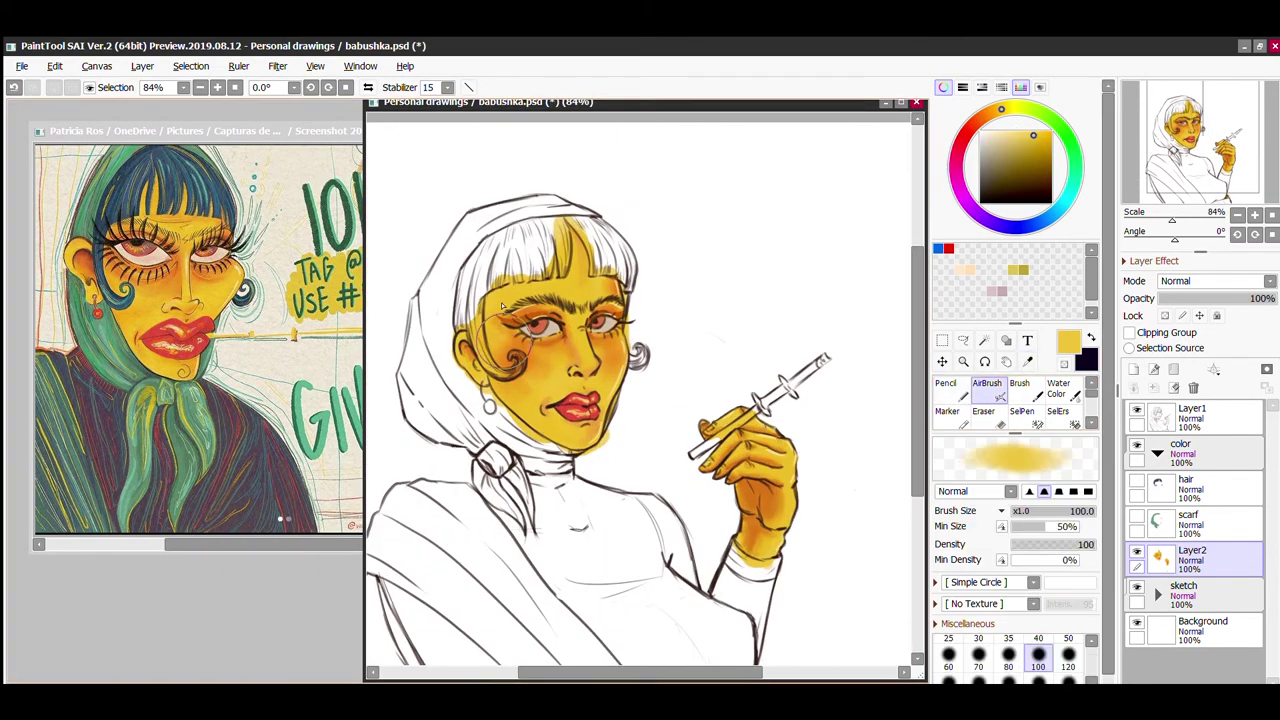
{"action": "scroll", "coordinate": [606, 417], "scroll_direction": "down", "scroll_amount": 3}
{"action": "left_click", "coordinate": [606, 417], "text": "alt"}
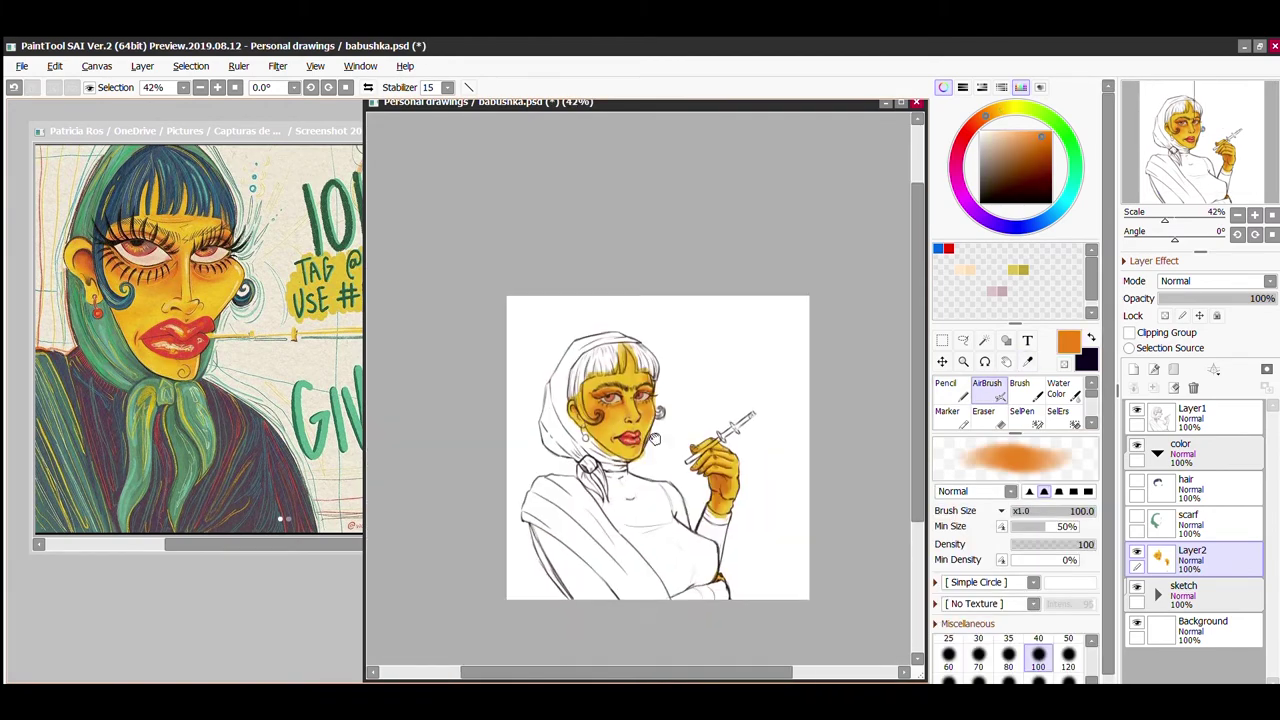
Step: Paint the dangling earring red with a size 5 Pencil and add pale yellow highlights to the face
{"action": "scroll", "coordinate": [655, 440], "scroll_direction": "up", "scroll_amount": 4}
{"action": "key", "text": "n"}
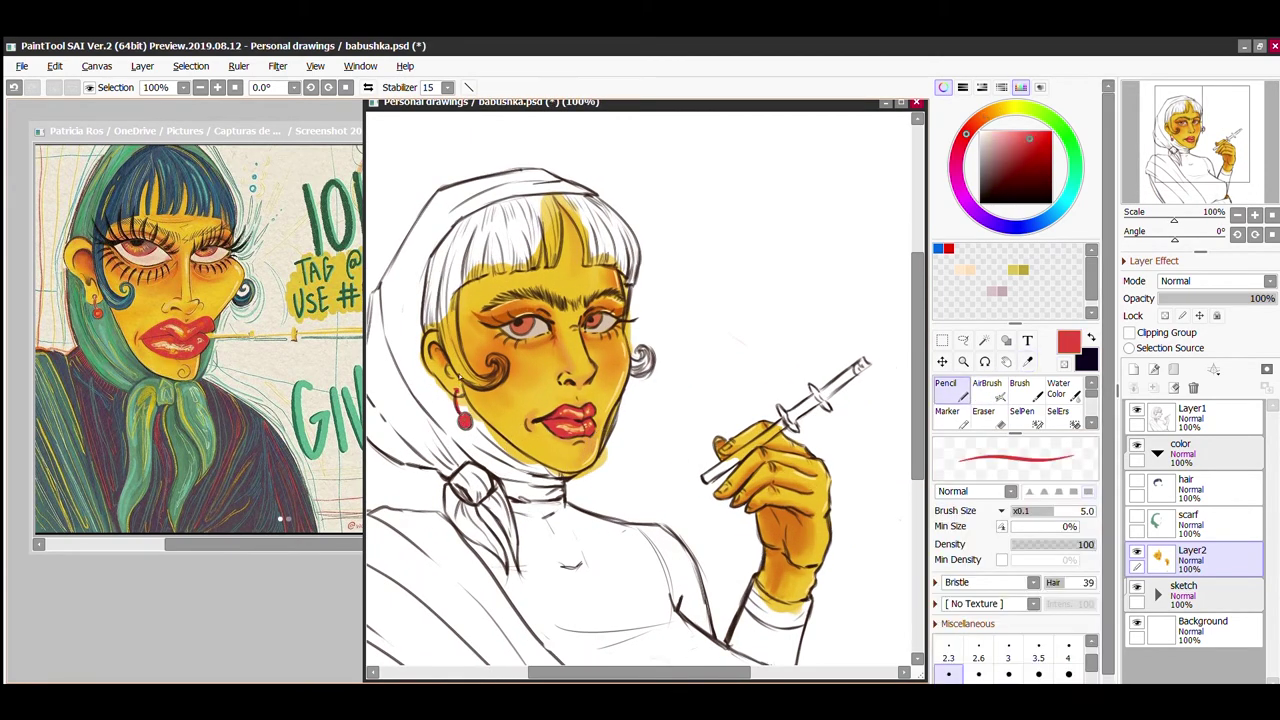
{"action": "scroll", "coordinate": [640, 300], "scroll_direction": "up", "scroll_amount": 2}
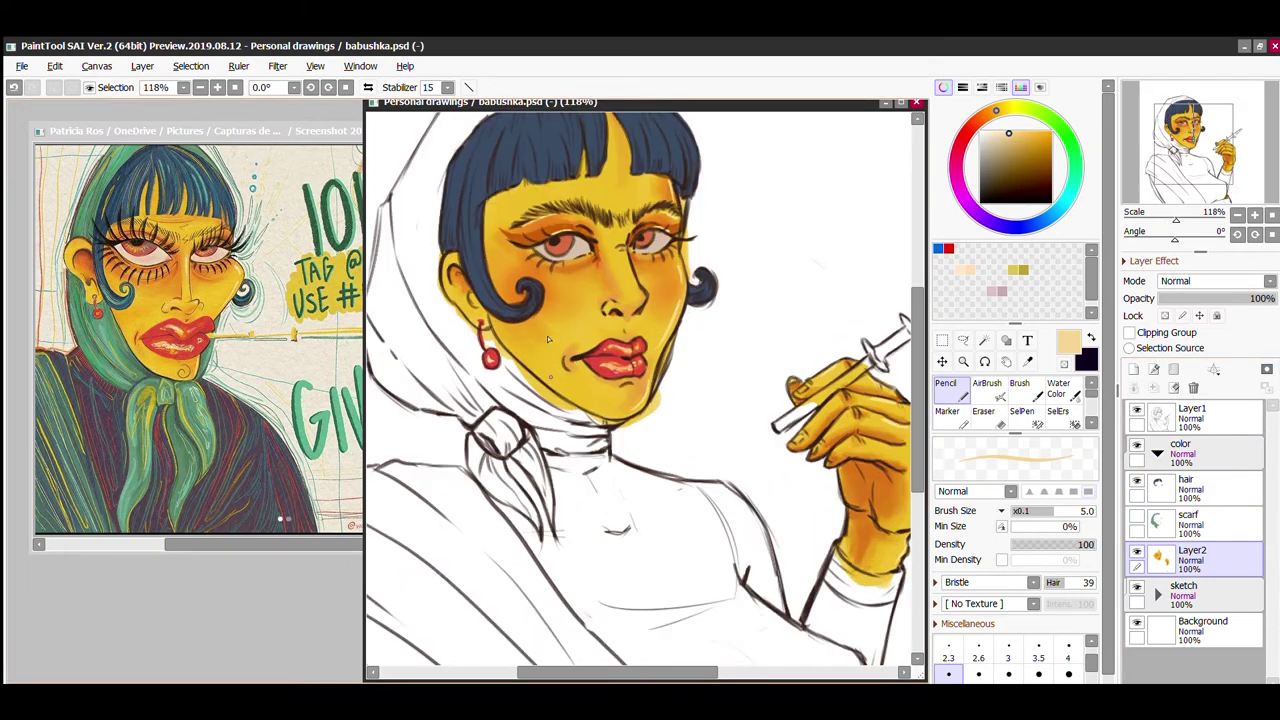
{"action": "left_click", "coordinate": [585, 267], "text": "alt"}
{"action": "left_click", "coordinate": [626, 260], "text": "alt"}
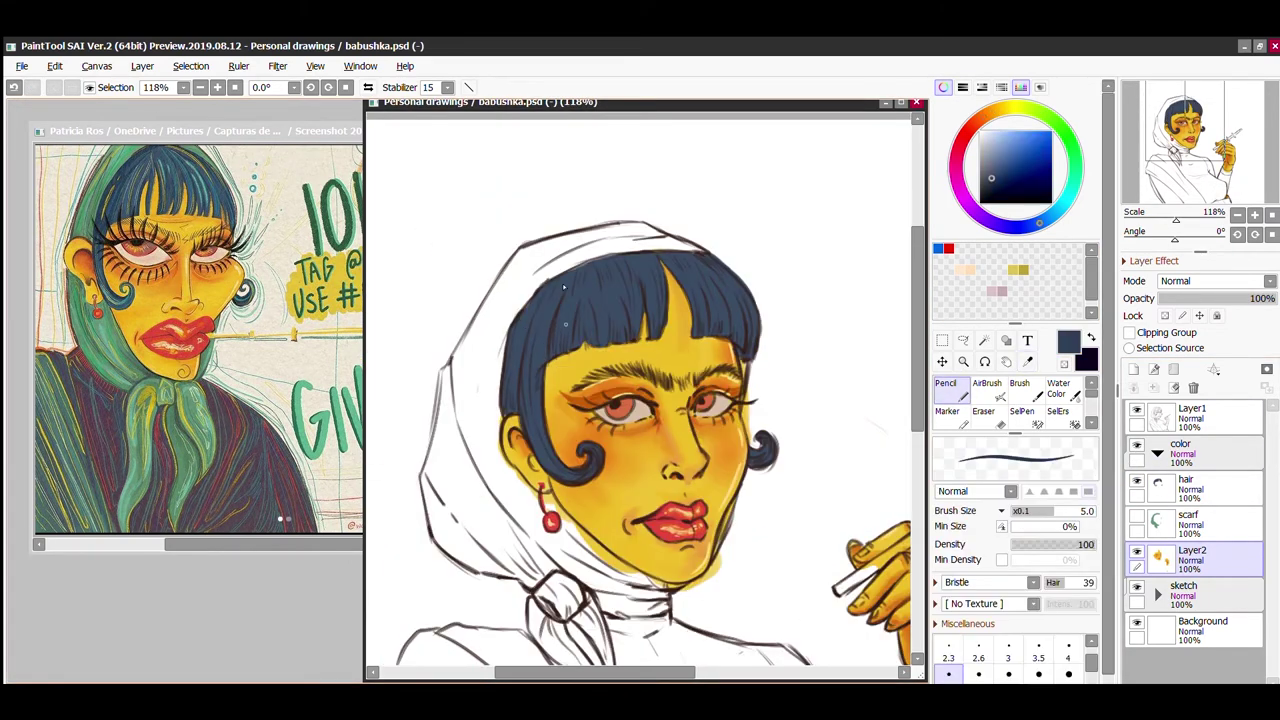
Step: Deepen the hair on the hair layer with dark blue strokes, using a size 16 Pencil
{"action": "left_click", "coordinate": [1027, 361]}
{"action": "left_click", "coordinate": [946, 390]}
{"action": "left_click", "coordinate": [1190, 488]}
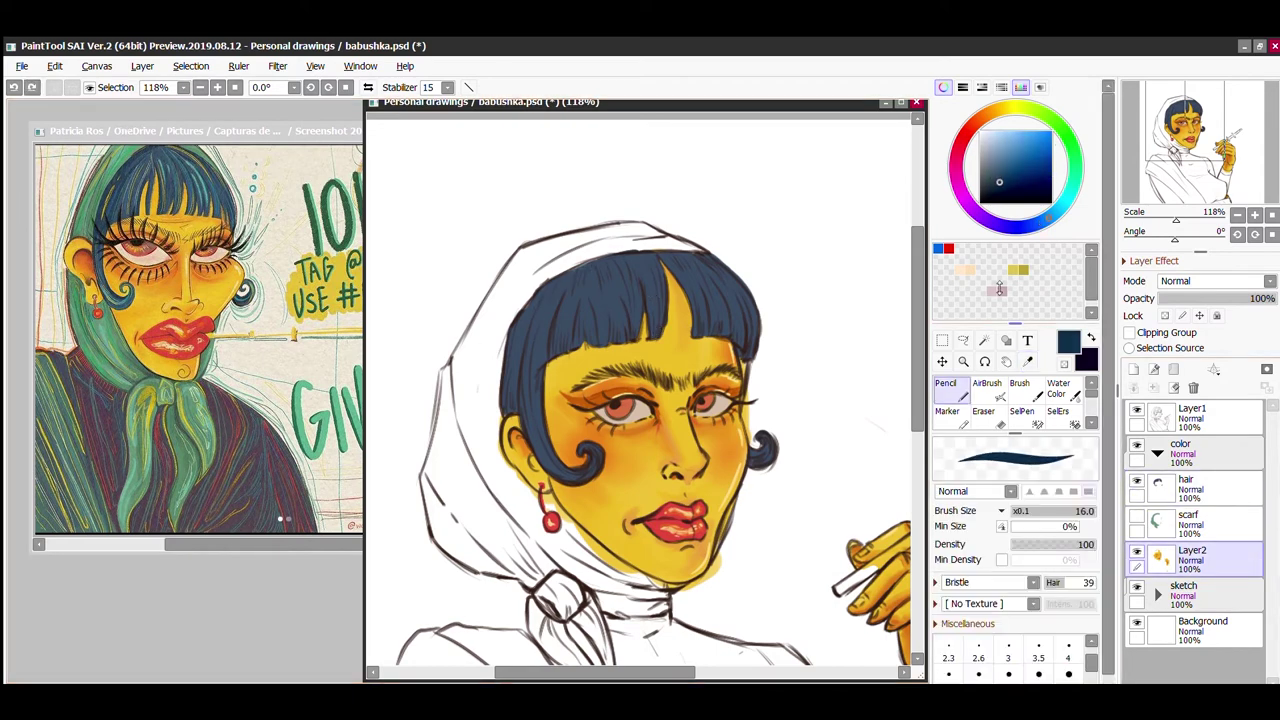
{"action": "left_click_drag", "start_coordinate": [613, 451], "coordinate": [597, 511]}
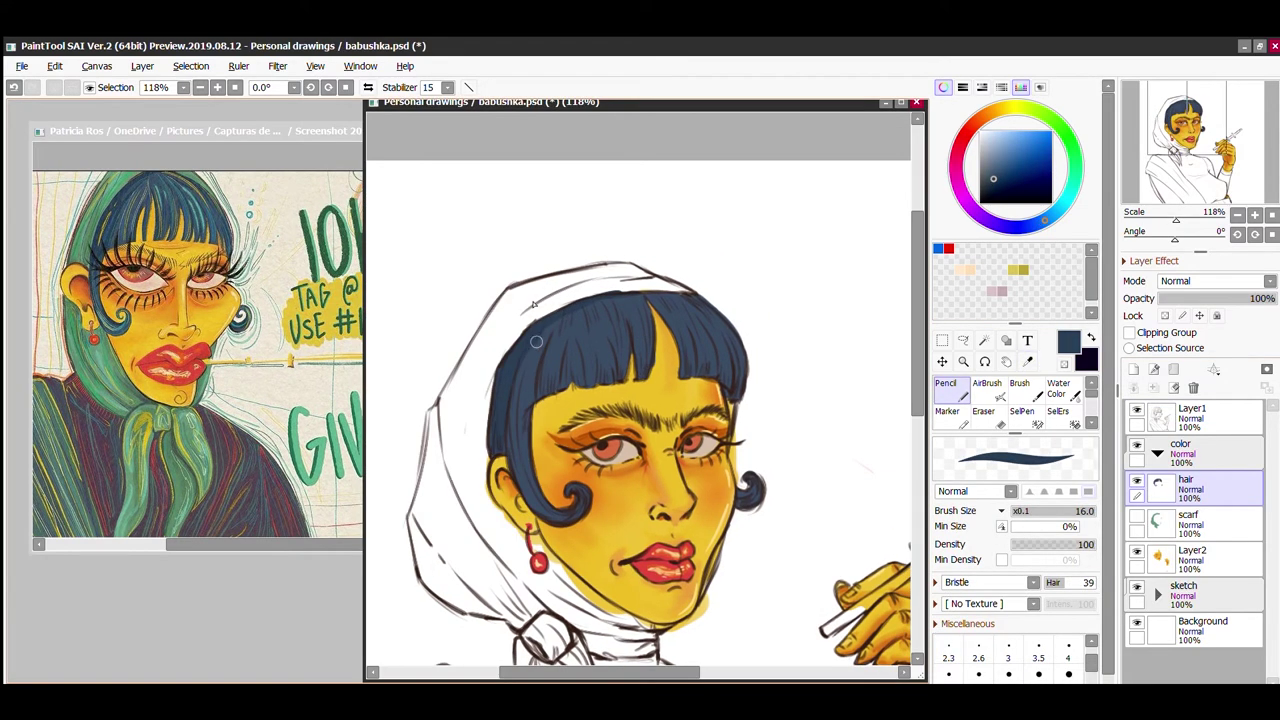
Step: Draw teal highlight strands through the fringe on Layer1 with a size 10 Pencil
{"action": "scroll", "coordinate": [546, 329], "scroll_direction": "up", "scroll_amount": 2}
{"action": "key", "text": "bracketleft"}
{"action": "key", "text": "bracketleft"}
{"action": "key", "text": "bracketleft"}
{"action": "left_click_drag", "start_coordinate": [513, 487], "coordinate": [478, 465]}
{"action": "left_click_drag", "start_coordinate": [623, 300], "coordinate": [627, 335]}
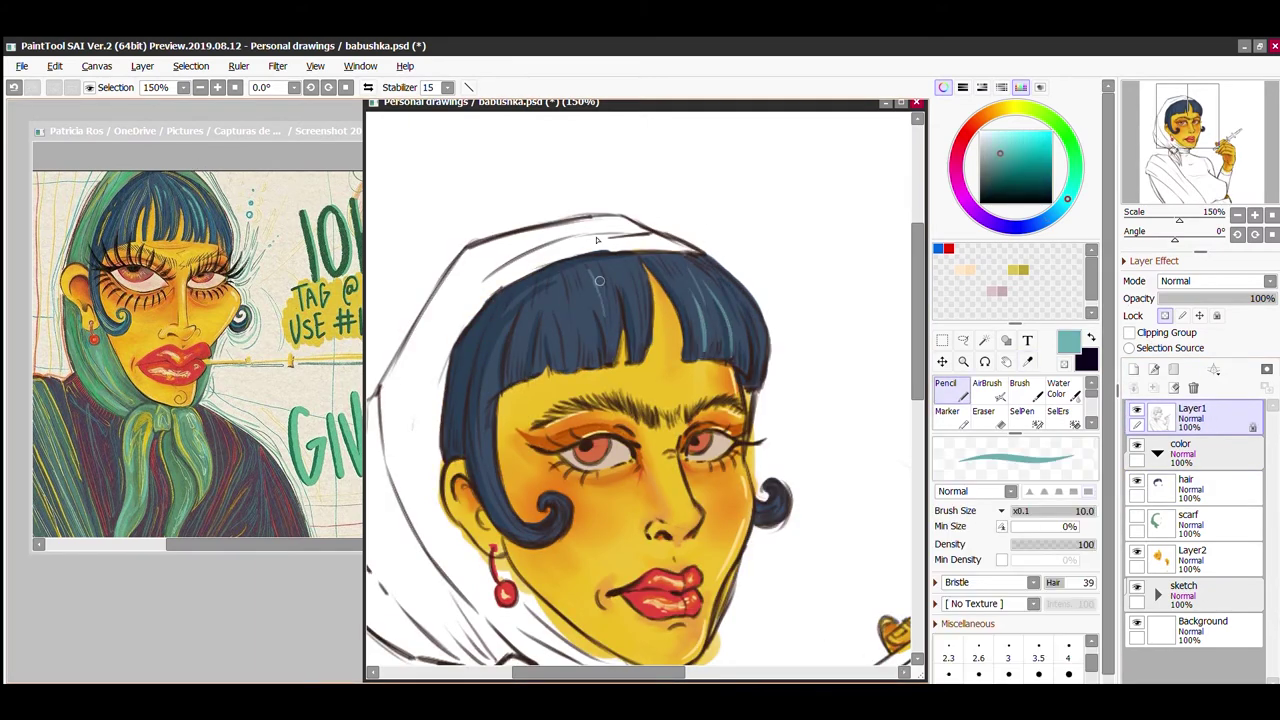
Step: Add sampled yellow, teal and fine cream strands to the fringe and side curls
{"action": "left_click", "coordinate": [638, 340], "text": "alt"}
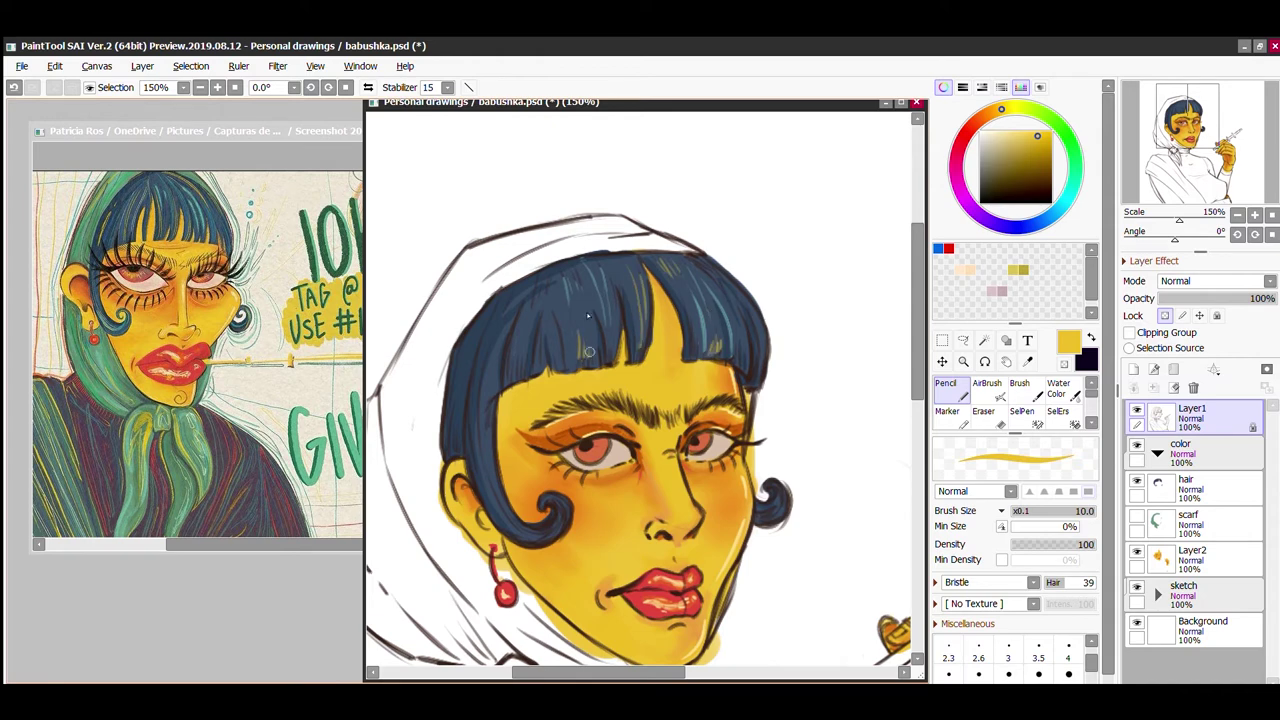
{"action": "left_click", "coordinate": [561, 318], "text": "alt"}
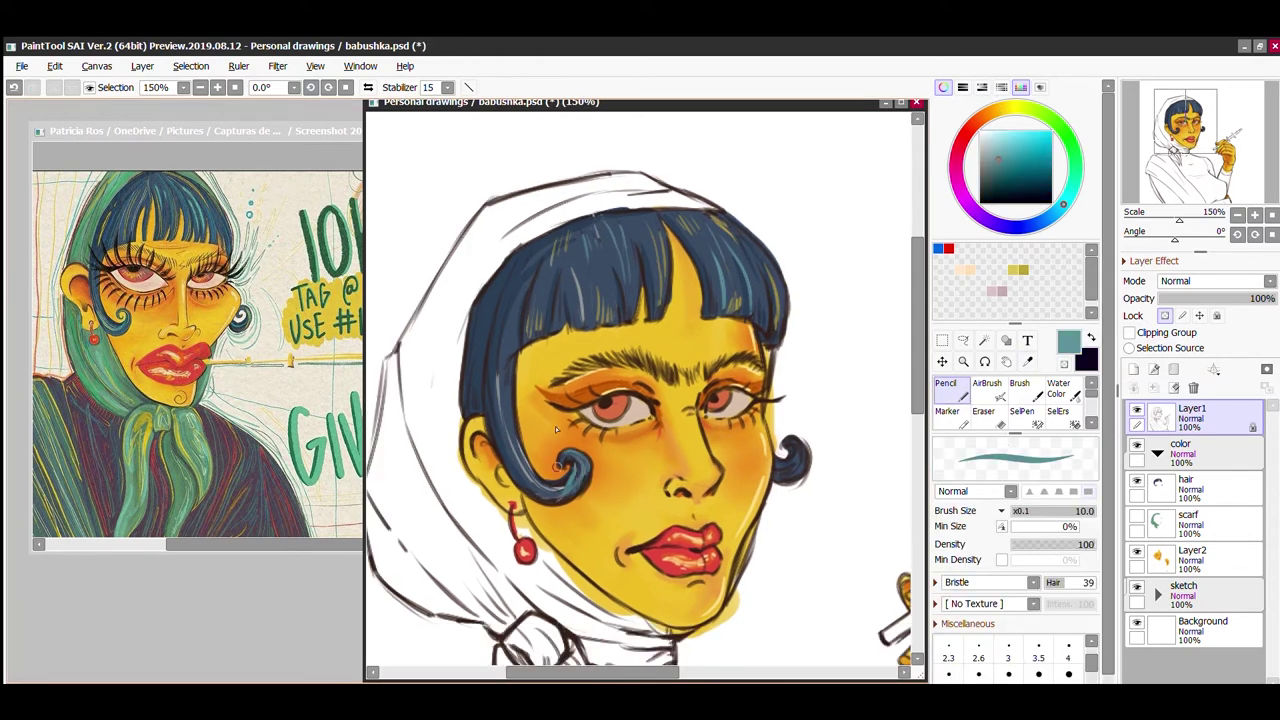
{"action": "left_click", "coordinate": [584, 470], "text": "alt"}
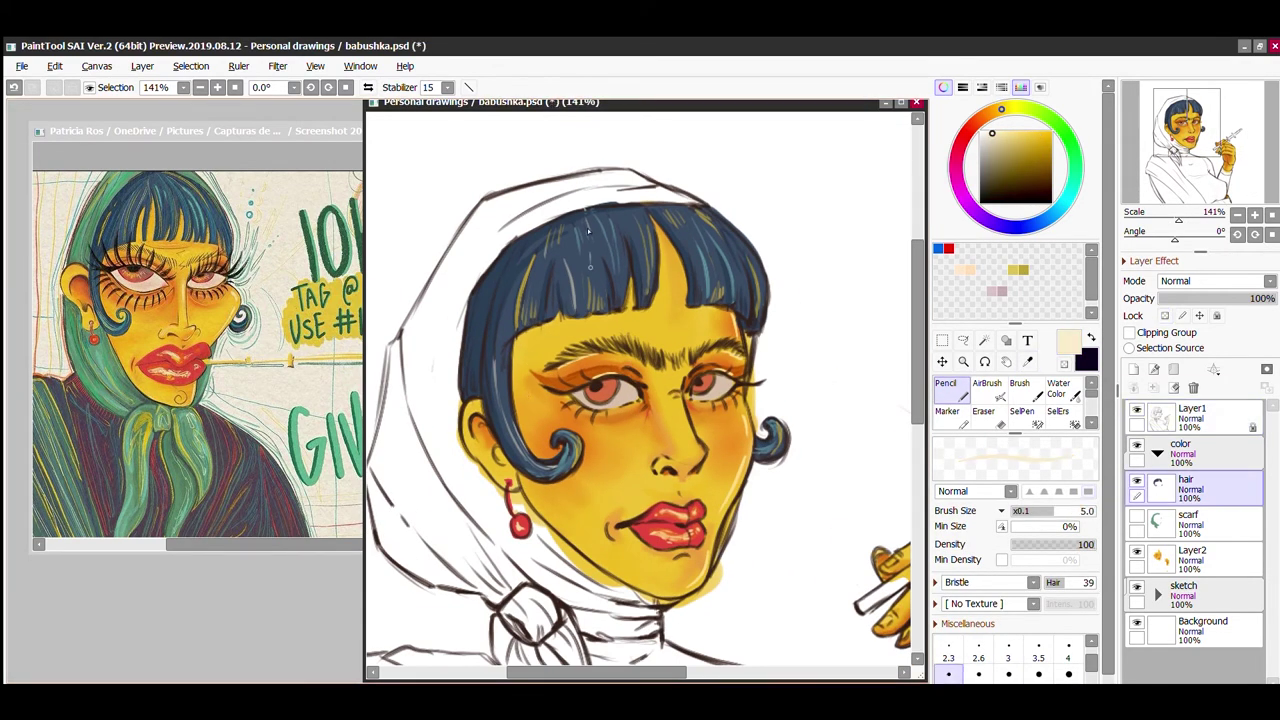
{"action": "left_click", "coordinate": [625, 240], "text": "alt"}
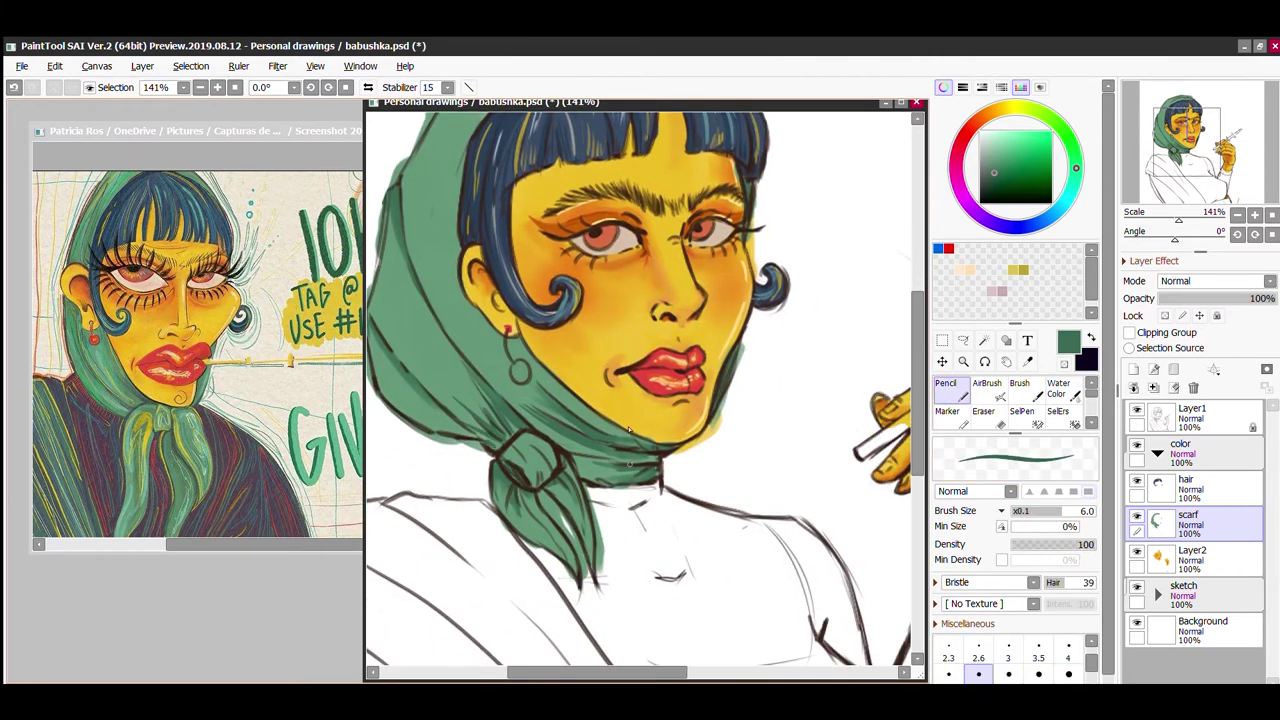
Step: Draw yellow strands on the scarf's hanging ends and pale highlights on its knot with a size 2.3 Pencil
{"action": "scroll", "coordinate": [628, 428], "scroll_direction": "down", "scroll_amount": 1}
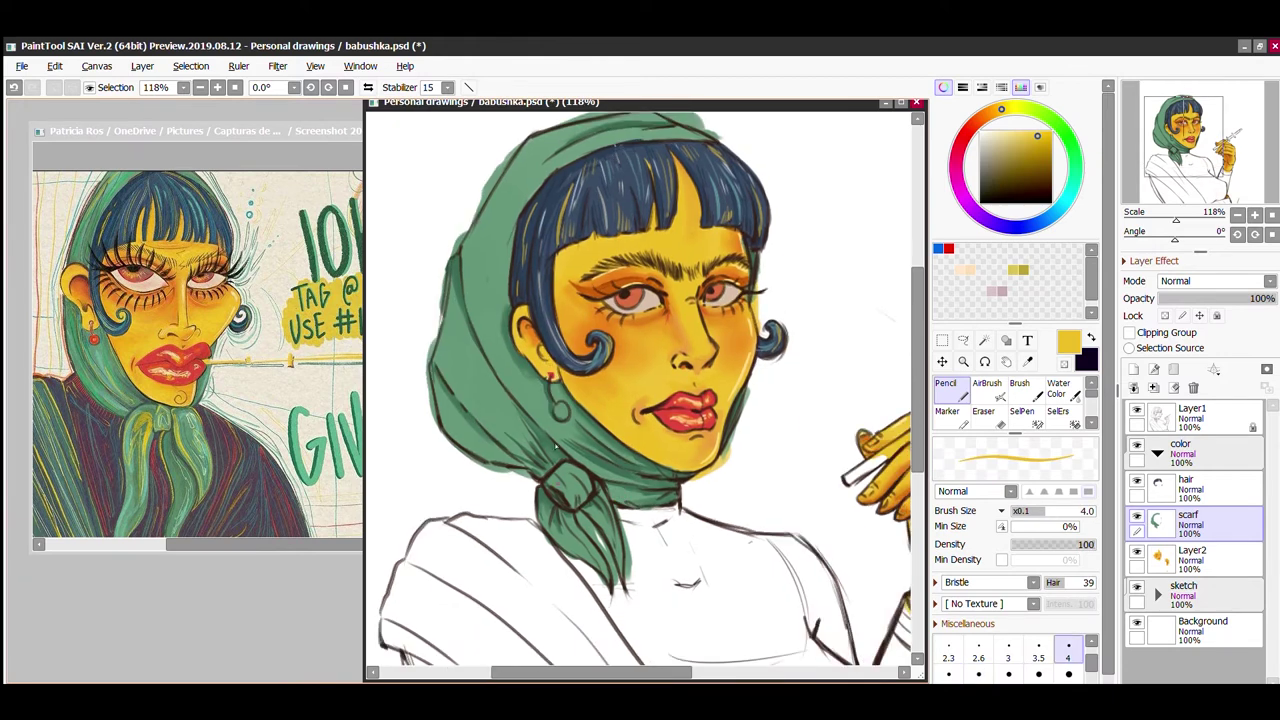
{"action": "key", "text": "bracketleft"}
{"action": "key", "text": "bracketleft"}
{"action": "key", "text": "bracketleft"}
{"action": "key", "text": "bracketleft"}
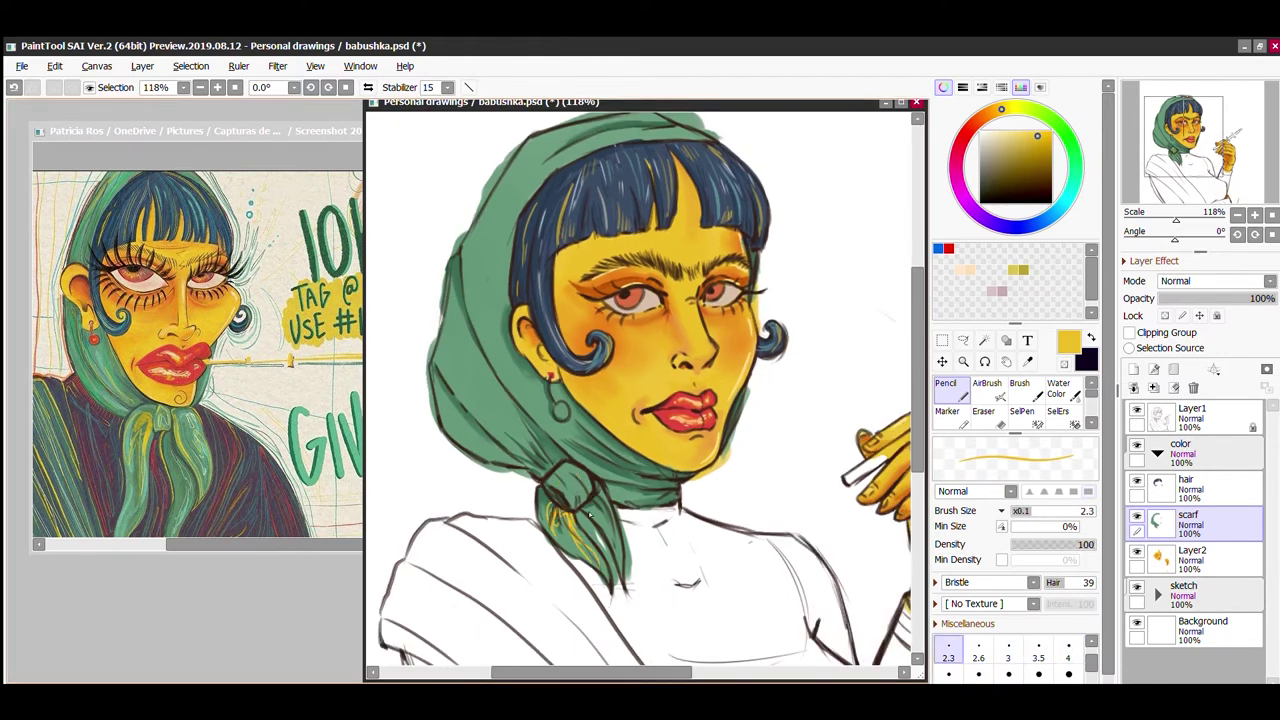
{"action": "left_click", "coordinate": [569, 449], "text": "alt"}
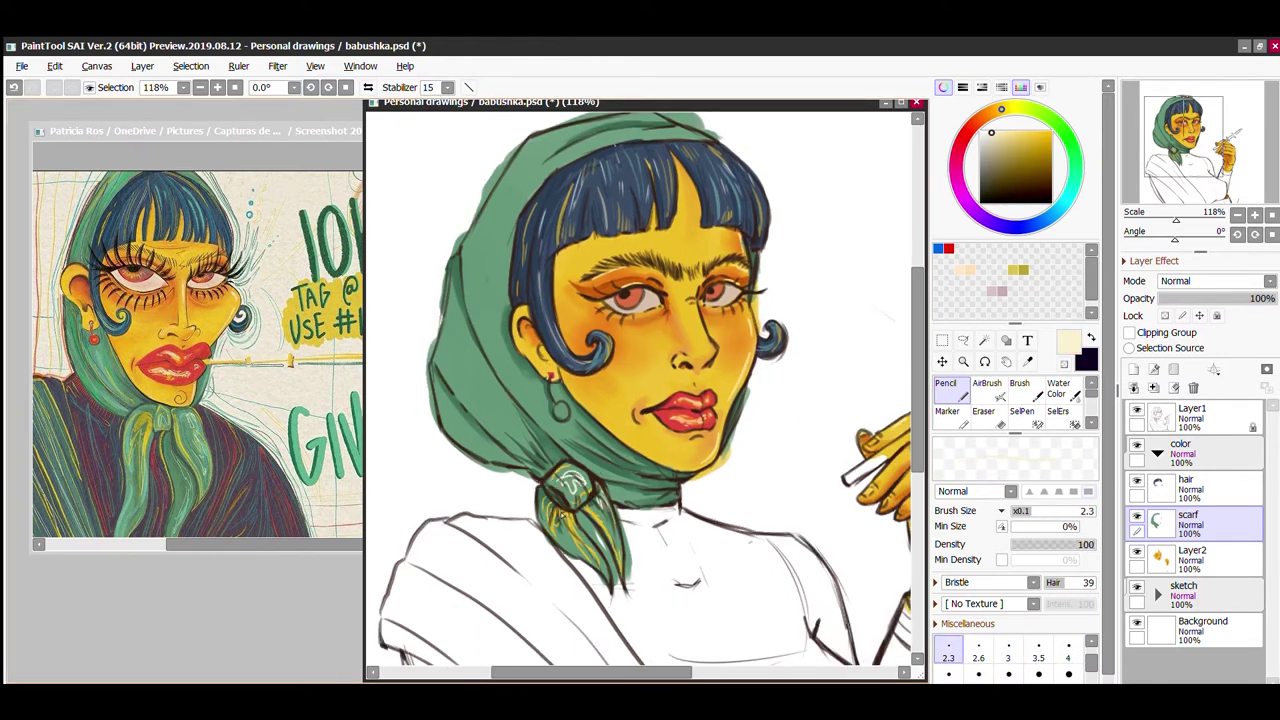
Step: Draw fine yellow and green strands along the headscarf's folds beside the face, undoing one misplaced stroke
{"action": "scroll", "coordinate": [640, 390], "scroll_direction": "up", "scroll_amount": 1}
{"action": "left_click", "coordinate": [530, 390], "text": "alt"}
{"action": "left_click_drag", "start_coordinate": [455, 370], "coordinate": [505, 455]}
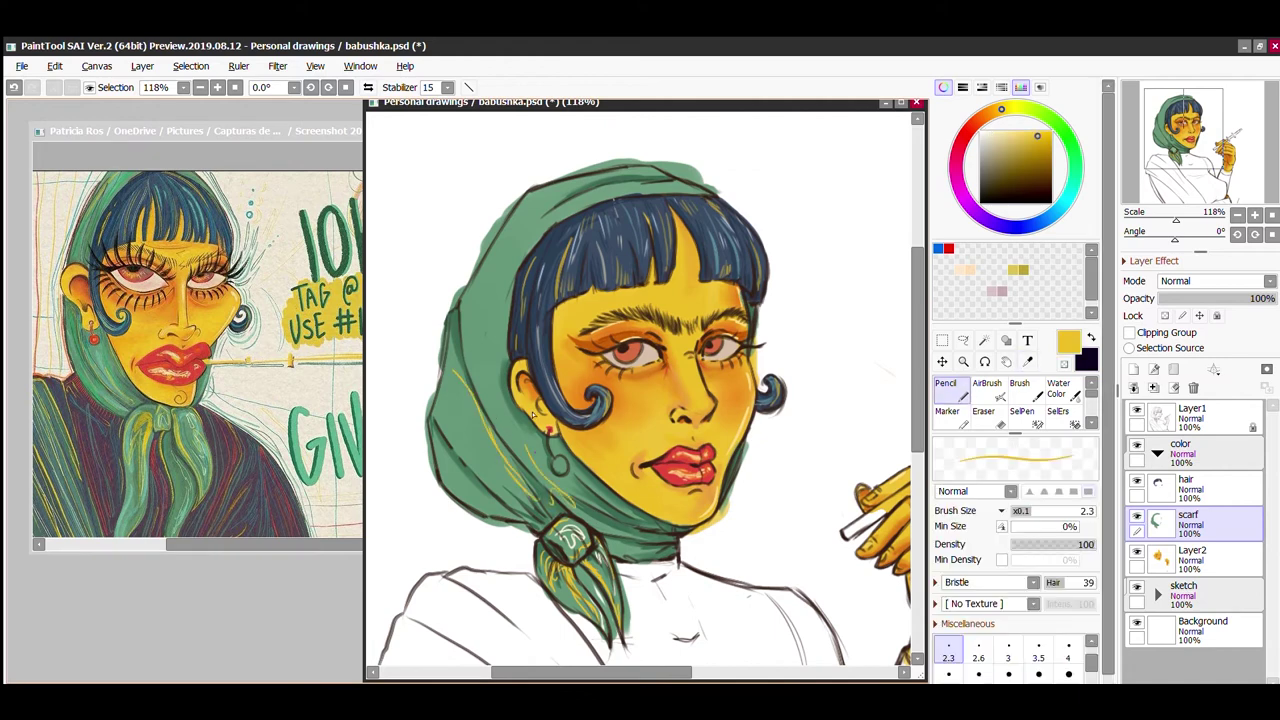
{"action": "key", "text": "ctrl+z"}
{"action": "left_click", "coordinate": [488, 353], "text": "alt"}
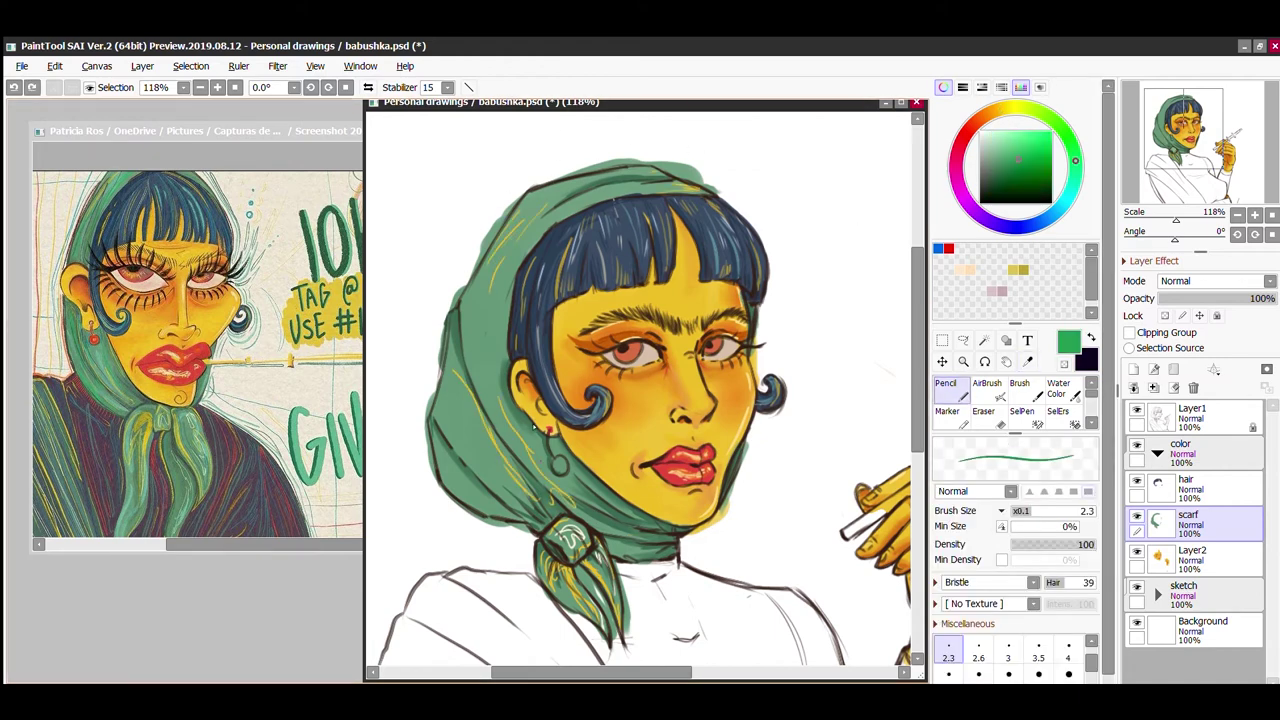
Step: Add teal and pale cyan strands to the headscarf, and save the drawing
{"action": "left_click_drag", "start_coordinate": [1075, 175], "coordinate": [1064, 203]}
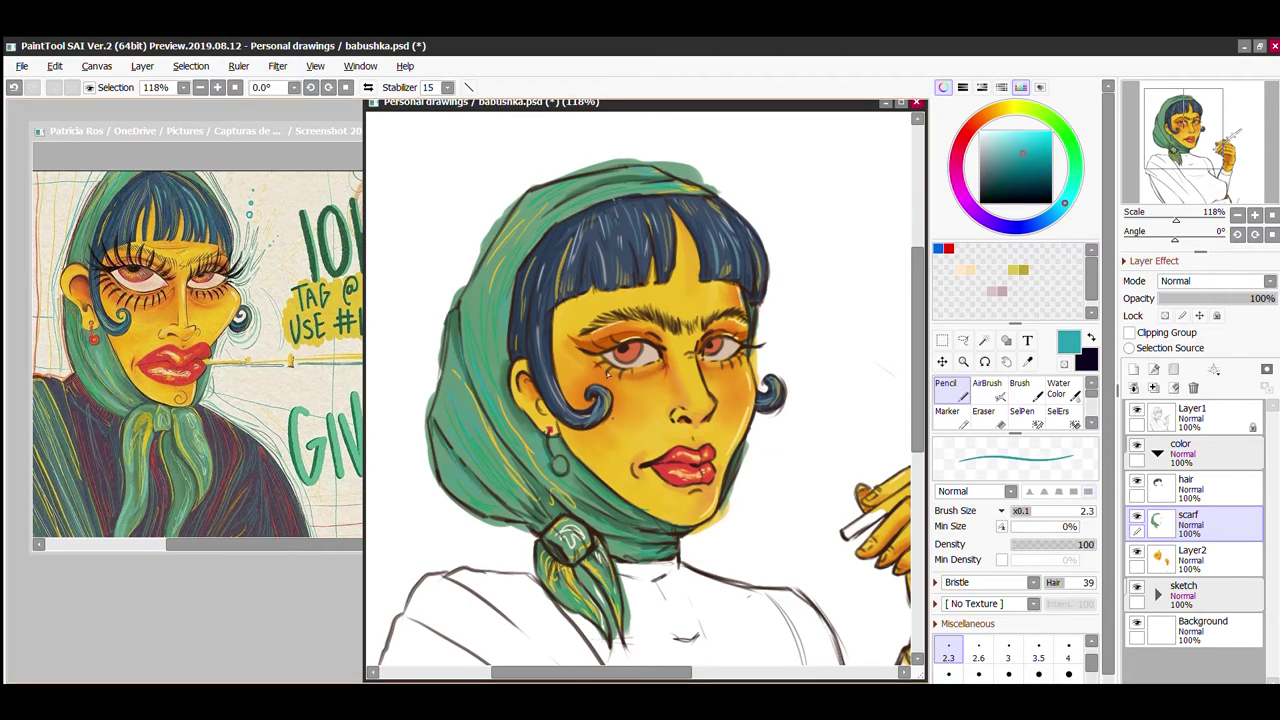
{"action": "scroll", "coordinate": [607, 372], "scroll_direction": "up", "scroll_amount": 2}
{"action": "left_click", "coordinate": [610, 360], "text": "alt"}
{"action": "scroll", "coordinate": [611, 354], "scroll_direction": "down", "scroll_amount": 4}
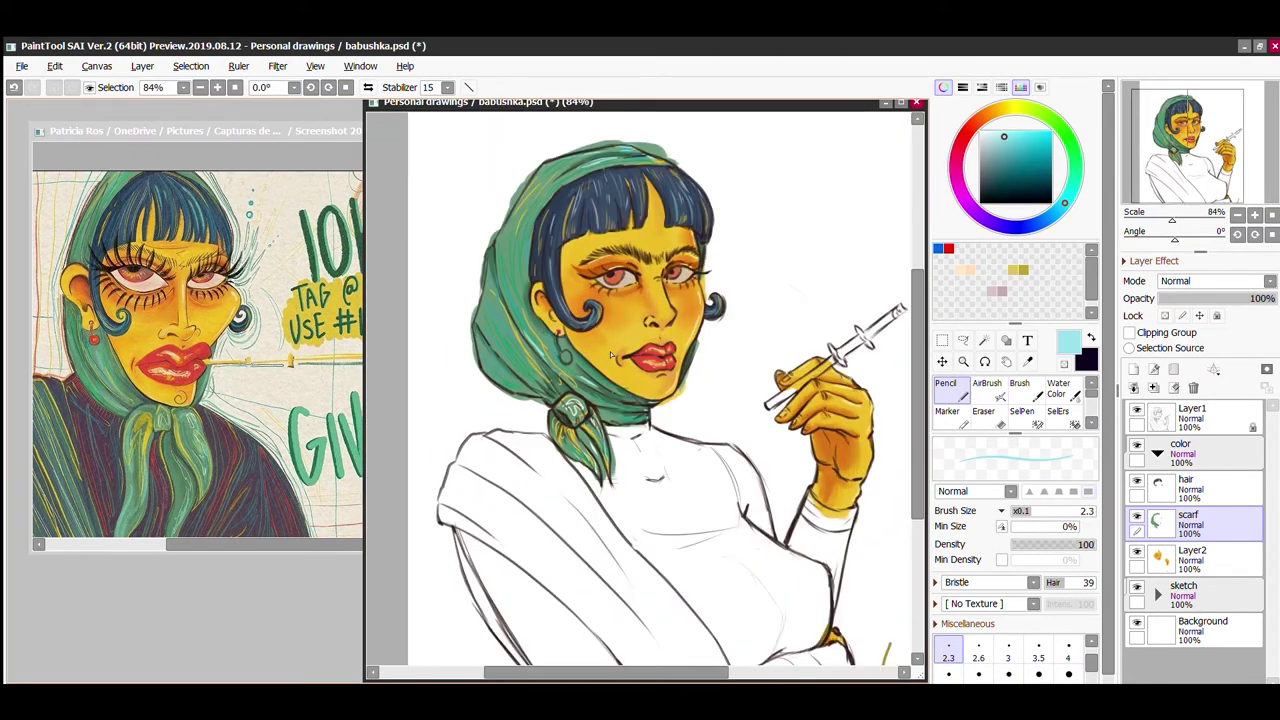
{"action": "key", "text": "ctrl+s"}
Step: Outline the shawl draped over the shoulder with the selection pen on a new layer named cloth
{"action": "scroll", "coordinate": [680, 352], "scroll_direction": "down", "scroll_amount": 4}
{"action": "scroll", "coordinate": [706, 408], "scroll_direction": "up", "scroll_amount": 4}
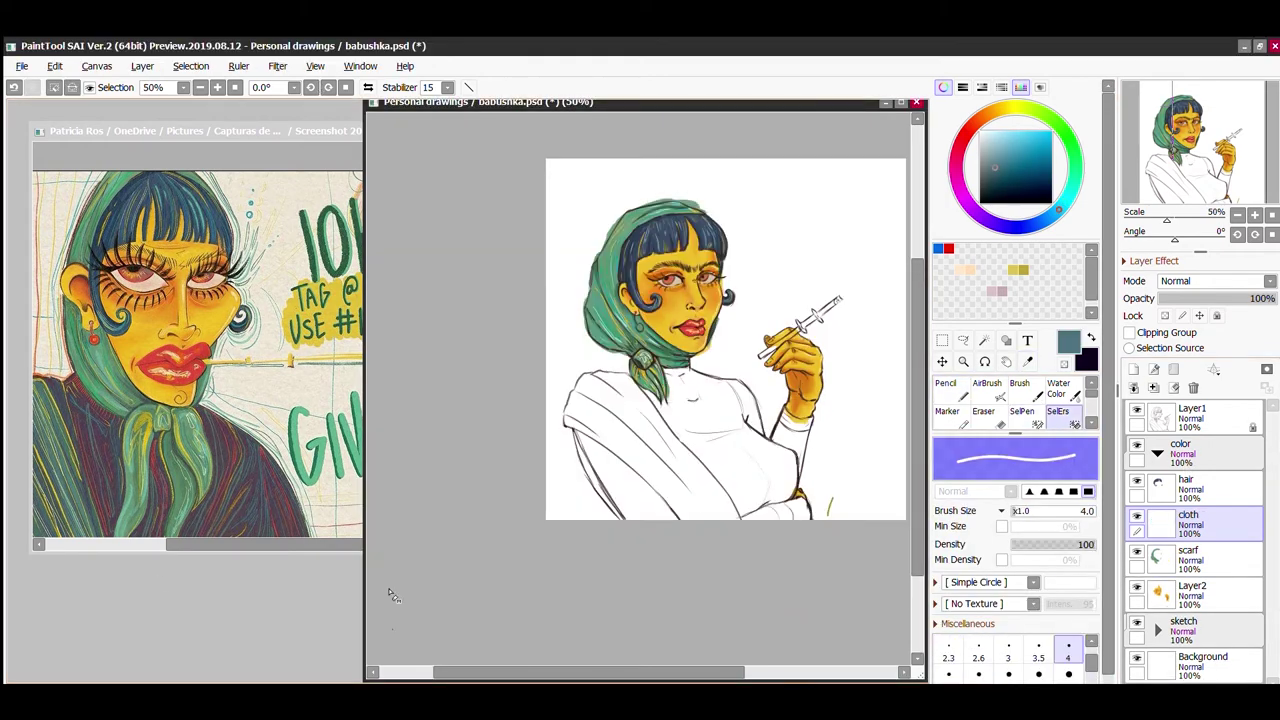
{"action": "scroll", "coordinate": [392, 596], "scroll_direction": "up", "scroll_amount": 3}
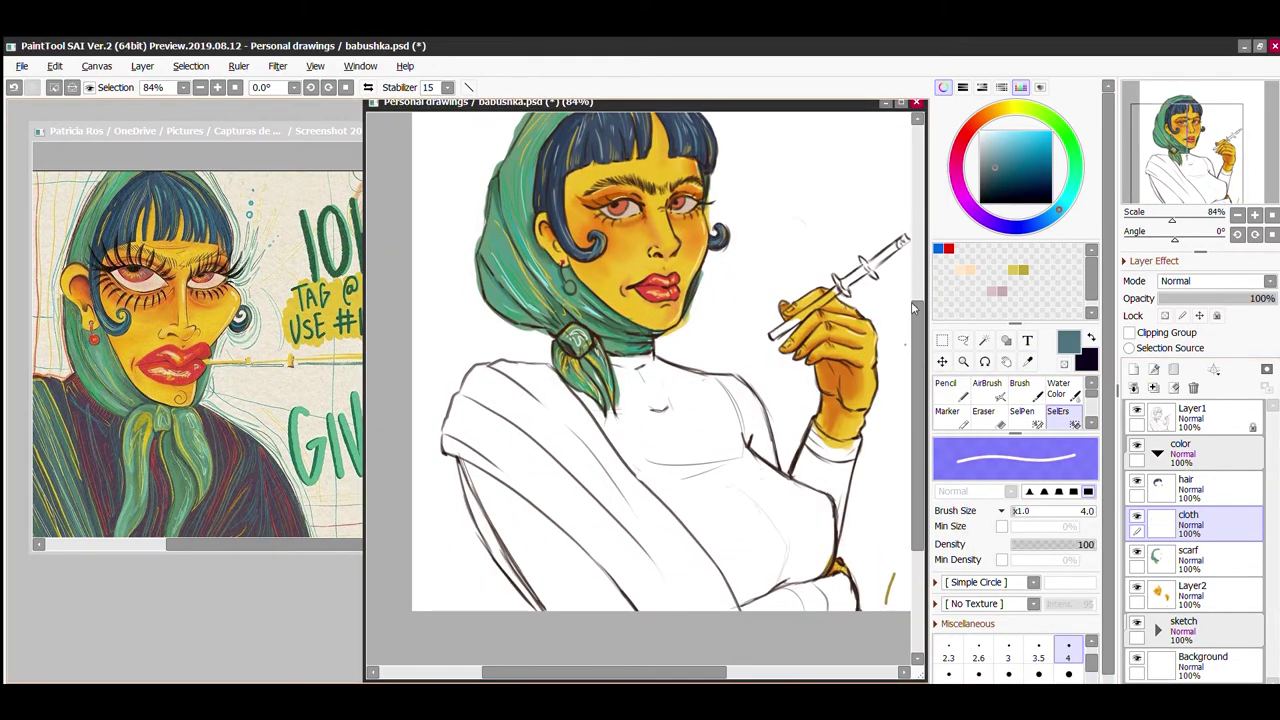
{"action": "key", "text": "s"}
{"action": "left_click_drag", "start_coordinate": [495, 364], "coordinate": [453, 400]}
{"action": "left_click_drag", "start_coordinate": [533, 365], "coordinate": [740, 607]}
{"action": "mouse_move", "coordinate": [443, 445]}
{"action": "left_mouse_down"}
{"action": "mouse_move", "coordinate": [640, 605]}
{"action": "mouse_move", "coordinate": [736, 609]}
{"action": "left_mouse_up"}
Step: Complete the shawl selection with a larger selection pen and fill it with slate blue
{"action": "key", "text": "]"}
{"action": "key", "text": "]"}
{"action": "key", "text": "]"}
{"action": "key", "text": "]"}
{"action": "key", "text": "]"}
{"action": "mouse_move", "coordinate": [470, 380]}
{"action": "left_mouse_down"}
{"action": "mouse_move", "coordinate": [500, 425]}
{"action": "mouse_move", "coordinate": [640, 520]}
{"action": "mouse_move", "coordinate": [688, 578]}
{"action": "mouse_move", "coordinate": [495, 435]}
{"action": "mouse_move", "coordinate": [560, 430]}
{"action": "mouse_move", "coordinate": [510, 365]}
{"action": "mouse_move", "coordinate": [550, 370]}
{"action": "left_mouse_up"}
{"action": "key", "text": "g"}
{"action": "left_click", "coordinate": [759, 568]}
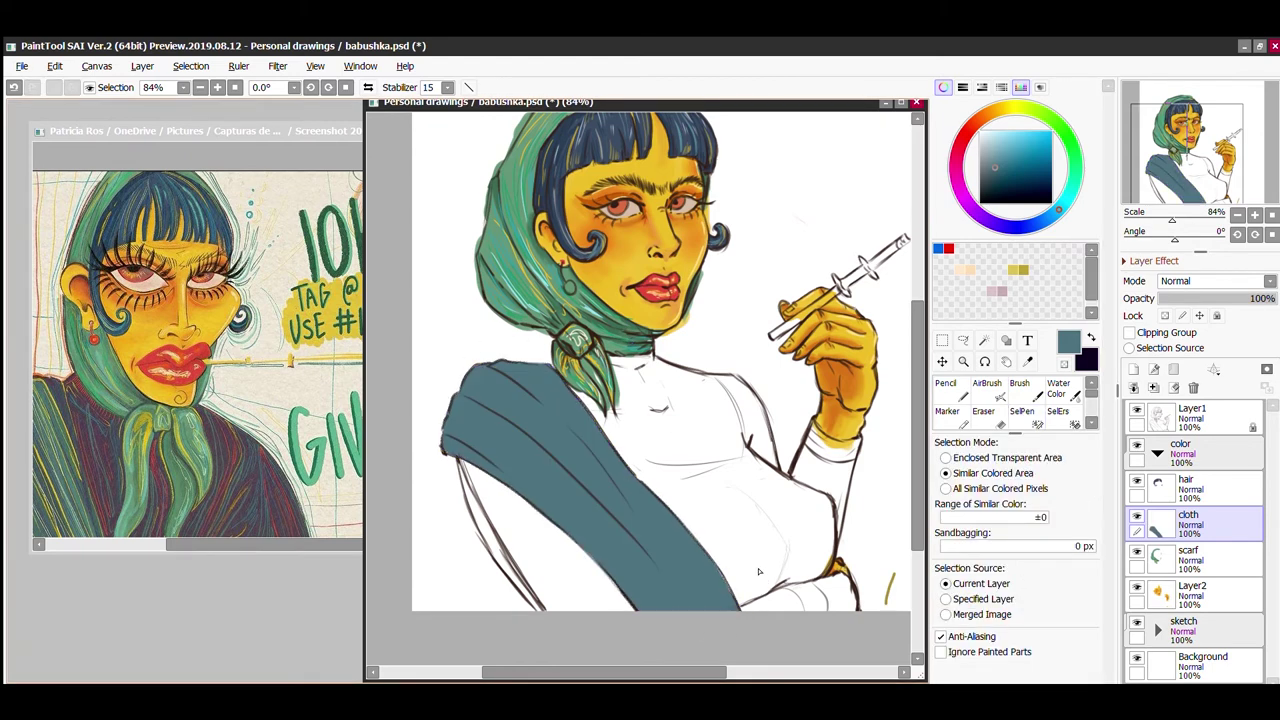
Step: Shade the shawl's folds in muted green with a size 25 Pencil and a size 30 Brush
{"action": "key", "text": "n"}
{"action": "left_click", "coordinate": [550, 474], "text": "alt"}
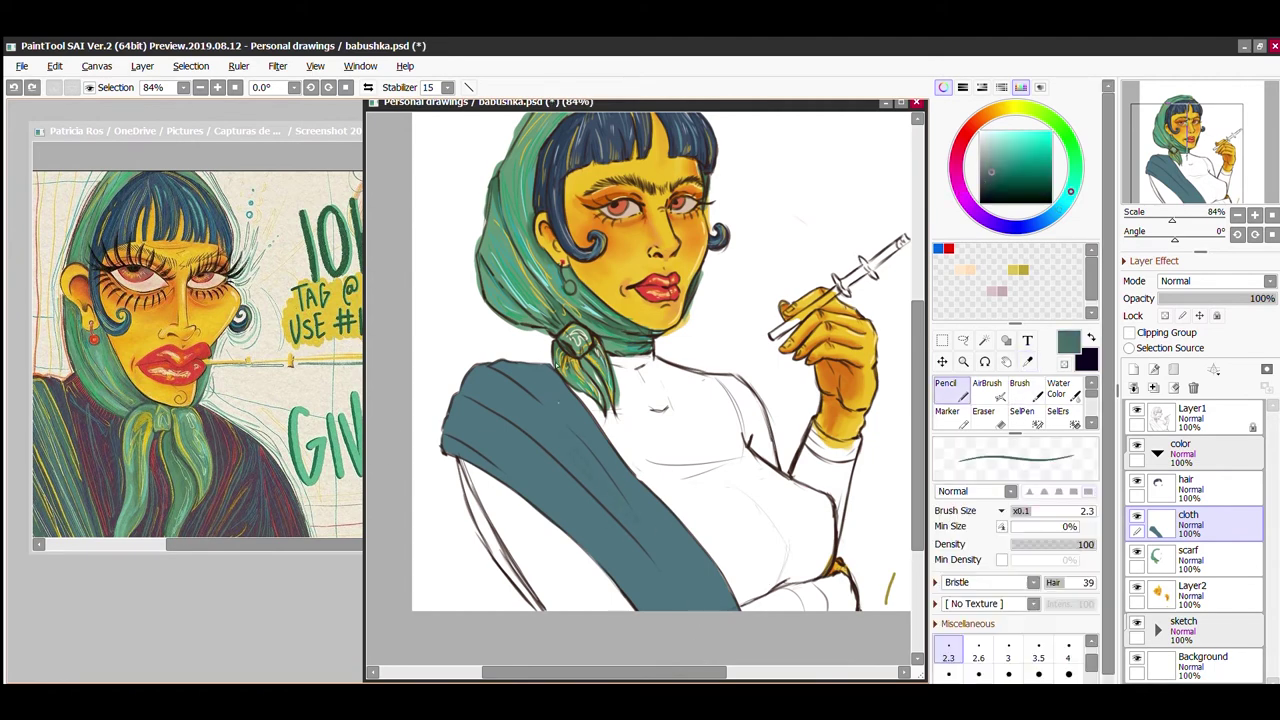
{"action": "key", "text": "b"}
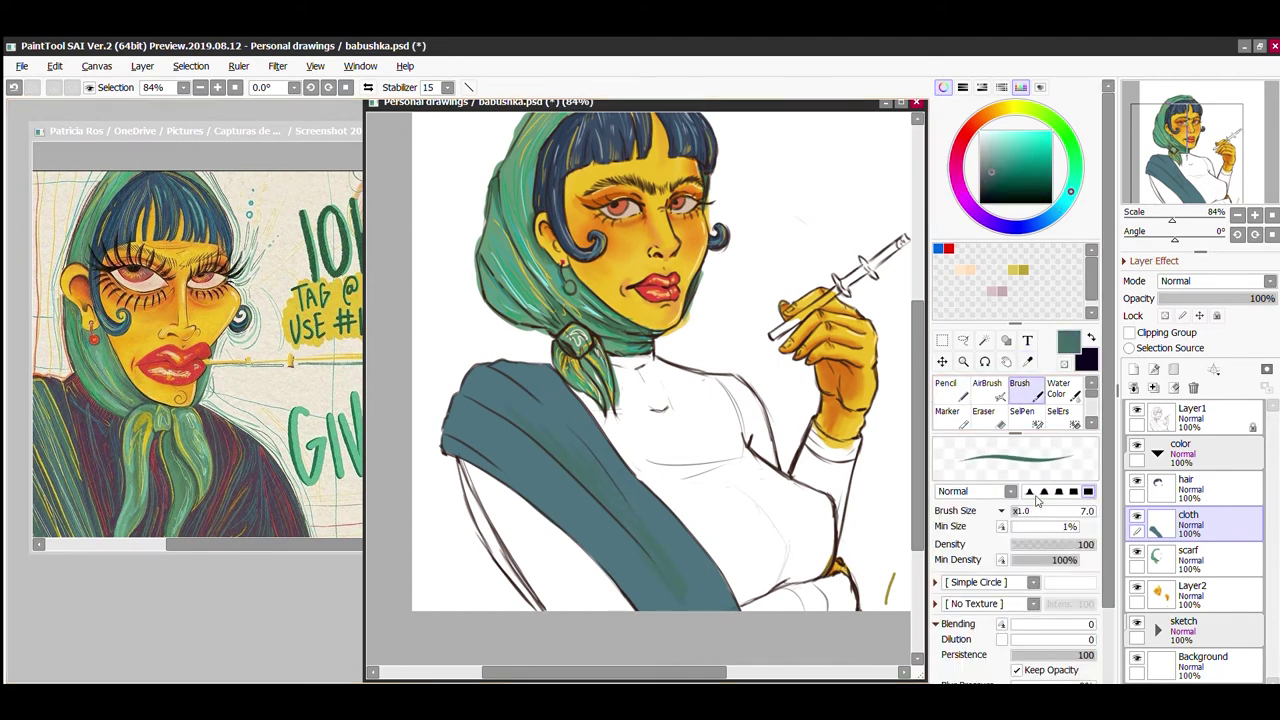
{"action": "scroll", "coordinate": [1072, 524], "scroll_direction": "down", "scroll_amount": 2}
{"action": "key", "text": "n"}
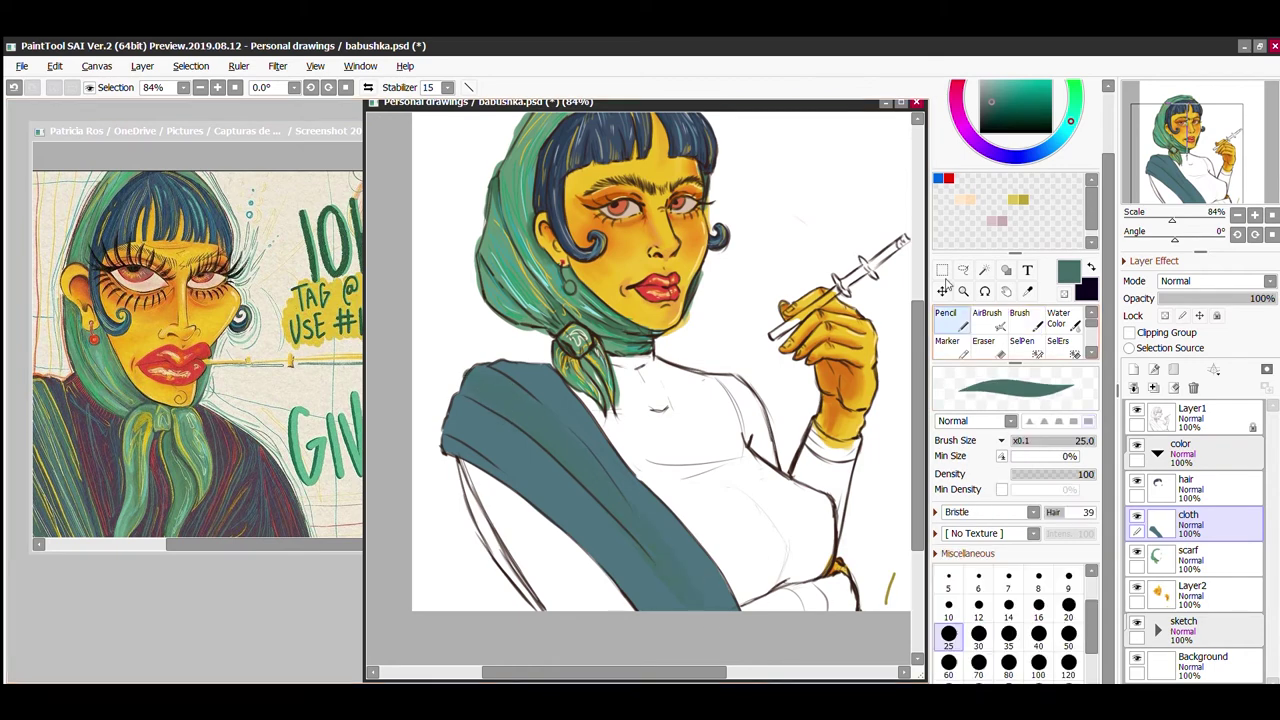
{"action": "key", "text": "b"}
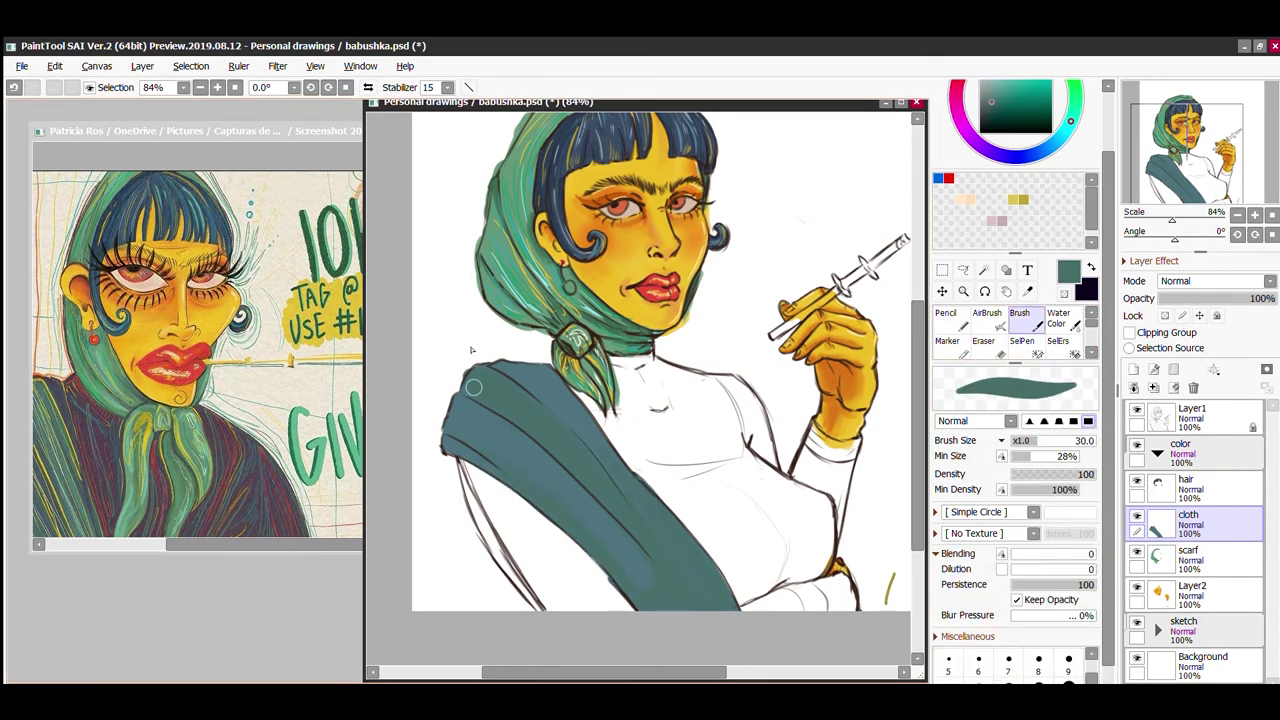
Step: Draw long yellow stripes along the shawl's folds with a size 14 Pencil
{"action": "key", "text": "n"}
{"action": "left_click_drag", "start_coordinate": [480, 369], "coordinate": [630, 500]}
{"action": "left_click_drag", "start_coordinate": [690, 590], "coordinate": [530, 370]}
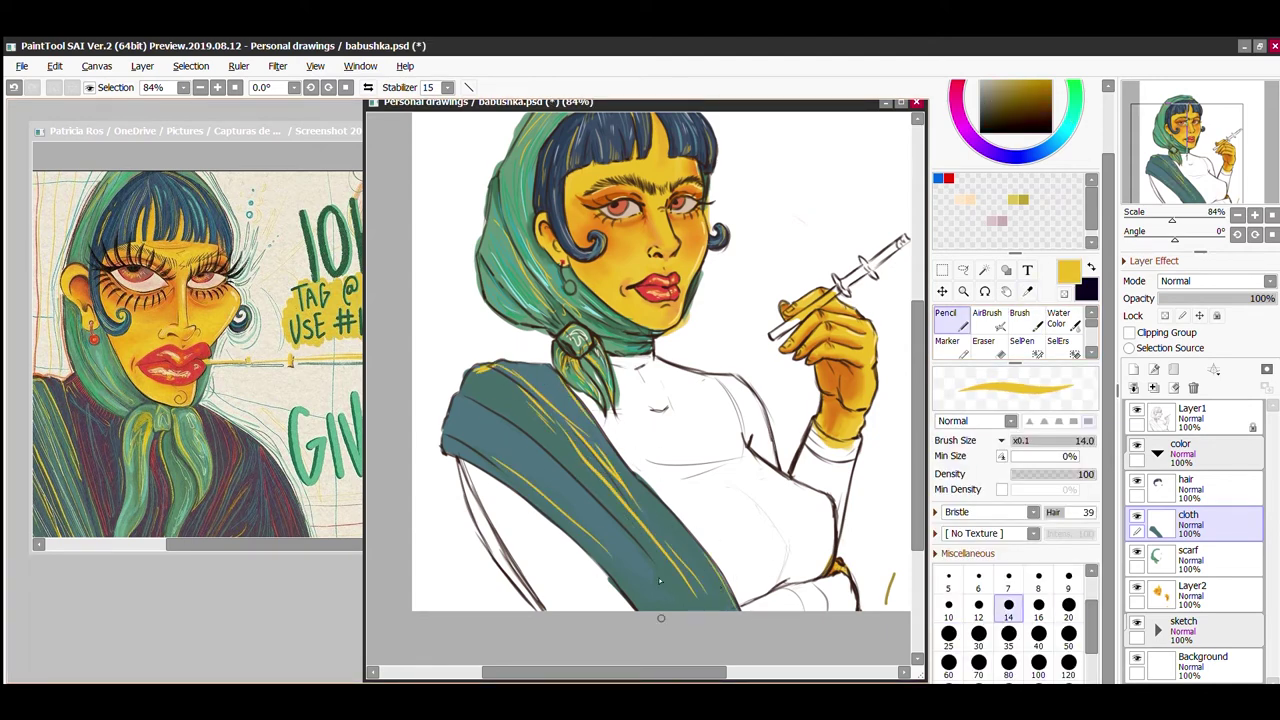
Step: Draw thin cream strands along the shawl with a size 3 Pencil
{"action": "left_click", "coordinate": [492, 360], "text": "alt"}
{"action": "key", "text": "bracketleft"}
{"action": "key", "text": "bracketleft"}
{"action": "key", "text": "bracketleft"}
{"action": "key", "text": "bracketleft"}
{"action": "key", "text": "bracketleft"}
{"action": "key", "text": "bracketleft"}
{"action": "key", "text": "bracketleft"}
{"action": "key", "text": "bracketleft"}
{"action": "key", "text": "bracketleft"}
{"action": "key", "text": "bracketleft"}
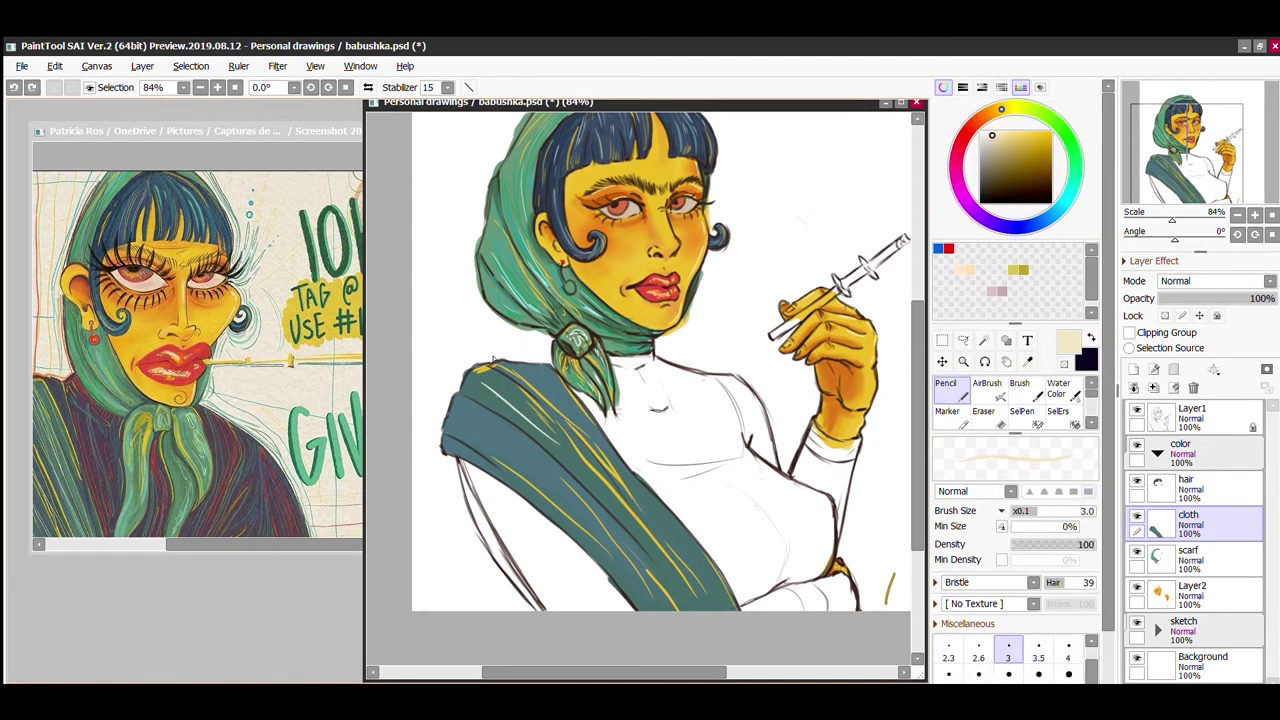
{"action": "left_click_drag", "start_coordinate": [493, 372], "coordinate": [570, 450]}
{"action": "left_click_drag", "start_coordinate": [660, 596], "coordinate": [571, 466]}
Step: Add more fine pale blue and yellow strands across the shawl's folds
{"action": "left_click", "coordinate": [1061, 207]}
{"action": "left_click_drag", "start_coordinate": [465, 410], "coordinate": [600, 530]}
{"action": "left_click_drag", "start_coordinate": [690, 430], "coordinate": [676, 553]}
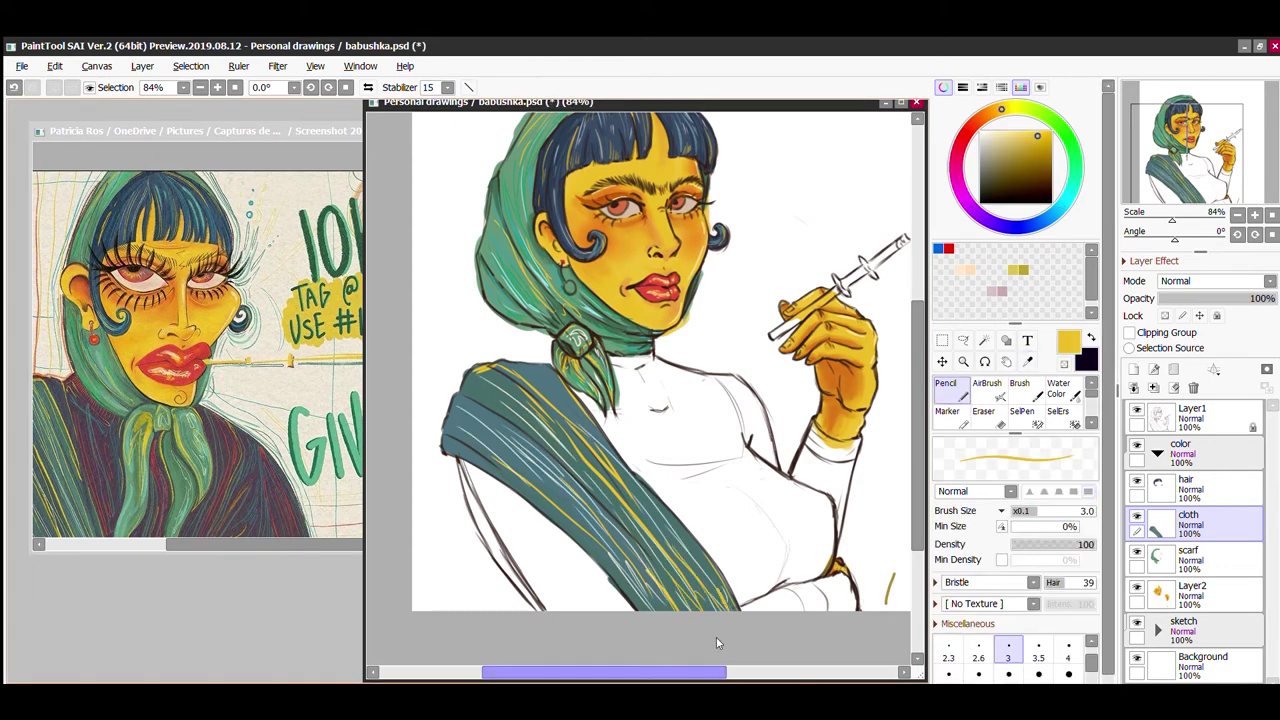
Step: Draw bright green and dark green strands along the whole shawl, and save the drawing
{"action": "left_click", "coordinate": [583, 392], "text": "alt"}
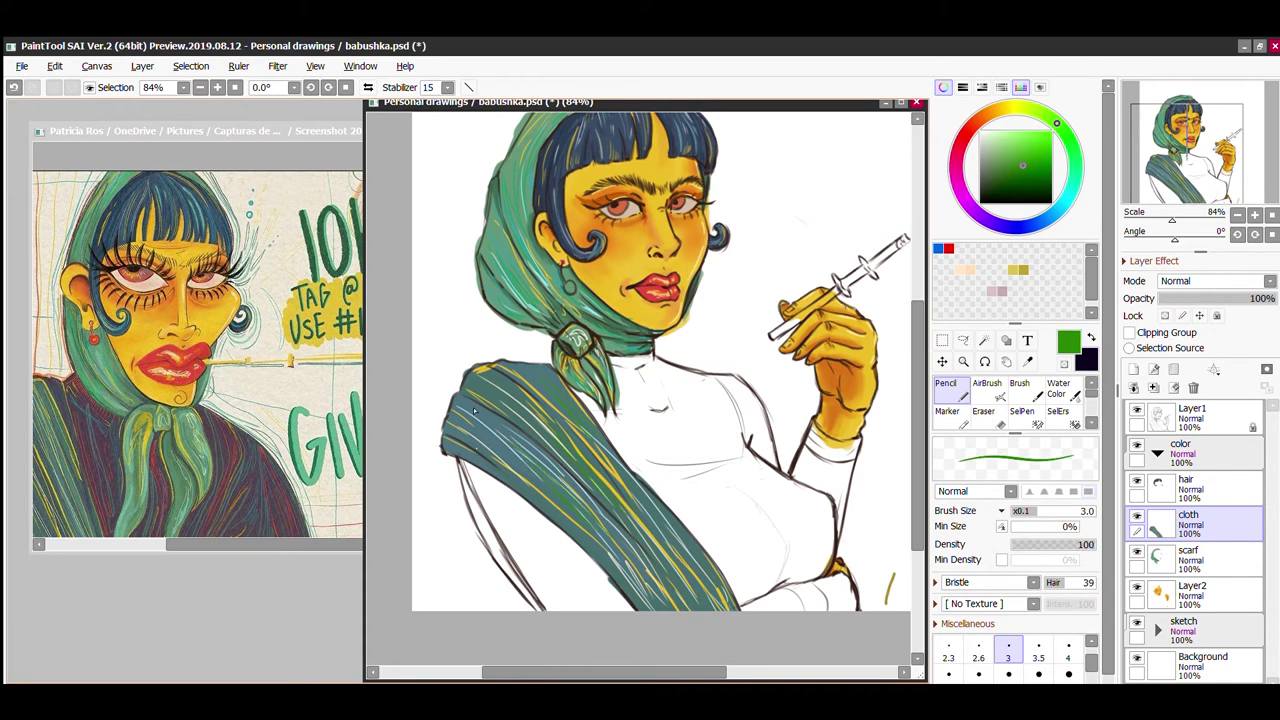
{"action": "left_click", "coordinate": [660, 563], "text": "alt"}
{"action": "left_click_drag", "start_coordinate": [485, 405], "coordinate": [665, 598]}
{"action": "left_click_drag", "start_coordinate": [520, 382], "coordinate": [715, 605]}
{"action": "left_click_drag", "start_coordinate": [450, 440], "coordinate": [545, 515]}
{"action": "left_click_drag", "start_coordinate": [691, 524], "coordinate": [646, 562]}
{"action": "key", "text": "ctrl+s"}
{"action": "left_click_drag", "start_coordinate": [722, 512], "coordinate": [690, 534]}
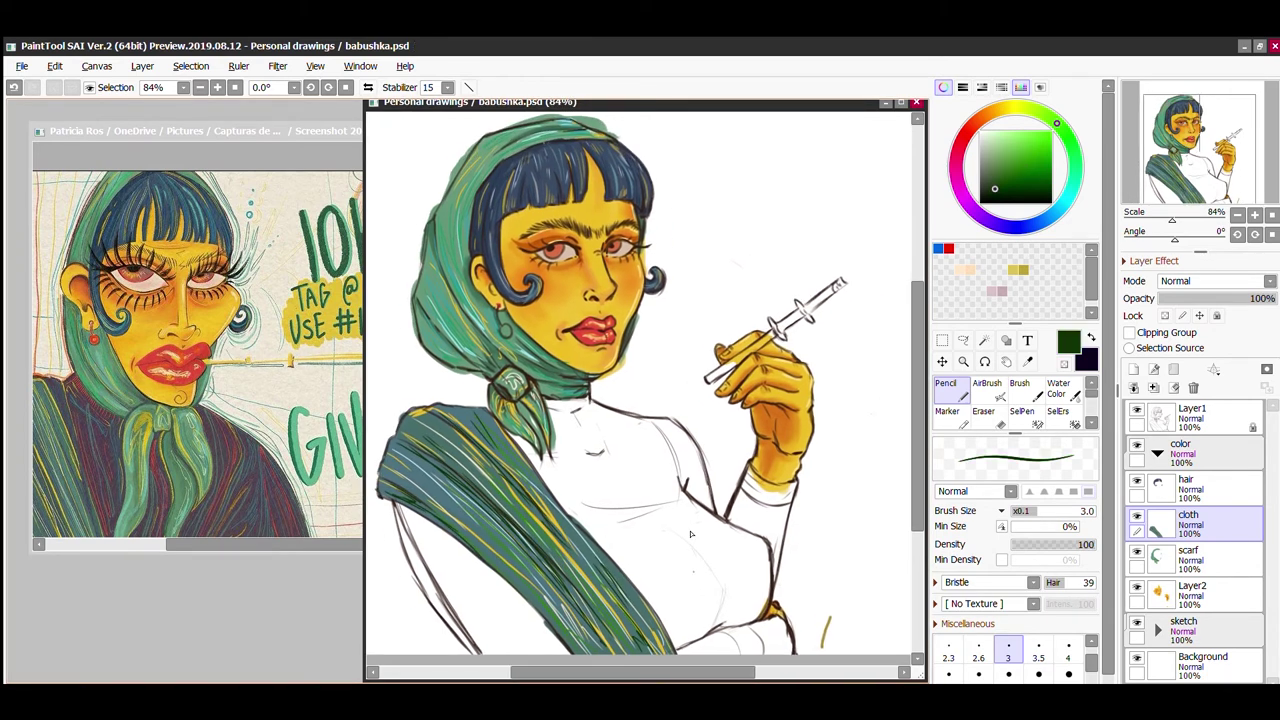
Step: Create a new layer above cloth and name it shirt
{"action": "scroll", "coordinate": [690, 534], "scroll_direction": "down", "scroll_amount": 3}
{"action": "scroll", "coordinate": [690, 534], "scroll_direction": "up", "scroll_amount": 1}
{"action": "left_click", "coordinate": [1133, 369]}
{"action": "double_click", "coordinate": [1200, 515]}
{"action": "type", "text": "shirt"}
{"action": "key", "text": "Return"}
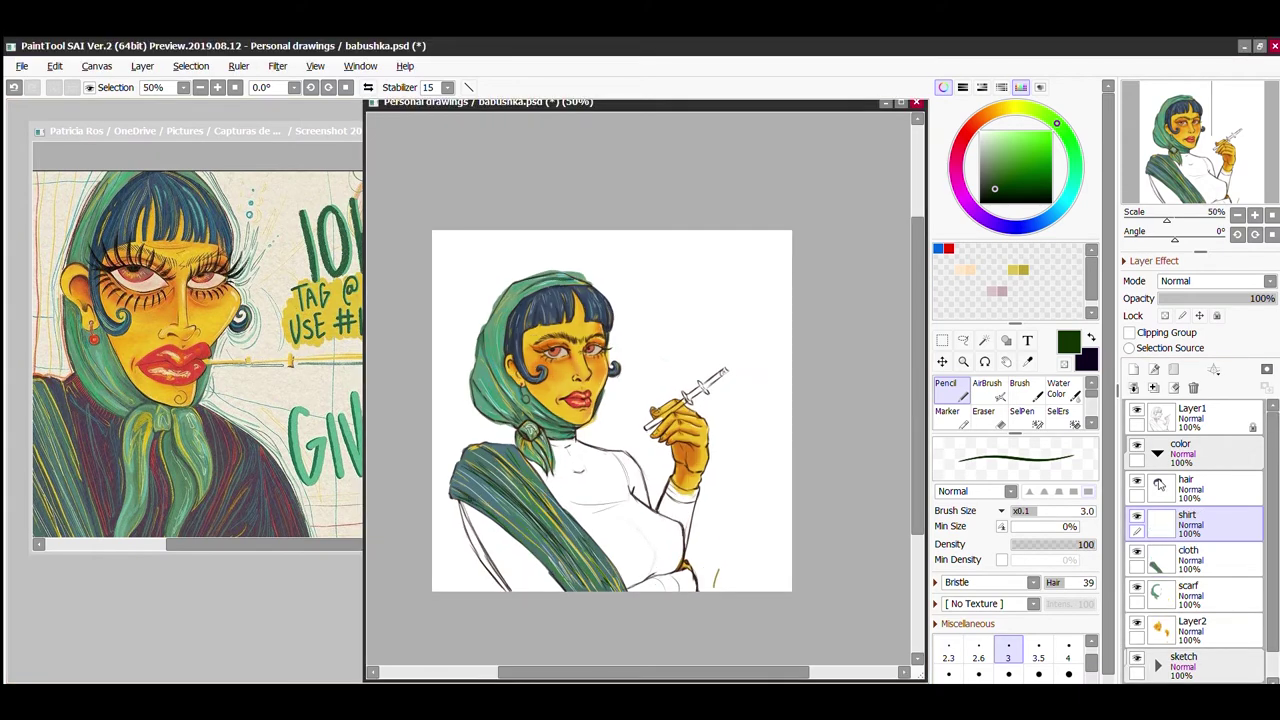
Step: Sample a dark grey and outline the shirt's torso, collar and raised sleeve with the selection pen
{"action": "scroll", "coordinate": [610, 420], "scroll_direction": "up", "scroll_amount": 2}
{"action": "left_click", "coordinate": [600, 400], "text": "alt"}
{"action": "left_click", "coordinate": [1021, 411]}
{"action": "scroll", "coordinate": [540, 400], "scroll_direction": "up", "scroll_amount": 1}
{"action": "left_click_drag", "start_coordinate": [530, 385], "coordinate": [555, 428]}
{"action": "left_click_drag", "start_coordinate": [495, 365], "coordinate": [505, 485]}
{"action": "mouse_move", "coordinate": [484, 434]}
{"action": "left_mouse_down"}
{"action": "mouse_move", "coordinate": [420, 450]}
{"action": "mouse_move", "coordinate": [450, 490]}
{"action": "mouse_move", "coordinate": [495, 335]}
{"action": "mouse_move", "coordinate": [579, 299]}
{"action": "mouse_move", "coordinate": [495, 590]}
{"action": "left_mouse_up"}
{"action": "mouse_move", "coordinate": [585, 335]}
{"action": "left_mouse_down"}
{"action": "mouse_move", "coordinate": [730, 405]}
{"action": "mouse_move", "coordinate": [540, 315]}
{"action": "left_mouse_up"}
{"action": "left_click_drag", "start_coordinate": [600, 270], "coordinate": [775, 575]}
{"action": "mouse_move", "coordinate": [745, 500]}
{"action": "left_mouse_down"}
{"action": "mouse_move", "coordinate": [783, 405]}
{"action": "mouse_move", "coordinate": [765, 440]}
{"action": "mouse_move", "coordinate": [580, 460]}
{"action": "left_mouse_up"}
Step: Refine the shirt selection along the raised sleeve with a smaller selection pen
{"action": "key", "text": "bracketleft"}
{"action": "key", "text": "bracketleft"}
{"action": "key", "text": "bracketleft"}
{"action": "left_click_drag", "start_coordinate": [745, 365], "coordinate": [665, 420]}
{"action": "mouse_move", "coordinate": [700, 500]}
{"action": "left_mouse_down"}
{"action": "mouse_move", "coordinate": [720, 375]}
{"action": "mouse_move", "coordinate": [651, 466]}
{"action": "mouse_move", "coordinate": [600, 420]}
{"action": "mouse_move", "coordinate": [620, 400]}
{"action": "mouse_move", "coordinate": [478, 335]}
{"action": "mouse_move", "coordinate": [675, 478]}
{"action": "left_mouse_up"}
Step: Undo the last selection stroke and cover the torso and folded forearm with a size 70 selection pen
{"action": "key", "text": "bracketright"}
{"action": "key", "text": "bracketright"}
{"action": "key", "text": "bracketright"}
{"action": "key", "text": "bracketright"}
{"action": "key", "text": "bracketright"}
{"action": "key", "text": "bracketright"}
{"action": "key", "text": "ctrl+z"}
{"action": "mouse_move", "coordinate": [480, 420]}
{"action": "left_mouse_down"}
{"action": "mouse_move", "coordinate": [548, 243]}
{"action": "mouse_move", "coordinate": [771, 543]}
{"action": "mouse_move", "coordinate": [663, 366]}
{"action": "mouse_move", "coordinate": [757, 214]}
{"action": "mouse_move", "coordinate": [710, 527]}
{"action": "left_mouse_up"}
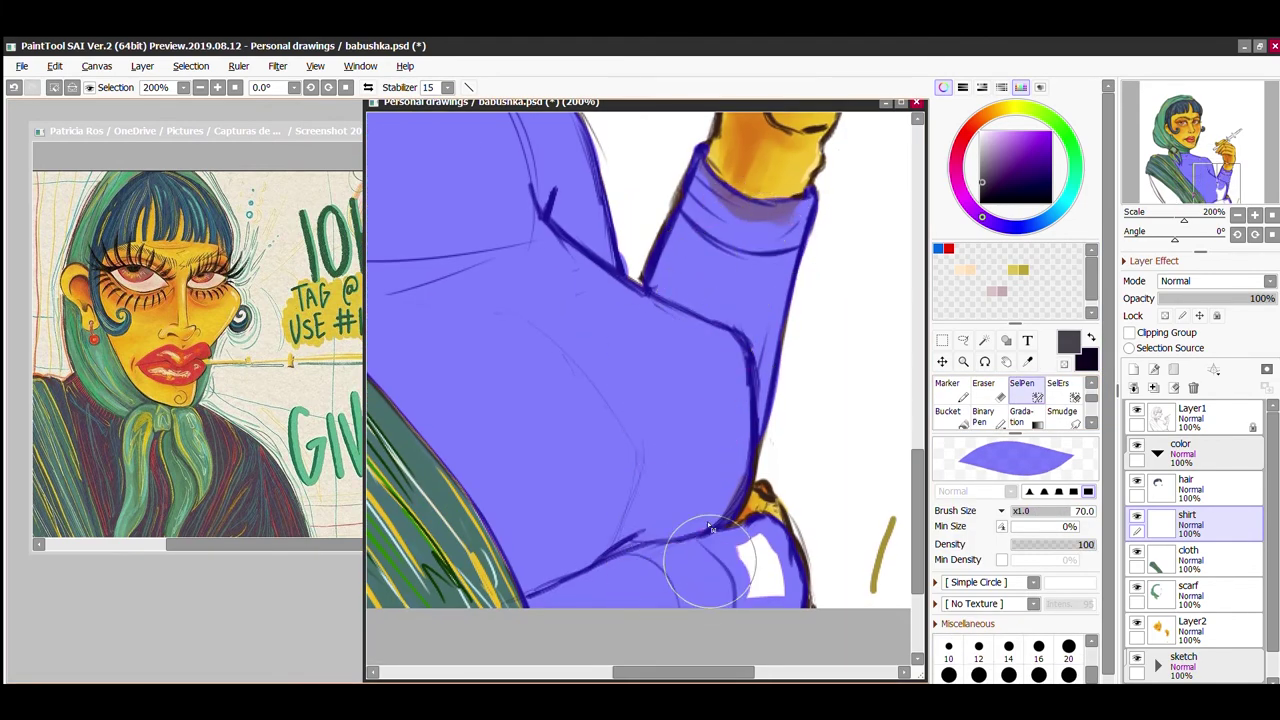
Step: Select the sleeve below the shawl with a size 30 selection pen, and fill the shirt with dark grey
{"action": "scroll", "coordinate": [710, 527], "scroll_direction": "down", "scroll_amount": 4}
{"action": "scroll", "coordinate": [530, 540], "scroll_direction": "up", "scroll_amount": 2}
{"action": "scroll", "coordinate": [530, 540], "scroll_direction": "up", "scroll_amount": 2}
{"action": "mouse_move", "coordinate": [505, 525]}
{"action": "left_mouse_down"}
{"action": "mouse_move", "coordinate": [471, 443]}
{"action": "mouse_move", "coordinate": [497, 382]}
{"action": "mouse_move", "coordinate": [640, 480]}
{"action": "mouse_move", "coordinate": [689, 554]}
{"action": "mouse_move", "coordinate": [634, 526]}
{"action": "mouse_move", "coordinate": [793, 548]}
{"action": "left_mouse_up"}
{"action": "key", "text": "bracketleft"}
{"action": "key", "text": "bracketleft"}
{"action": "key", "text": "bracketleft"}
{"action": "key", "text": "bracketleft"}
{"action": "key", "text": "bracketleft"}
{"action": "key", "text": "bracketleft"}
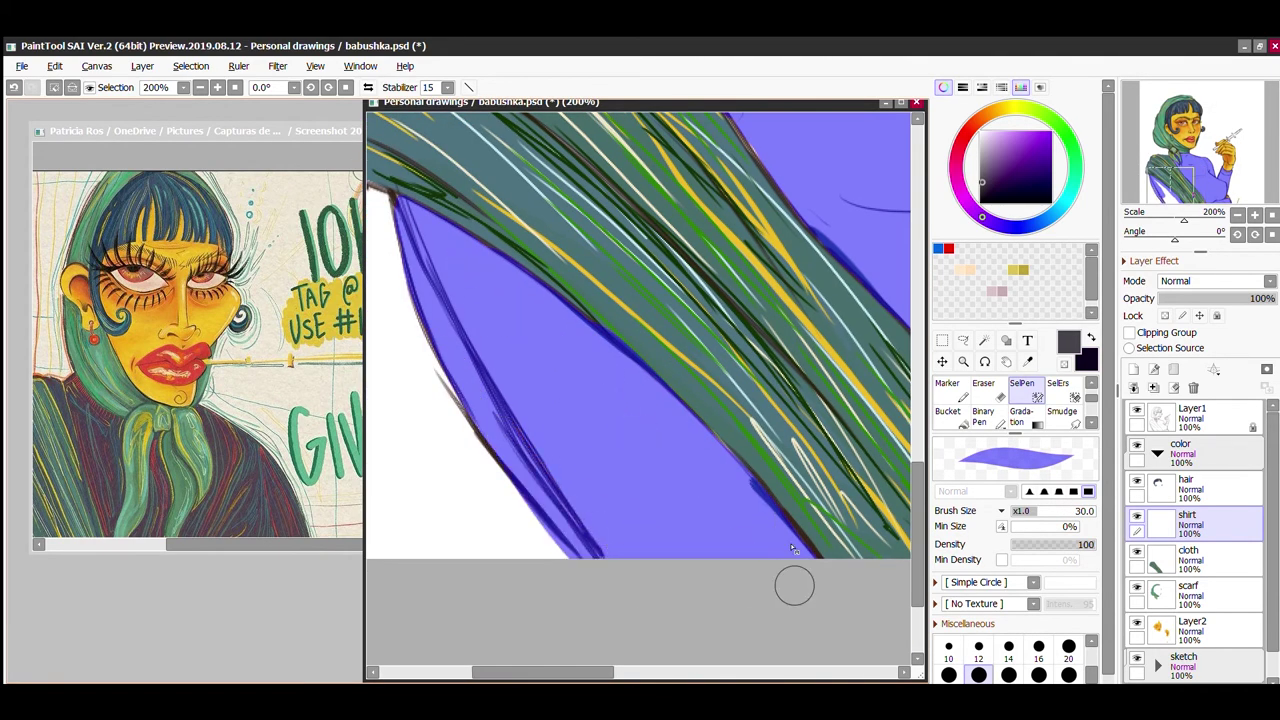
{"action": "scroll", "coordinate": [793, 548], "scroll_direction": "down", "scroll_amount": 3}
{"action": "left_click", "coordinate": [794, 549]}
Step: Erase the stray yellow stroke by the elbow and colour spills from Layer2 up to hair with a size 20 Eraser, and save
{"action": "scroll", "coordinate": [797, 550], "scroll_direction": "up", "scroll_amount": 1}
{"action": "key", "text": "e"}
{"action": "key", "text": "ctrl+Up"}
{"action": "key", "text": "ctrl+Up"}
{"action": "key", "text": "ctrl+Up"}
{"action": "key", "text": "ctrl+Up"}
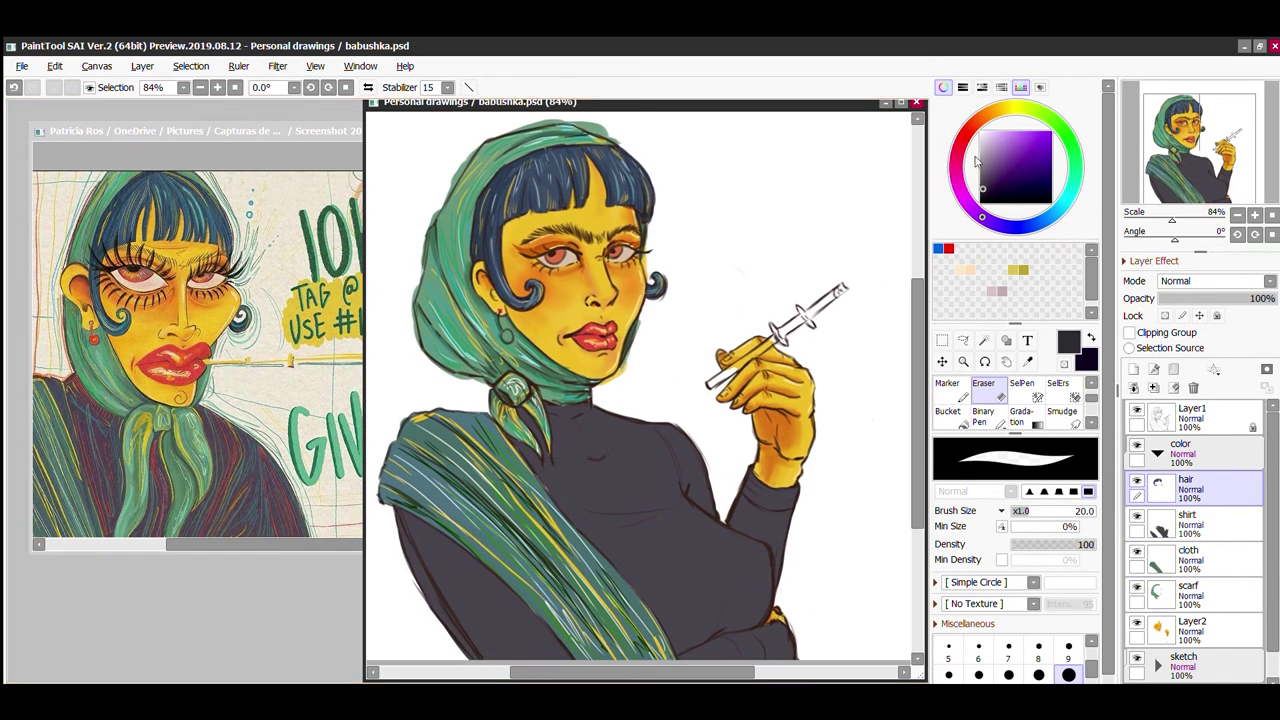
Step: On the shirt layer, pencil dark grey shadows along the chest folds, both sleeves and the folded forearm, and save
{"action": "key", "text": "n"}
{"action": "key", "text": "ctrl+Down"}
{"action": "left_click_drag", "start_coordinate": [748, 578], "coordinate": [752, 560]}
{"action": "left_click_drag", "start_coordinate": [590, 505], "coordinate": [678, 520]}
{"action": "left_click_drag", "start_coordinate": [735, 485], "coordinate": [760, 540]}
{"action": "mouse_move", "coordinate": [700, 626]}
{"action": "left_mouse_down"}
{"action": "mouse_move", "coordinate": [742, 494]}
{"action": "mouse_move", "coordinate": [745, 640]}
{"action": "left_mouse_up"}
{"action": "left_click_drag", "start_coordinate": [405, 520], "coordinate": [470, 650]}
{"action": "mouse_move", "coordinate": [410, 500]}
{"action": "left_mouse_down"}
{"action": "mouse_move", "coordinate": [450, 512]}
{"action": "mouse_move", "coordinate": [540, 650]}
{"action": "left_mouse_up"}
{"action": "key", "text": "ctrl+s"}
Step: Blend the shirt's shadows on the chest, forearm and shoulder with a size 40 Water Color brush
{"action": "key", "text": "c"}
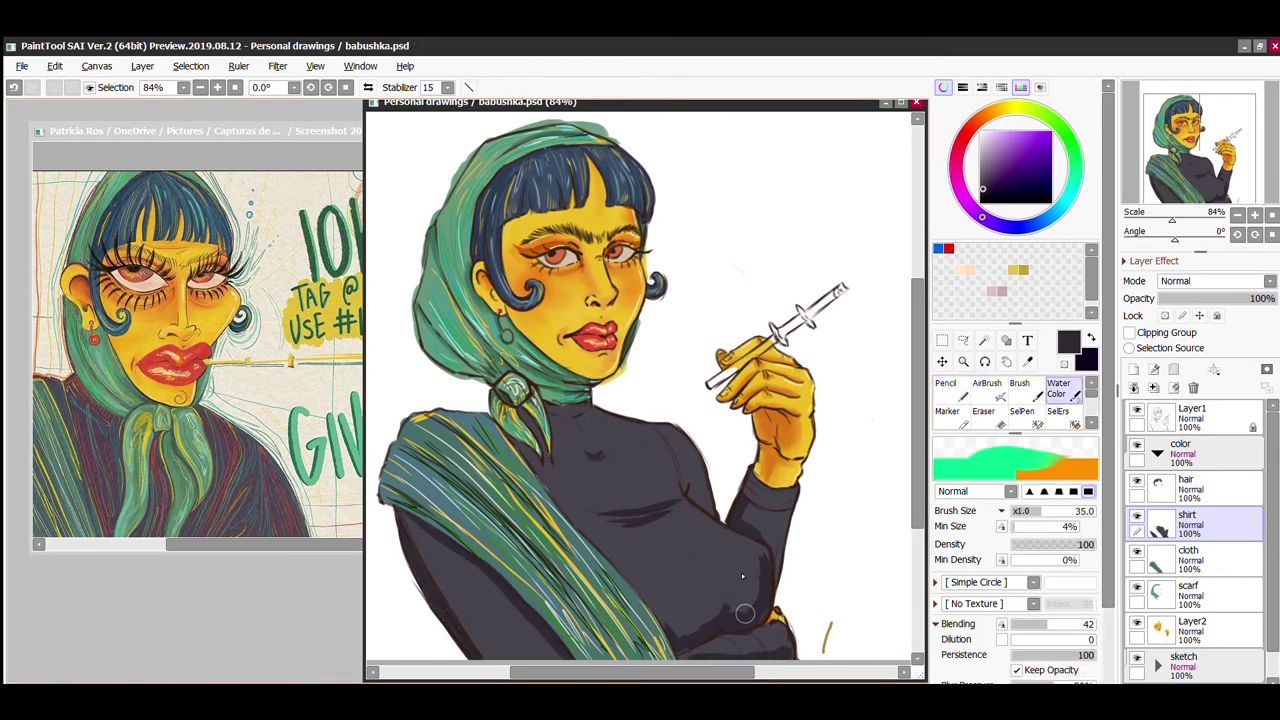
{"action": "key", "text": "bracketright"}
{"action": "mouse_move", "coordinate": [728, 567]}
{"action": "left_mouse_down"}
{"action": "mouse_move", "coordinate": [737, 481]}
{"action": "mouse_move", "coordinate": [694, 587]}
{"action": "mouse_move", "coordinate": [650, 472]}
{"action": "left_mouse_up"}
{"action": "left_click_drag", "start_coordinate": [690, 655], "coordinate": [758, 640]}
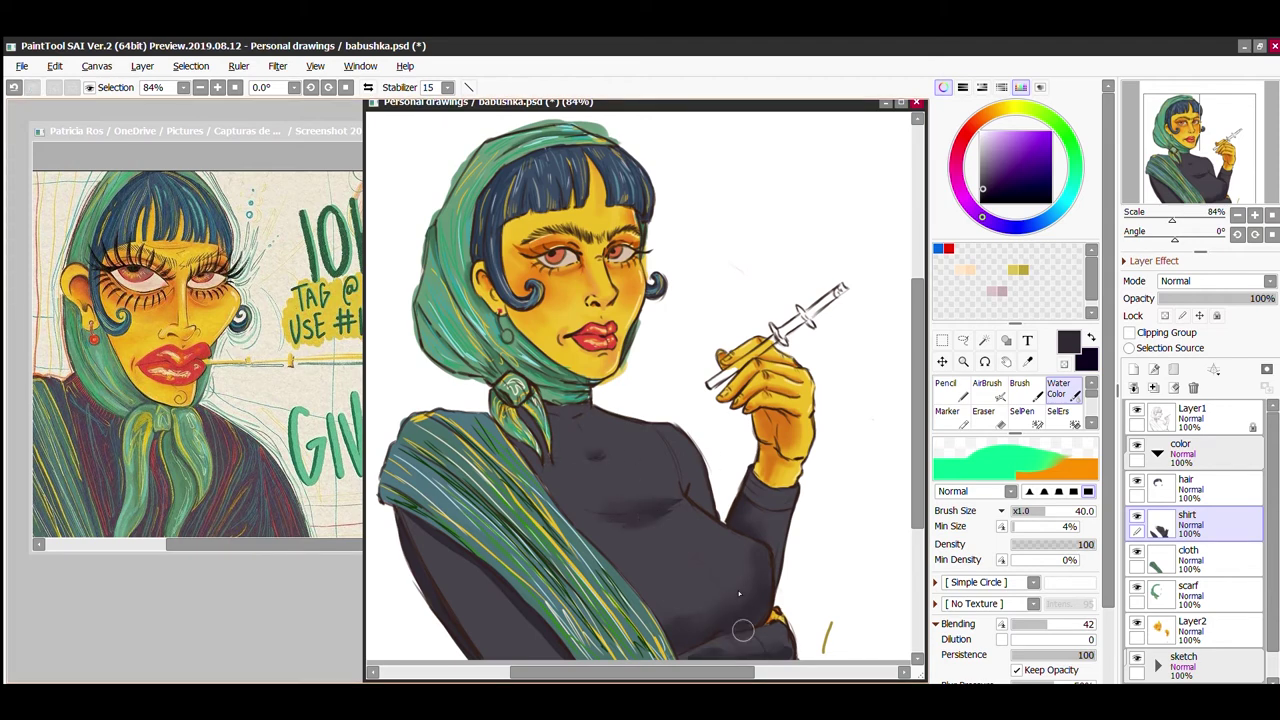
{"action": "left_click_drag", "start_coordinate": [453, 543], "coordinate": [468, 565]}
Step: Deepen the shirt's shadows around the collar and chest with a size 20 Pencil, save, and blend with Water Color
{"action": "key", "text": "n"}
{"action": "scroll", "coordinate": [648, 500], "scroll_direction": "up", "scroll_amount": 1}
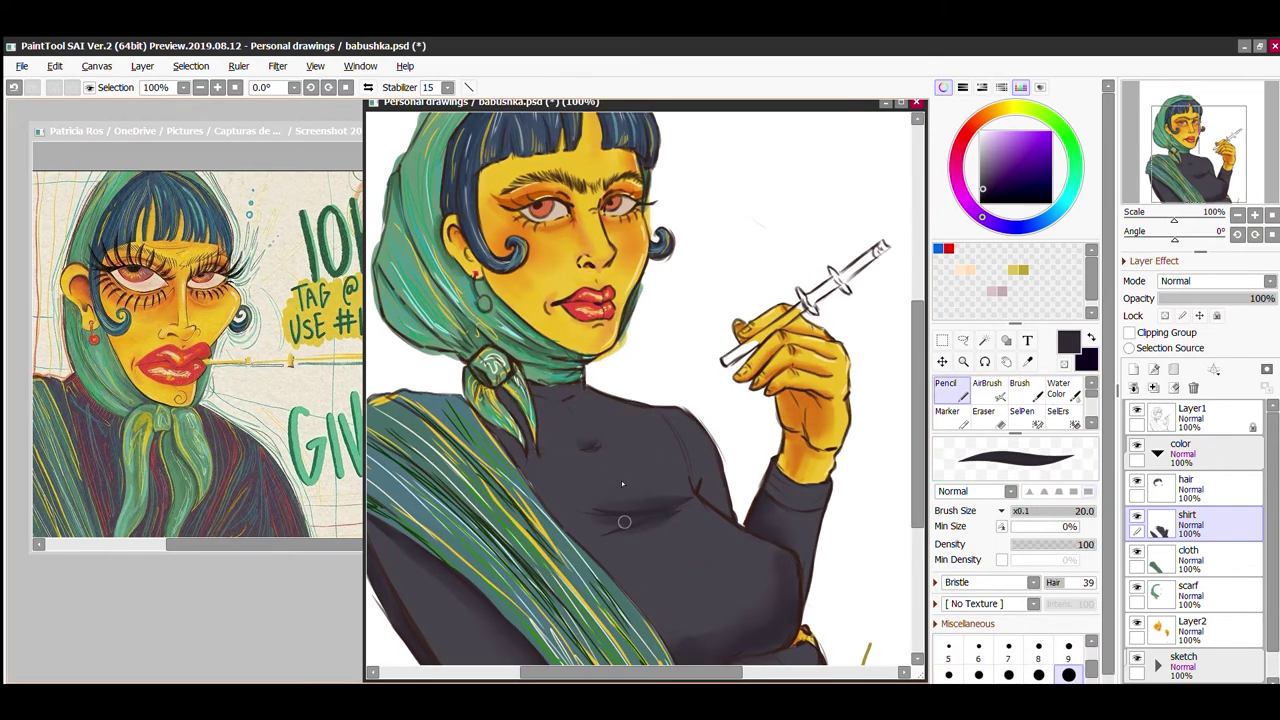
{"action": "scroll", "coordinate": [737, 470], "scroll_direction": "up", "scroll_amount": 1}
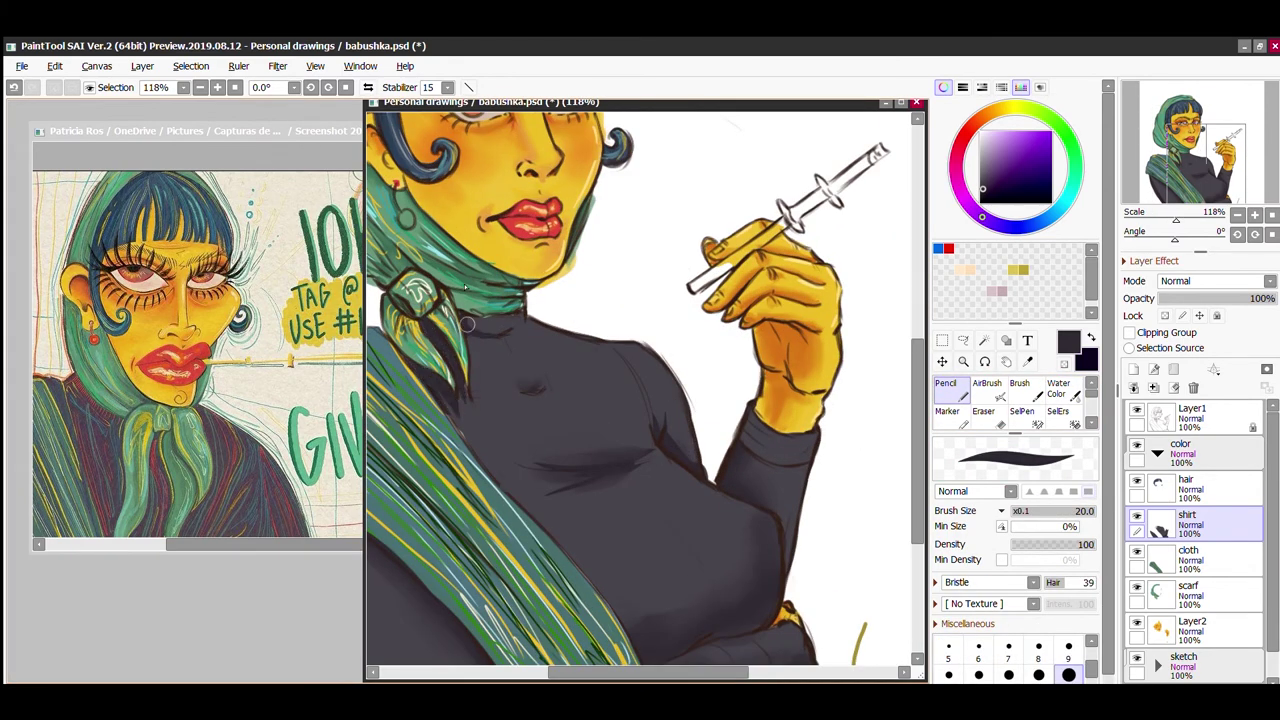
{"action": "key", "text": "ctrl+s"}
{"action": "scroll", "coordinate": [466, 324], "scroll_direction": "down", "scroll_amount": 3}
{"action": "key", "text": "c"}
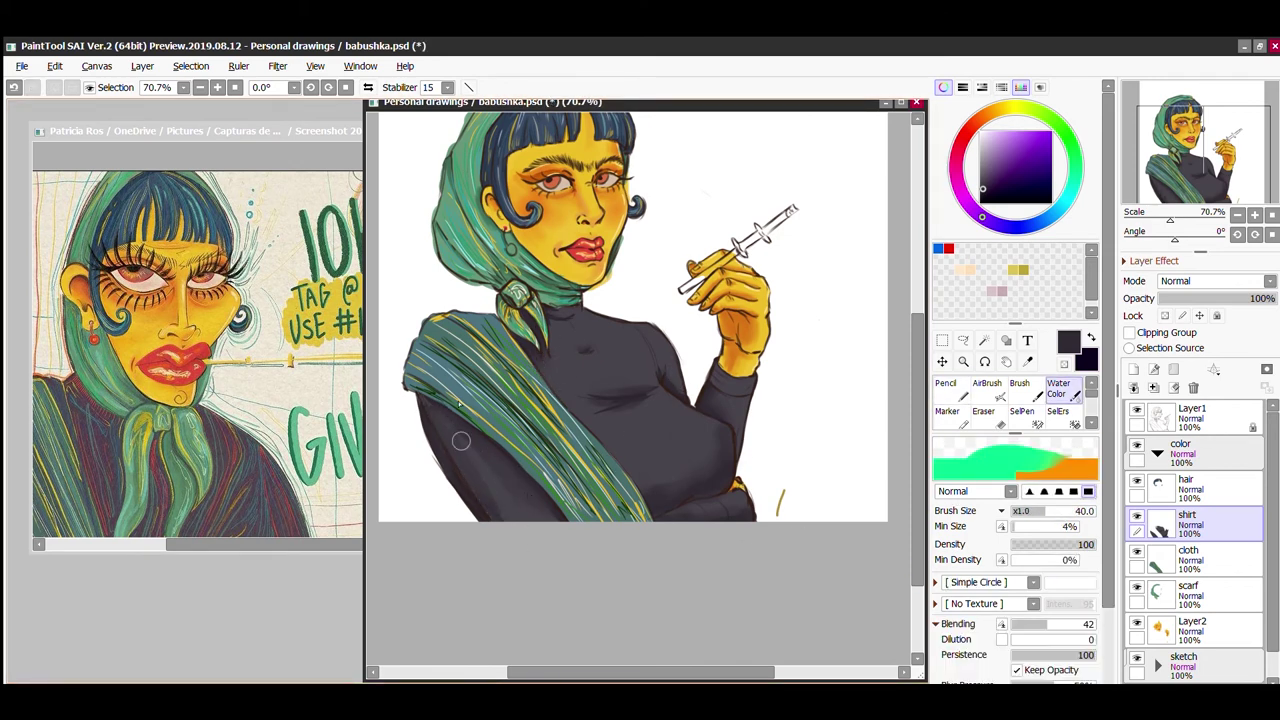
{"action": "scroll", "coordinate": [656, 388], "scroll_direction": "up", "scroll_amount": 3}
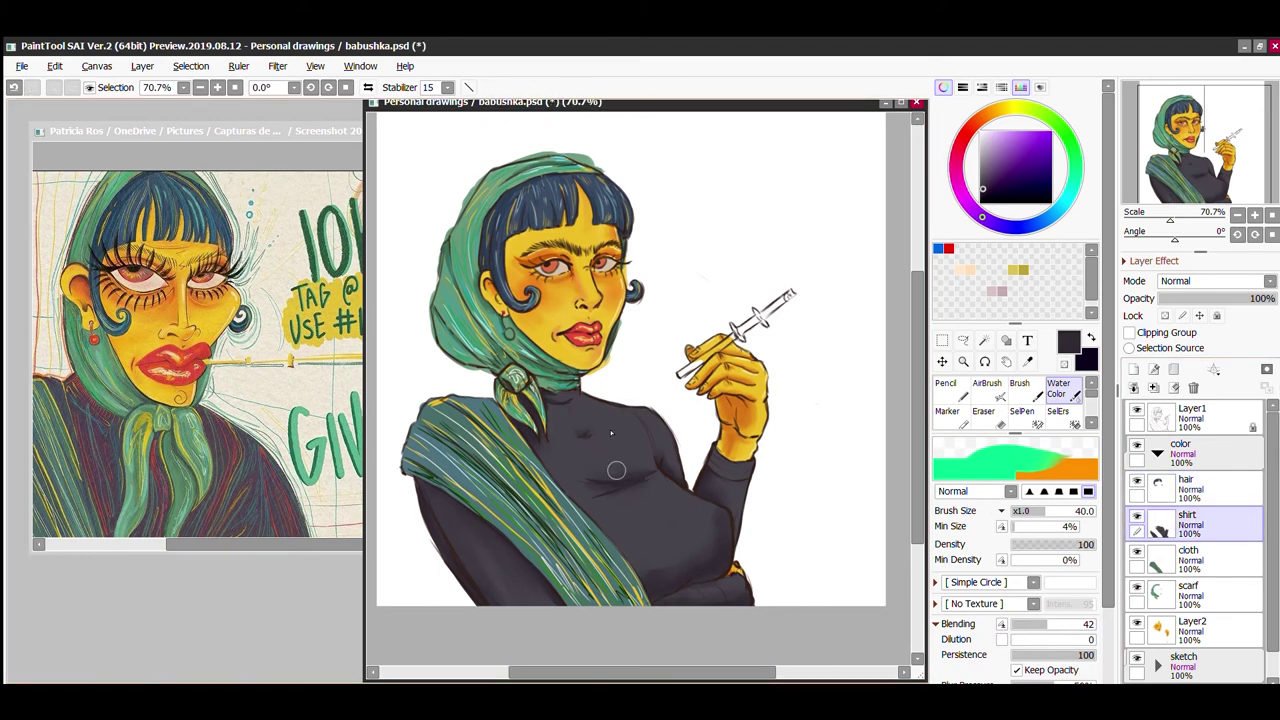
Step: Draw fine muted red, blue-grey and yellow stripes following the shirt's folds with a size 4 Pencil
{"action": "left_click", "coordinate": [945, 385]}
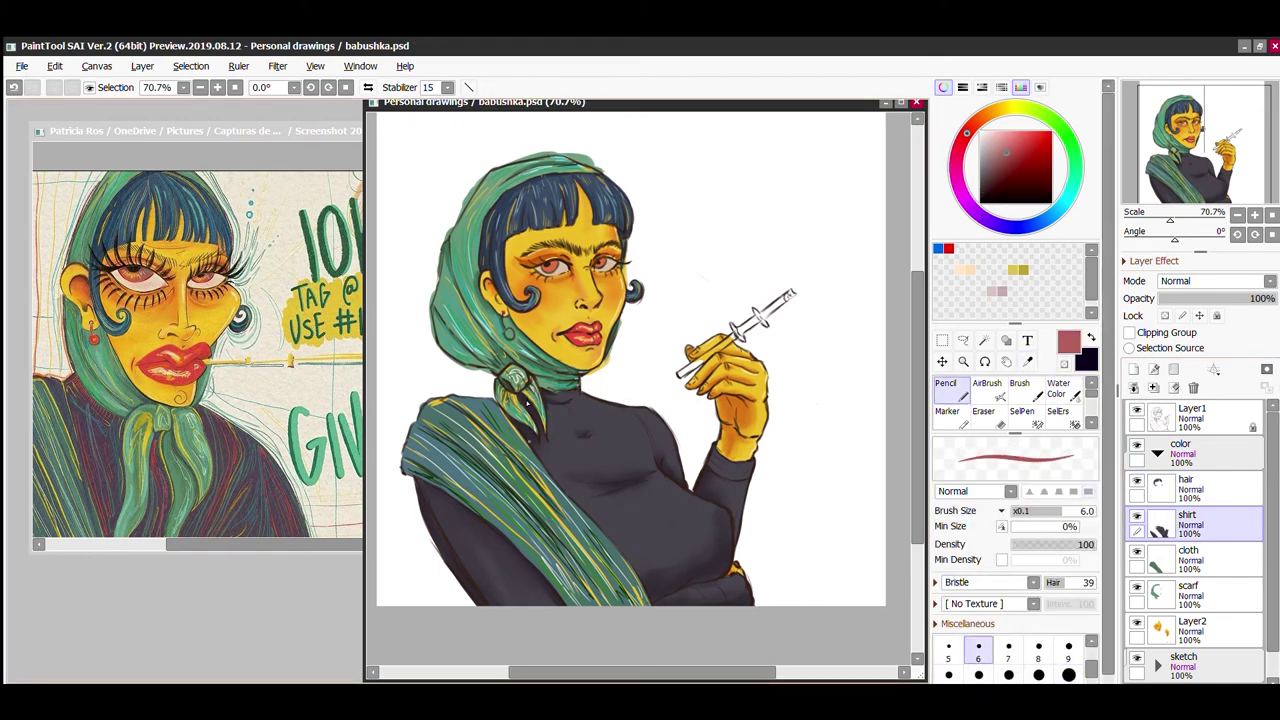
{"action": "left_click", "coordinate": [1068, 650]}
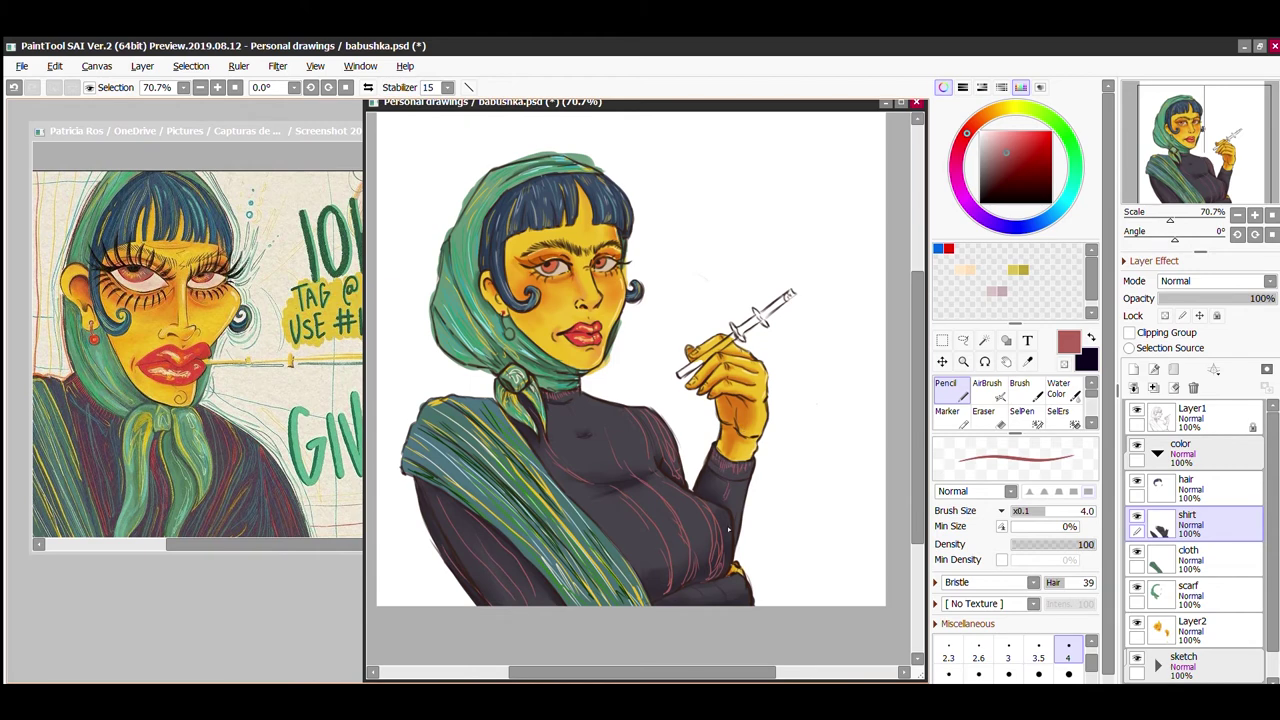
{"action": "left_click", "coordinate": [548, 370], "text": "alt"}
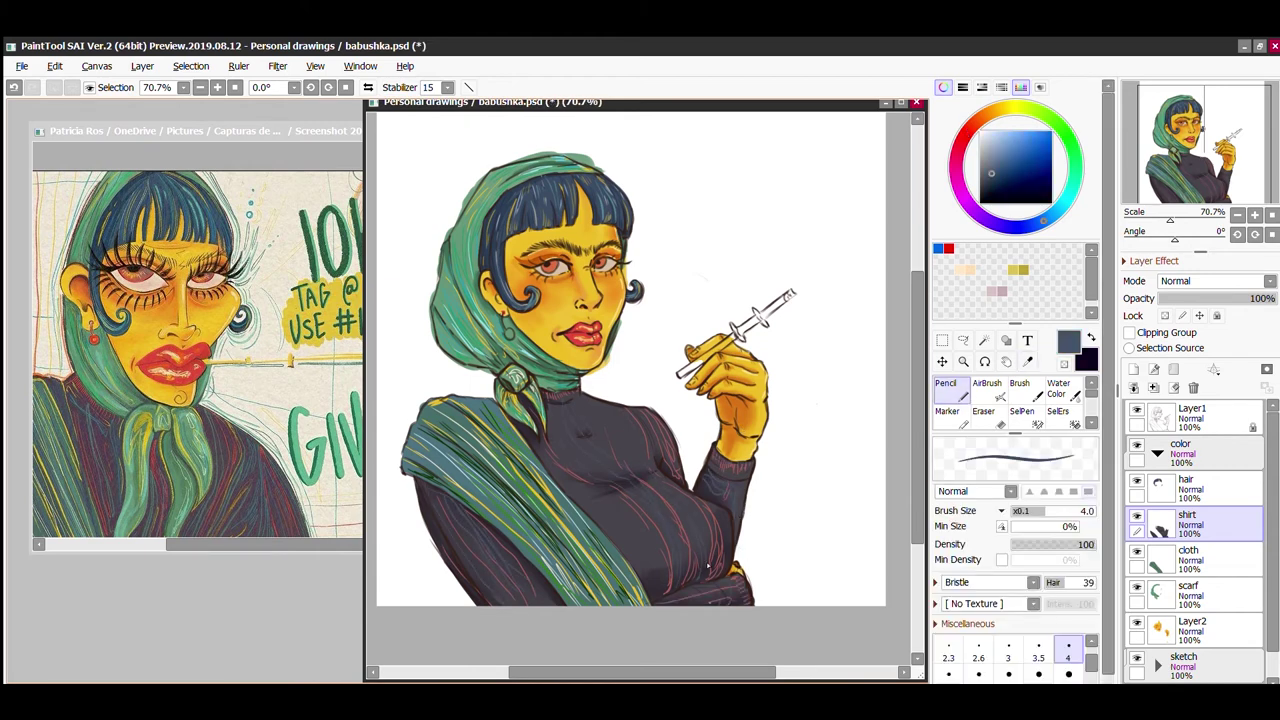
{"action": "left_click", "coordinate": [738, 395], "text": "alt"}
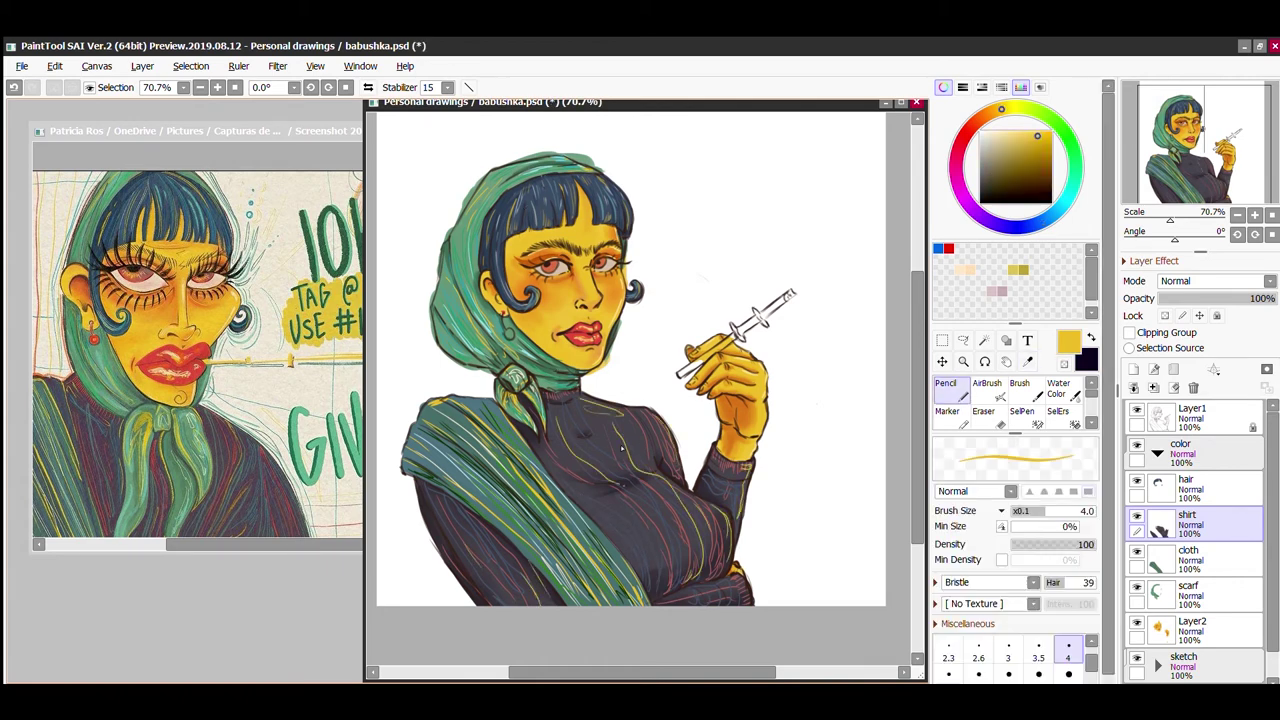
Step: Add a new layer above shirt, hatch the shirt in dark purple with a size 4 Paper-shaped Pencil, and save
{"action": "left_click", "coordinate": [776, 300], "text": "alt"}
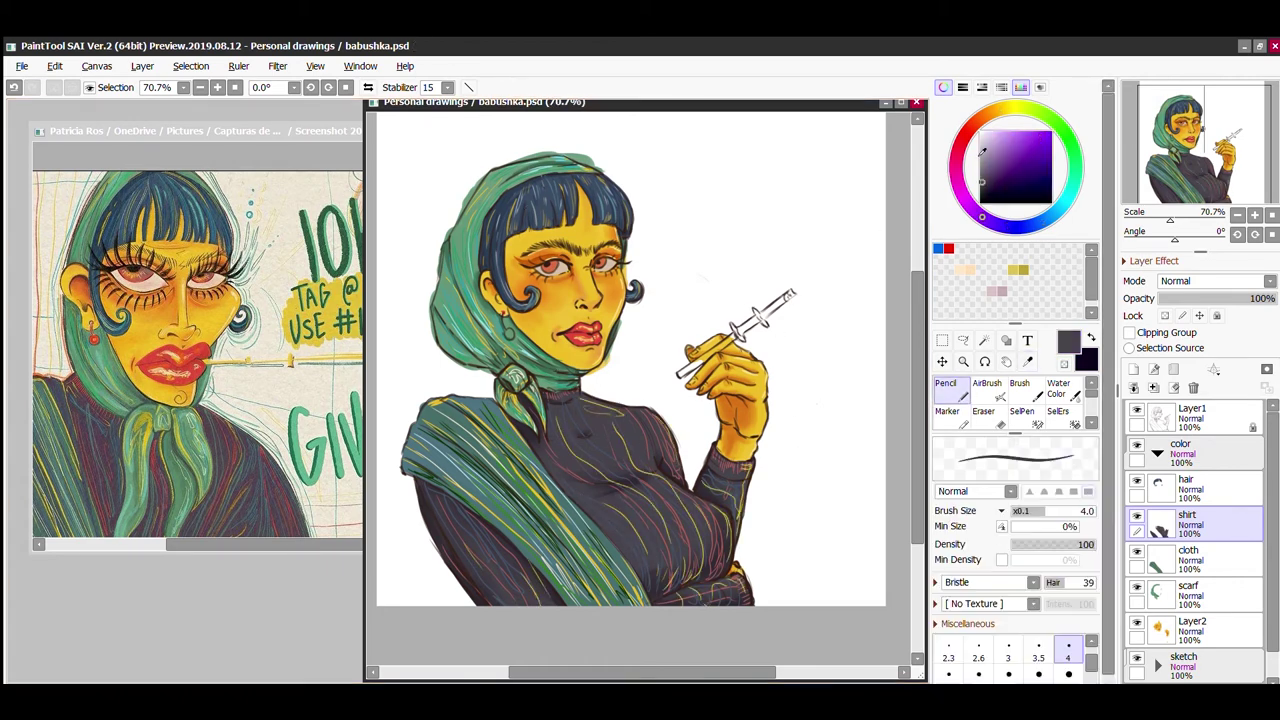
{"action": "key", "text": "ctrl+shift+n"}
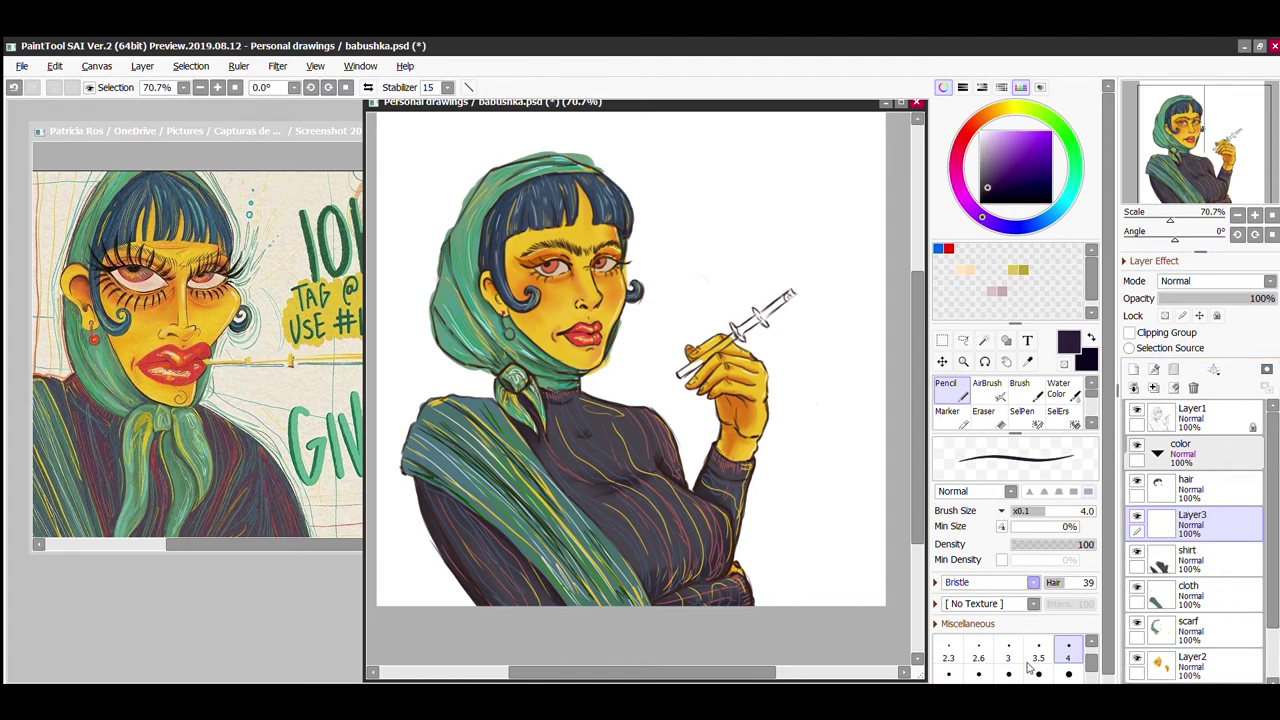
{"action": "left_click", "coordinate": [1025, 609]}
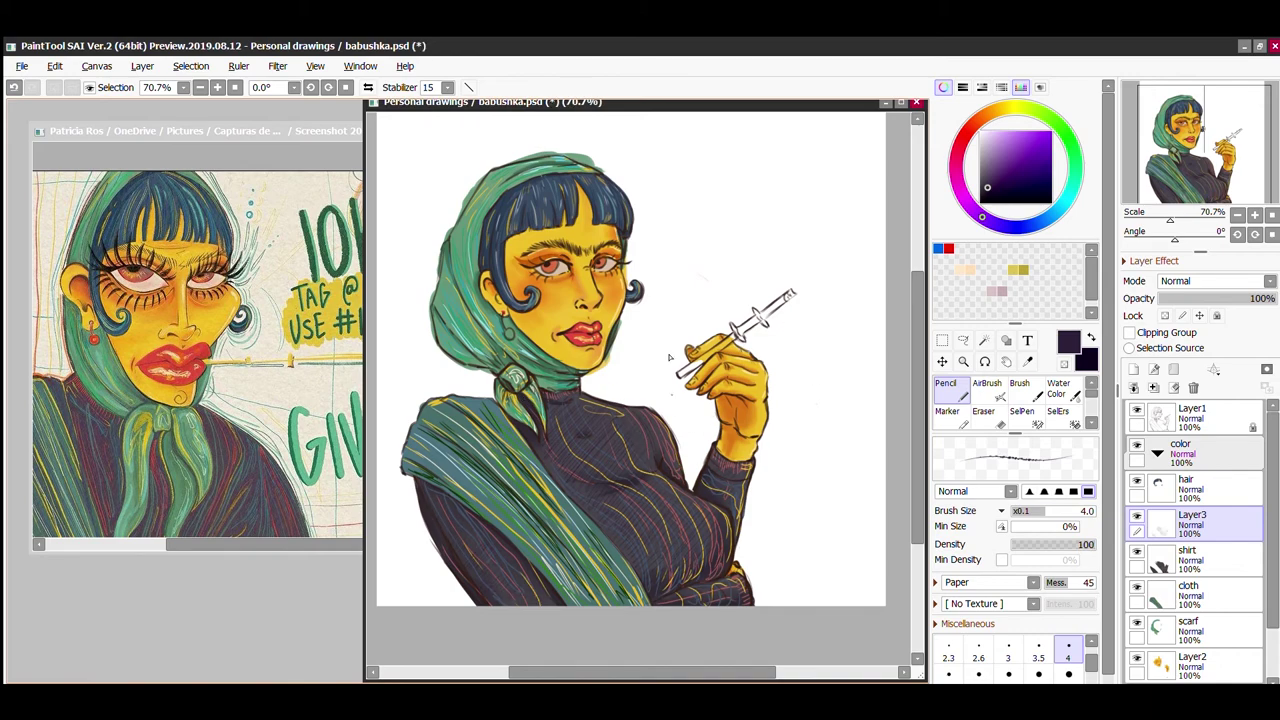
{"action": "scroll", "coordinate": [730, 482], "scroll_direction": "down", "scroll_amount": 1}
{"action": "scroll", "coordinate": [683, 422], "scroll_direction": "up", "scroll_amount": 1}
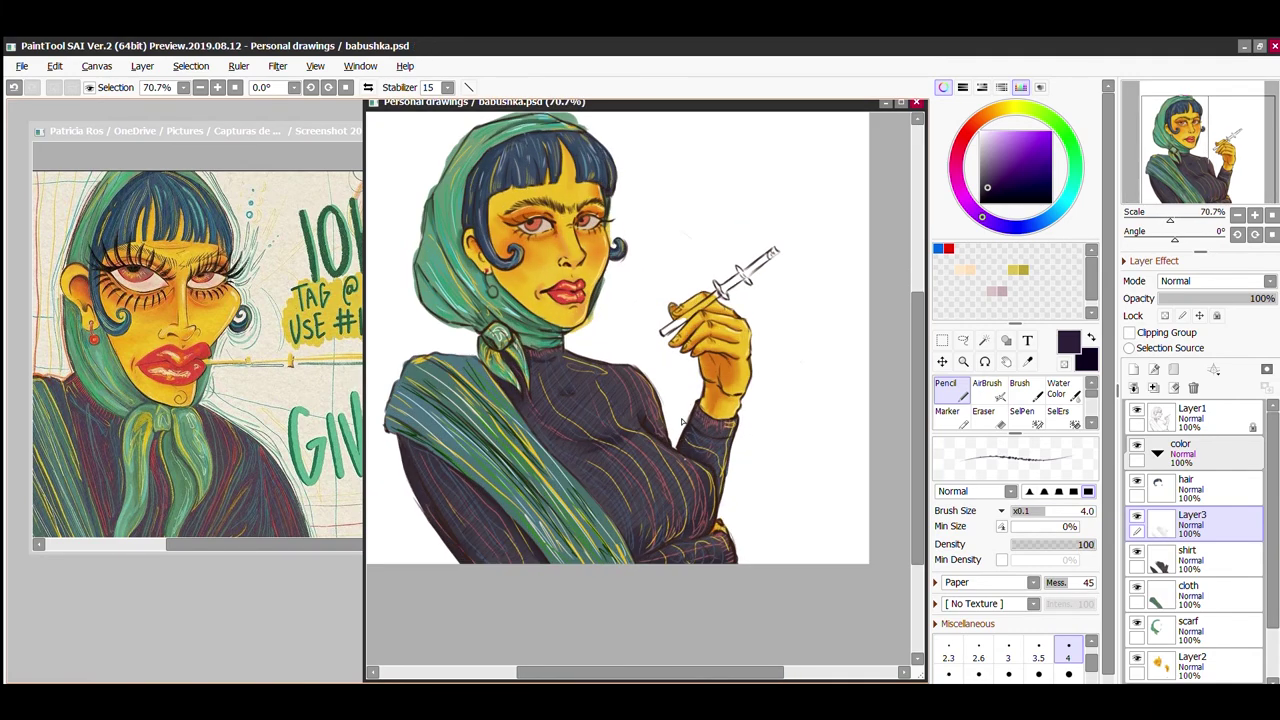
{"action": "key", "text": "ctrl+s"}
{"action": "scroll", "coordinate": [718, 223], "scroll_direction": "down", "scroll_amount": 2}
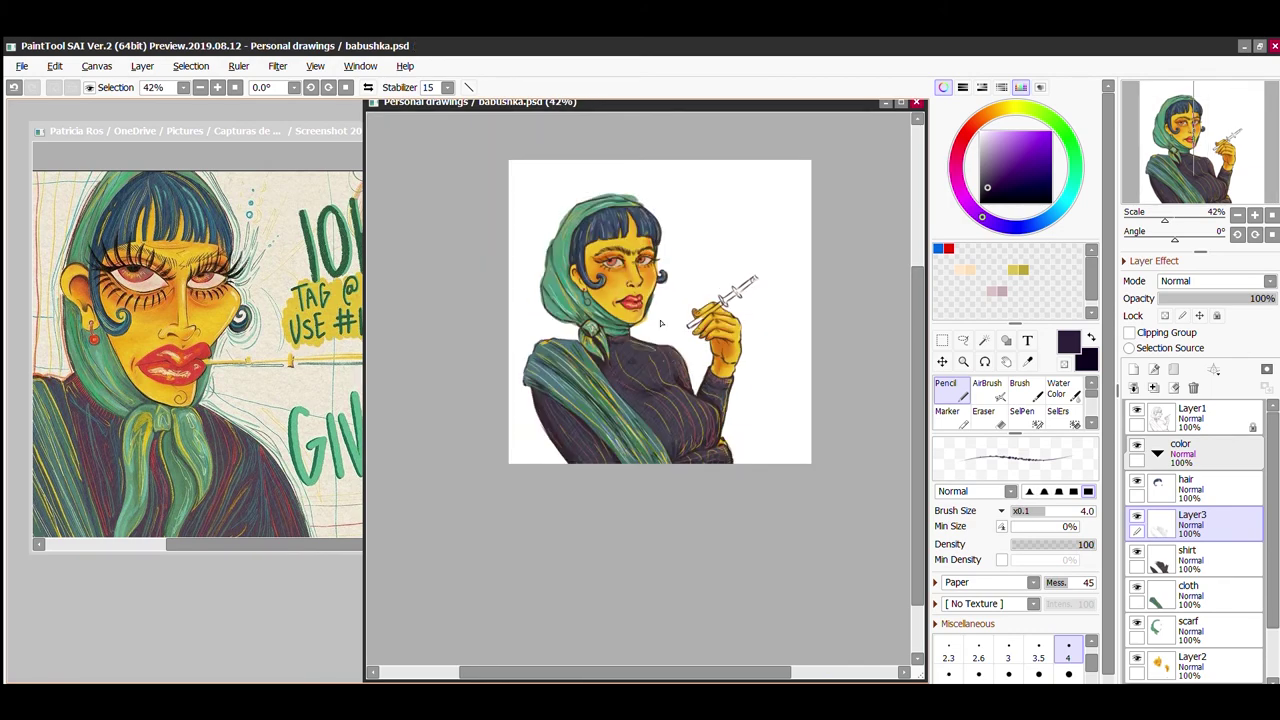
Step: On Layer1 with its opacity unlocked, try dense dark brown upper lashes with a size 5 Fine Flat Brush
{"action": "scroll", "coordinate": [552, 247], "scroll_direction": "up", "scroll_amount": 4}
{"action": "left_click", "coordinate": [1019, 388]}
{"action": "left_click", "coordinate": [1190, 415]}
{"action": "key", "text": "n"}
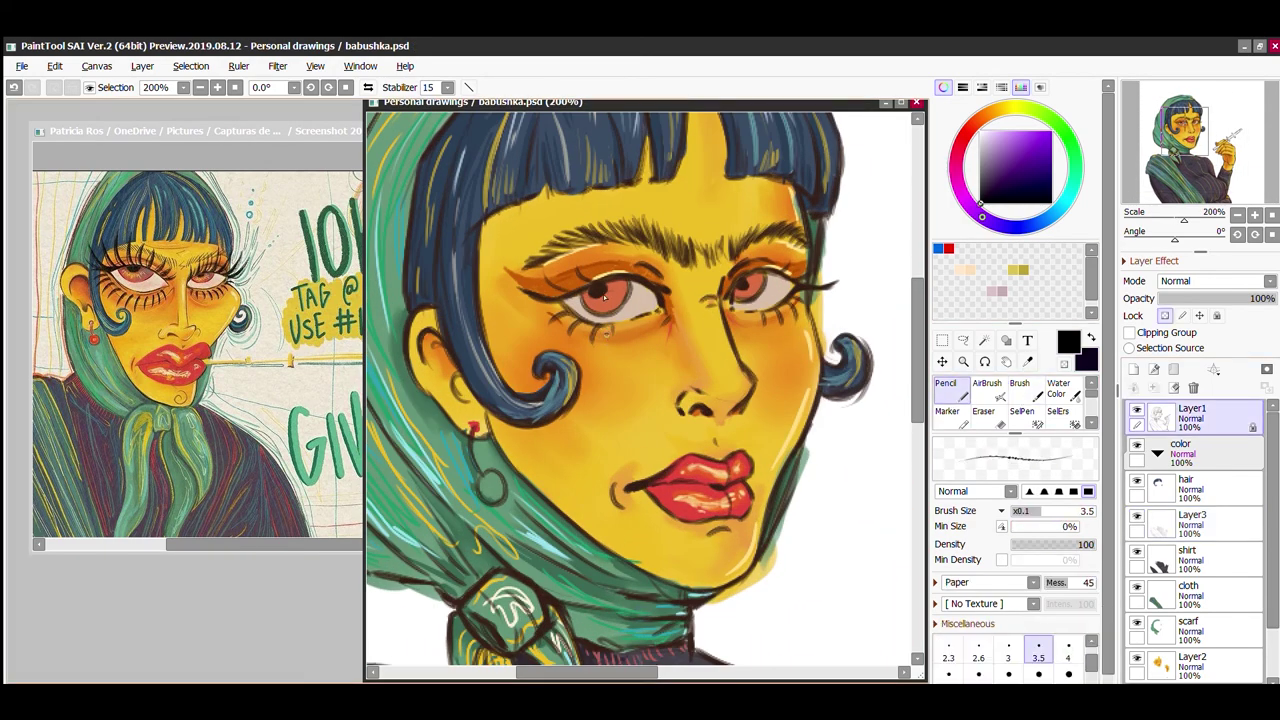
{"action": "key", "text": "b"}
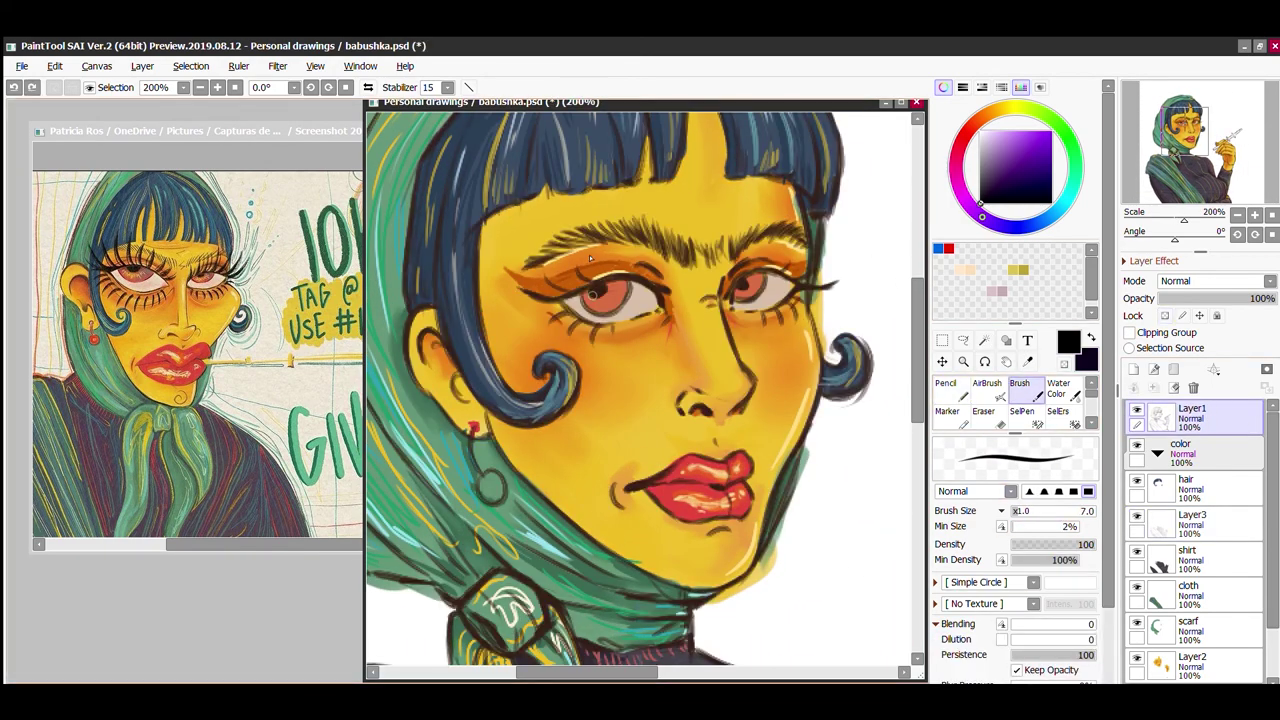
{"action": "left_click", "coordinate": [625, 303], "text": "alt"}
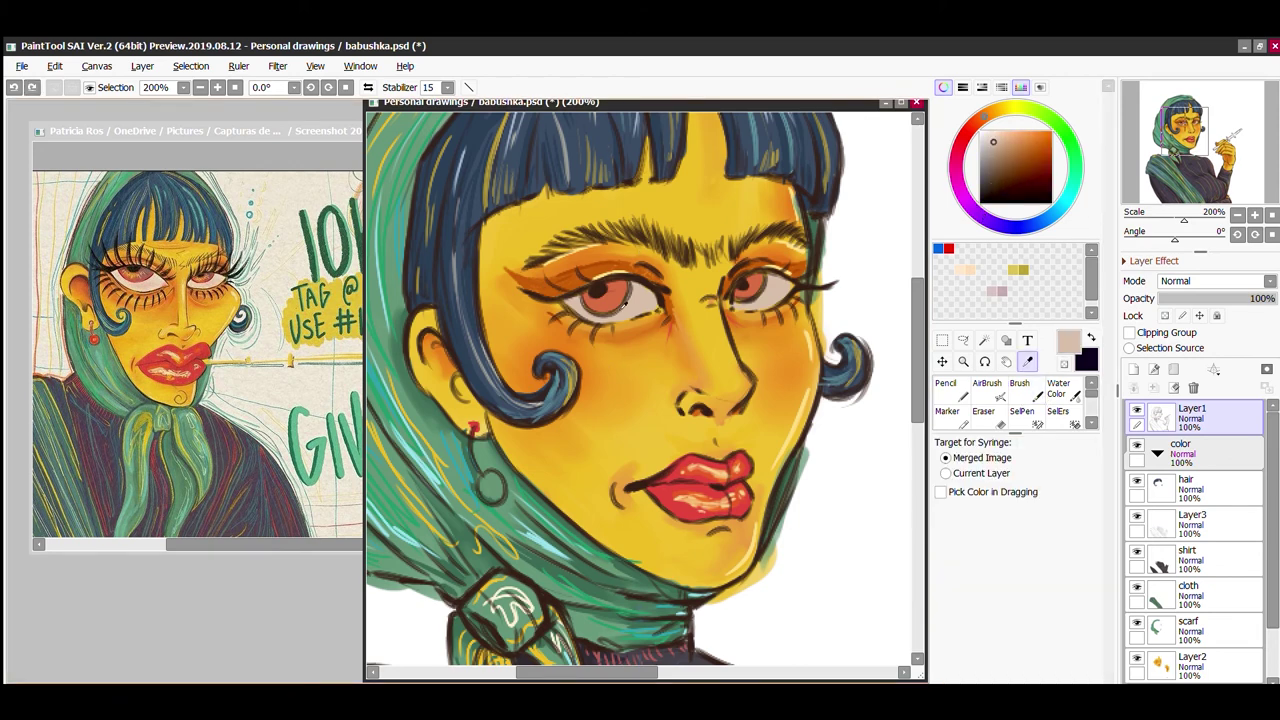
{"action": "left_click", "coordinate": [560, 253], "text": "alt"}
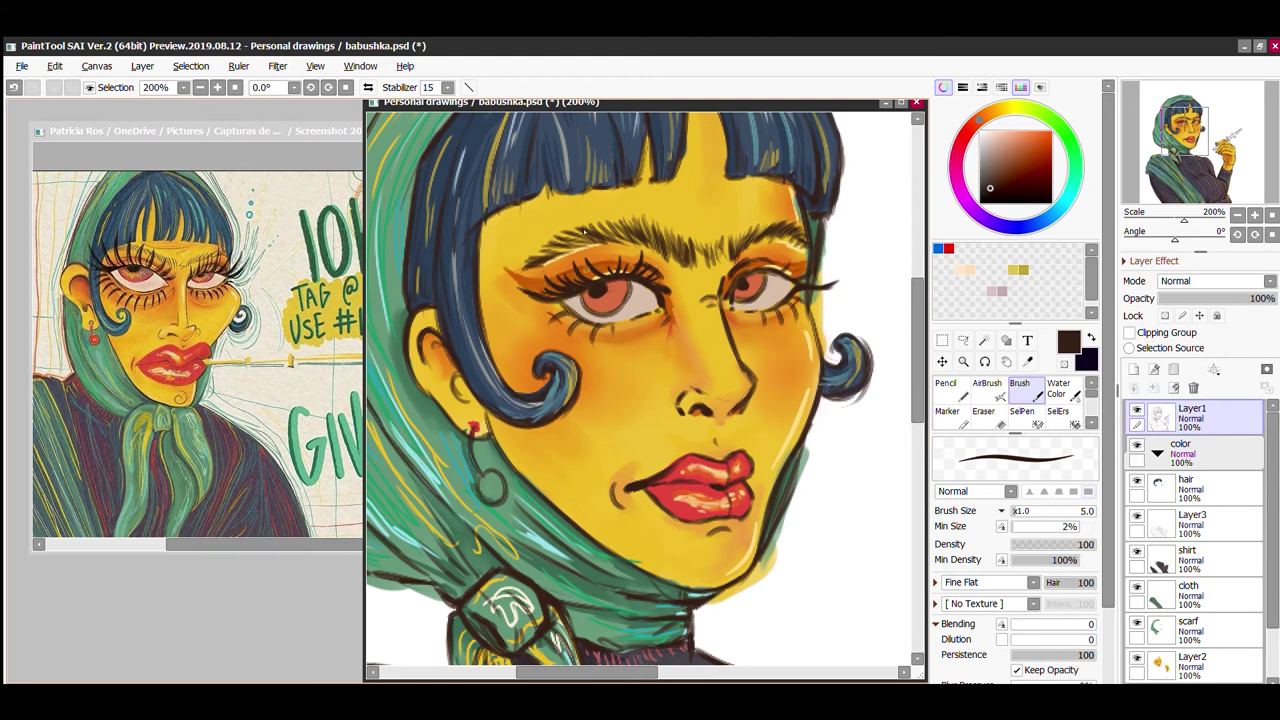
Step: Paint curved dark brown upper and lower lashes on both eyes with a size 5 Brush, tidying with a size 20 Eraser
{"action": "left_click", "coordinate": [1164, 315]}
{"action": "left_click", "coordinate": [987, 388]}
{"action": "left_click", "coordinate": [1020, 386]}
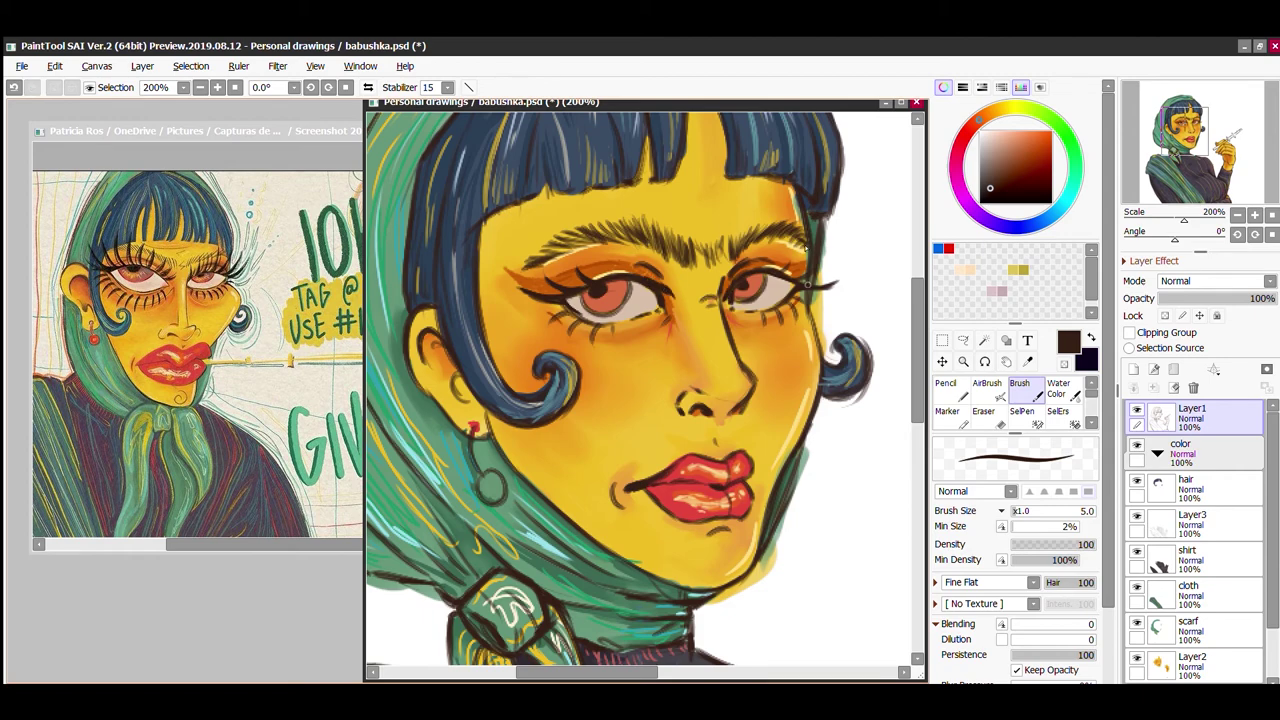
{"action": "left_click_drag", "start_coordinate": [786, 302], "coordinate": [795, 314]}
{"action": "scroll", "coordinate": [800, 252], "scroll_direction": "down", "scroll_amount": 2}
{"action": "key", "text": "e"}
{"action": "scroll", "coordinate": [654, 177], "scroll_direction": "up", "scroll_amount": 3}
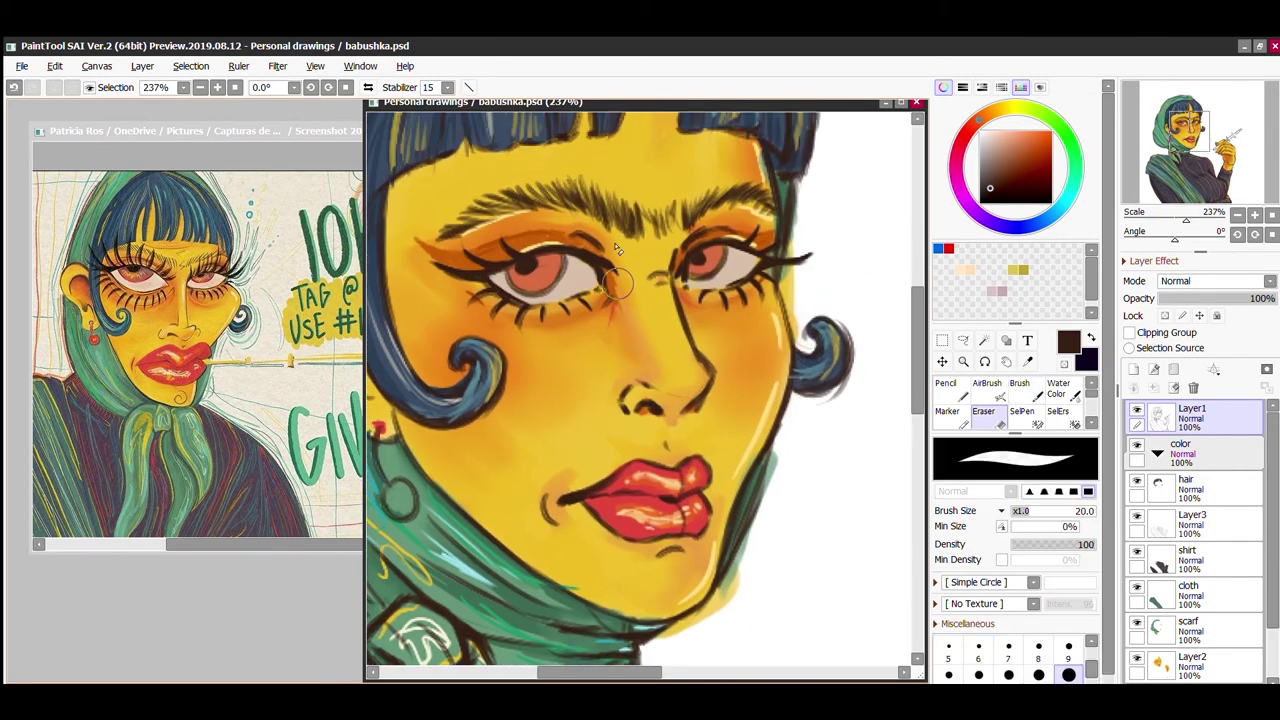
{"action": "key", "text": "b"}
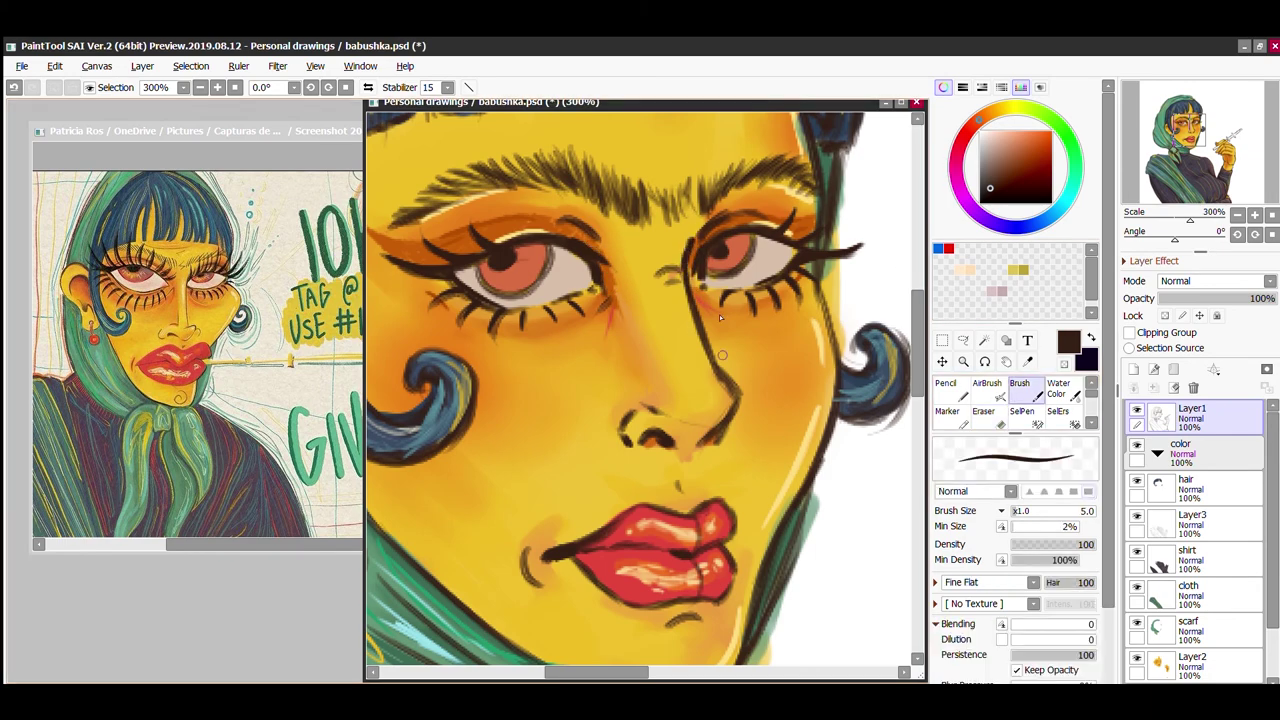
Step: Lock Layer1's opacity and recolour the scarf and earring linework with a sampled dark green Pencil, reduced to size 16
{"action": "scroll", "coordinate": [836, 573], "scroll_direction": "down", "scroll_amount": 5}
{"action": "scroll", "coordinate": [738, 520], "scroll_direction": "up", "scroll_amount": 3}
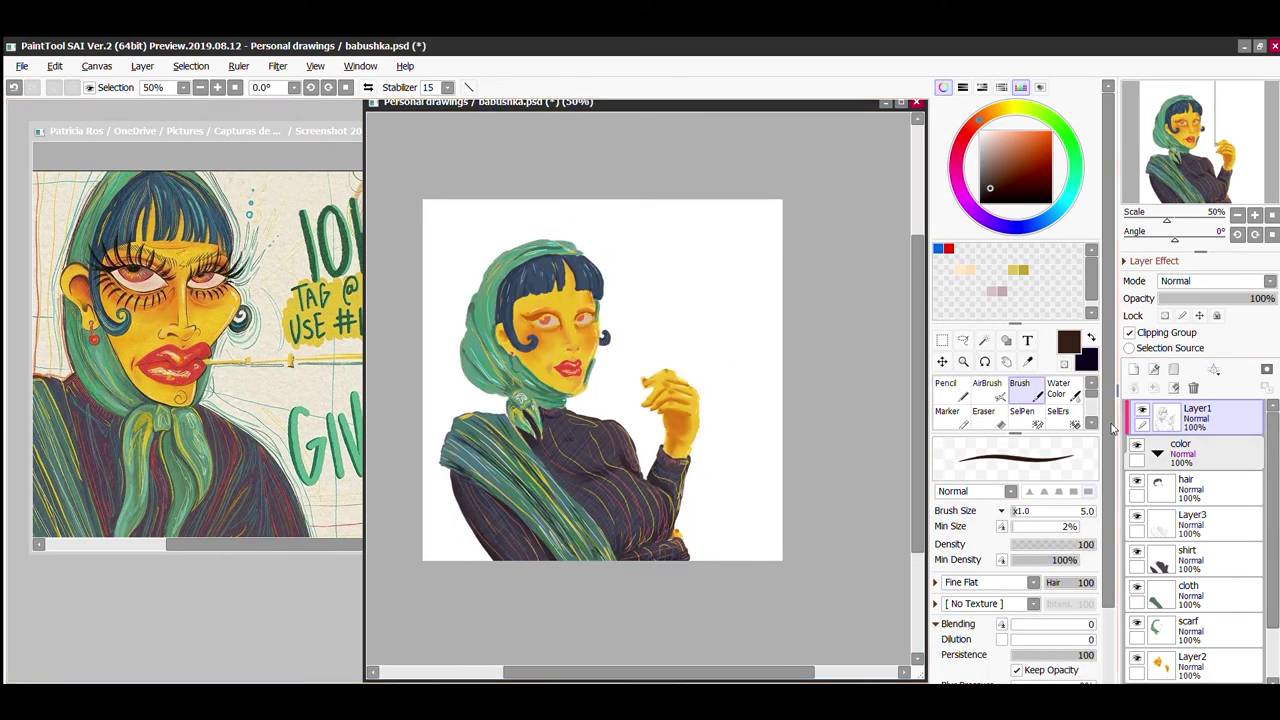
{"action": "left_click", "coordinate": [558, 395], "text": "alt"}
{"action": "key", "text": "n"}
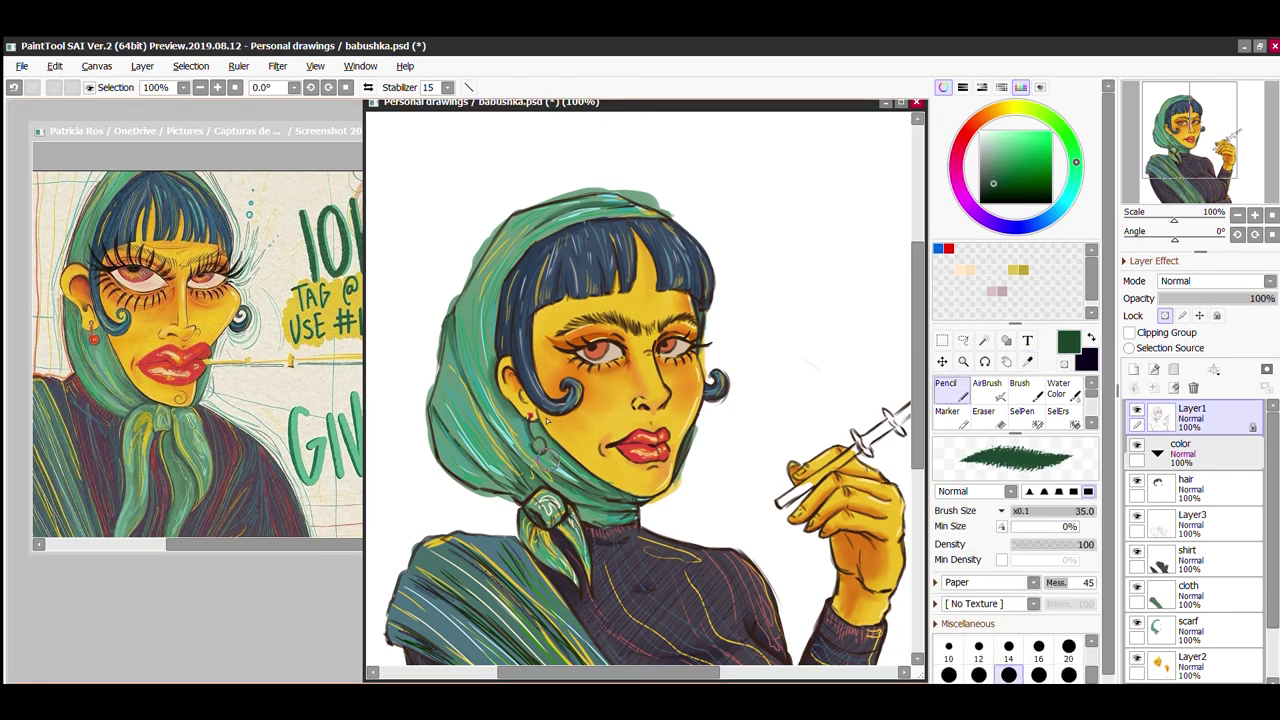
{"action": "key", "text": "bracketleft"}
{"action": "key", "text": "bracketleft"}
{"action": "key", "text": "bracketleft"}
{"action": "key", "text": "bracketleft"}
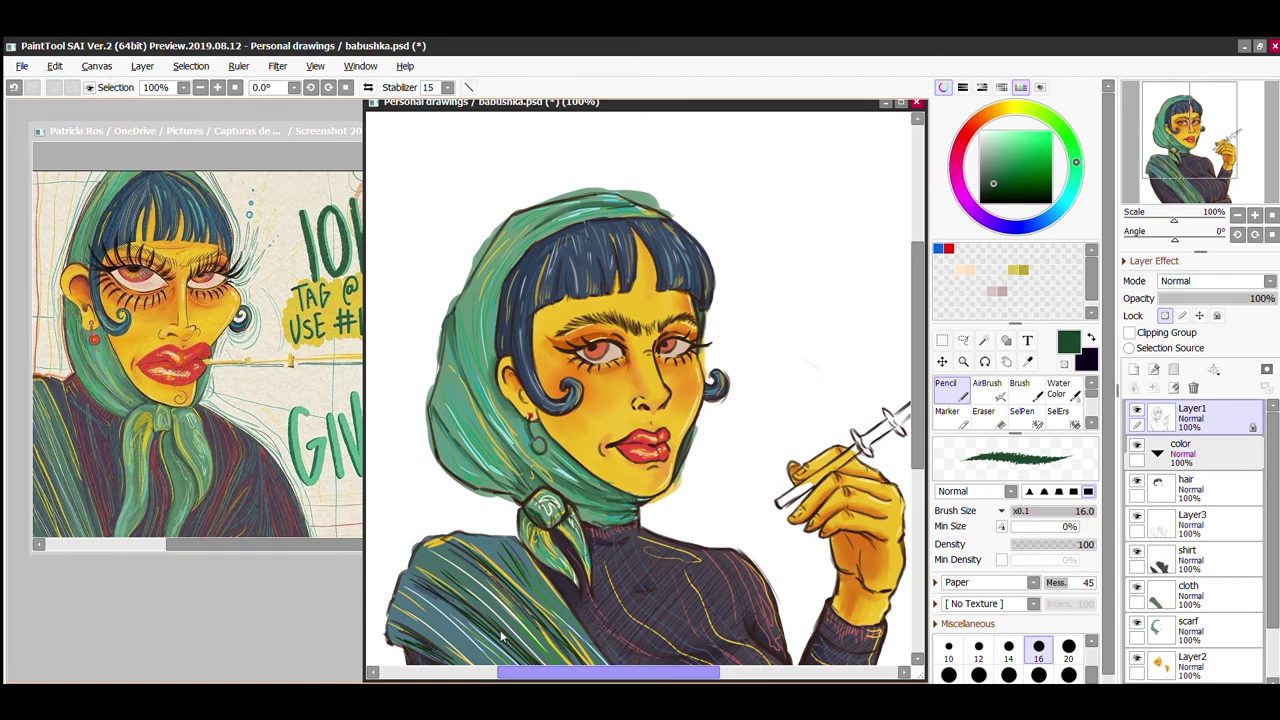
Step: Recolour the hair linework with a sampled blue-grey size 16 Pencil, and save
{"action": "left_click", "coordinate": [535, 392], "text": "alt"}
{"action": "left_click_drag", "start_coordinate": [630, 245], "coordinate": [605, 295]}
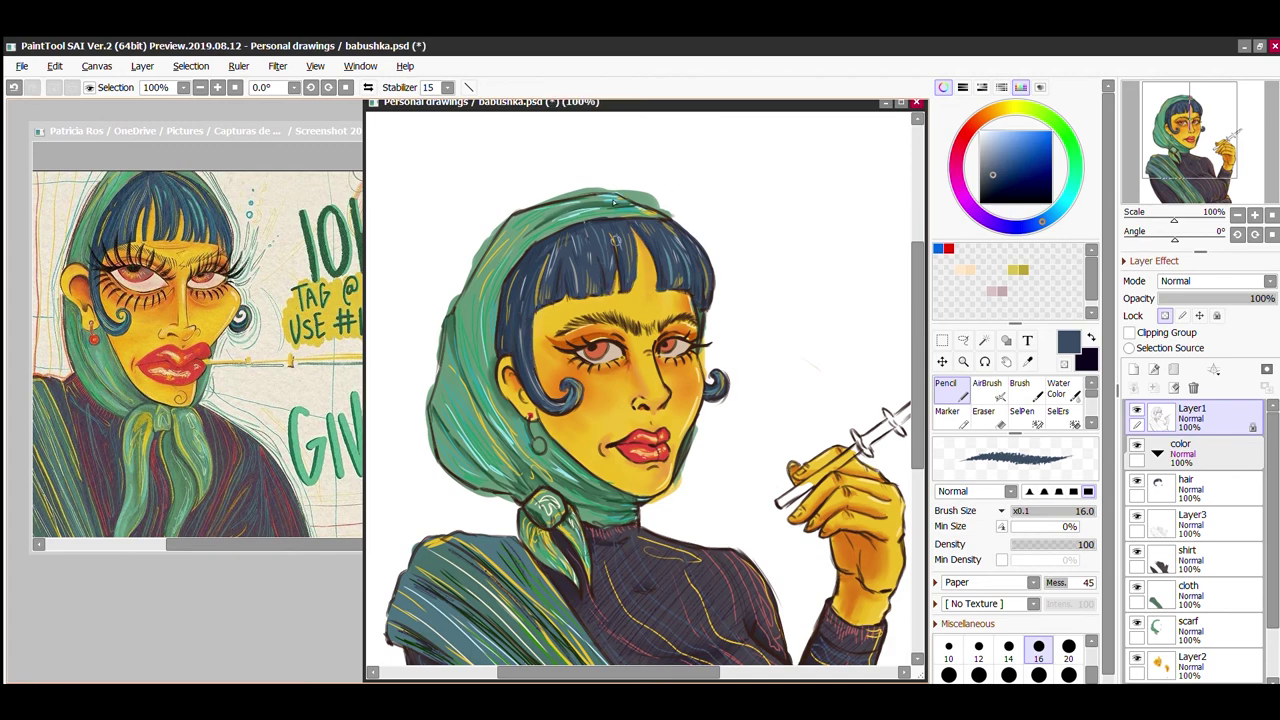
{"action": "key", "text": "ctrl+s"}
{"action": "scroll", "coordinate": [613, 203], "scroll_direction": "down", "scroll_amount": 3}
{"action": "scroll", "coordinate": [716, 320], "scroll_direction": "up", "scroll_amount": 3}
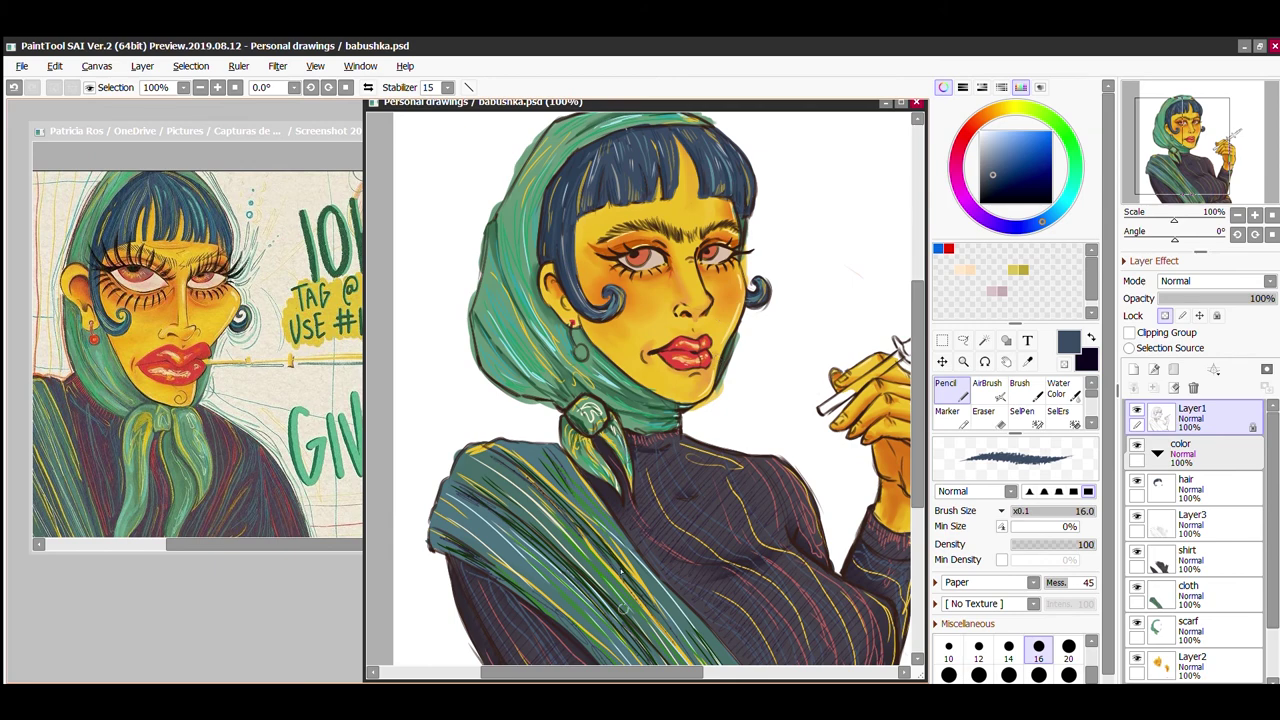
{"action": "scroll", "coordinate": [622, 606], "scroll_direction": "down", "scroll_amount": 3}
{"action": "scroll", "coordinate": [700, 400], "scroll_direction": "up", "scroll_amount": 3}
Step: Recolour the linework around the scarf knot with a sampled green, using the size 16 Pencil in Simple Circle shape
{"action": "left_click_drag", "start_coordinate": [700, 458], "coordinate": [716, 640]}
{"action": "left_click", "coordinate": [577, 458], "text": "alt"}
{"action": "left_click", "coordinate": [576, 458], "text": "alt"}
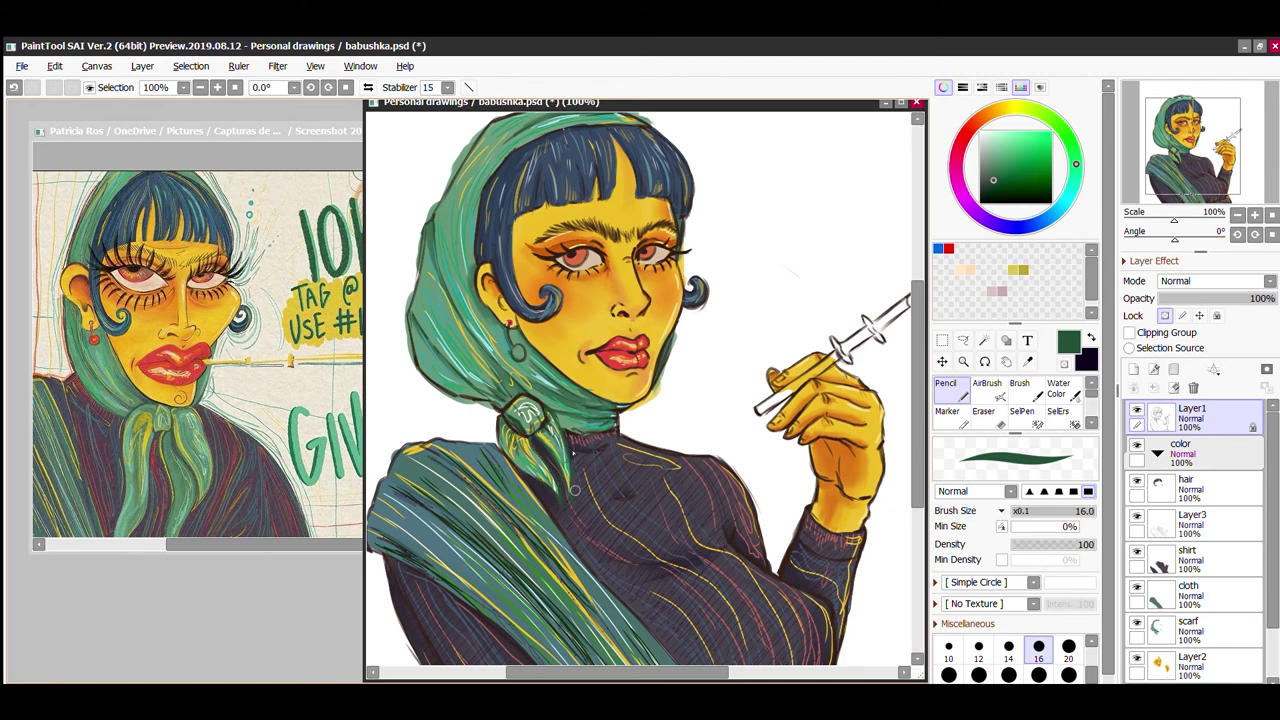
{"action": "left_click_drag", "start_coordinate": [632, 625], "coordinate": [552, 625]}
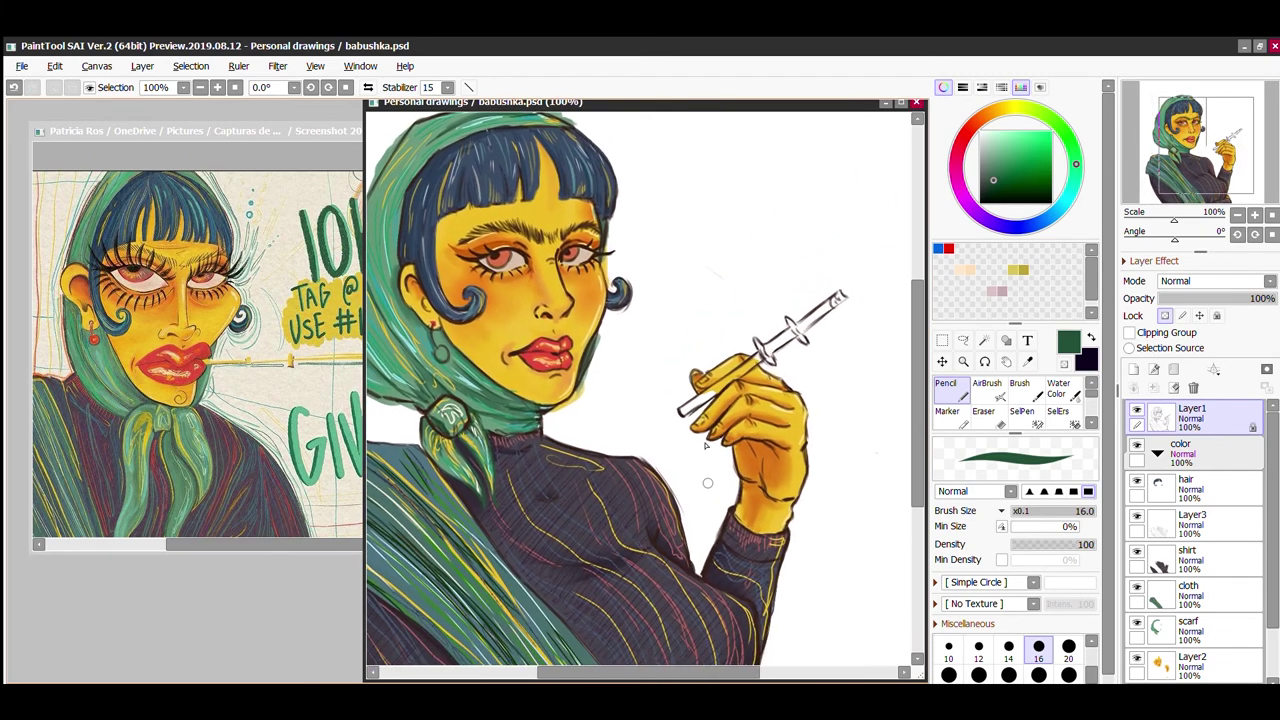
Step: Create a layer named pipe above hair and fill the cigarette holder with sampled yellow using the size 16 Pencil
{"action": "left_click", "coordinate": [1133, 369]}
{"action": "key", "text": "Return"}
{"action": "left_click", "coordinate": [745, 430], "text": "alt"}
{"action": "scroll", "coordinate": [800, 320], "scroll_direction": "up", "scroll_amount": 3}
{"action": "left_click_drag", "start_coordinate": [744, 367], "coordinate": [806, 312]}
{"action": "mouse_move", "coordinate": [779, 353]}
{"action": "left_mouse_down"}
{"action": "mouse_move", "coordinate": [877, 283]}
{"action": "mouse_move", "coordinate": [784, 386]}
{"action": "mouse_move", "coordinate": [833, 314]}
{"action": "mouse_move", "coordinate": [809, 341]}
{"action": "mouse_move", "coordinate": [713, 381]}
{"action": "mouse_move", "coordinate": [810, 353]}
{"action": "mouse_move", "coordinate": [847, 317]}
{"action": "left_mouse_up"}
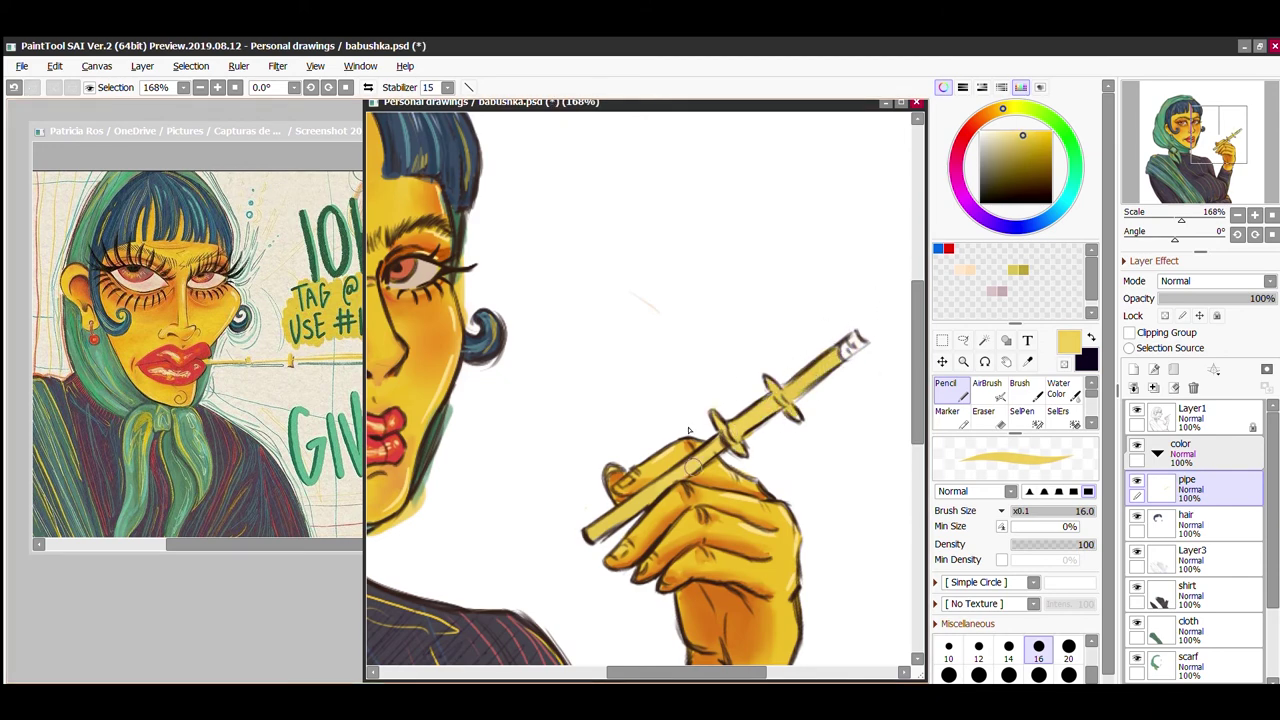
Step: Shade the cigarette holder with darker yellow and golden orange using a size 10 Pencil, and save
{"action": "scroll", "coordinate": [700, 380], "scroll_direction": "down", "scroll_amount": 4}
{"action": "scroll", "coordinate": [580, 357], "scroll_direction": "up", "scroll_amount": 5}
{"action": "key", "text": "bracketleft"}
{"action": "key", "text": "bracketleft"}
{"action": "key", "text": "bracketleft"}
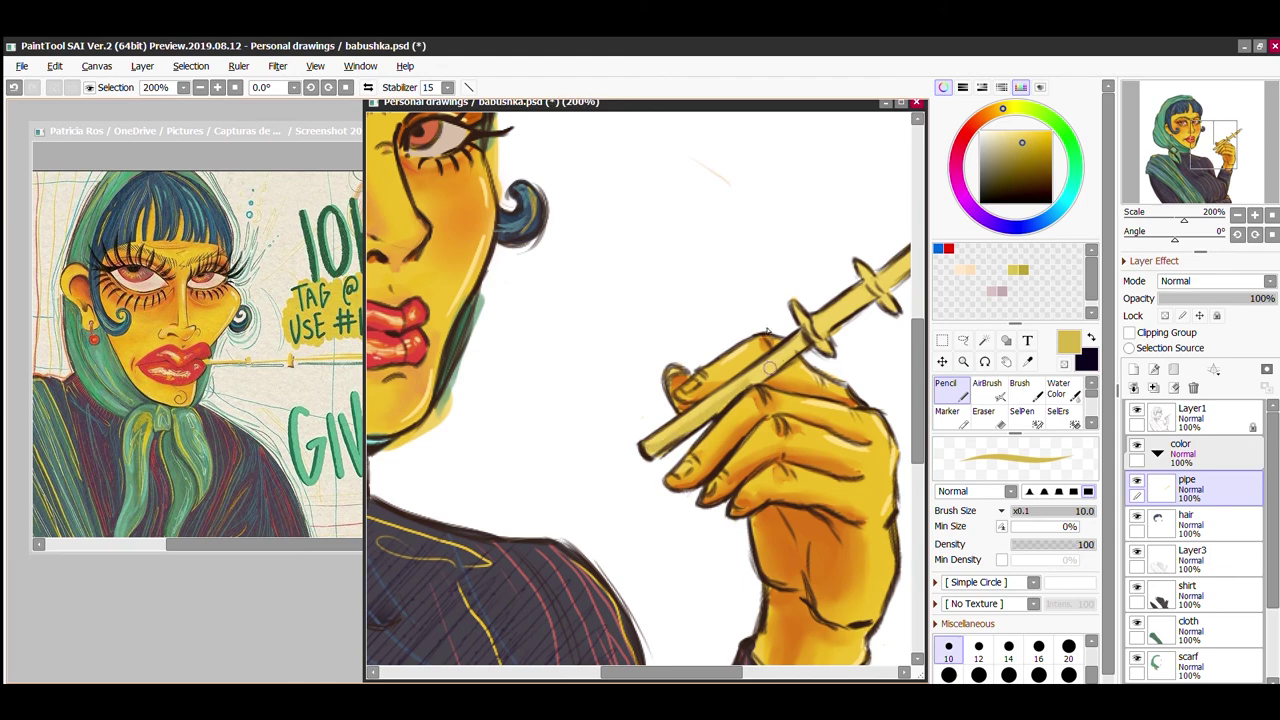
{"action": "left_click_drag", "start_coordinate": [700, 390], "coordinate": [445, 498]}
{"action": "left_click", "coordinate": [488, 466], "text": "alt"}
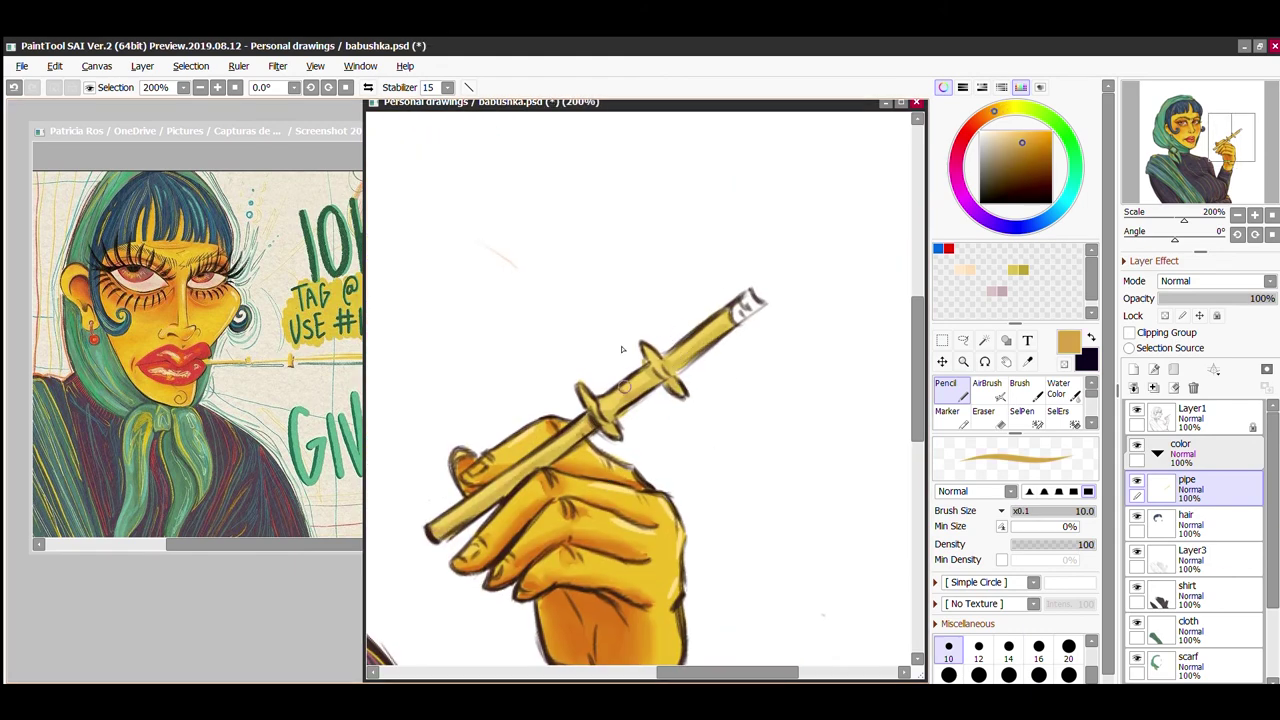
{"action": "scroll", "coordinate": [774, 354], "scroll_direction": "down", "scroll_amount": 4}
{"action": "scroll", "coordinate": [631, 379], "scroll_direction": "up", "scroll_amount": 2}
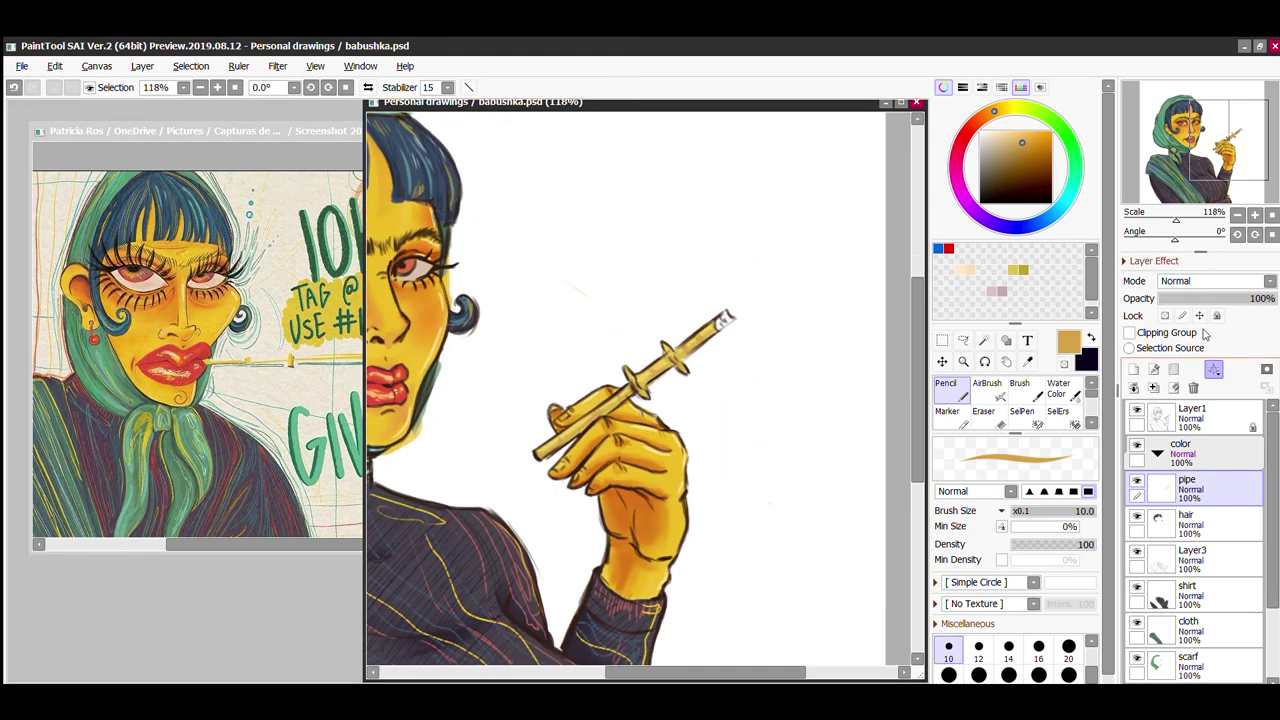
Step: Try recolouring the cigarette holder's outline on Layer1 with a sampled golden brown, and undo the stroke
{"action": "left_click", "coordinate": [660, 300], "text": "ctrl"}
{"action": "left_click", "coordinate": [662, 345], "text": "alt"}
{"action": "left_click", "coordinate": [662, 352], "text": "alt"}
{"action": "key", "text": "ctrl+z"}
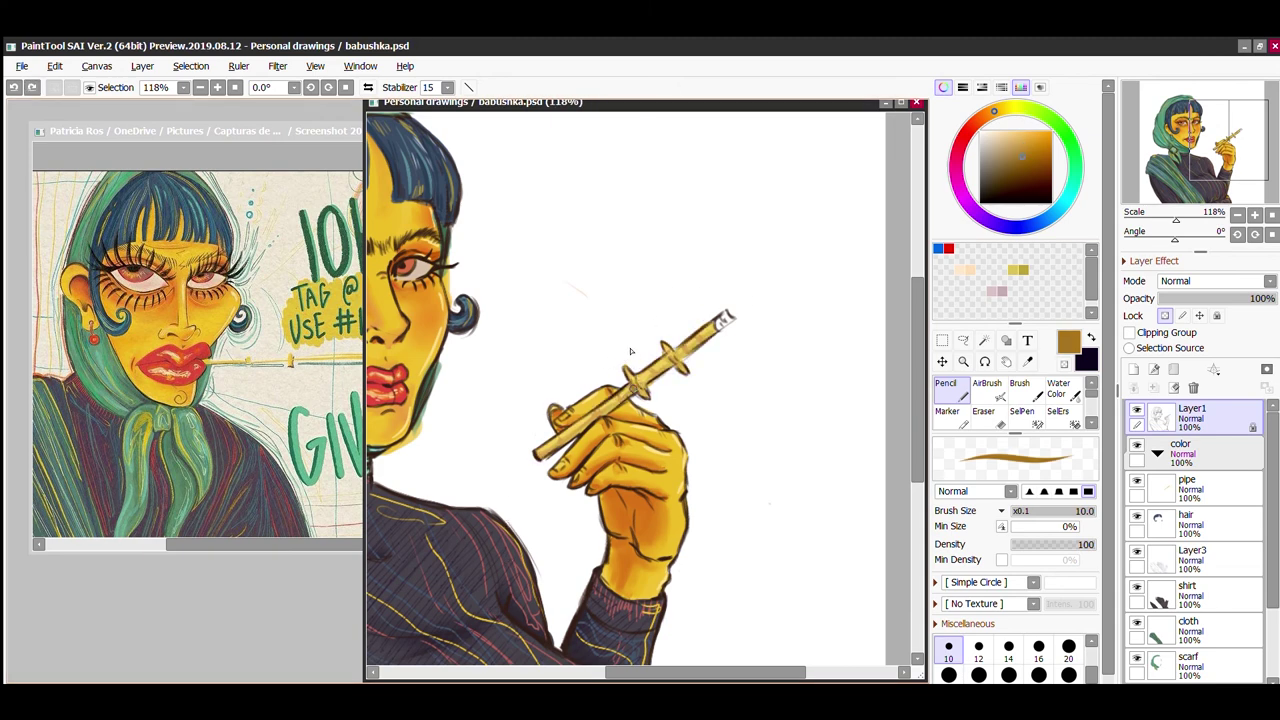
Step: Colour the cigarette tip on the pipe layer with a sampled salmon tone using the size 6 Pencil, and save
{"action": "left_click", "coordinate": [722, 322], "text": "ctrl"}
{"action": "left_click", "coordinate": [722, 322], "text": "alt"}
{"action": "key", "text": "bracketleft"}
{"action": "key", "text": "bracketleft"}
{"action": "key", "text": "bracketleft"}
{"action": "key", "text": "bracketleft"}
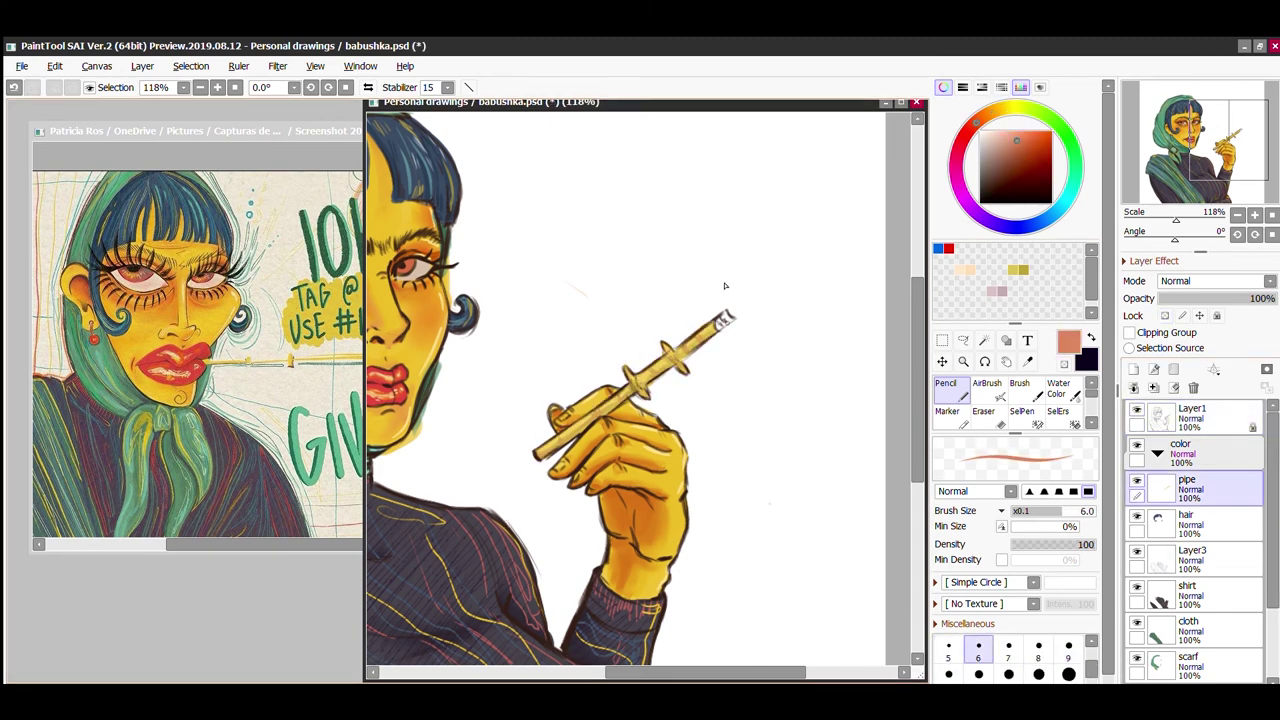
{"action": "scroll", "coordinate": [750, 450], "scroll_direction": "down", "scroll_amount": 3}
{"action": "scroll", "coordinate": [650, 300], "scroll_direction": "up", "scroll_amount": 4}
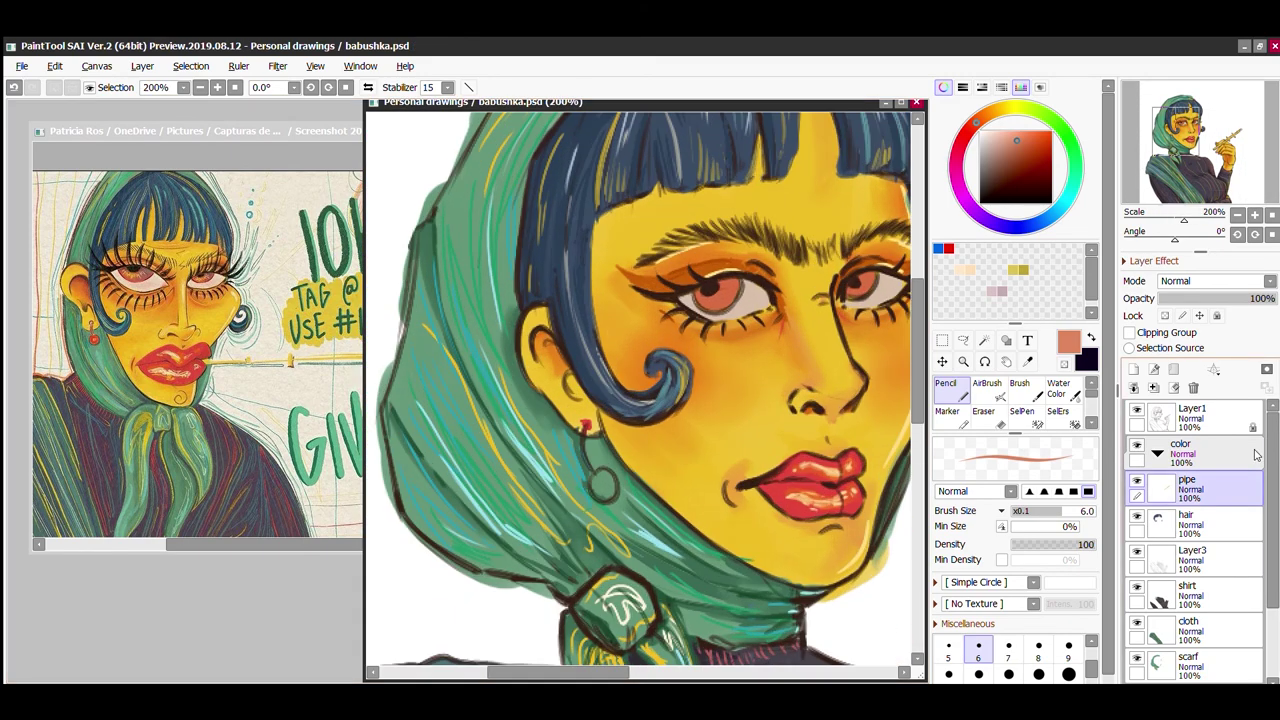
Step: Touch up the ear stud's outline in black on Layer1 with the size 6 Pencil, and rename Layer3 as lines
{"action": "left_click", "coordinate": [650, 350], "text": "ctrl"}
{"action": "scroll", "coordinate": [520, 446], "scroll_direction": "down", "scroll_amount": 1}
{"action": "left_click", "coordinate": [1190, 520]}
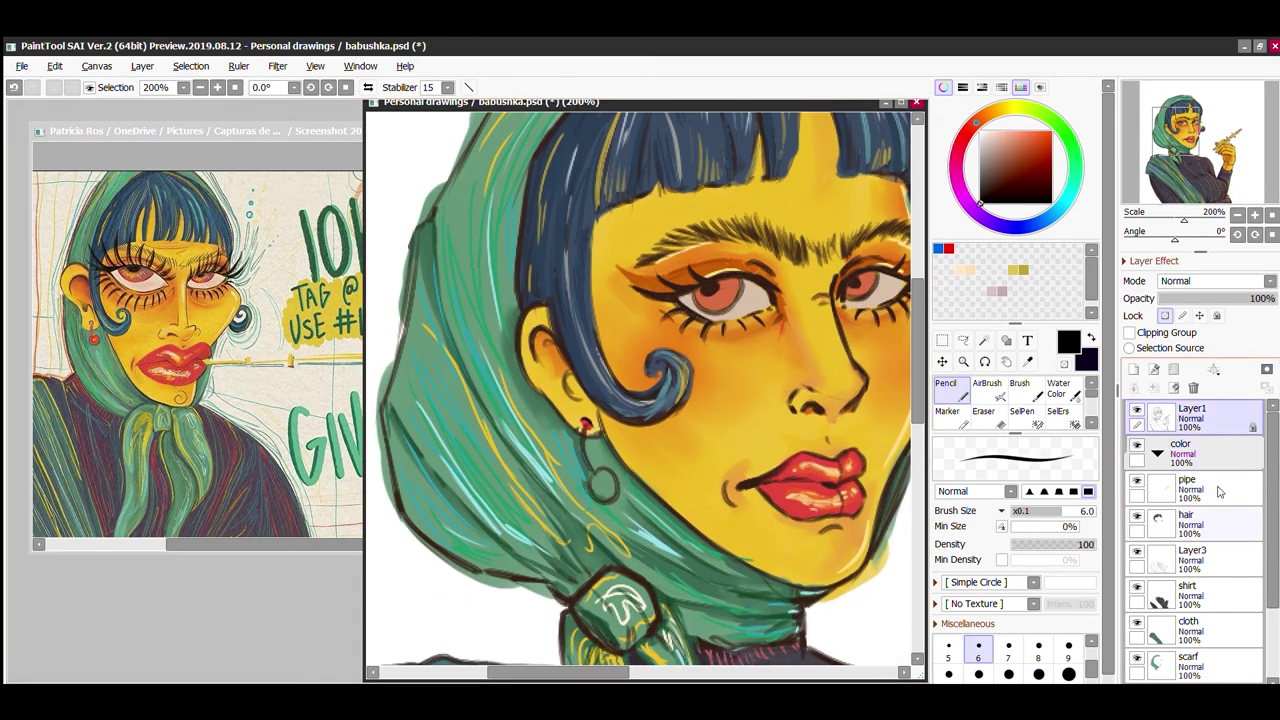
{"action": "scroll", "coordinate": [1200, 500], "scroll_direction": "down", "scroll_amount": 2}
{"action": "left_click", "coordinate": [1200, 567]}
{"action": "scroll", "coordinate": [620, 386], "scroll_direction": "down", "scroll_amount": 1}
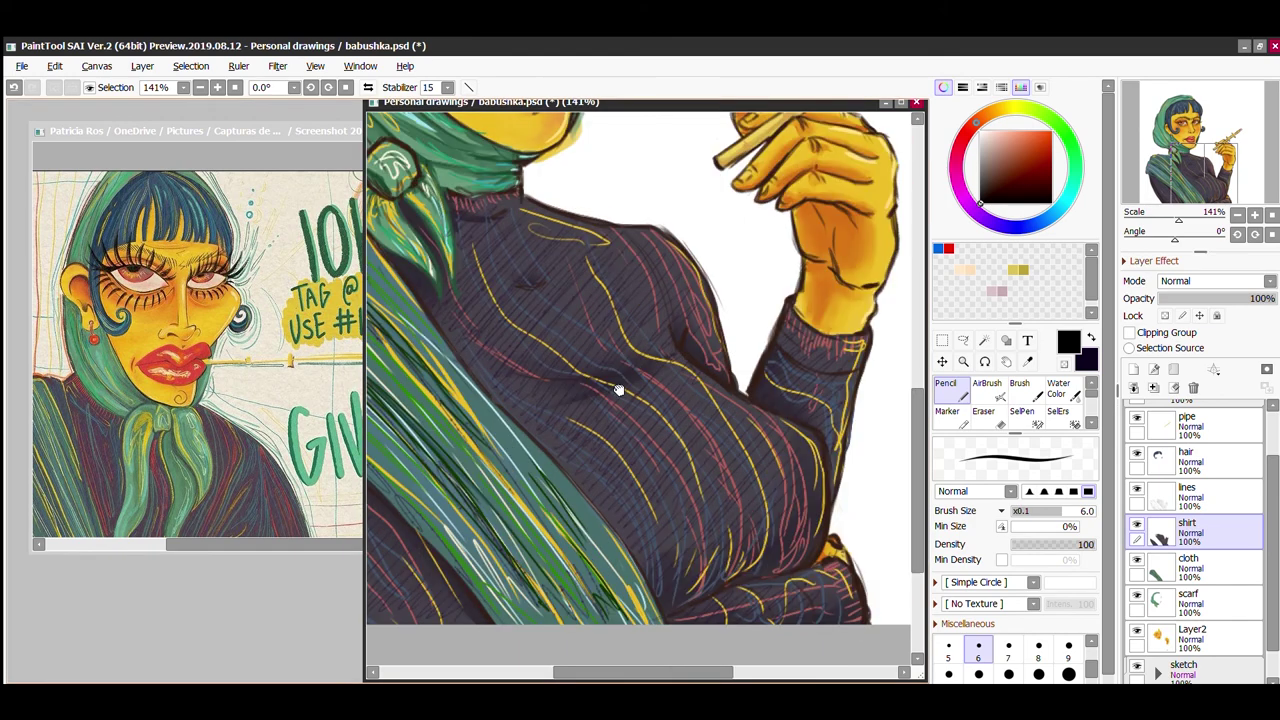
Step: Erase scarf colour spilling past the headscarf's outline and over the earring on the scarf layer with the size 9 Eraser, and save
{"action": "scroll", "coordinate": [802, 480], "scroll_direction": "up", "scroll_amount": 2}
{"action": "key", "text": "e"}
{"action": "left_click", "coordinate": [500, 366], "text": "ctrl"}
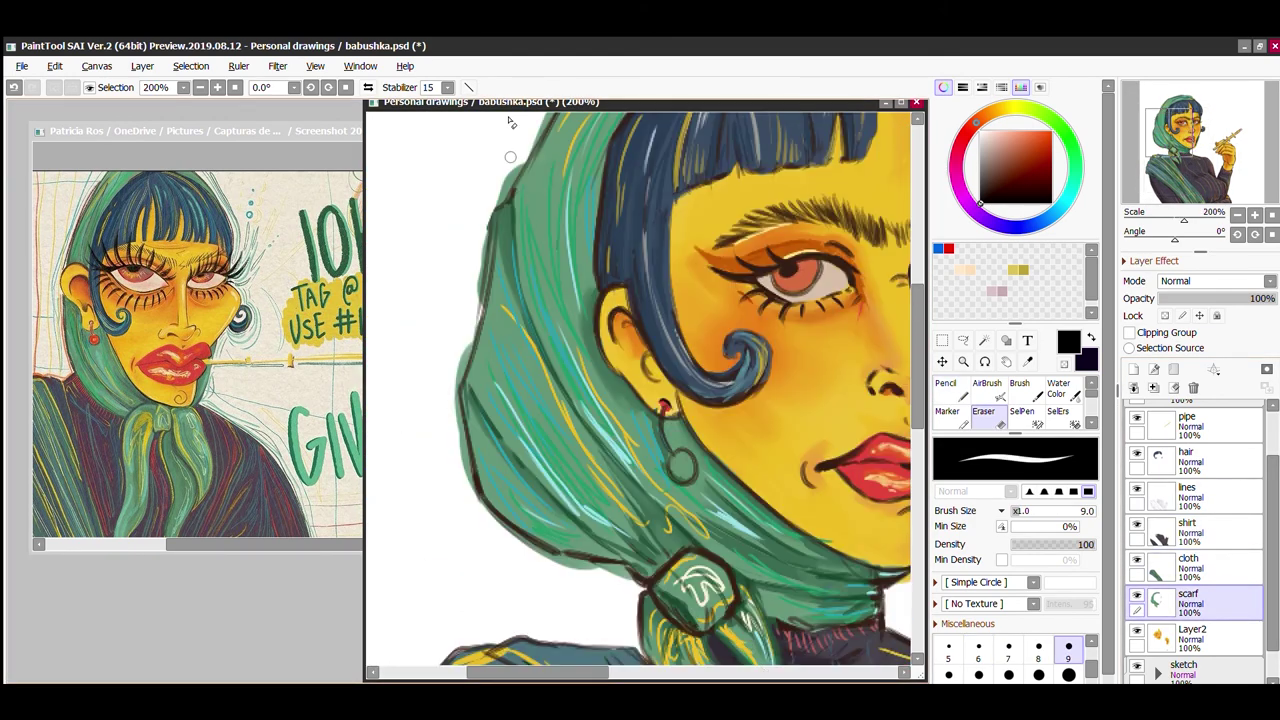
{"action": "mouse_move", "coordinate": [472, 296]}
{"action": "left_mouse_down"}
{"action": "mouse_move", "coordinate": [465, 494]}
{"action": "mouse_move", "coordinate": [598, 572]}
{"action": "left_mouse_up"}
{"action": "left_click_drag", "start_coordinate": [742, 320], "coordinate": [585, 506]}
{"action": "left_click_drag", "start_coordinate": [596, 362], "coordinate": [523, 289]}
{"action": "left_click_drag", "start_coordinate": [540, 150], "coordinate": [509, 293]}
{"action": "mouse_move", "coordinate": [576, 285]}
{"action": "left_mouse_down"}
{"action": "mouse_move", "coordinate": [710, 296]}
{"action": "mouse_move", "coordinate": [800, 334]}
{"action": "left_mouse_up"}
{"action": "left_click_drag", "start_coordinate": [800, 500], "coordinate": [740, 330]}
{"action": "mouse_move", "coordinate": [722, 510]}
{"action": "left_mouse_down"}
{"action": "mouse_move", "coordinate": [730, 600]}
{"action": "mouse_move", "coordinate": [700, 630]}
{"action": "left_mouse_up"}
{"action": "mouse_move", "coordinate": [700, 700]}
{"action": "left_mouse_down"}
{"action": "mouse_move", "coordinate": [635, 503]}
{"action": "mouse_move", "coordinate": [712, 482]}
{"action": "left_mouse_up"}
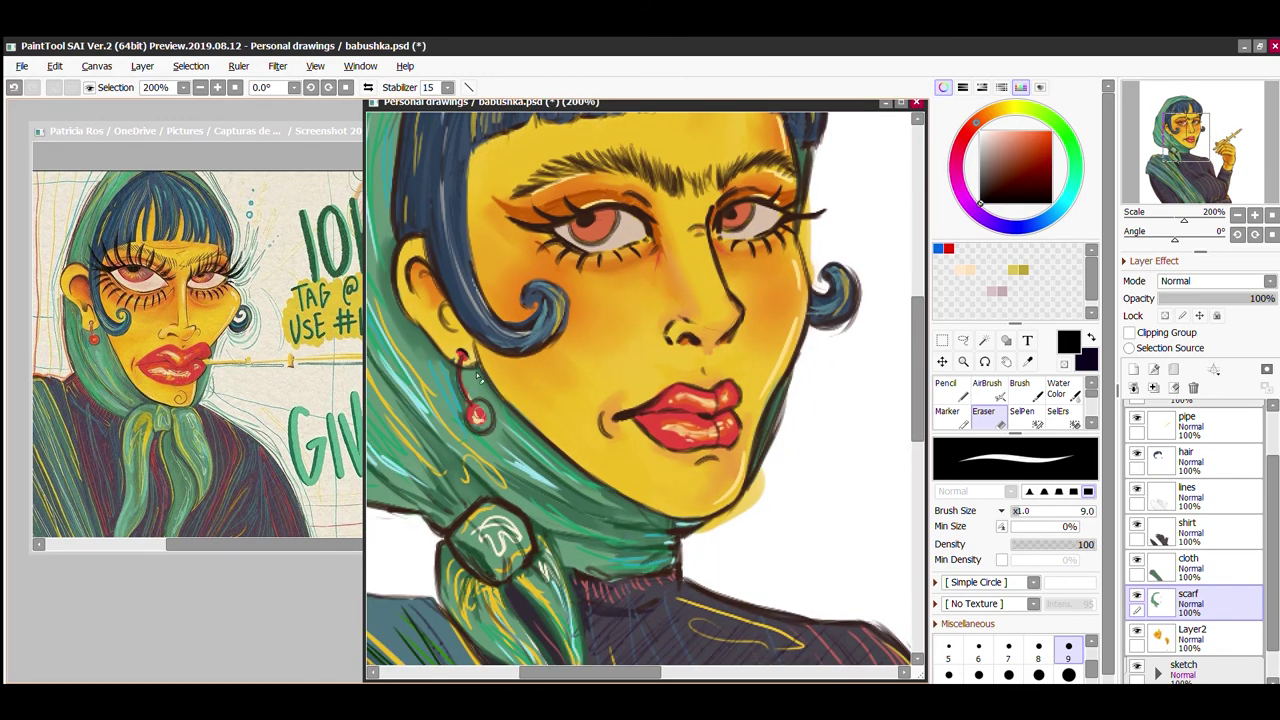
{"action": "key", "text": "ctrl+s"}
Step: Erase the skin colour spilling past the chin and jaw on Layer2 with the size 9 Eraser
{"action": "scroll", "coordinate": [621, 345], "scroll_direction": "down", "scroll_amount": 1}
{"action": "scroll", "coordinate": [565, 487], "scroll_direction": "down", "scroll_amount": 5}
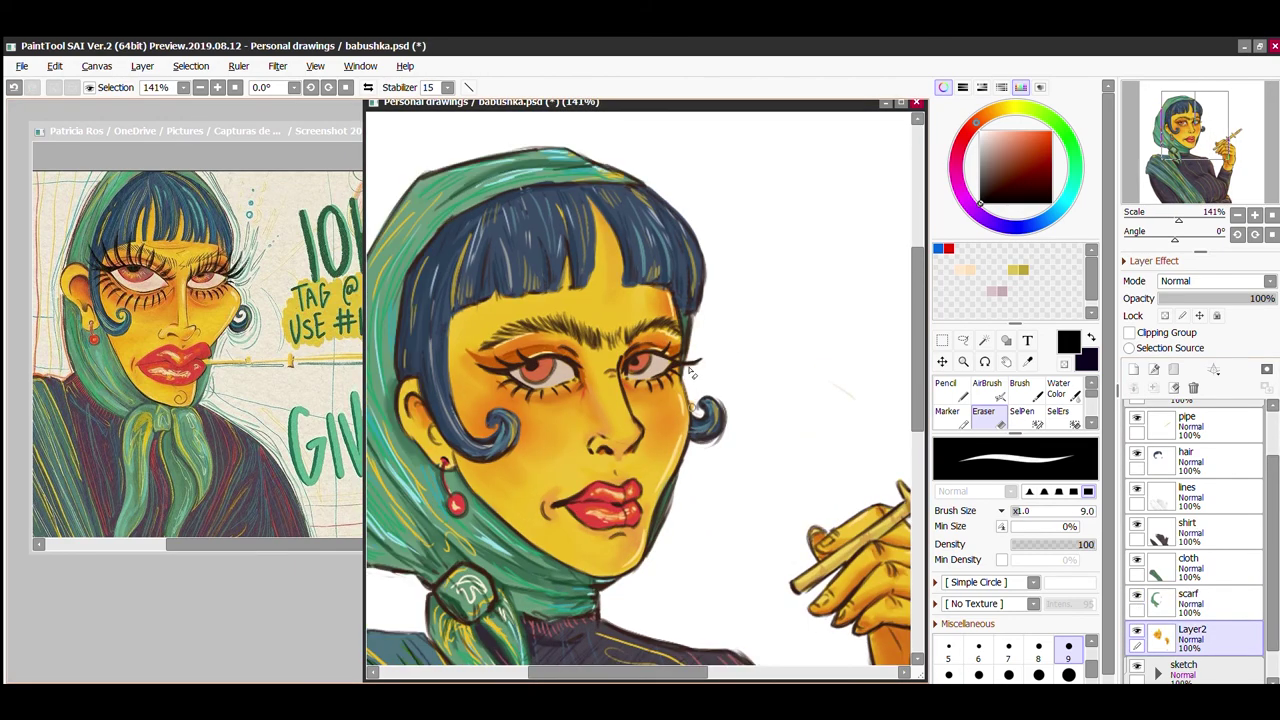
{"action": "scroll", "coordinate": [546, 330], "scroll_direction": "up", "scroll_amount": 4}
Step: Create a layer named lines above Layer1 and draw thin wavy green contours around the figure with the size 2.3 Pencil, and save
{"action": "left_click", "coordinate": [546, 330], "text": "alt"}
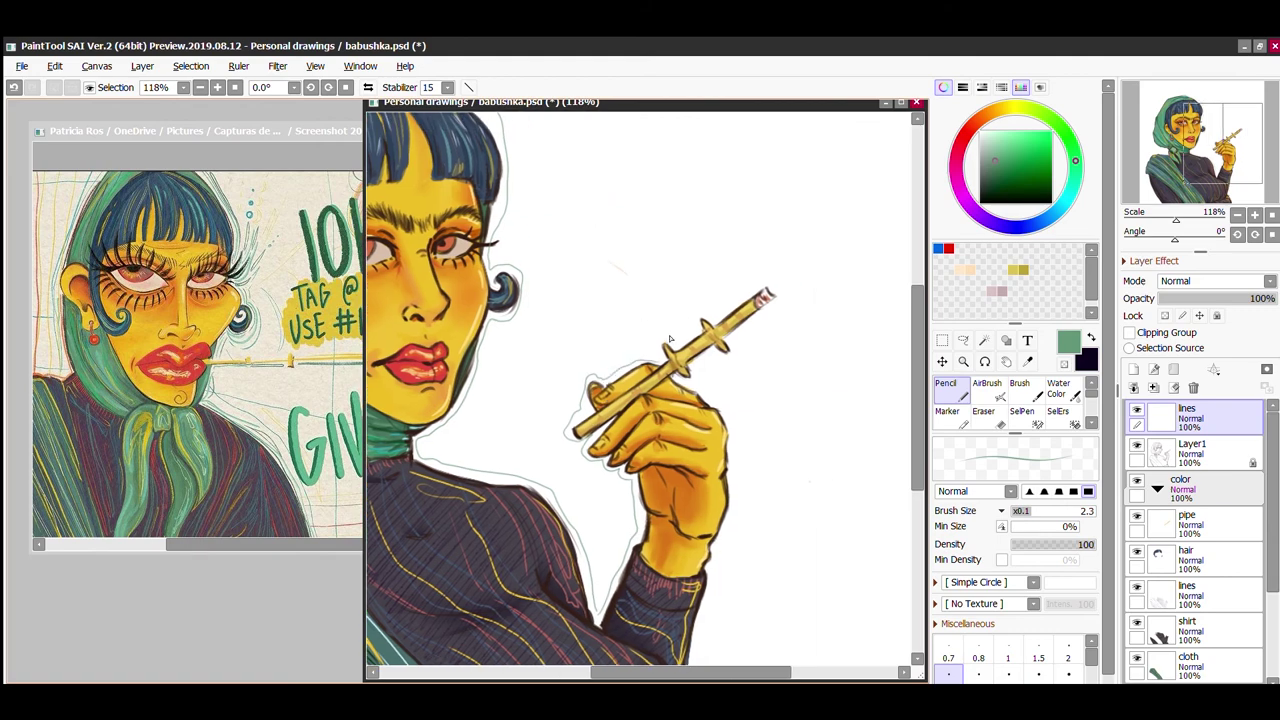
{"action": "left_click_drag", "start_coordinate": [709, 354], "coordinate": [831, 184]}
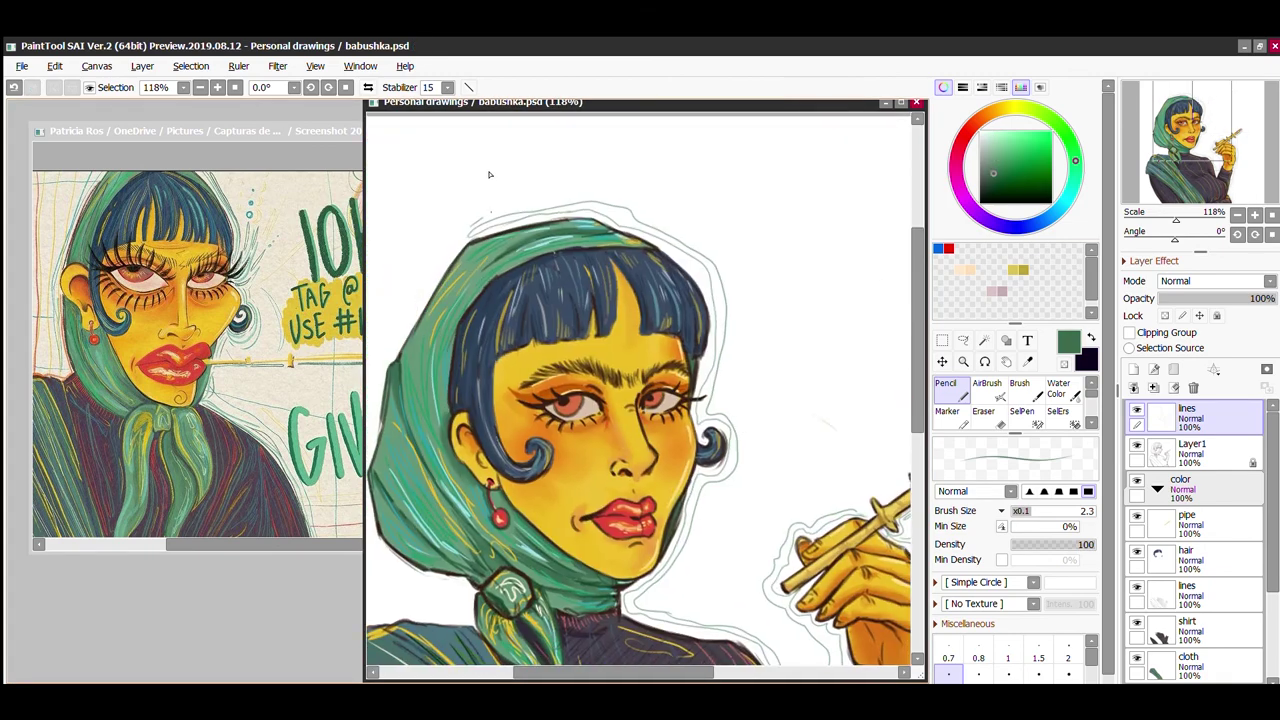
{"action": "scroll", "coordinate": [630, 373], "scroll_direction": "down", "scroll_amount": 5}
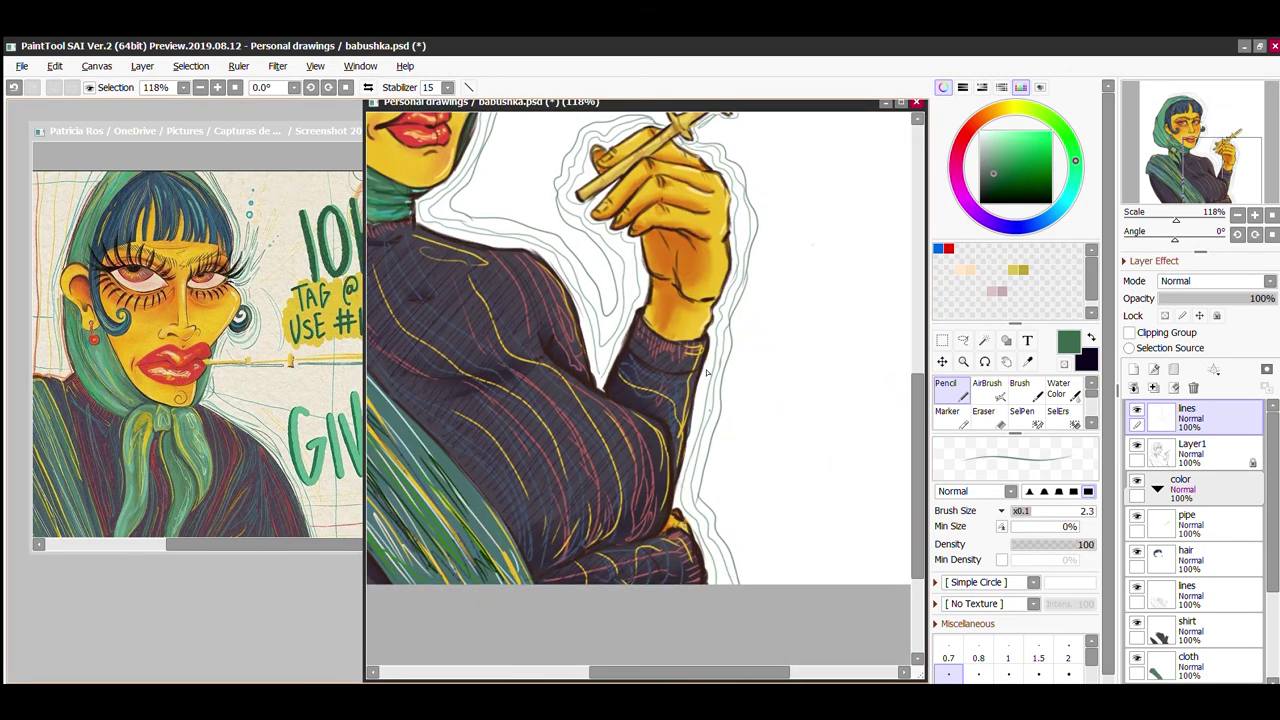
{"action": "scroll", "coordinate": [611, 347], "scroll_direction": "down", "scroll_amount": 3}
{"action": "key", "text": "ctrl+s"}
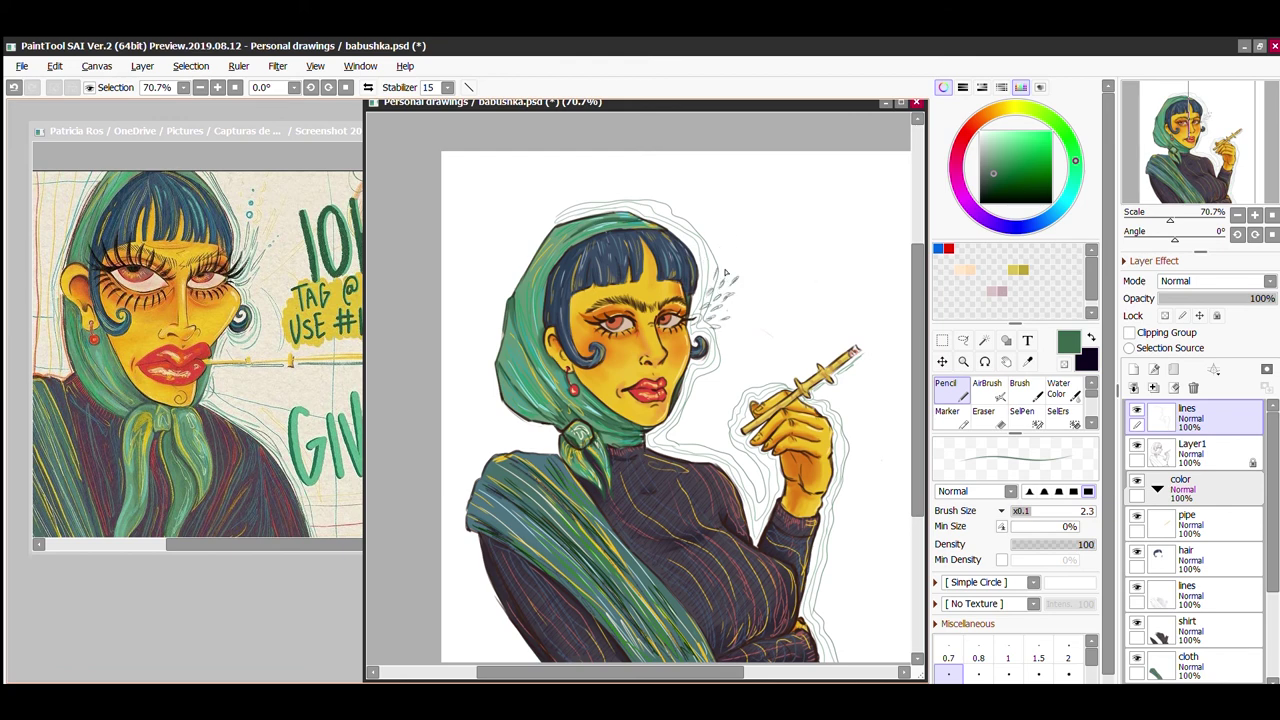
Step: Decorate the background with small leaf and droplet marks beside the eye and thin red and yellow vertical lines on the lines layer, and save
{"action": "key", "text": "ctrl+z"}
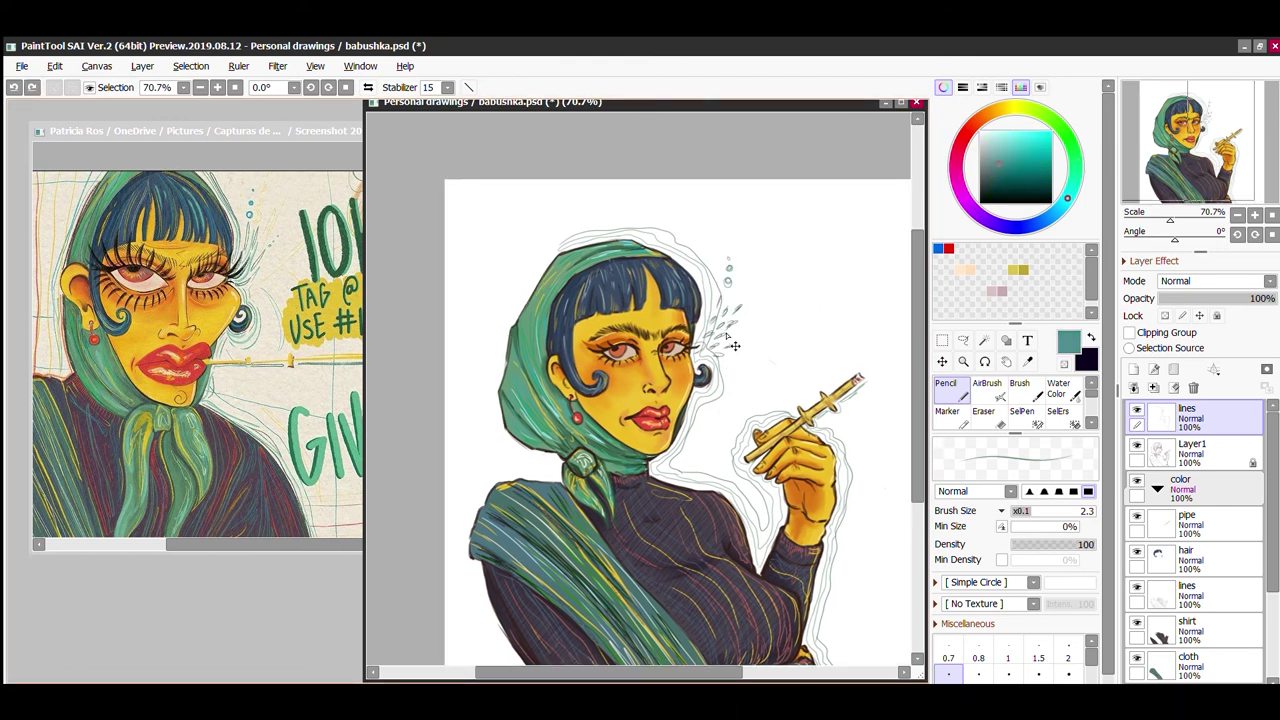
{"action": "key", "text": "ctrl+y"}
{"action": "left_click_drag", "start_coordinate": [733, 346], "coordinate": [704, 463]}
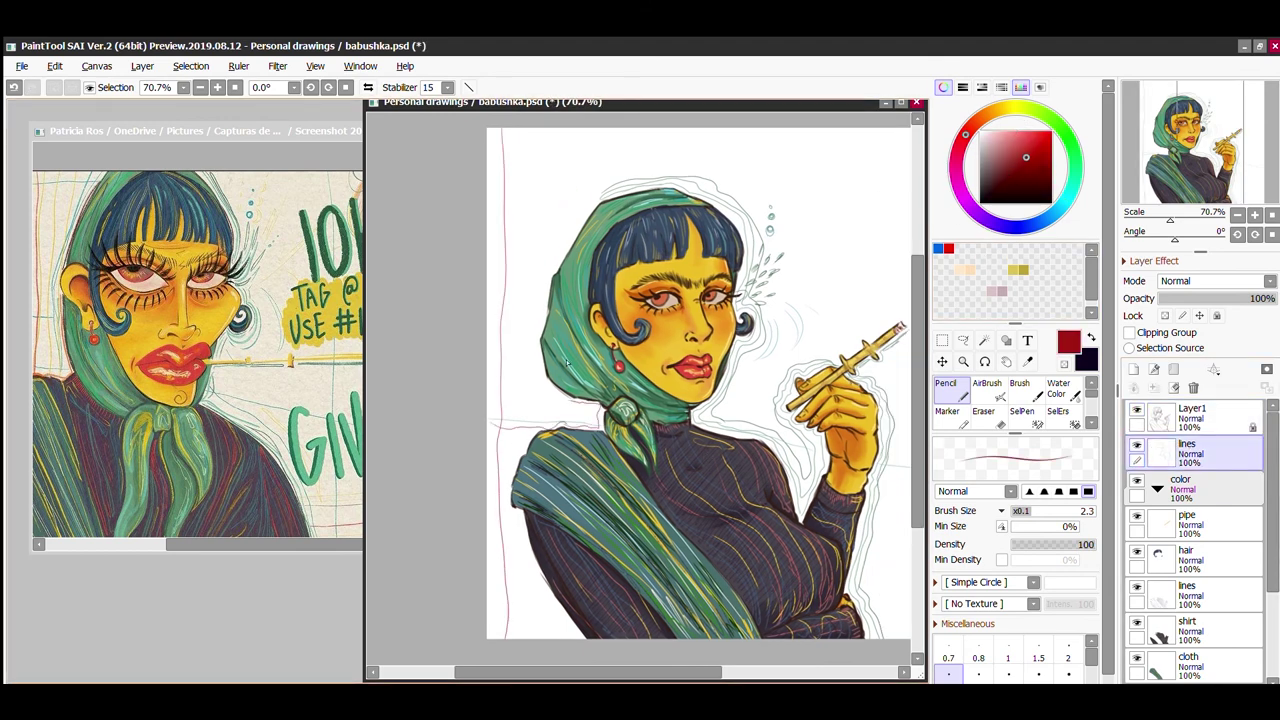
{"action": "key", "text": "ctrl+s"}
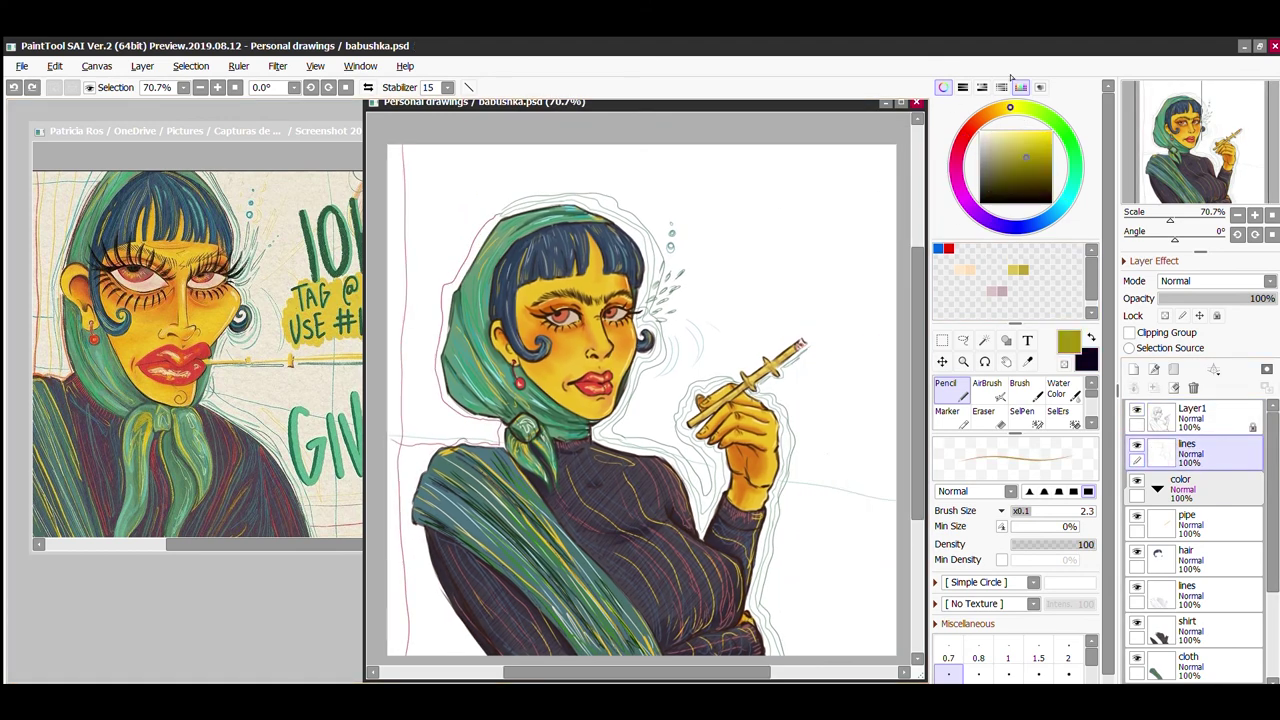
{"action": "left_click_drag", "start_coordinate": [414, 147], "coordinate": [431, 326]}
Step: Create a layer named smoke and draw curling smoke above the cigarette in brown, crimson, turquoise and green with the size 8 Acrylic Pencil
{"action": "left_click", "coordinate": [464, 298], "text": "alt"}
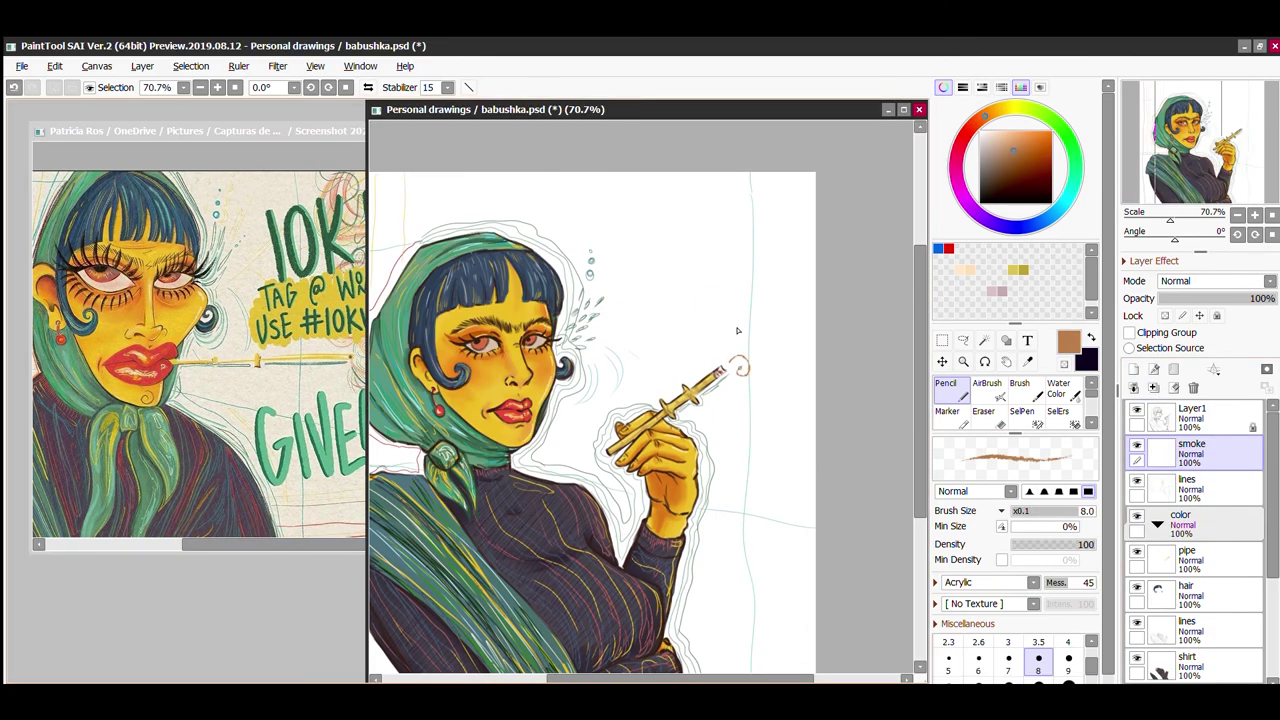
{"action": "mouse_move", "coordinate": [742, 372]}
{"action": "left_mouse_down"}
{"action": "mouse_move", "coordinate": [730, 215]}
{"action": "mouse_move", "coordinate": [694, 236]}
{"action": "mouse_move", "coordinate": [755, 262]}
{"action": "mouse_move", "coordinate": [705, 190]}
{"action": "left_mouse_up"}
{"action": "left_click", "coordinate": [958, 148]}
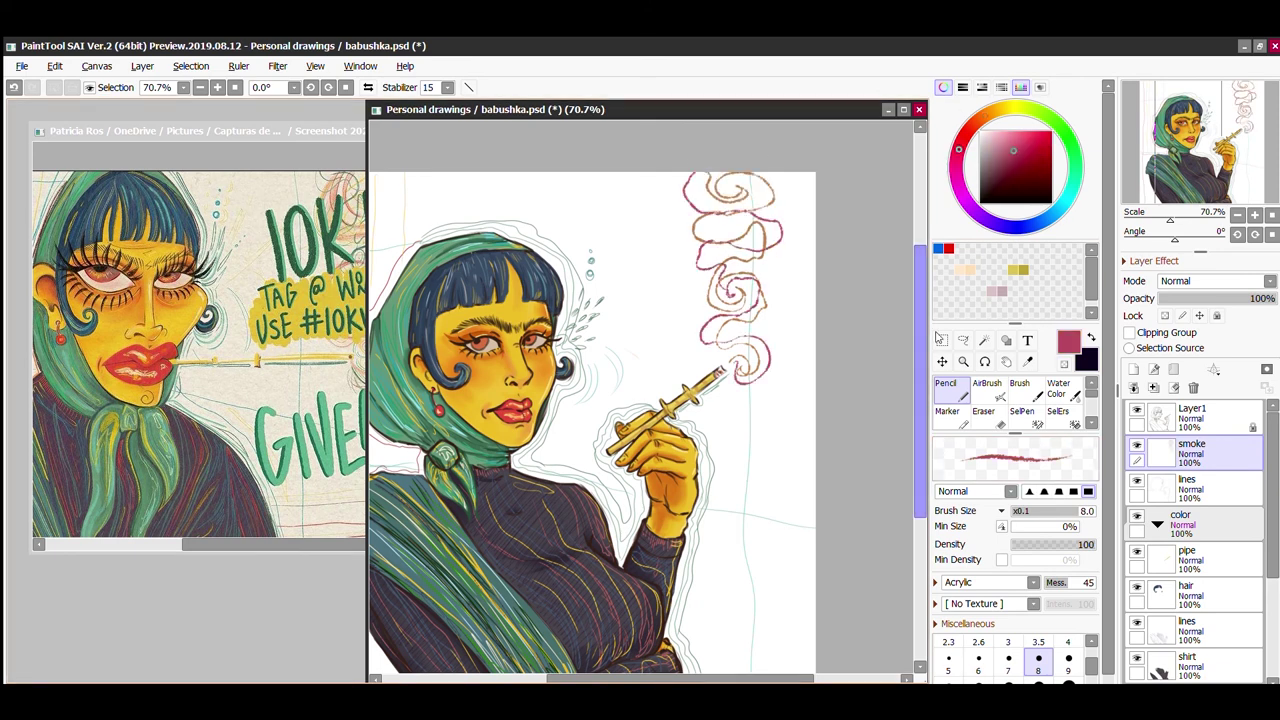
{"action": "left_click", "coordinate": [746, 310], "text": "alt"}
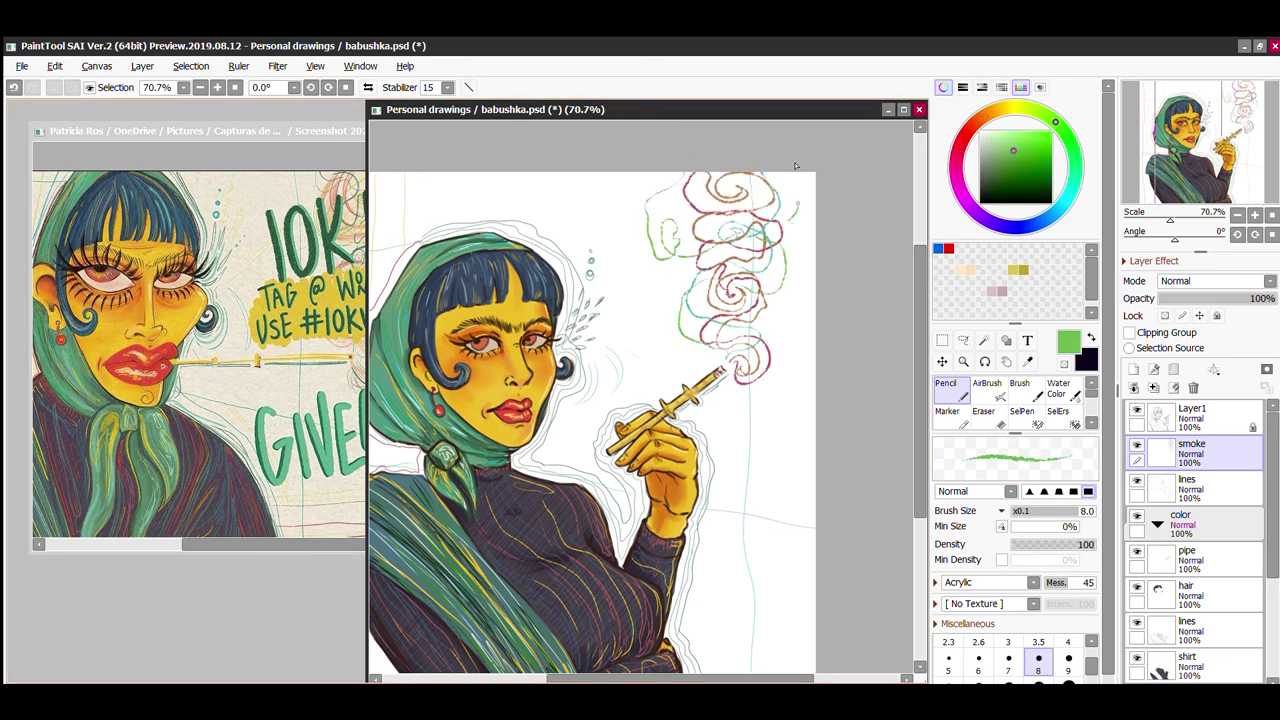
{"action": "scroll", "coordinate": [759, 295], "scroll_direction": "down", "scroll_amount": 2}
{"action": "scroll", "coordinate": [759, 295], "scroll_direction": "up", "scroll_amount": 1}
Step: Add a rough dark green contour around the figure, and fill a new bg layer below the sketch folder with cream
{"action": "left_click", "coordinate": [642, 234], "text": "alt"}
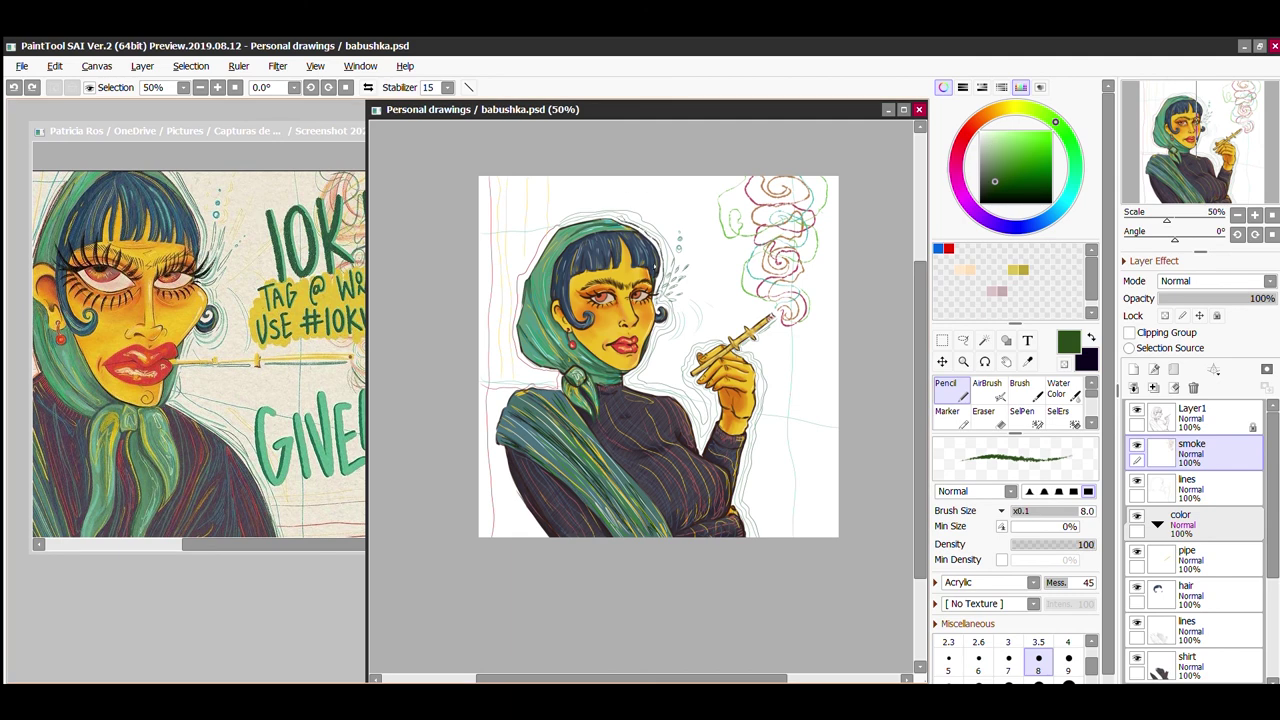
{"action": "left_click_drag", "start_coordinate": [1273, 410], "coordinate": [1274, 488]}
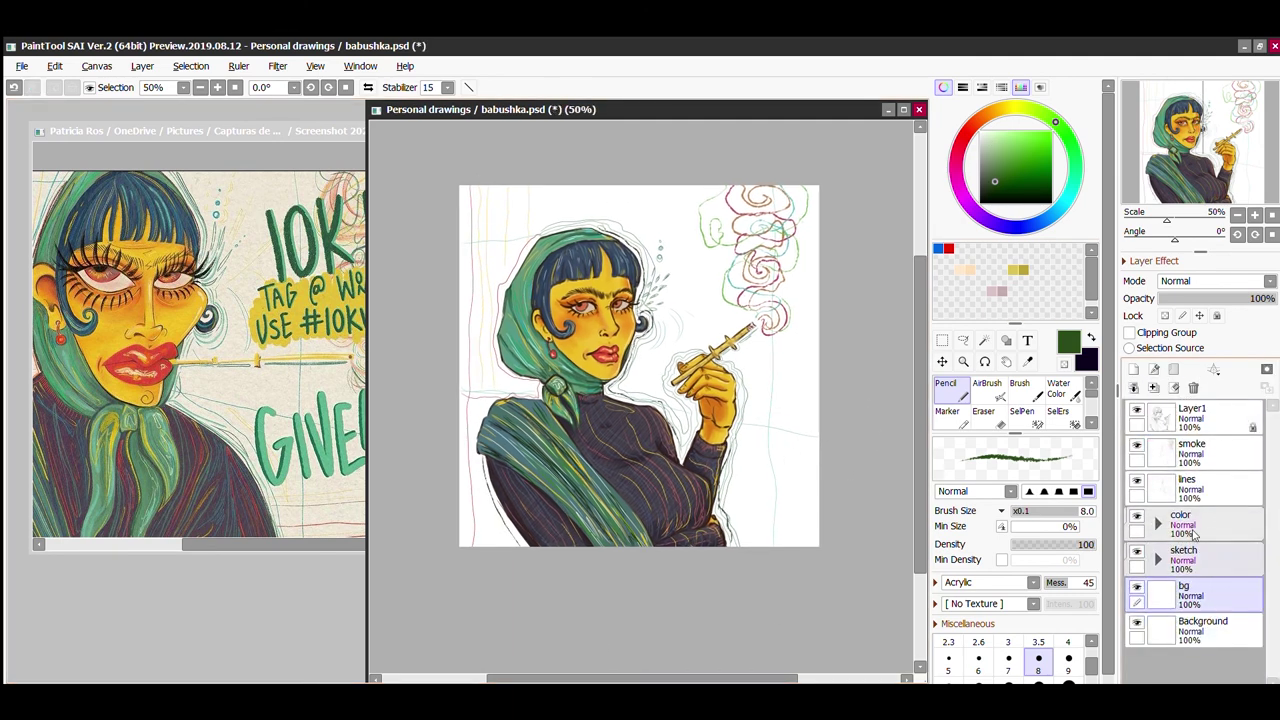
{"action": "left_click", "coordinate": [1157, 523]}
Step: Create a layer named eyes in the color folder and try pale streaks and purple shading in the irises with the size 4 ACQUA Pencil
{"action": "scroll", "coordinate": [565, 285], "scroll_direction": "up", "scroll_amount": 5}
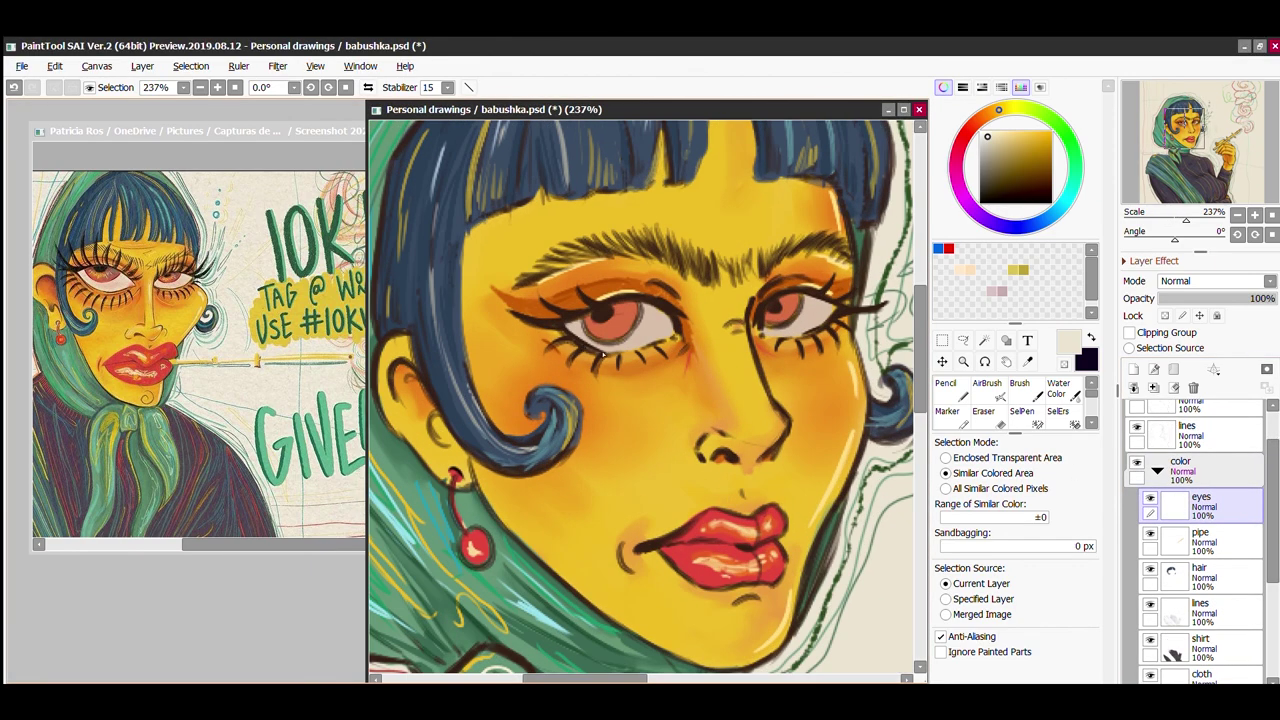
{"action": "left_click", "coordinate": [946, 389]}
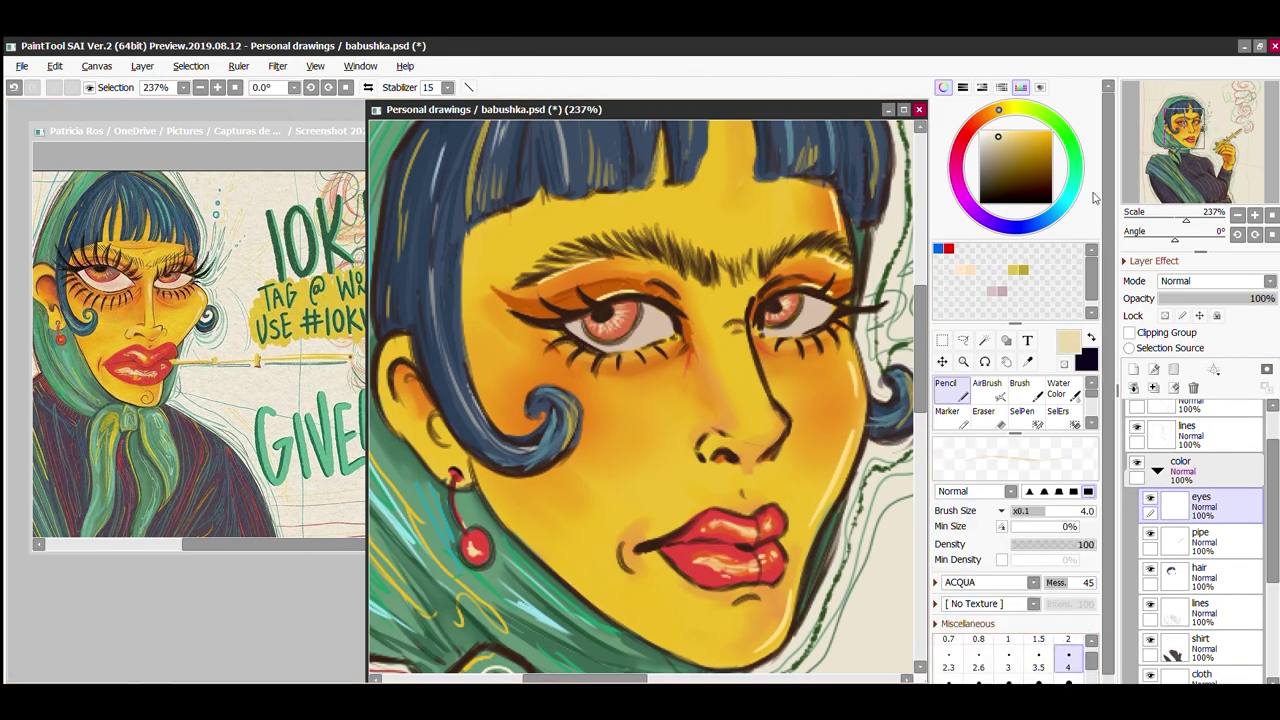
{"action": "left_click", "coordinate": [1003, 226]}
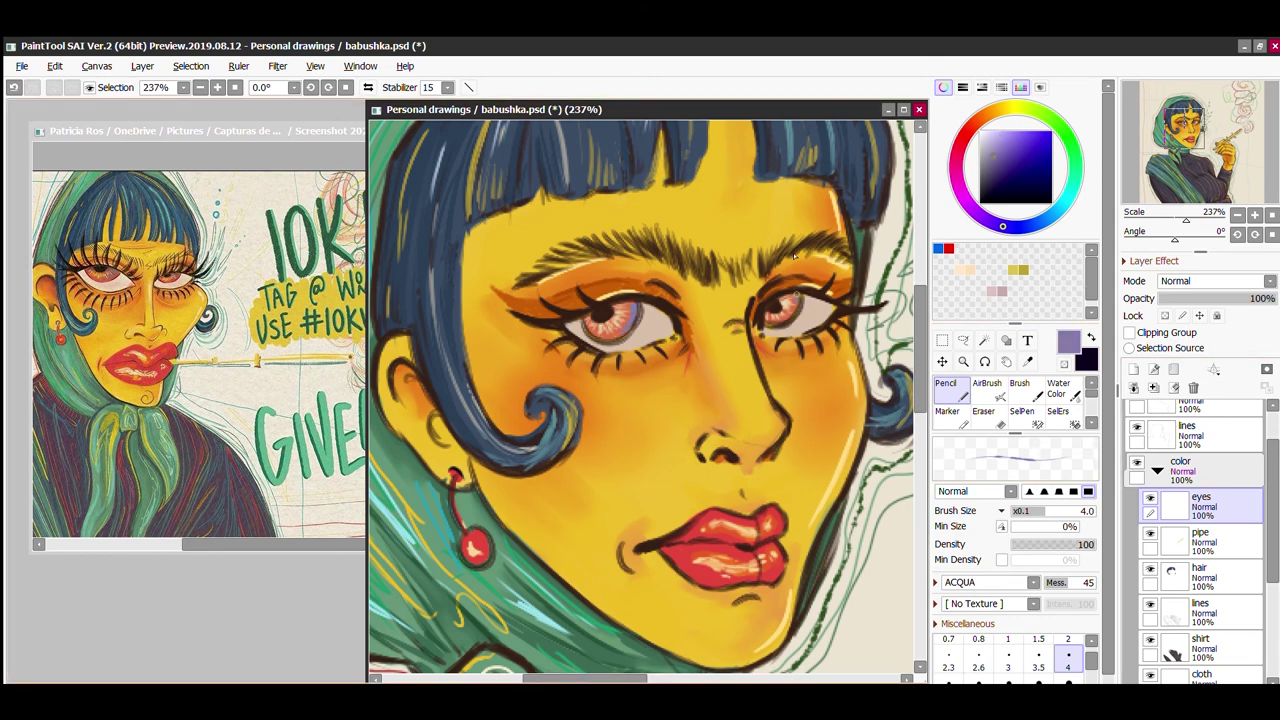
Step: Repaint the inner side of both irises purple and blend it into the orange-red with the size 7 Water Color brush
{"action": "scroll", "coordinate": [714, 449], "scroll_direction": "up", "scroll_amount": 2}
{"action": "key", "text": "e"}
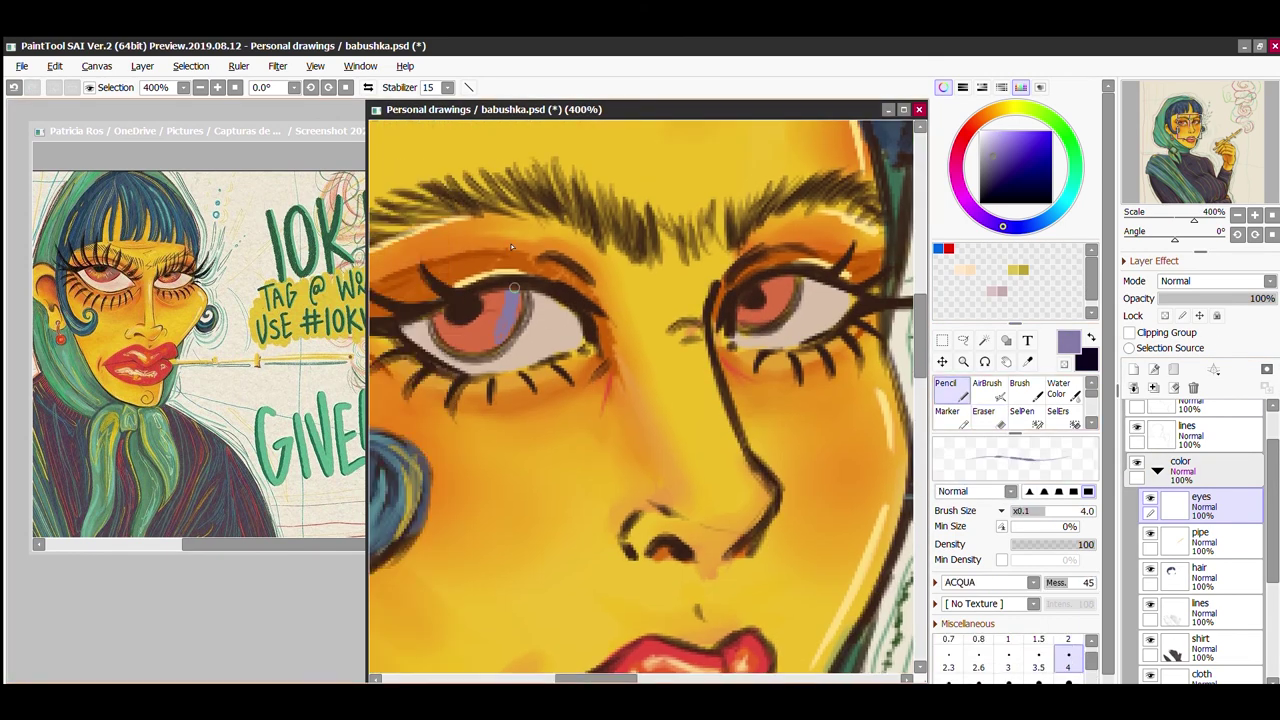
{"action": "key", "text": "b"}
{"action": "key", "text": "n"}
{"action": "left_click", "coordinate": [467, 250], "text": "alt"}
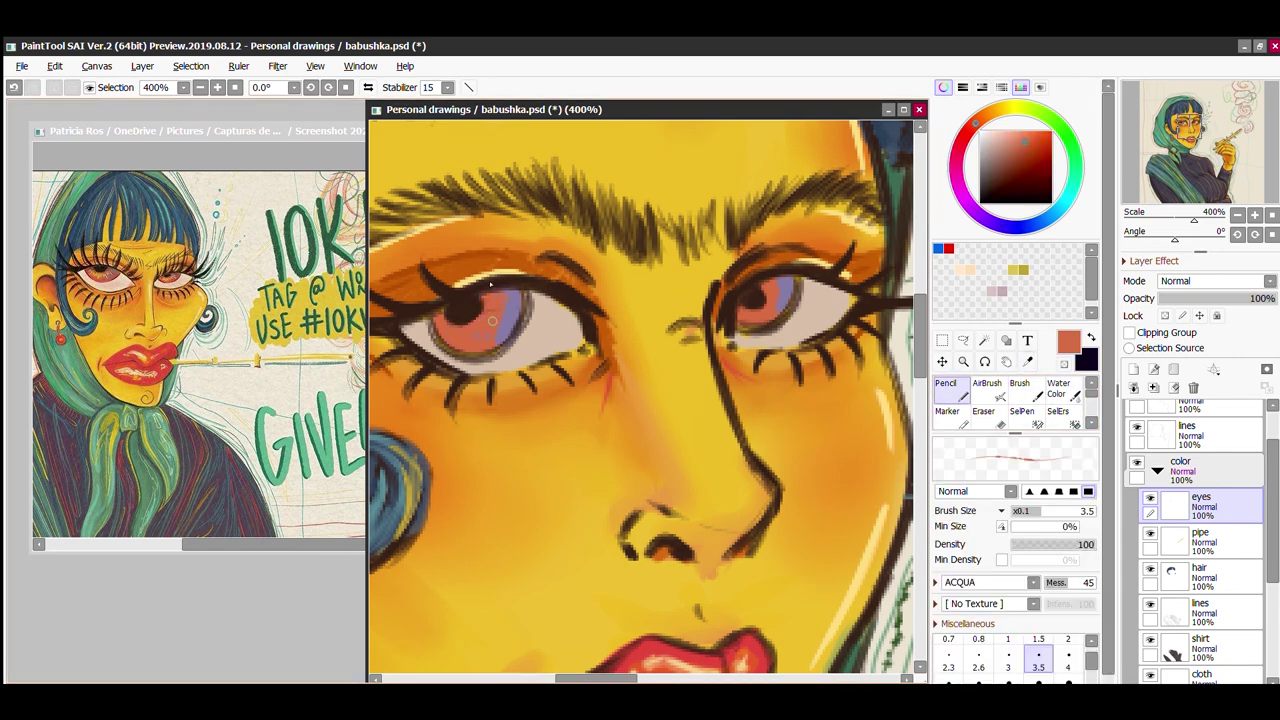
{"action": "key", "text": "c"}
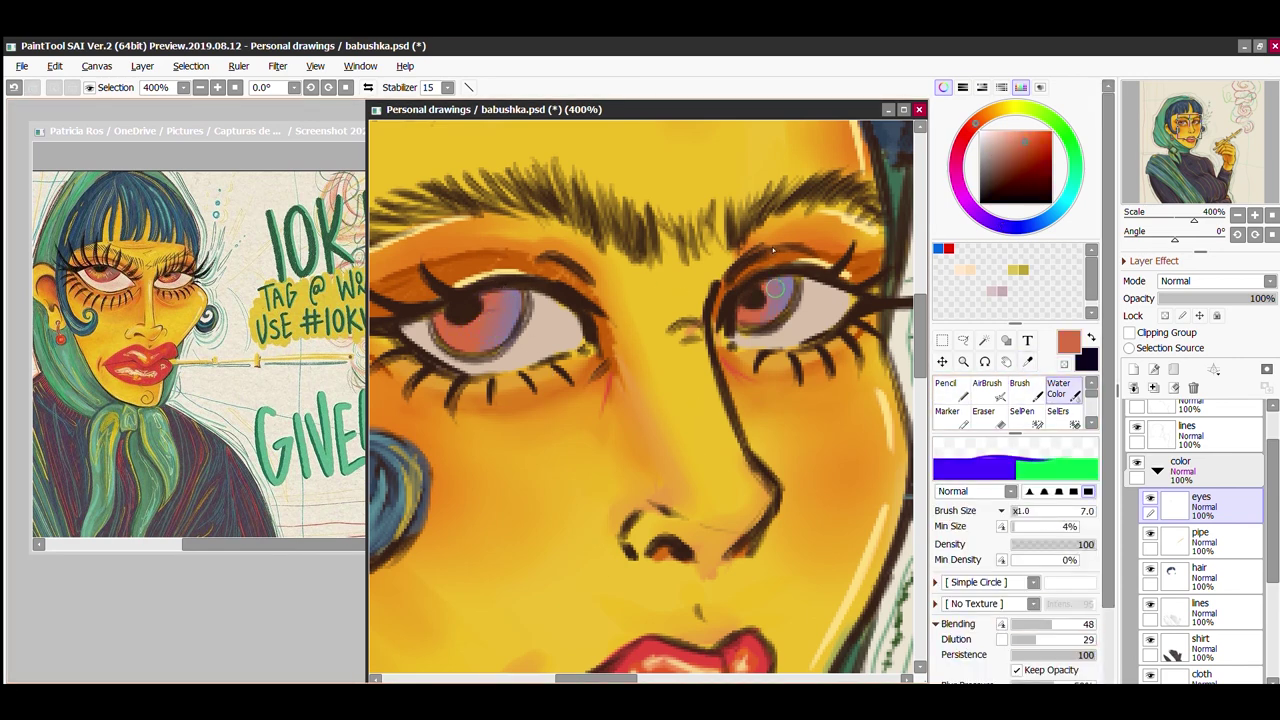
Step: Deepen the irises with dark red and add pale cream streaks around the pupils with the size 3.5 ACQUA Pencil, and save
{"action": "left_click", "coordinate": [455, 325], "text": "alt"}
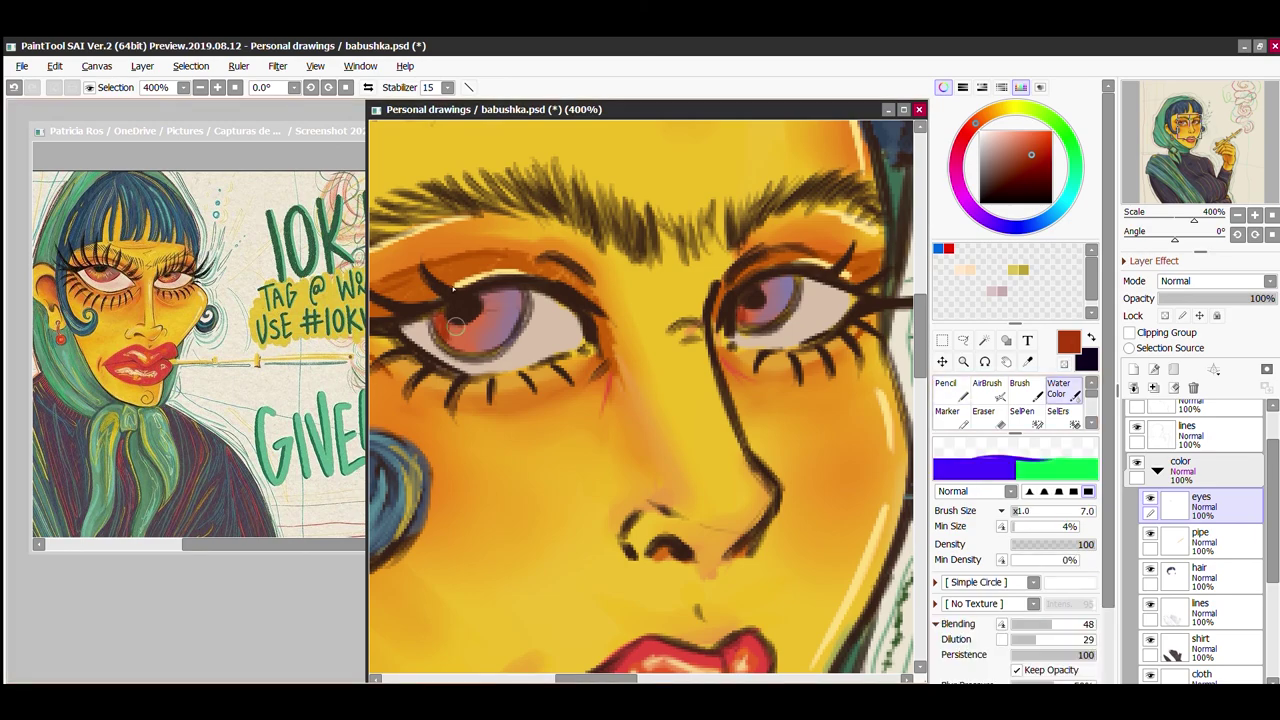
{"action": "left_click", "coordinate": [505, 330], "text": "alt"}
{"action": "key", "text": "n"}
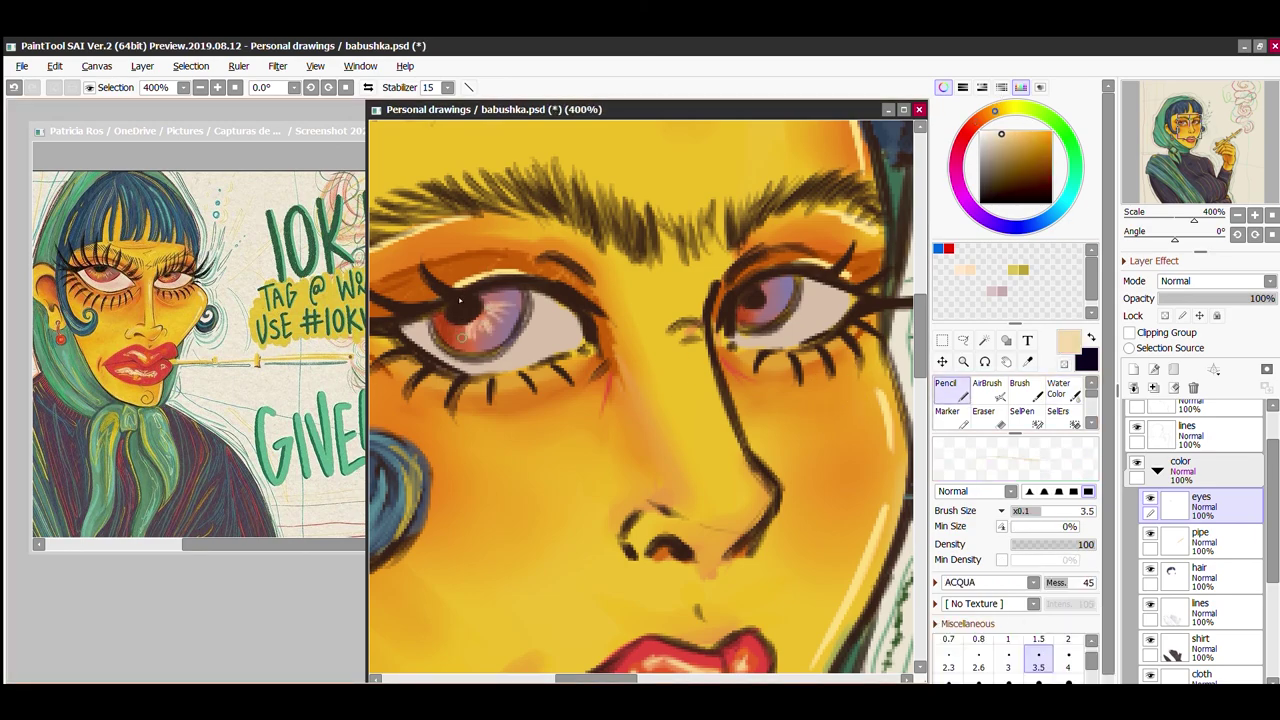
{"action": "scroll", "coordinate": [782, 257], "scroll_direction": "down", "scroll_amount": 4}
{"action": "scroll", "coordinate": [700, 450], "scroll_direction": "up", "scroll_amount": 3}
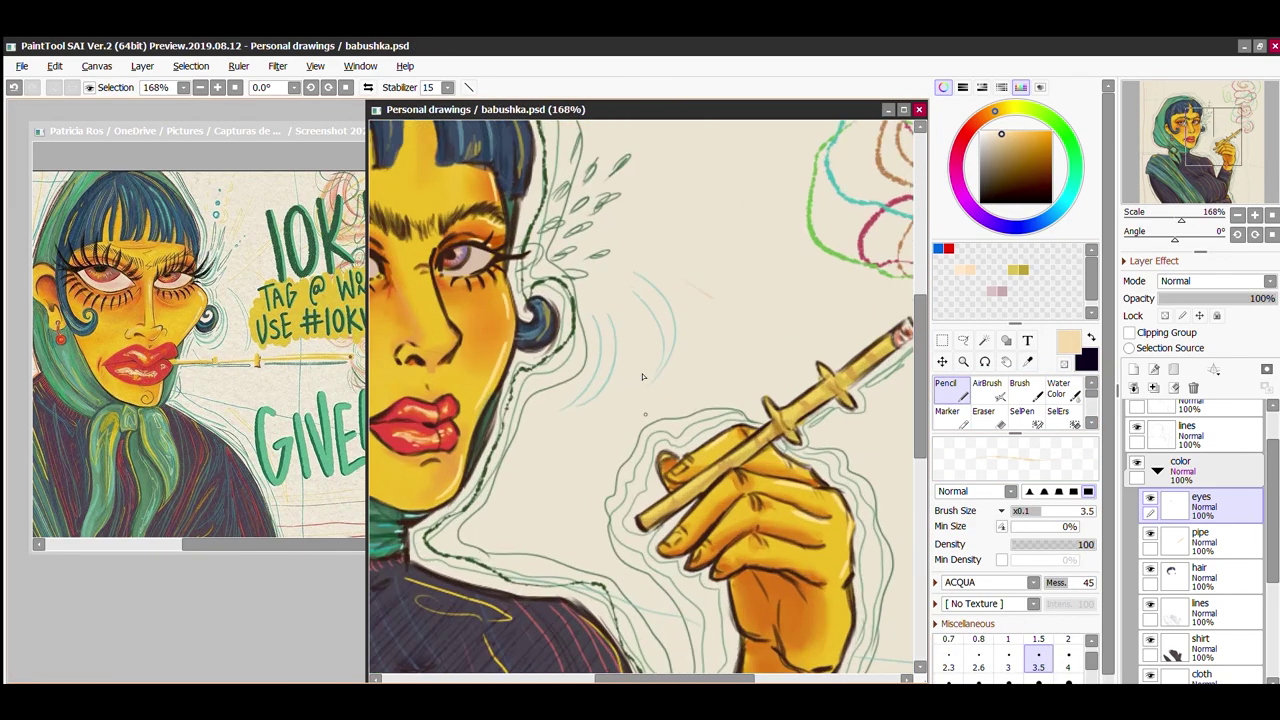
Step: Sign the artwork with the artist's name in crimson along the cigarette using the size 3.5 ACQUA Pencil
{"action": "left_click_drag", "start_coordinate": [876, 108], "coordinate": [604, 327]}
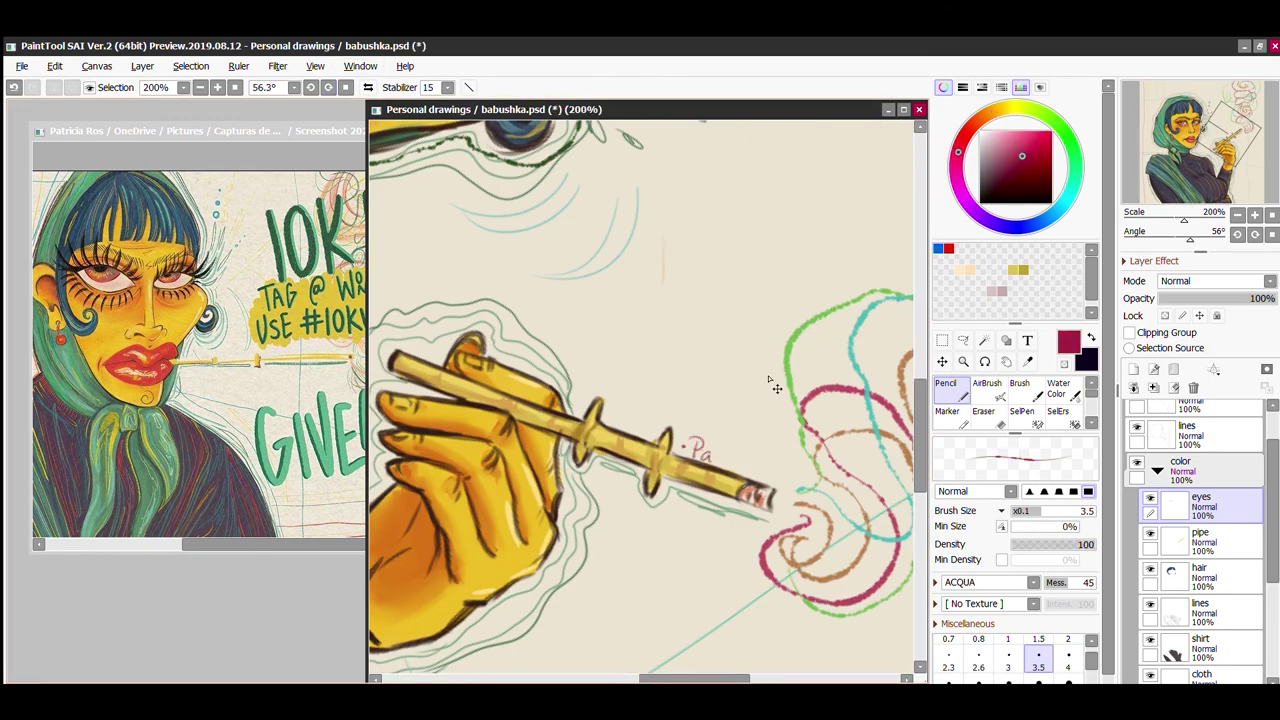
{"action": "key", "text": "ctrl+z"}
{"action": "key", "text": "]"}
{"action": "key", "text": "Home"}
{"action": "scroll", "coordinate": [738, 395], "scroll_direction": "down", "scroll_amount": 4}
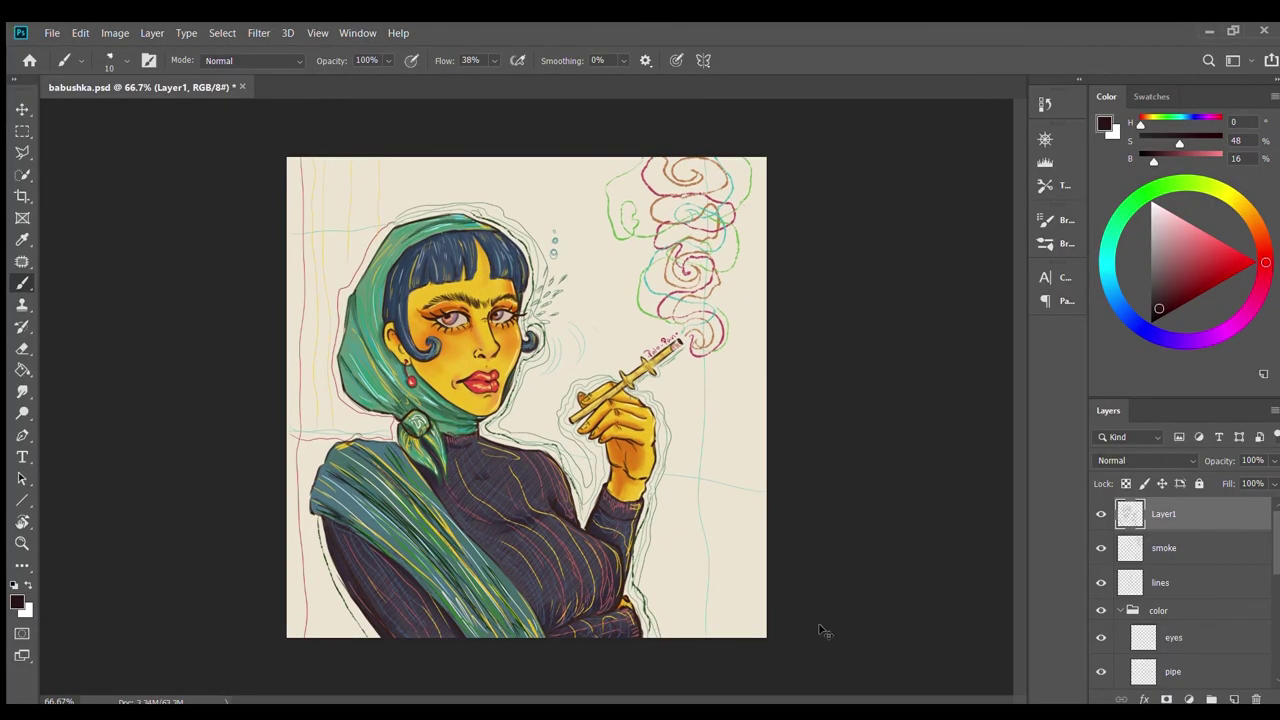
Step: In Photoshop, paste a paper texture above Layer1, stretched over the full canvas, set its blend mode to Multiply, and save
{"action": "key", "text": "ctrl+v"}
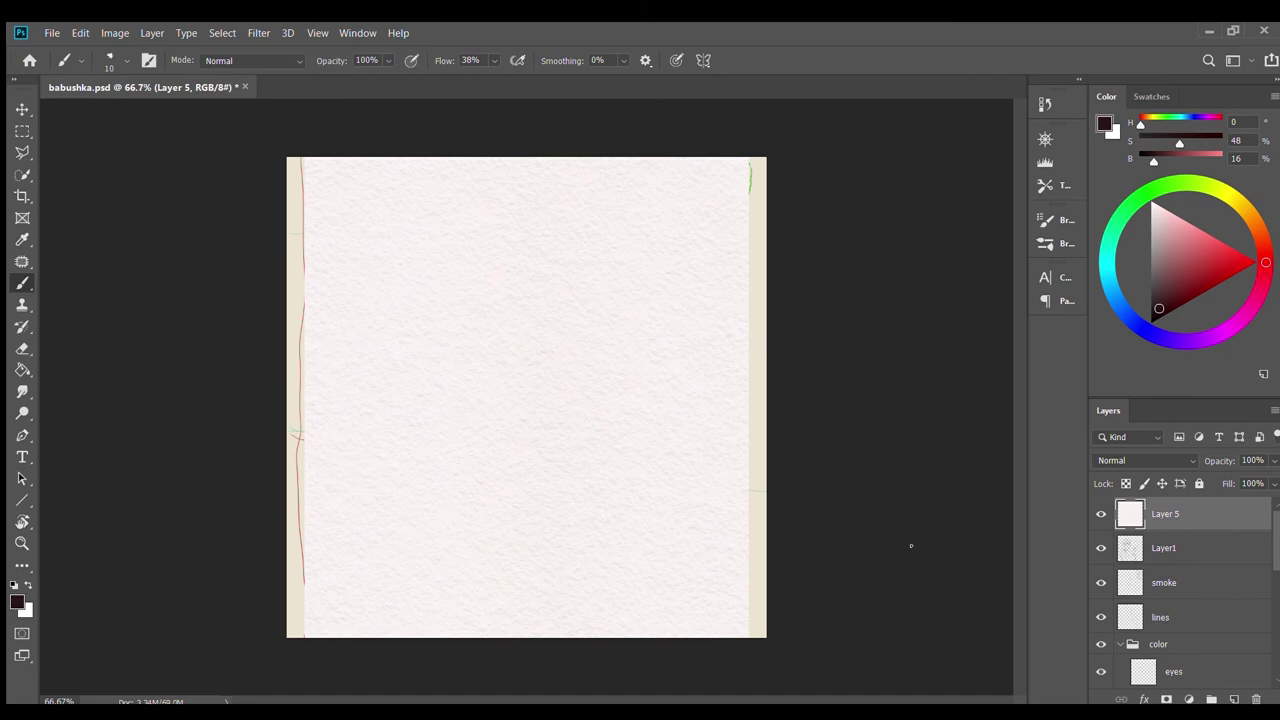
{"action": "key", "text": "ctrl+t"}
{"action": "left_click_drag", "start_coordinate": [749, 157], "coordinate": [769, 435]}
{"action": "key", "text": "Return"}
{"action": "scroll", "coordinate": [1184, 457], "scroll_direction": "down", "scroll_amount": 3}
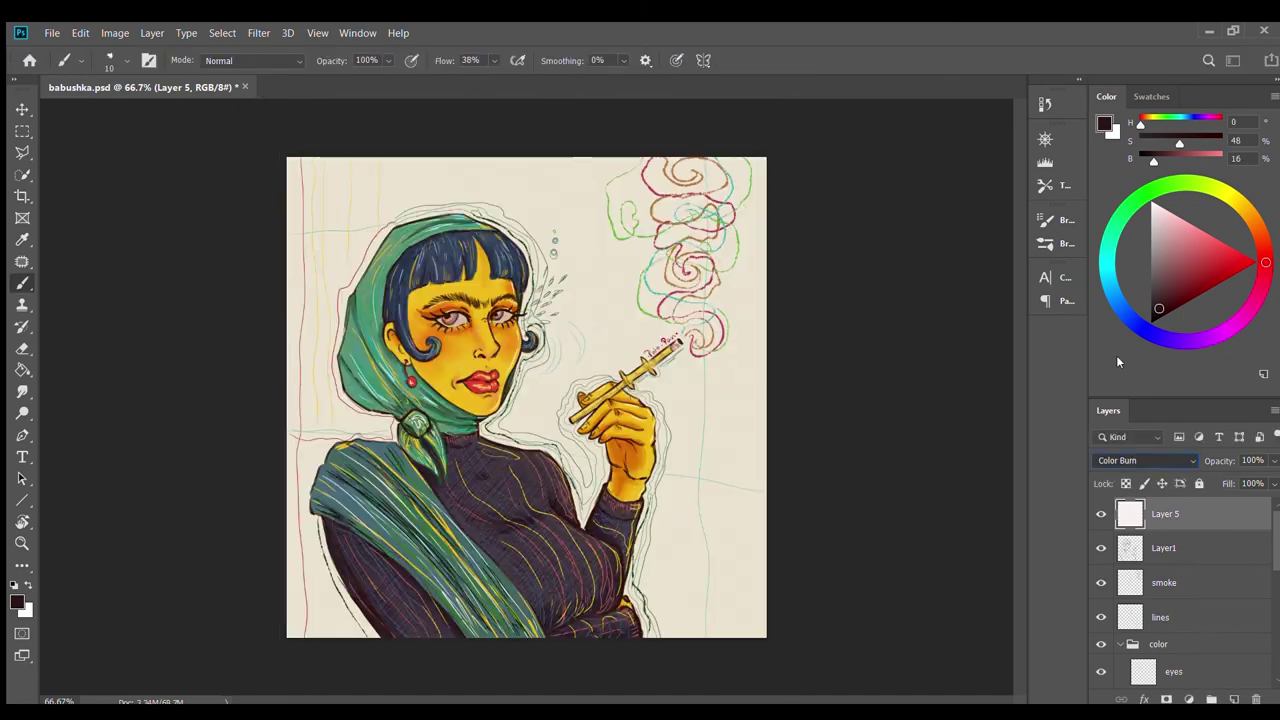
{"action": "key", "text": "ctrl+s"}
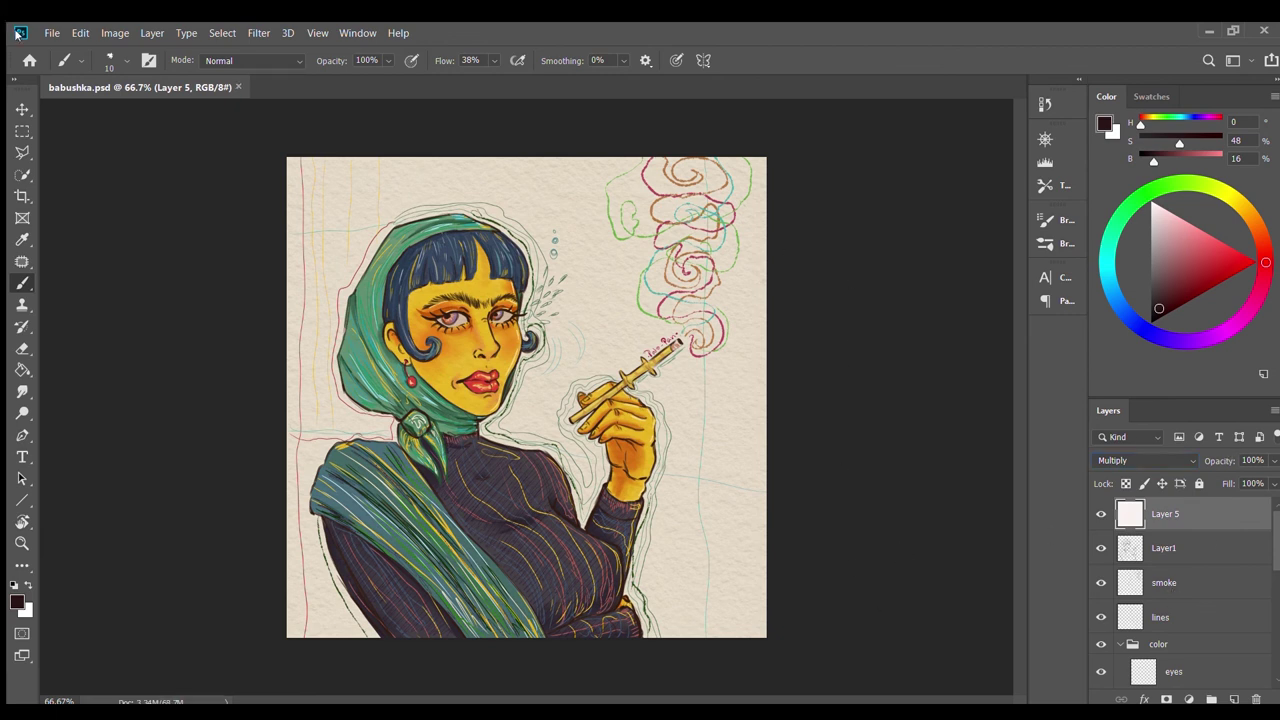